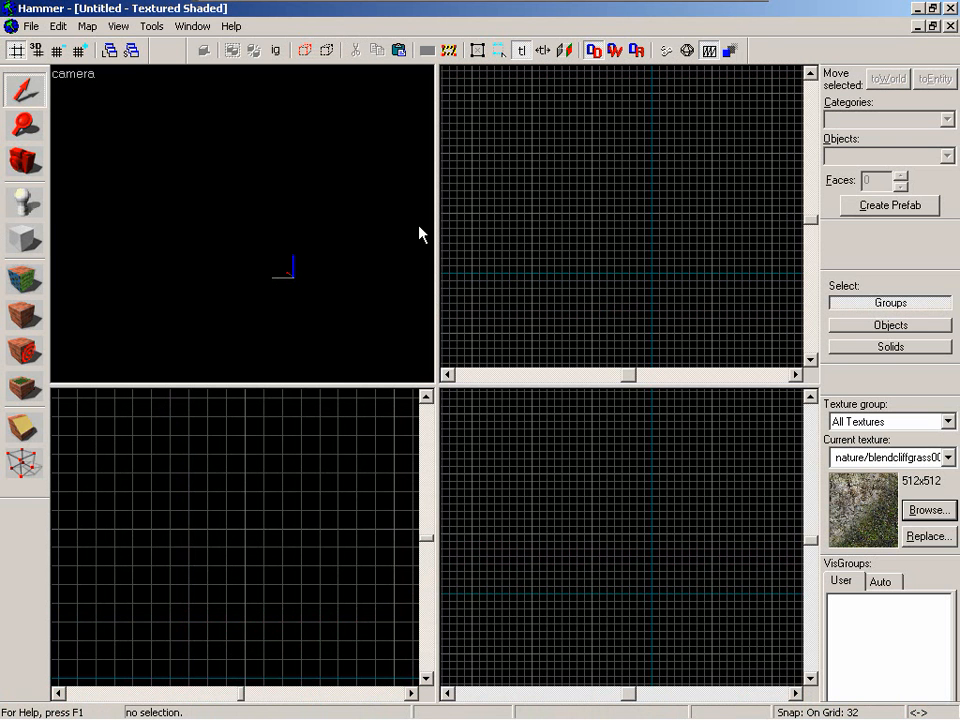
# - Create a block primitive about 256 by 256 units in the top view and 480 units high
pyautogui.click(40, 250)
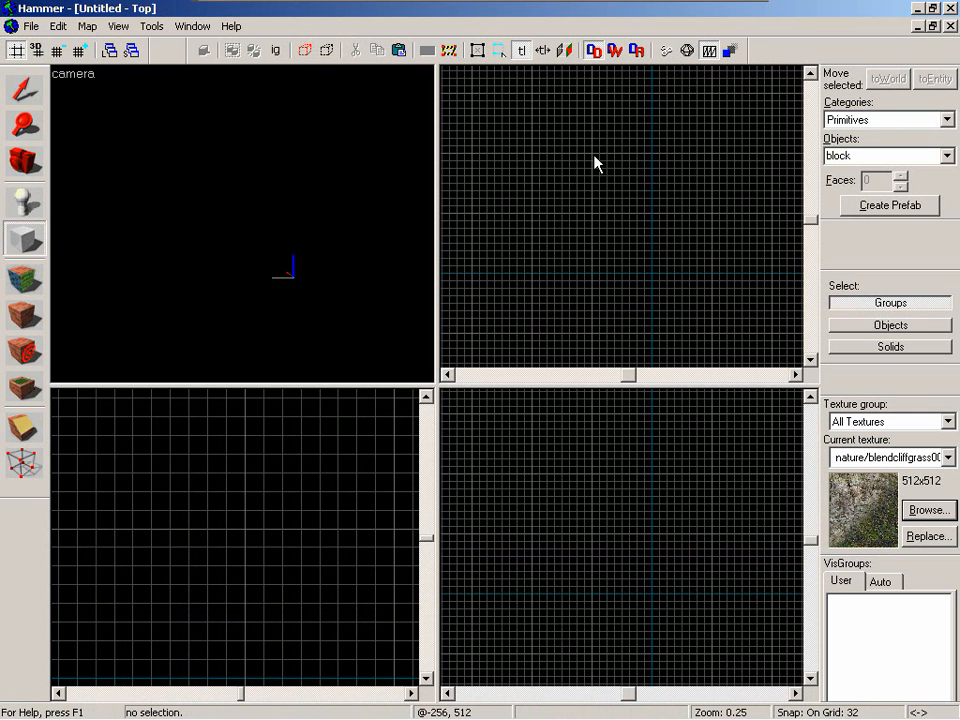
pyautogui.moveTo(590, 150); pyautogui.dragTo(656, 220)
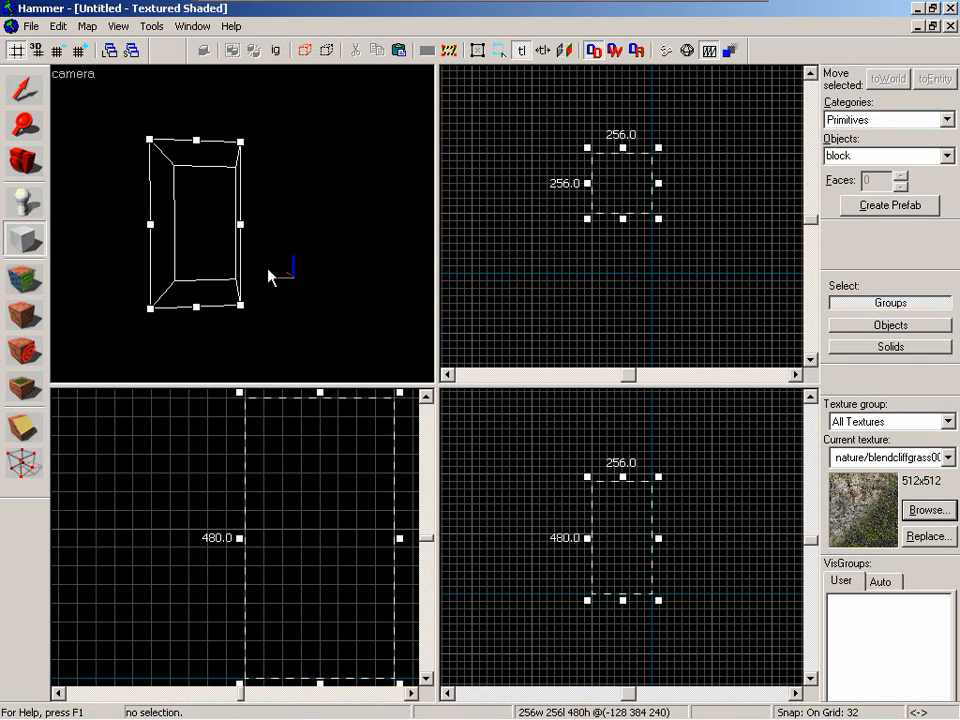
pyautogui.press('z')
pyautogui.press('s')
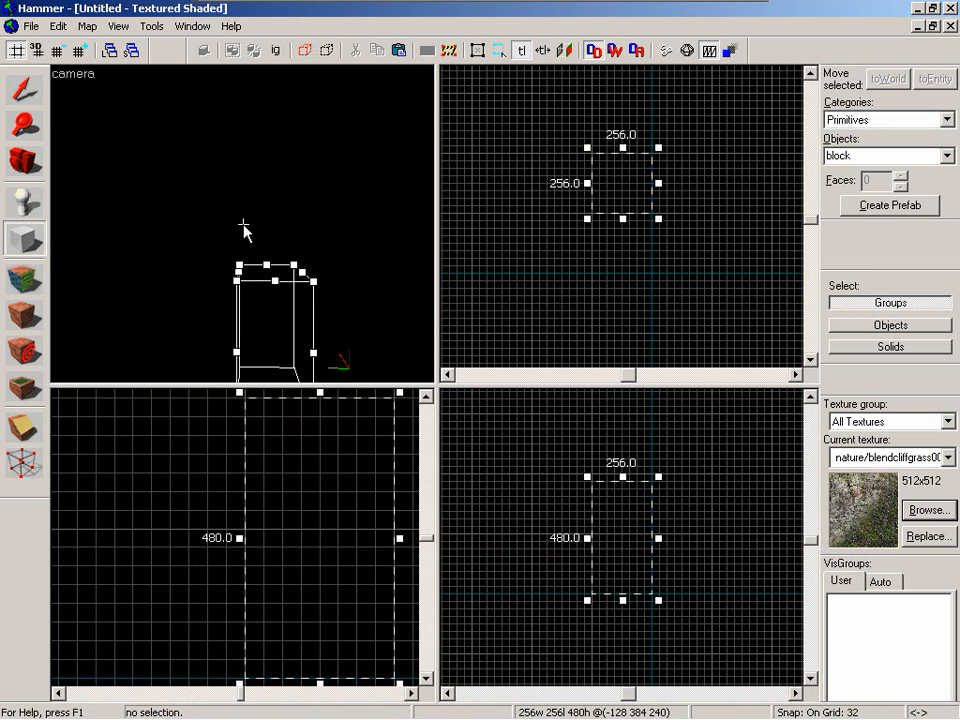
pyautogui.press('w')
pyautogui.press('a')
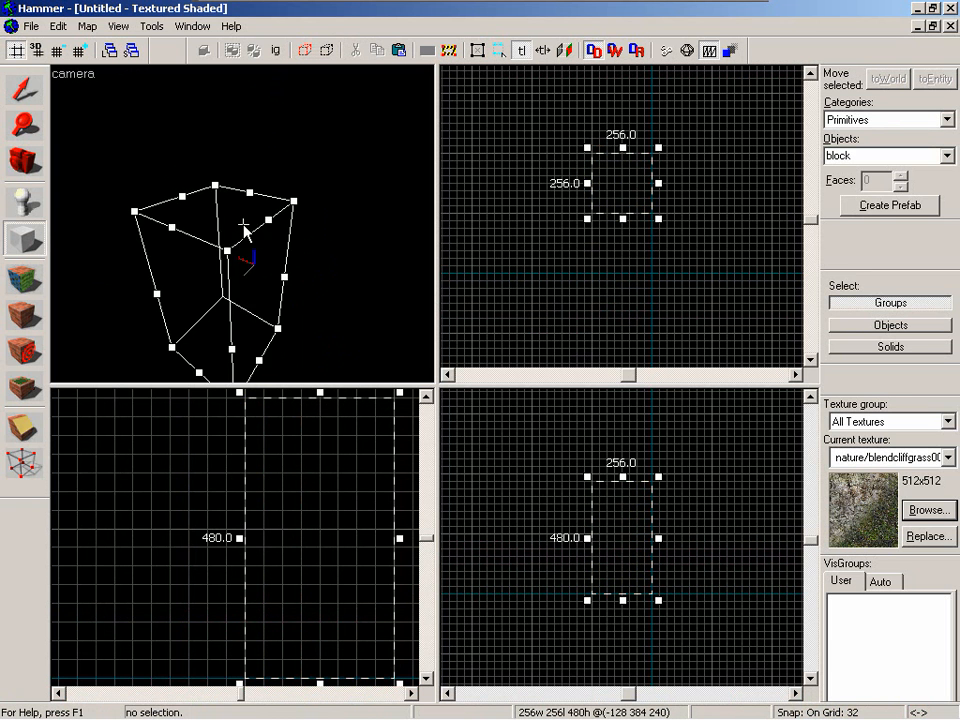
pyautogui.press('z')
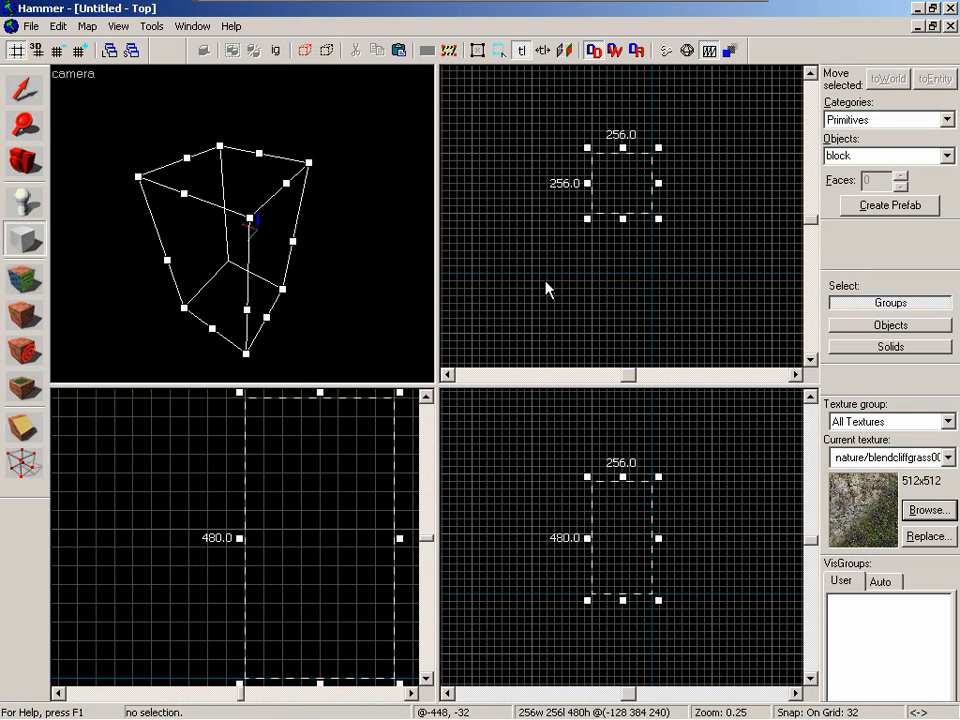
pyautogui.press('Return')
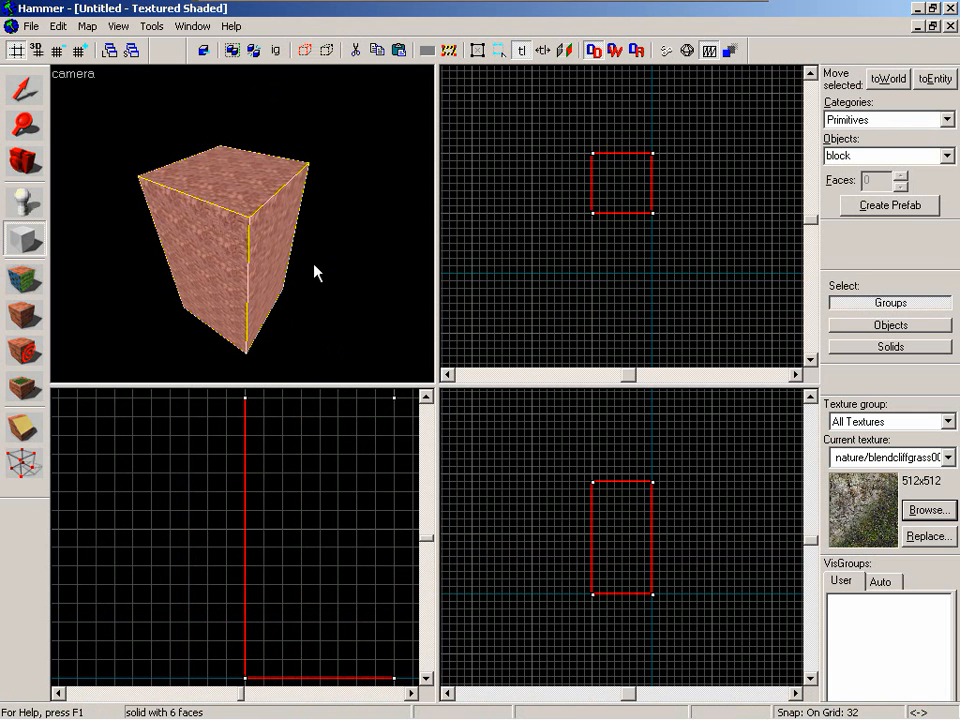
# - Turn two adjacent side faces of the block into displacements with power 3
pyautogui.hotkey('shift', 'a')
pyautogui.click(272, 246)
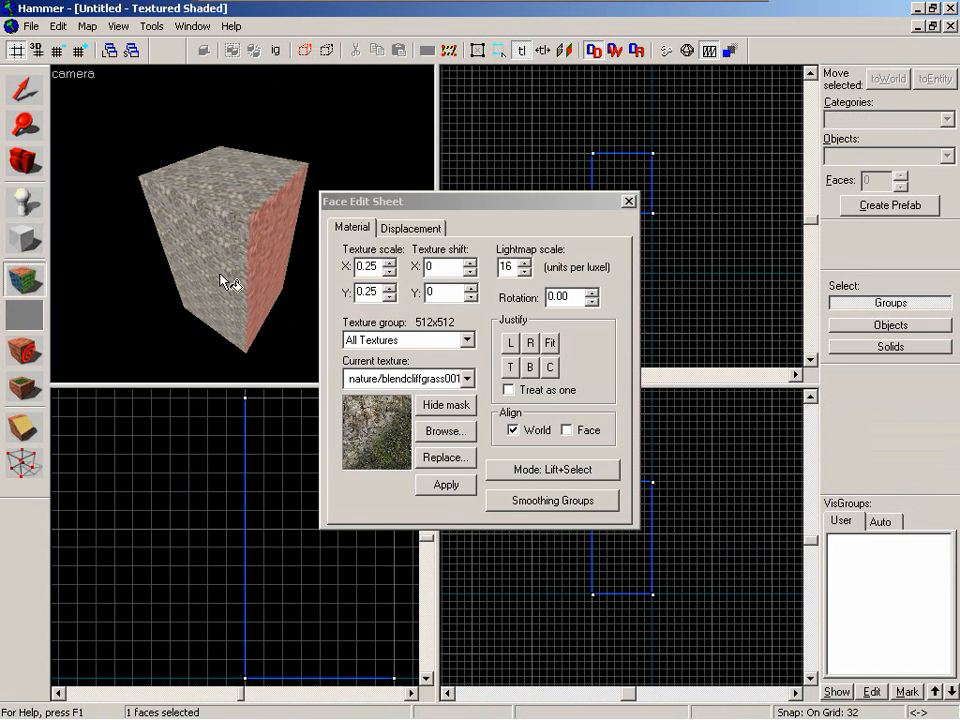
pyautogui.keyDown('ctrl'); pyautogui.click(218, 250); pyautogui.keyUp('ctrl')
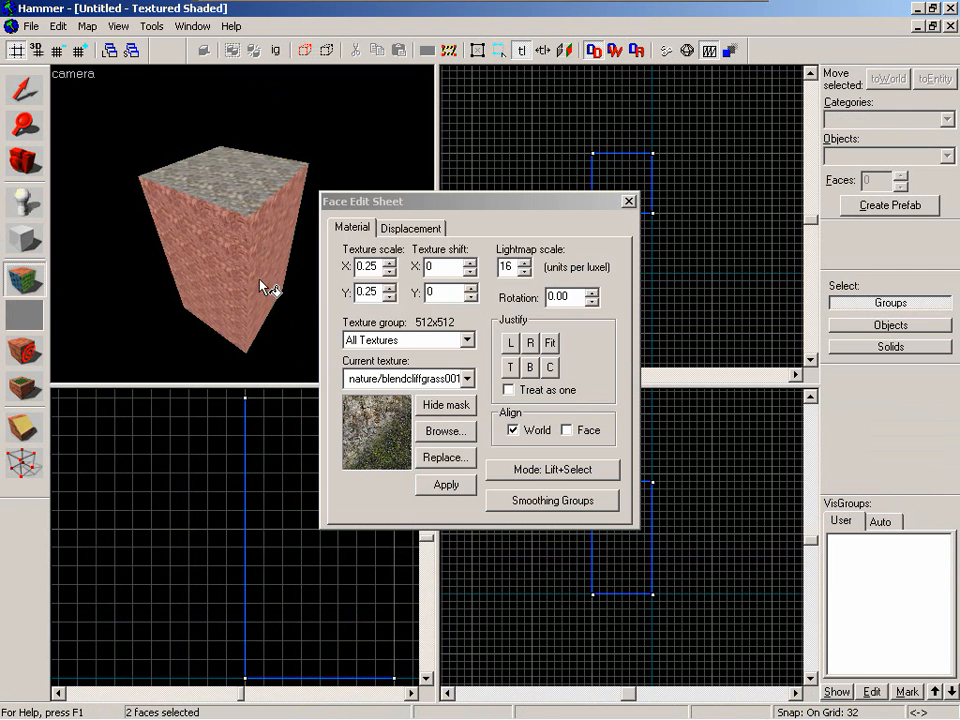
pyautogui.click(418, 229)
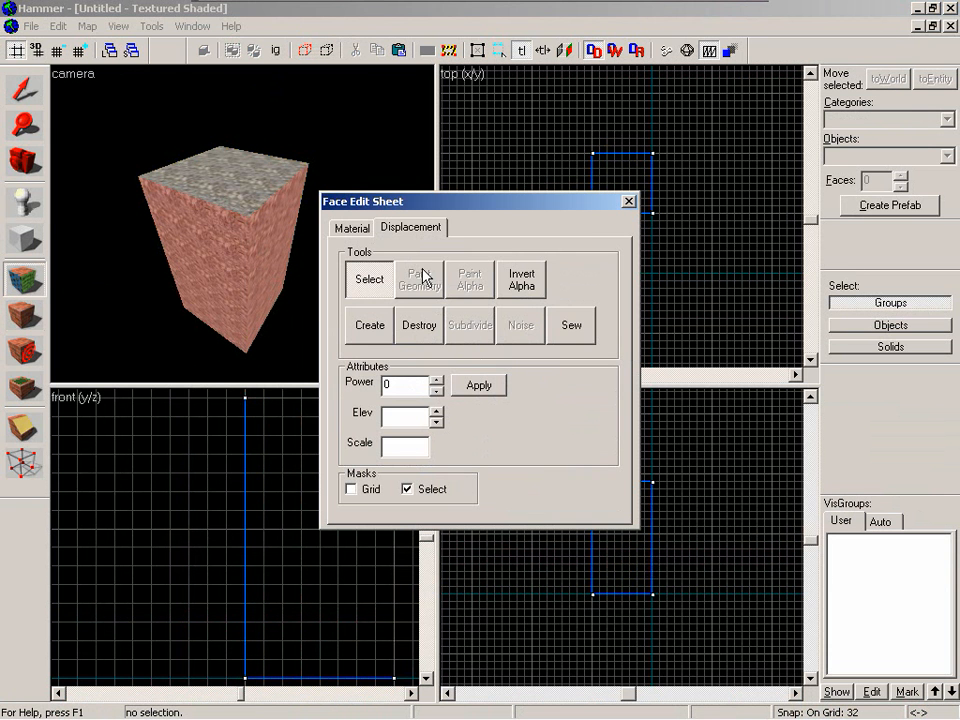
pyautogui.click(369, 327)
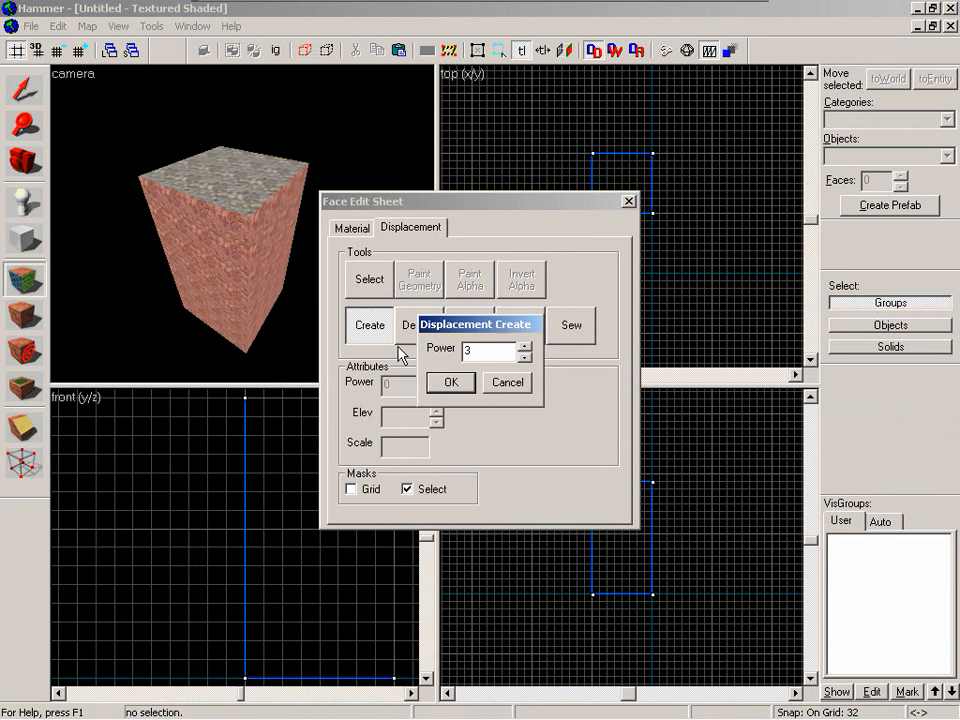
pyautogui.click(458, 379)
# - Close the Face Edit Sheet, reselect the solid and examine its two displacement faces from several angles
pyautogui.press('z')
pyautogui.press('a')
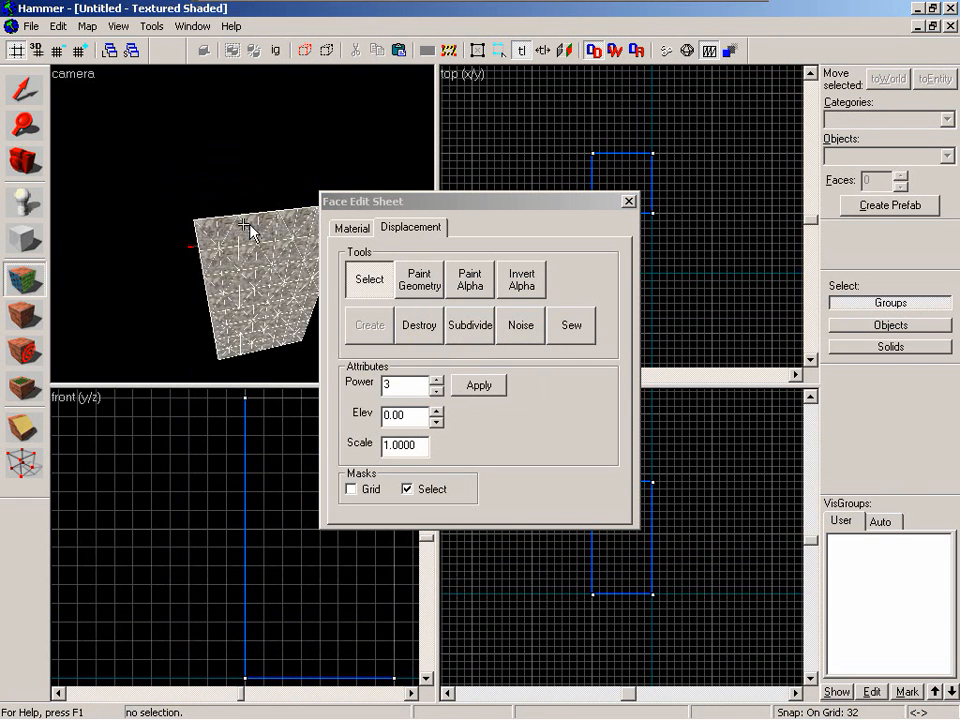
pyautogui.press('w')
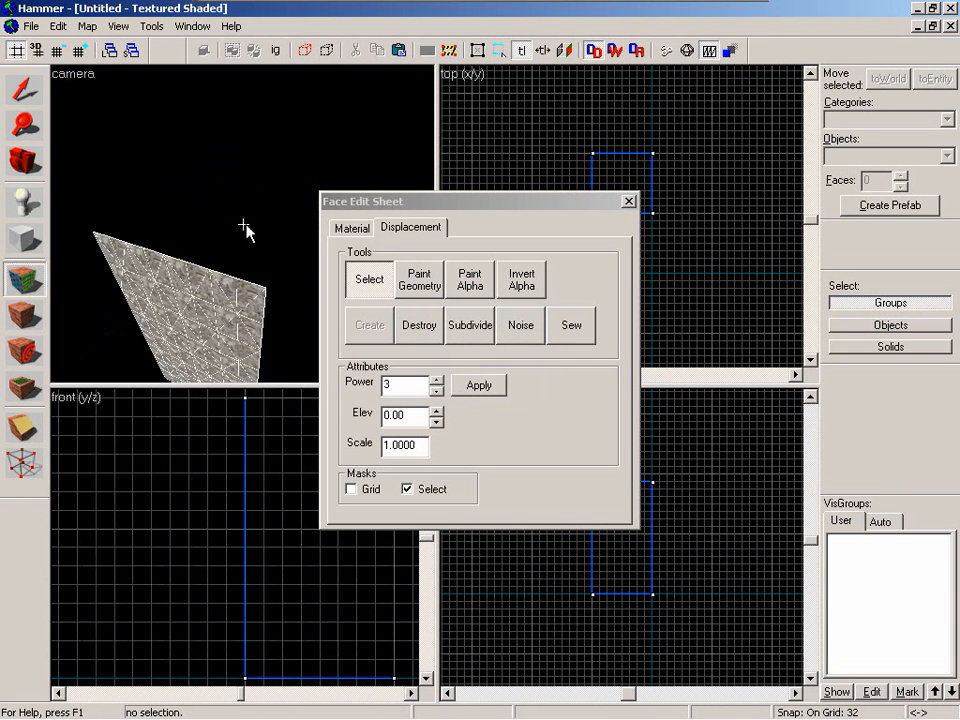
pyautogui.press('s')
pyautogui.press('z')
pyautogui.click(630, 204)
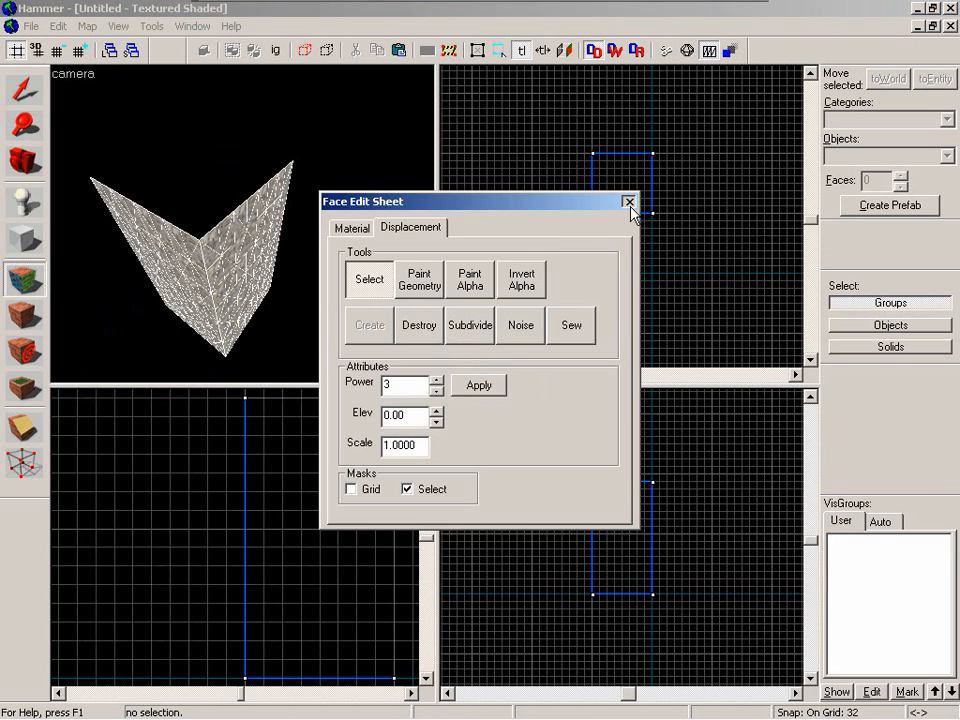
pyautogui.click(629, 203)
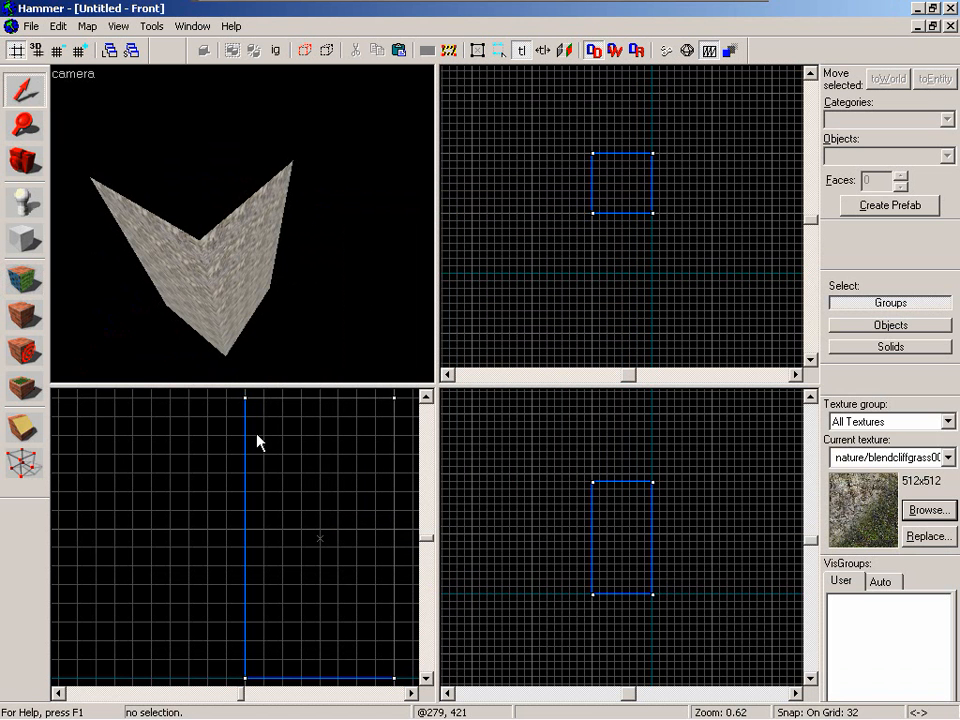
pyautogui.click(605, 490)
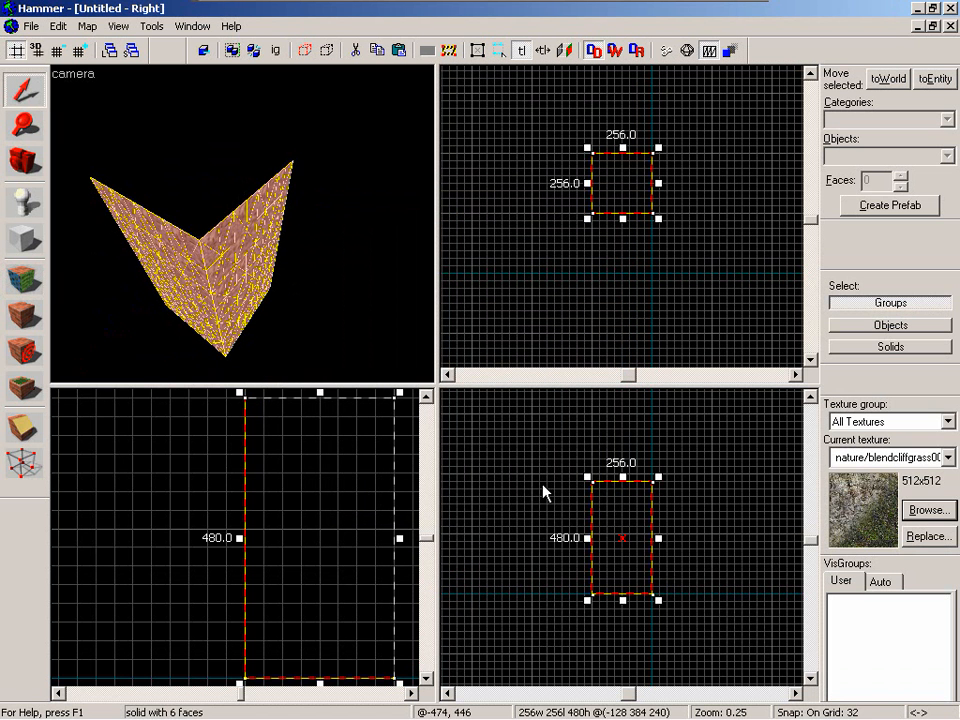
pyautogui.press('z')
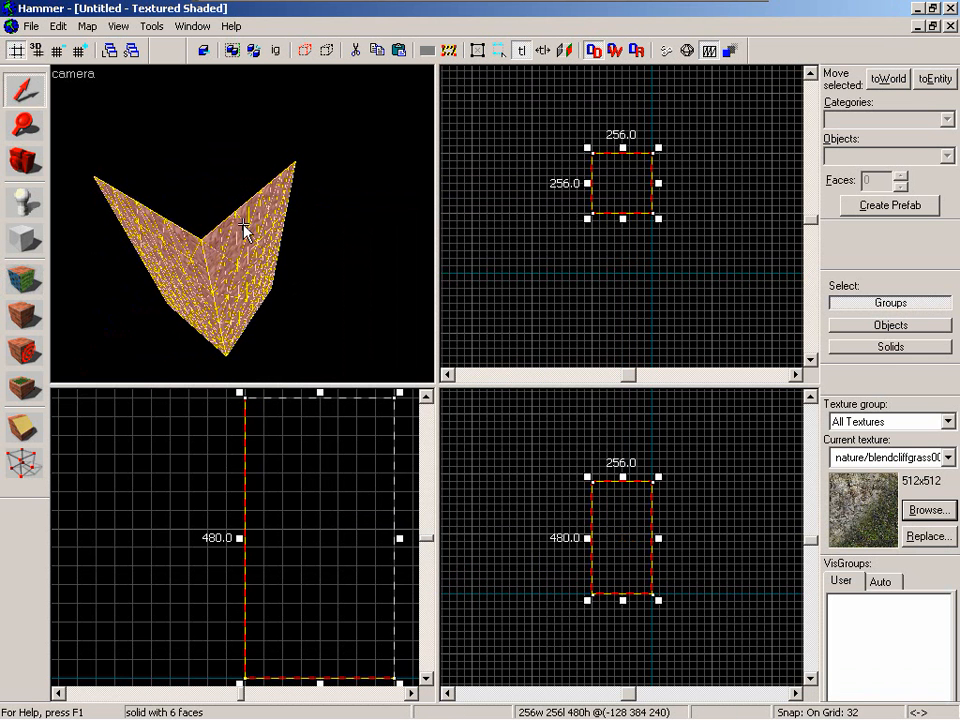
pyautogui.press('d')
pyautogui.press('a')
pyautogui.press('d')
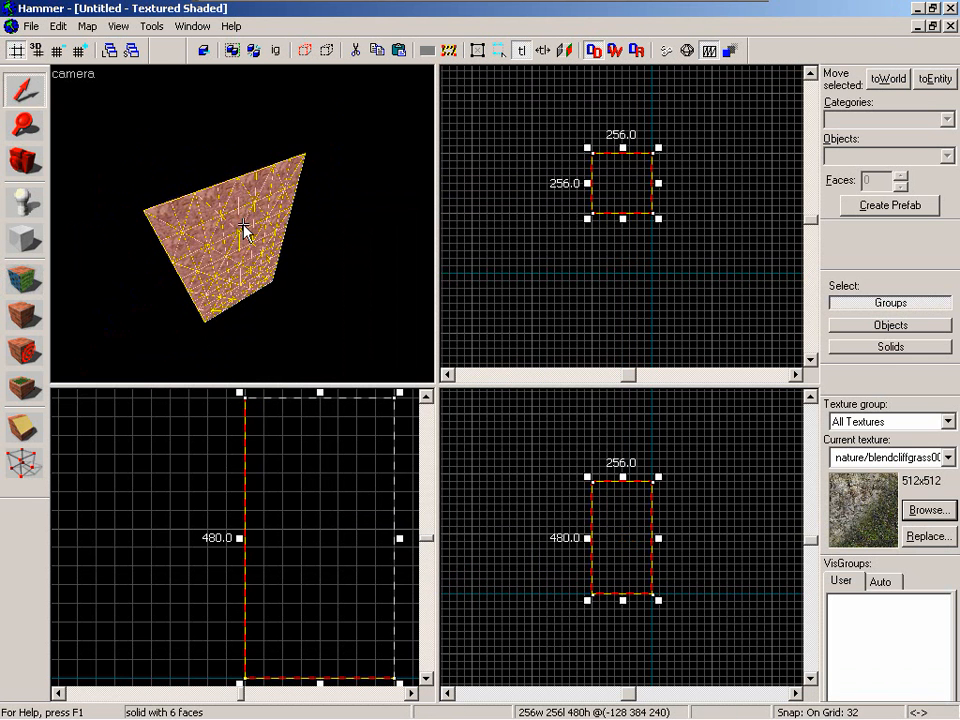
pyautogui.press('a')
pyautogui.press('z')
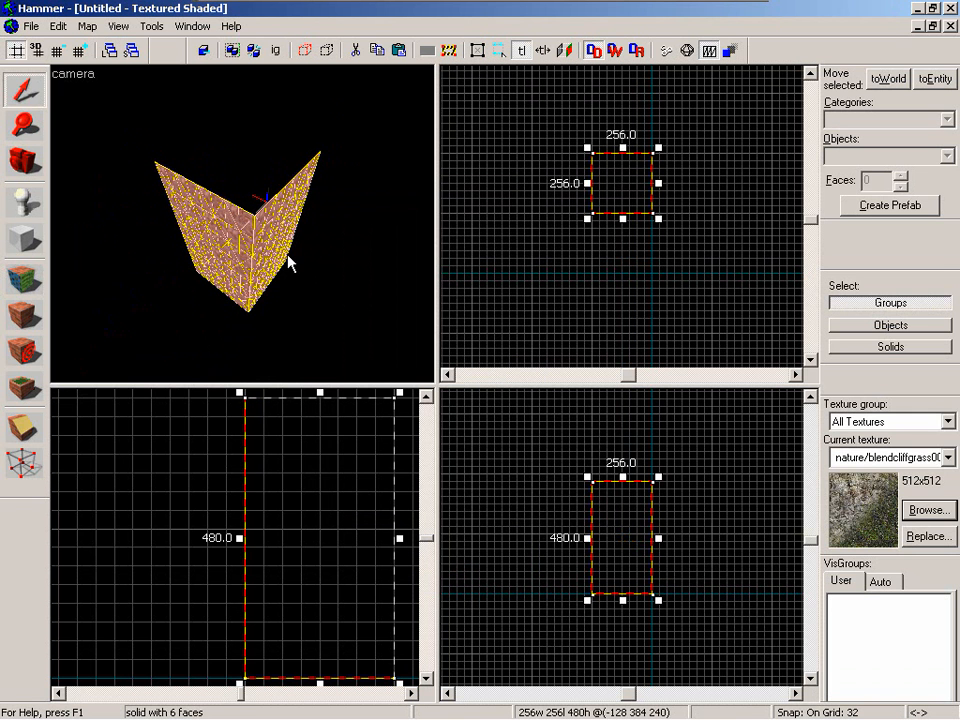
# - Select both adjoining displacement faces together and subdivide them
pyautogui.hotkey('shift', 'a')
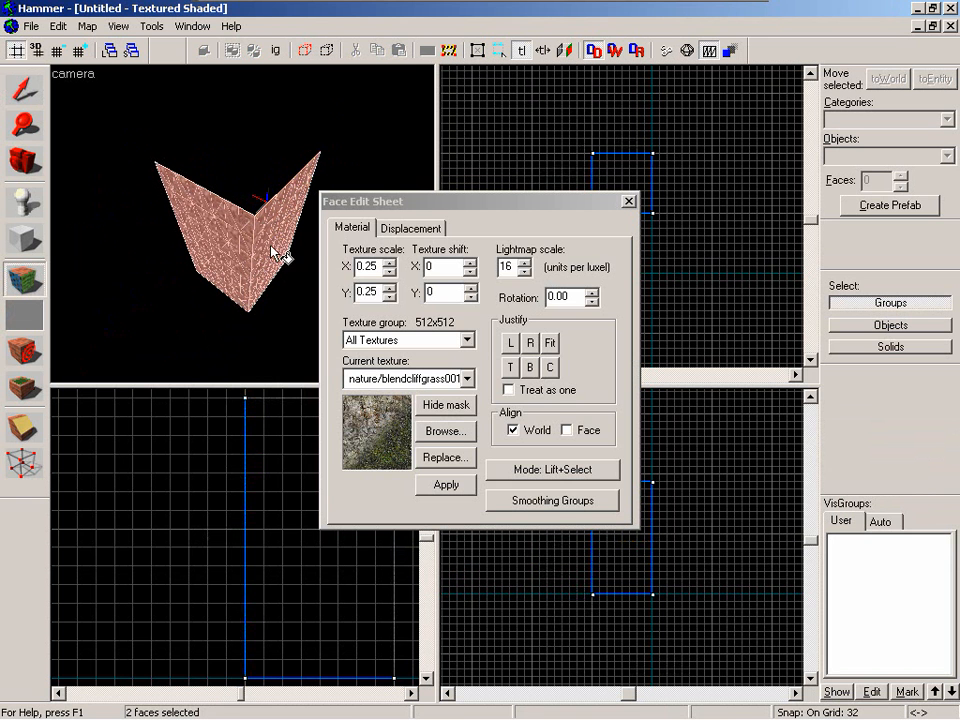
pyautogui.click(420, 230)
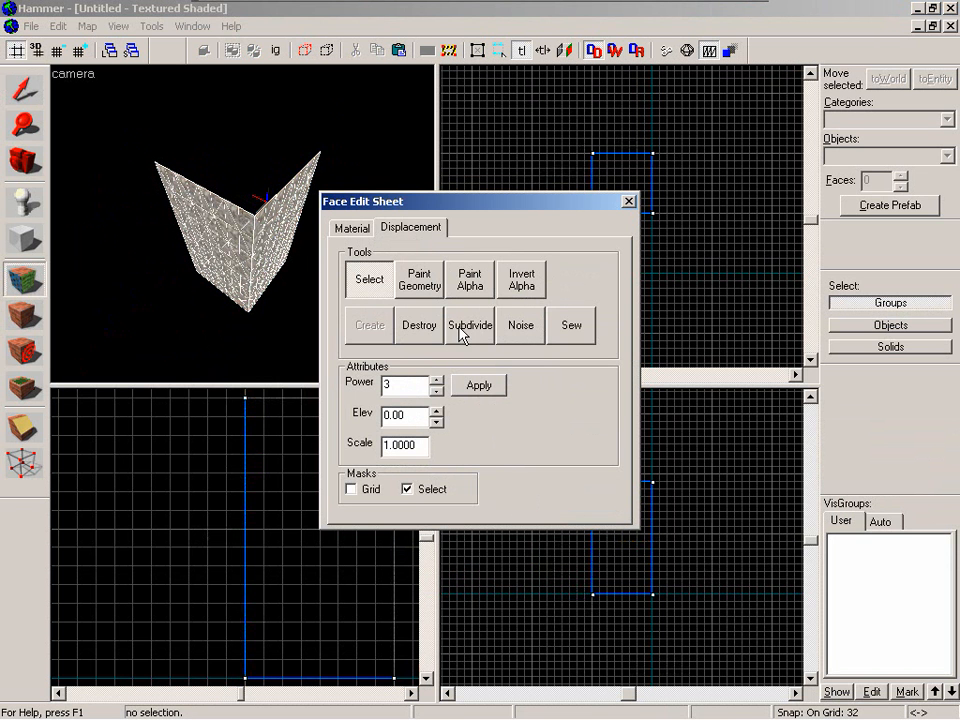
pyautogui.click(271, 231)
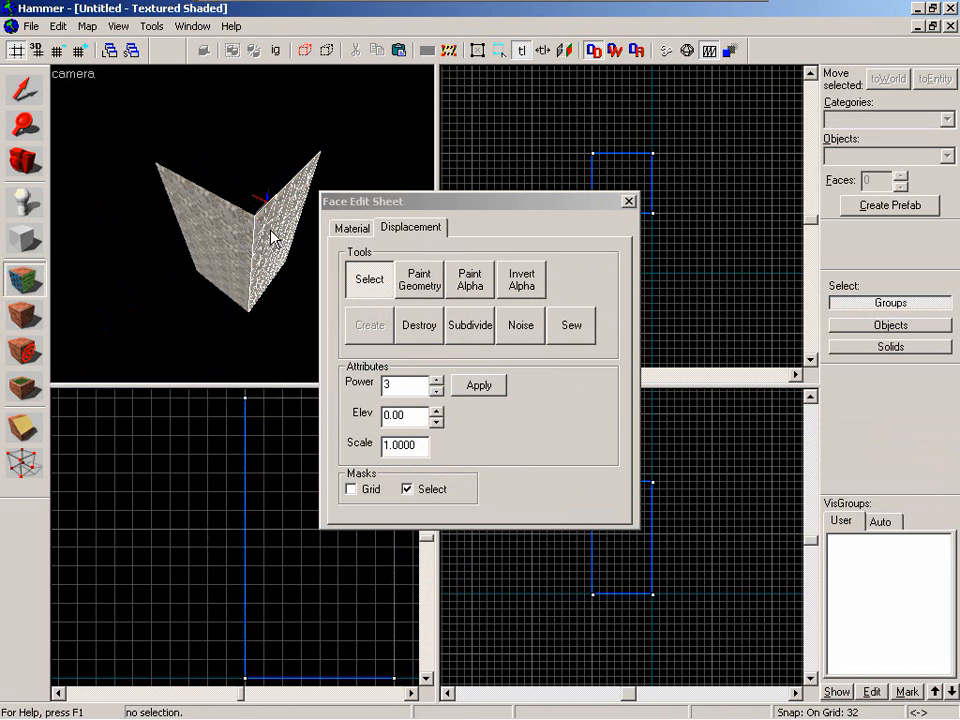
pyautogui.keyDown('ctrl'); pyautogui.click(236, 234); pyautogui.keyUp('ctrl')
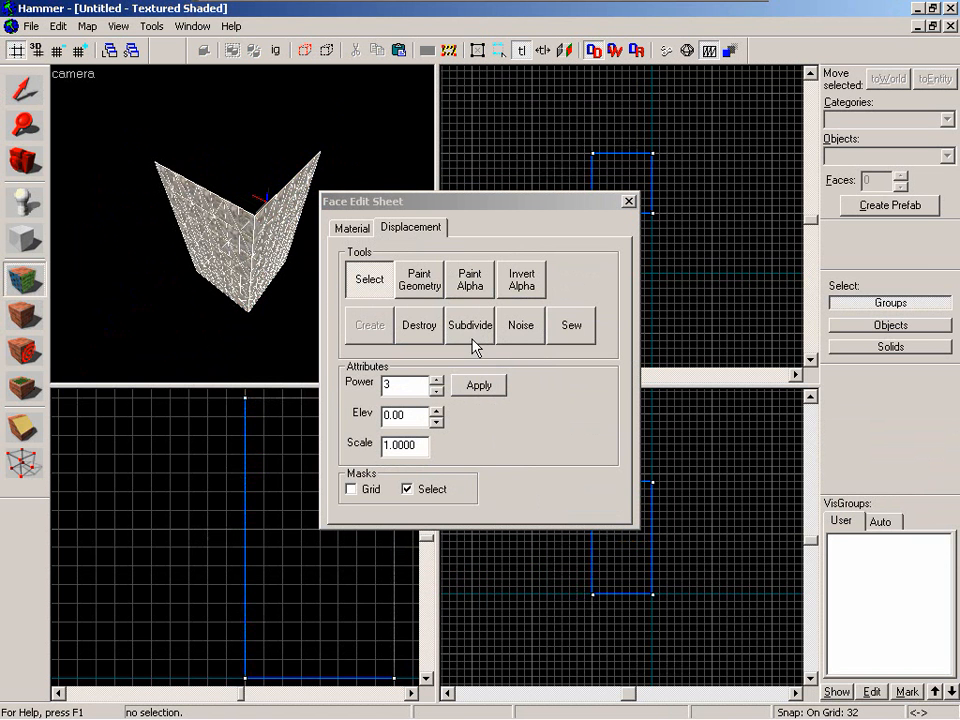
pyautogui.click(471, 323)
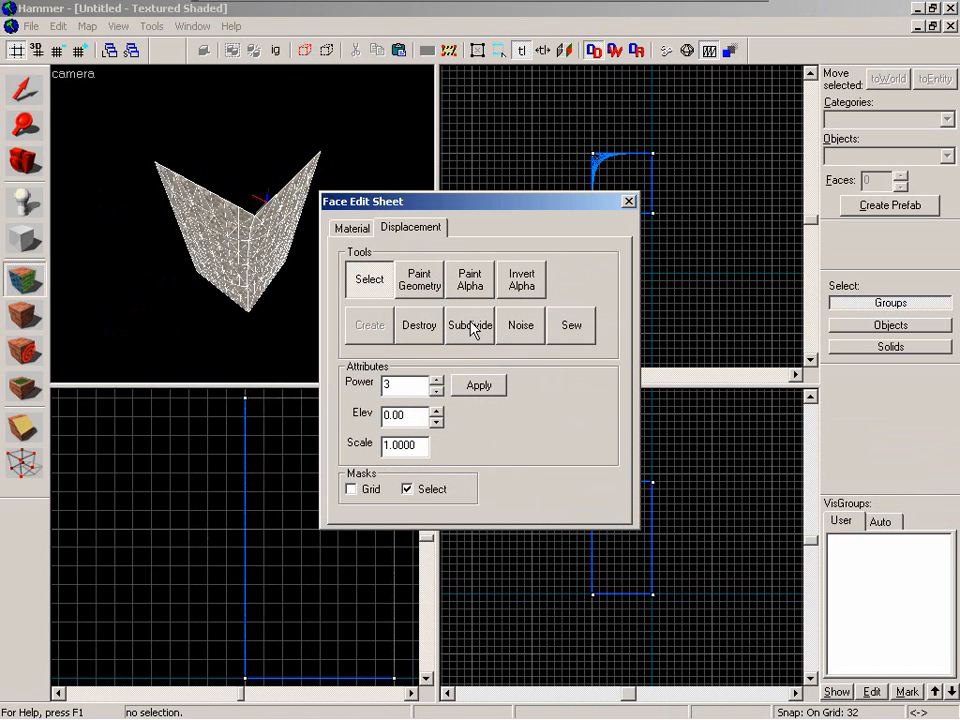
# - Examine the shared corner and mesh of the subdivided displacement faces up close and from both sides
pyautogui.press('z')
pyautogui.press('w')
pyautogui.press('w')
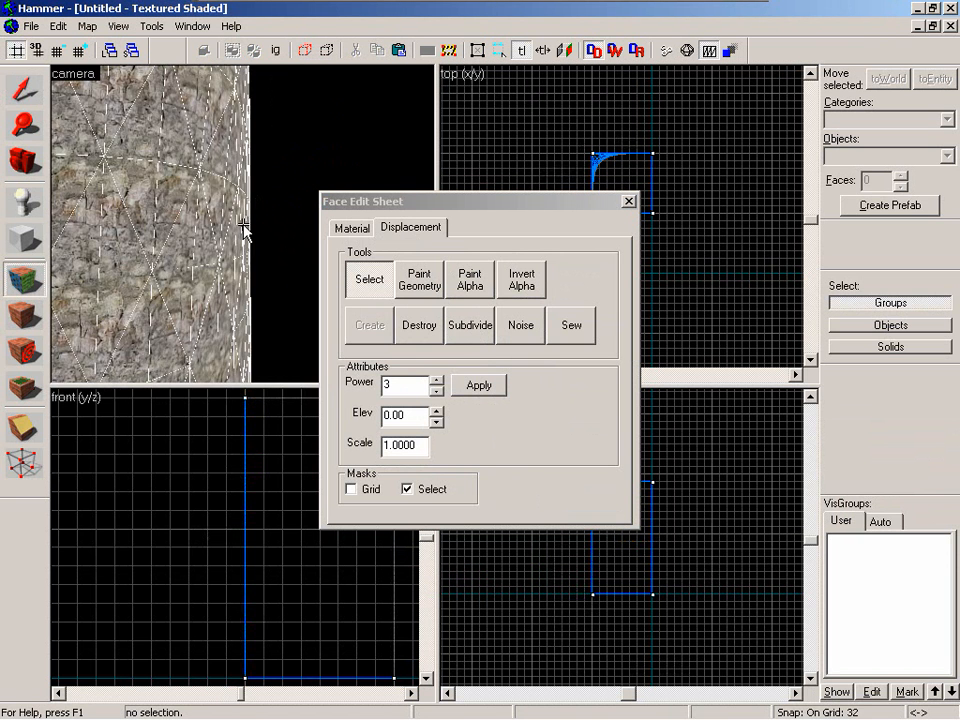
pyautogui.press('s')
pyautogui.press('w')
pyautogui.press('s')
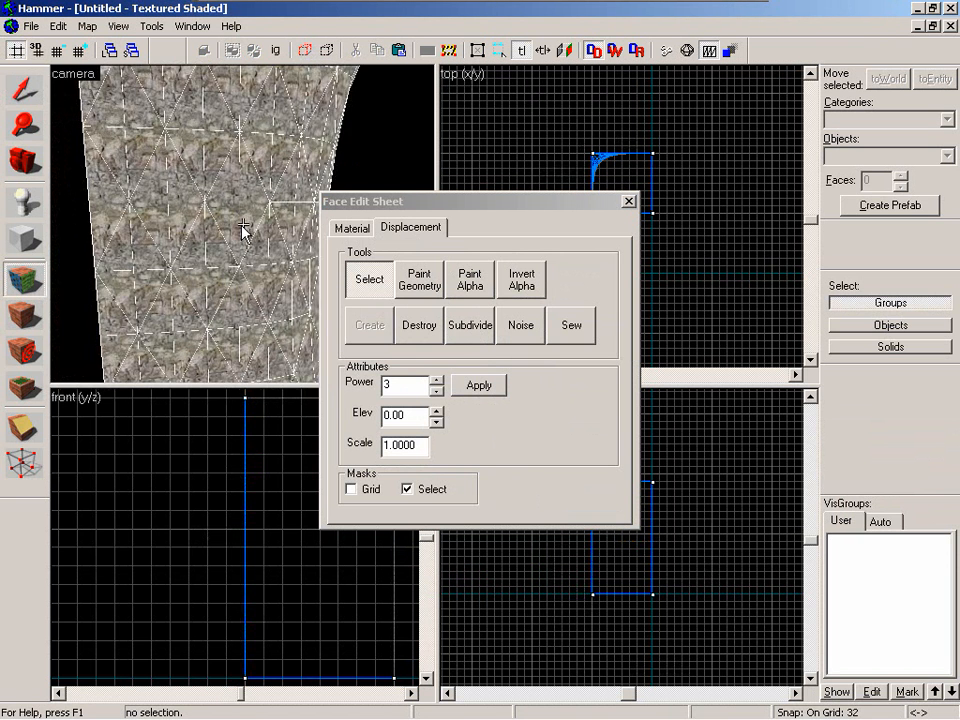
pyautogui.press('d')
pyautogui.press('w')
pyautogui.press('a')
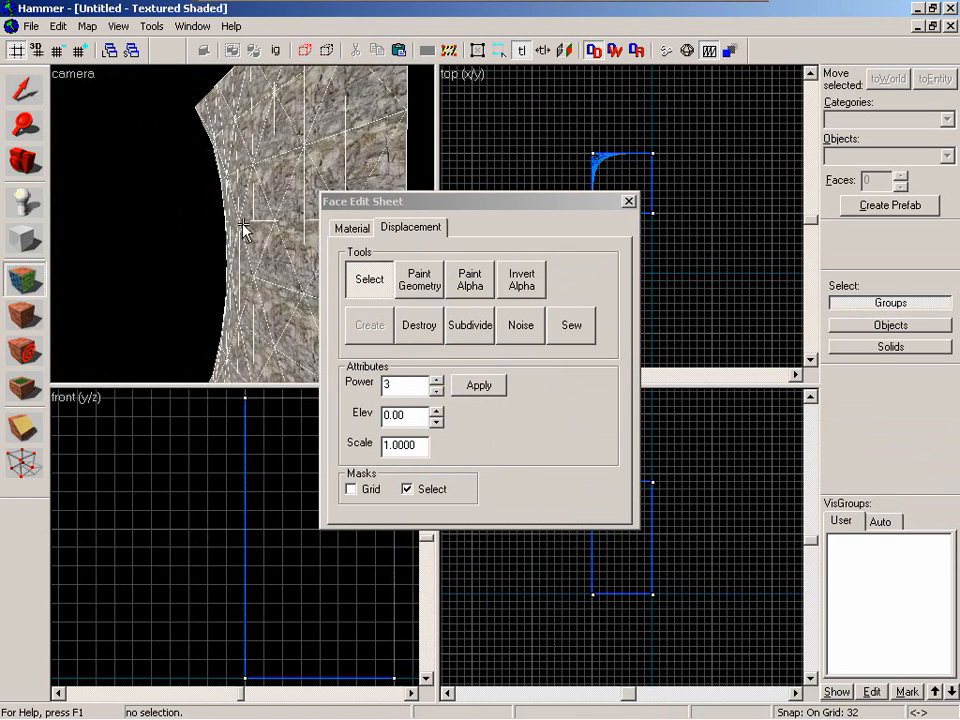
pyautogui.press('w')
pyautogui.press('w')
pyautogui.press('a')
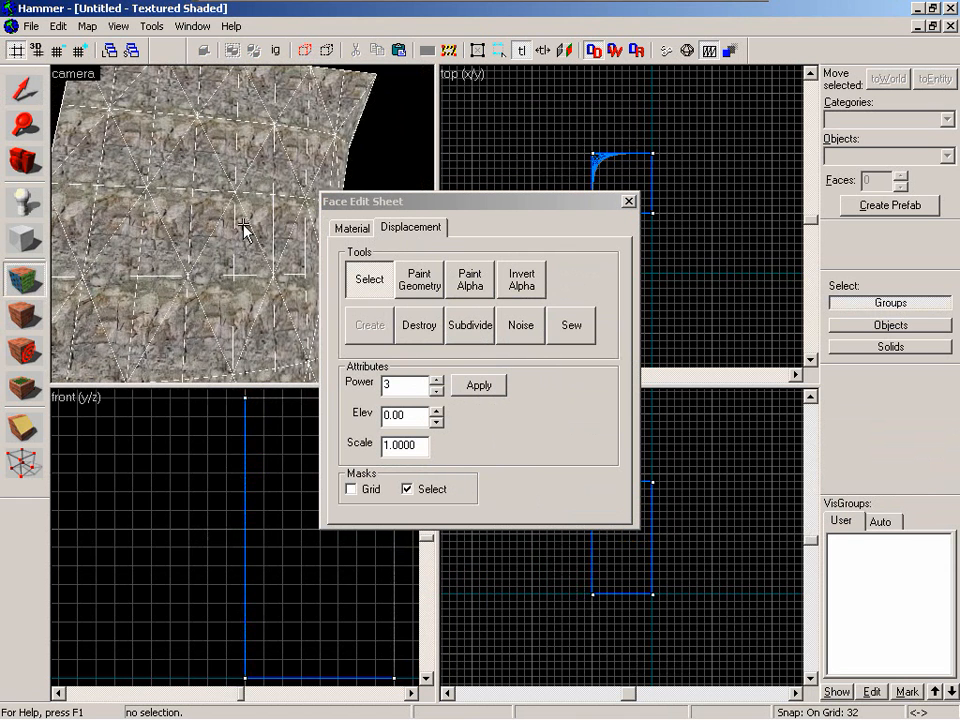
pyautogui.press('Down')
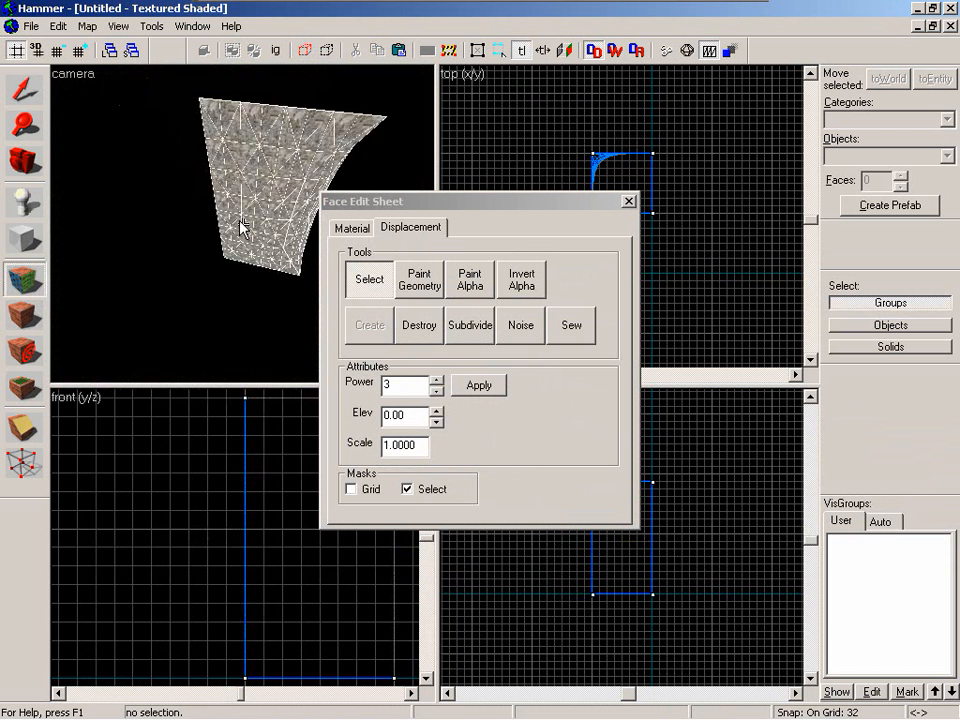
pyautogui.press('Right')
pyautogui.press('d')
pyautogui.press('w')
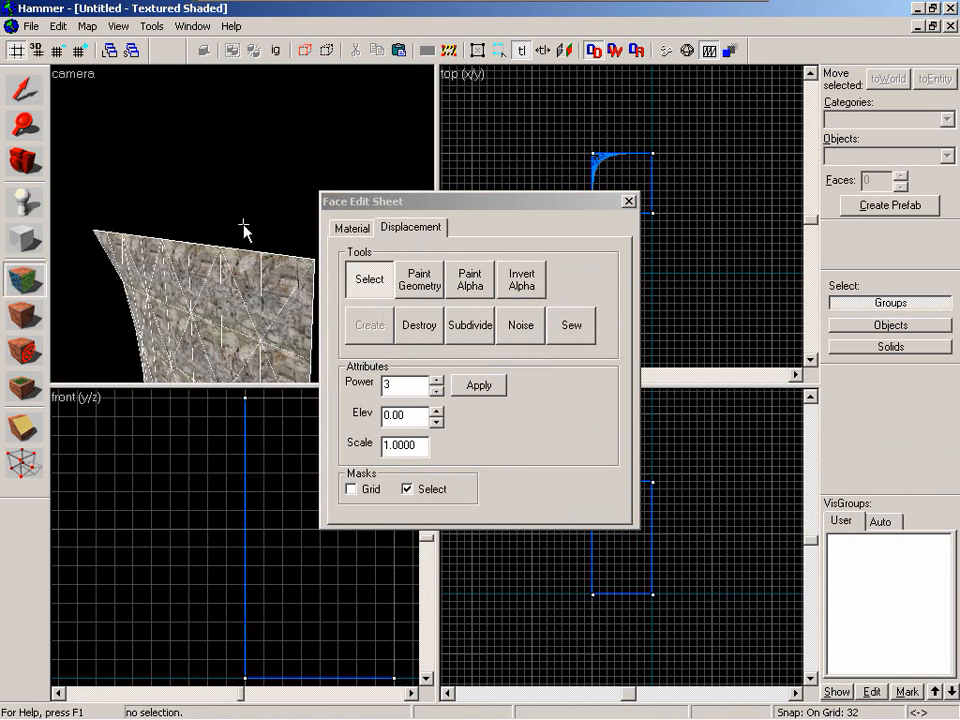
pyautogui.press('d')
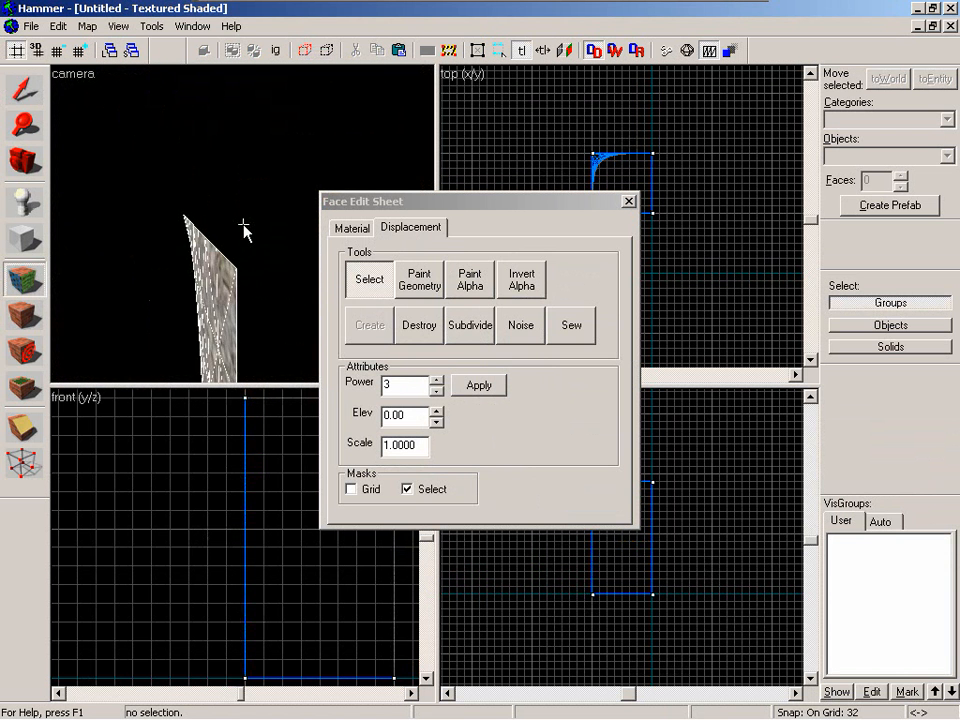
pyautogui.press('a')
pyautogui.press('a')
pyautogui.press('s')
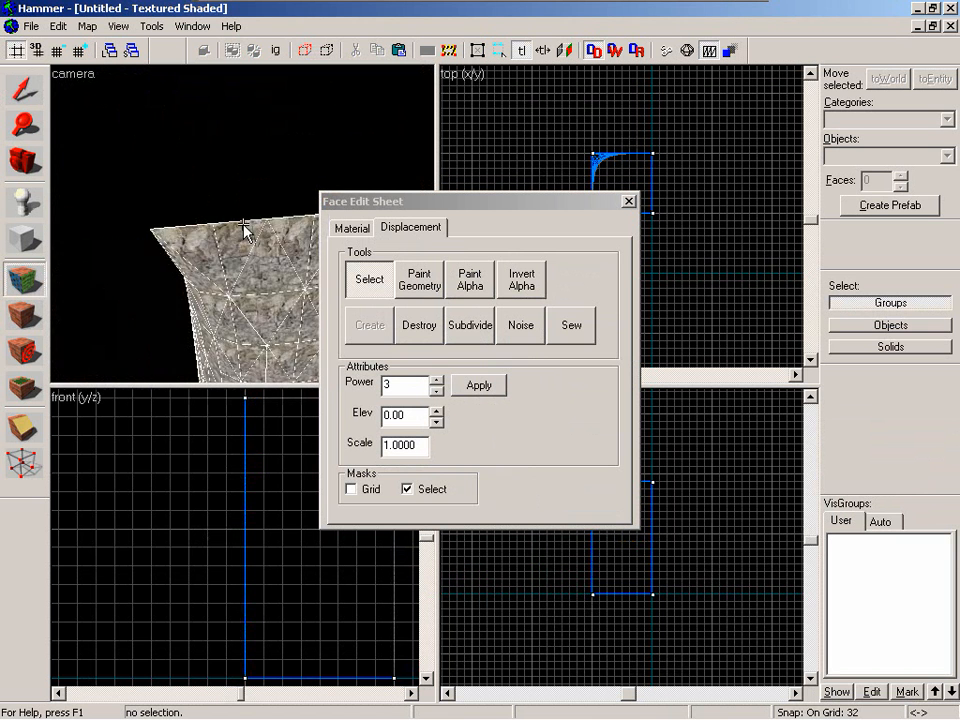
pyautogui.press('a')
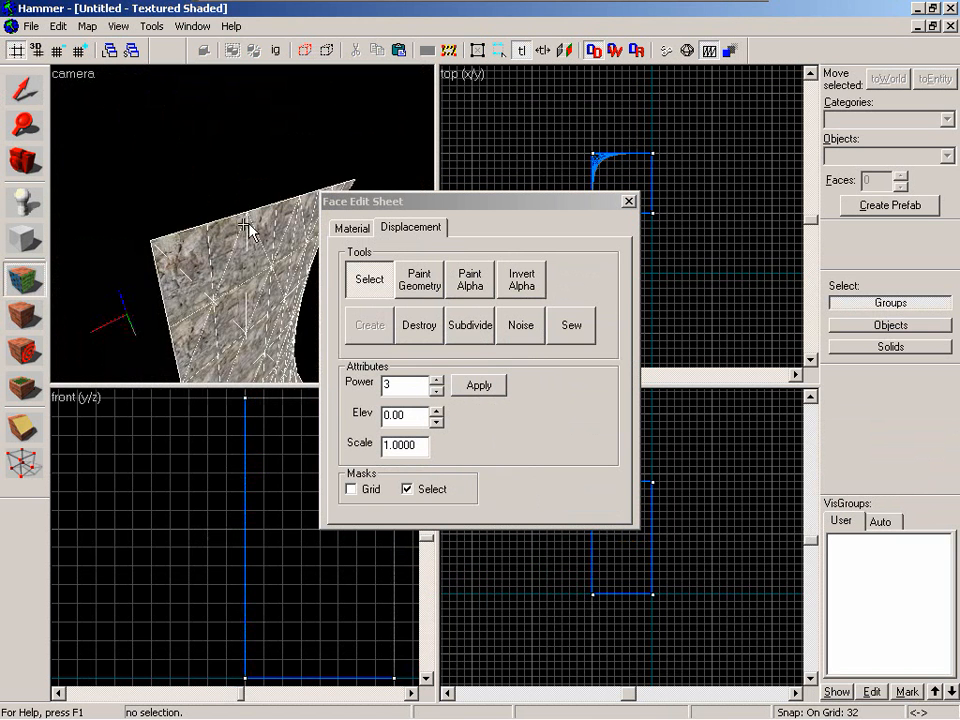
pyautogui.press('w')
pyautogui.press('d')
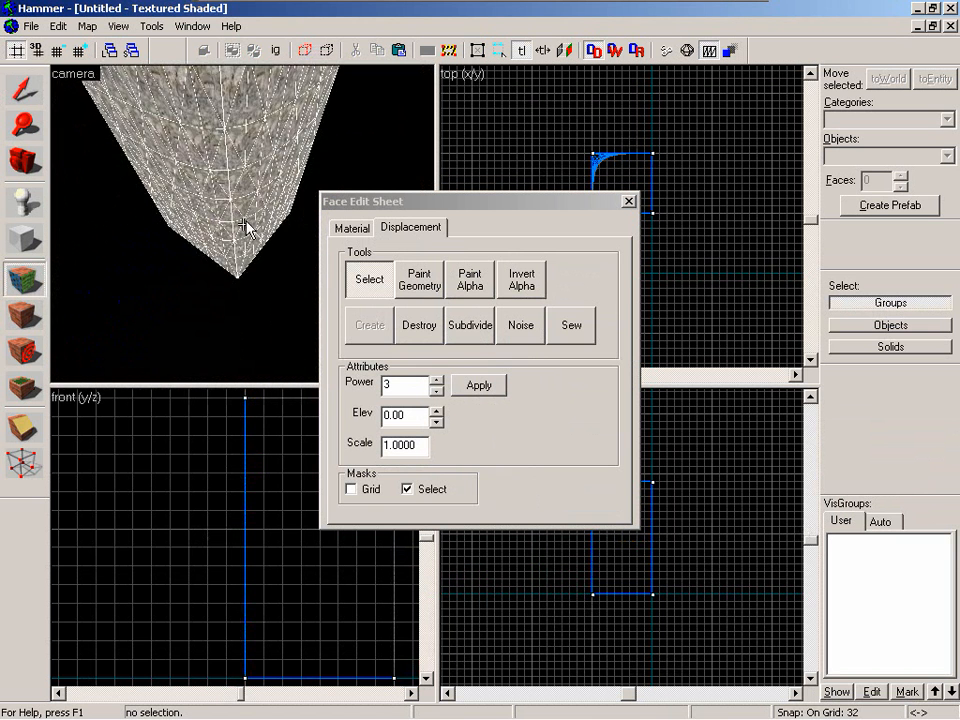
pyautogui.press('s')
pyautogui.press('z')
# - Close the Face Edit Sheet and delete the block with the subdivided displacement faces
pyautogui.click(628, 202)
pyautogui.click(210, 252)
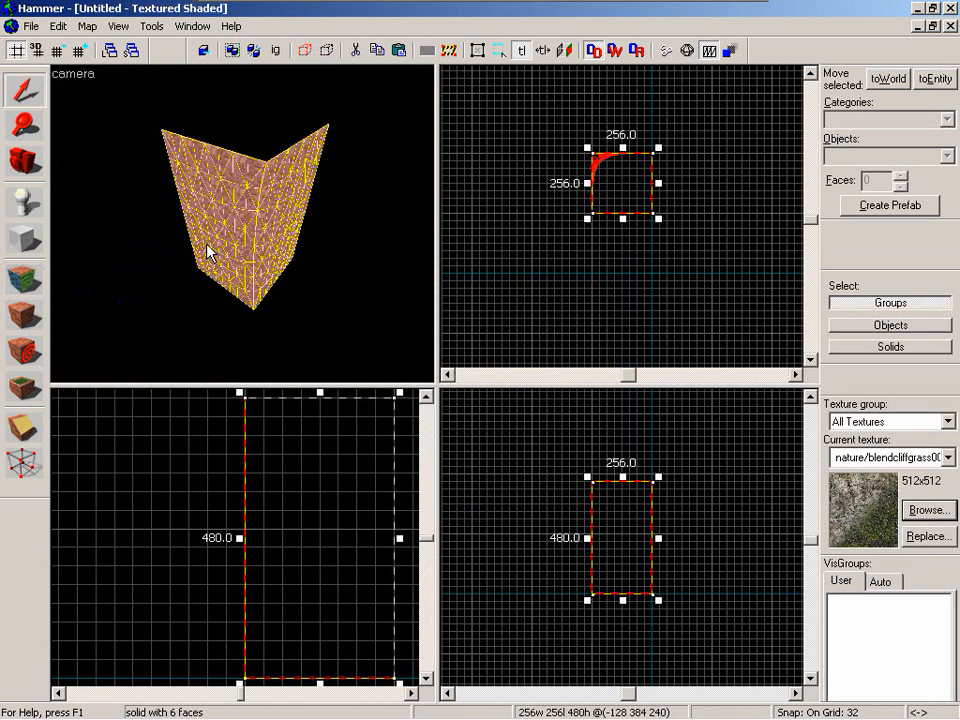
pyautogui.press('Delete')
# - Create a block primitive 256 wide, 256 long and 480 high in the top view
pyautogui.click(22, 245)
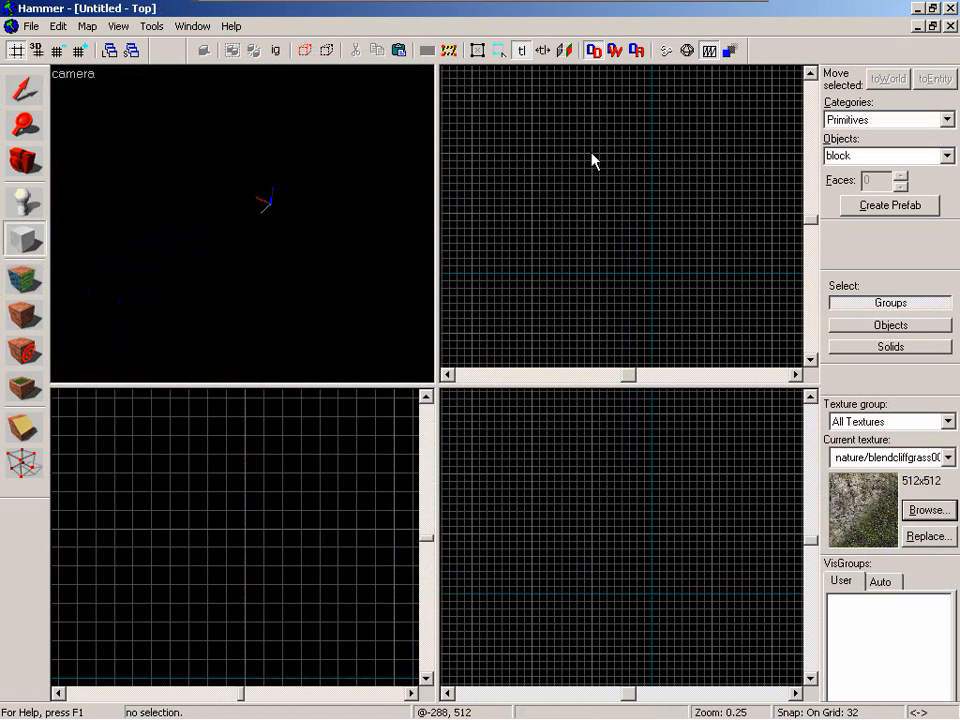
pyautogui.moveTo(590, 150); pyautogui.dragTo(657, 219)
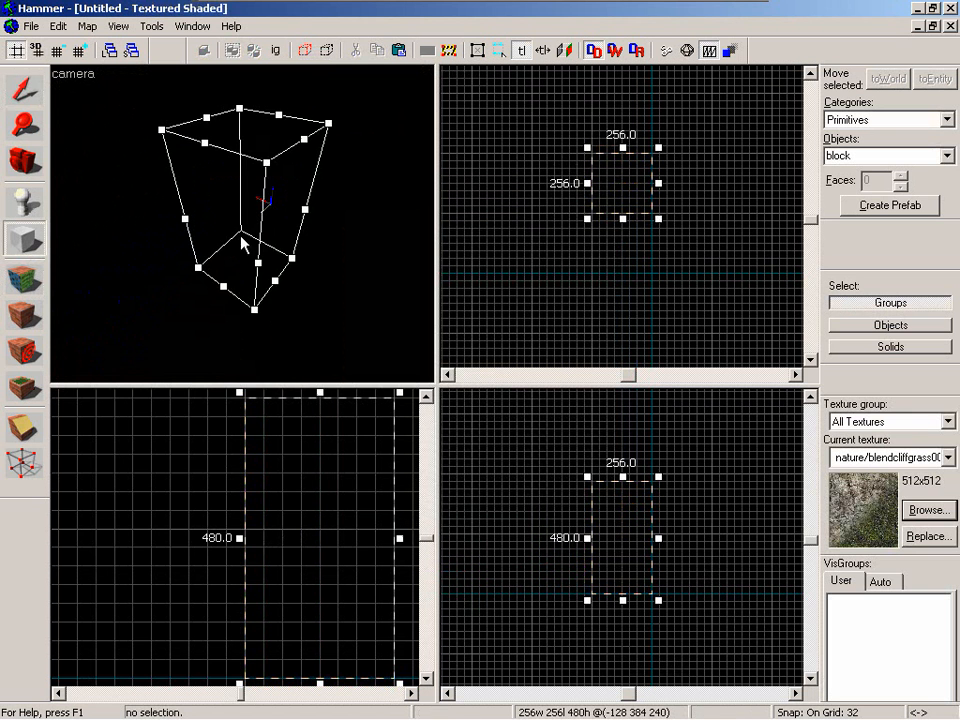
pyautogui.press('Return')
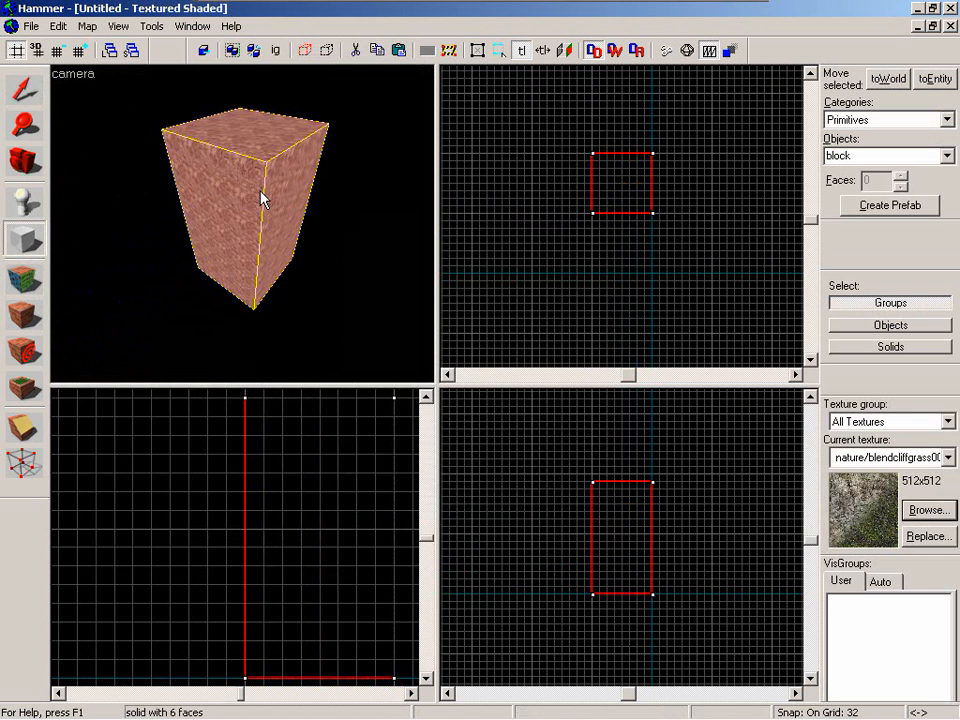
# - Create power 3 displacements on all six faces of the block
pyautogui.hotkey('shift', 'a')
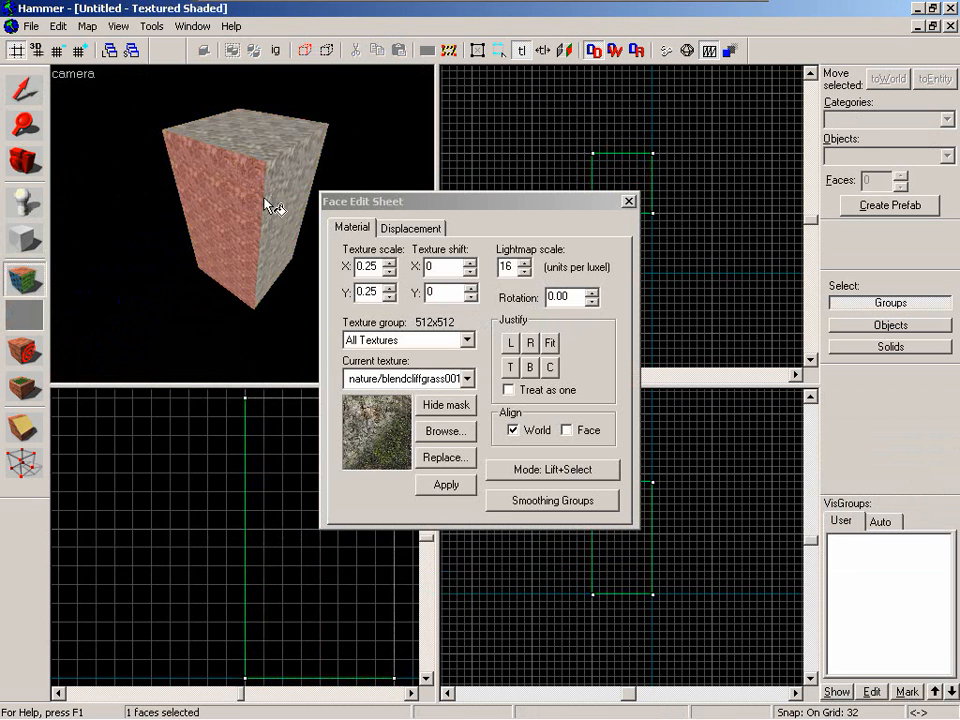
pyautogui.click(407, 229)
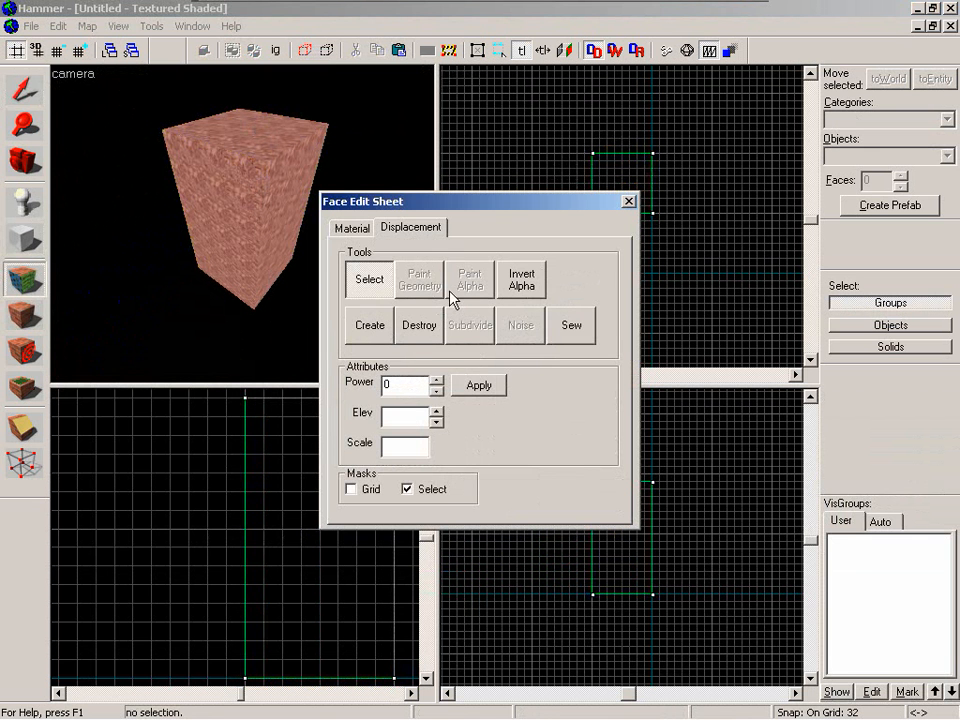
pyautogui.click(362, 326)
pyautogui.click(451, 384)
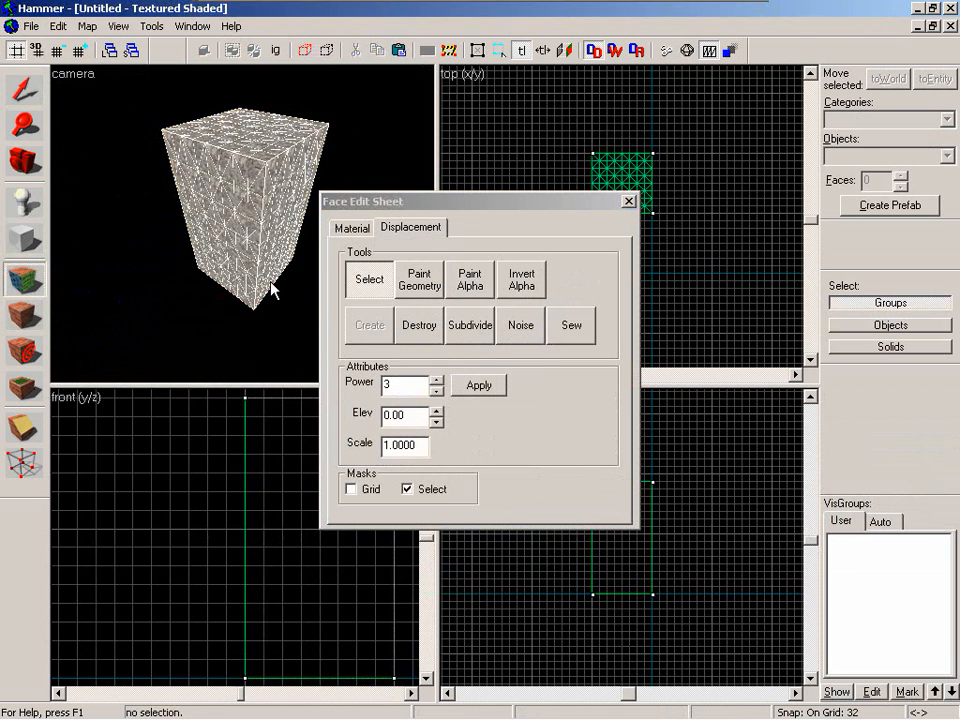
# - Examine the block's displacement faces from several angles and reselect the solid
pyautogui.press('Up')
pyautogui.press('w')
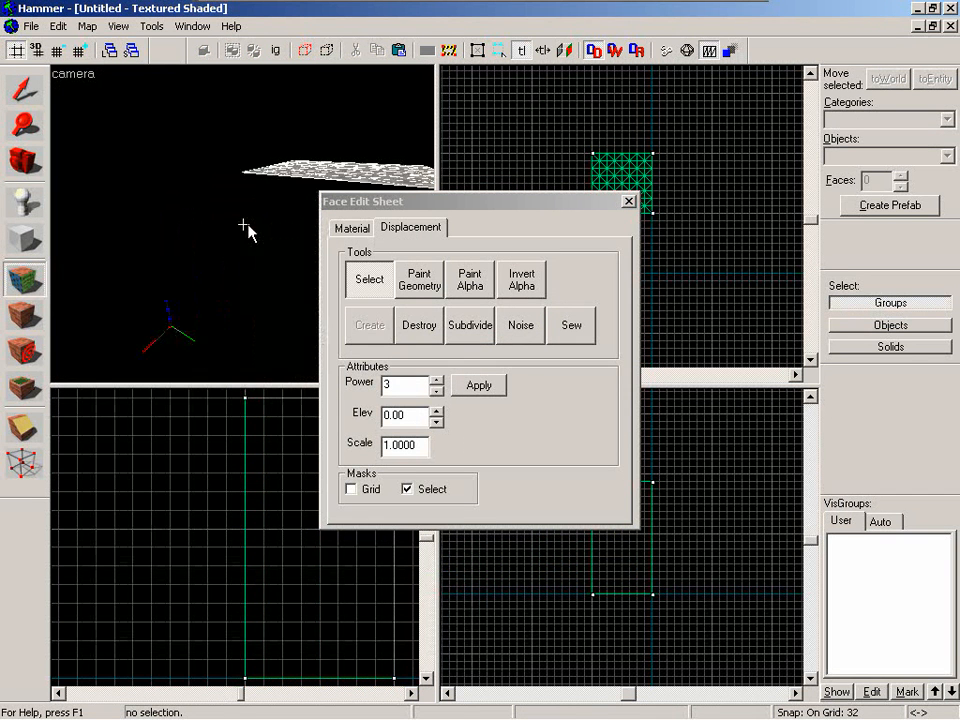
pyautogui.press('a')
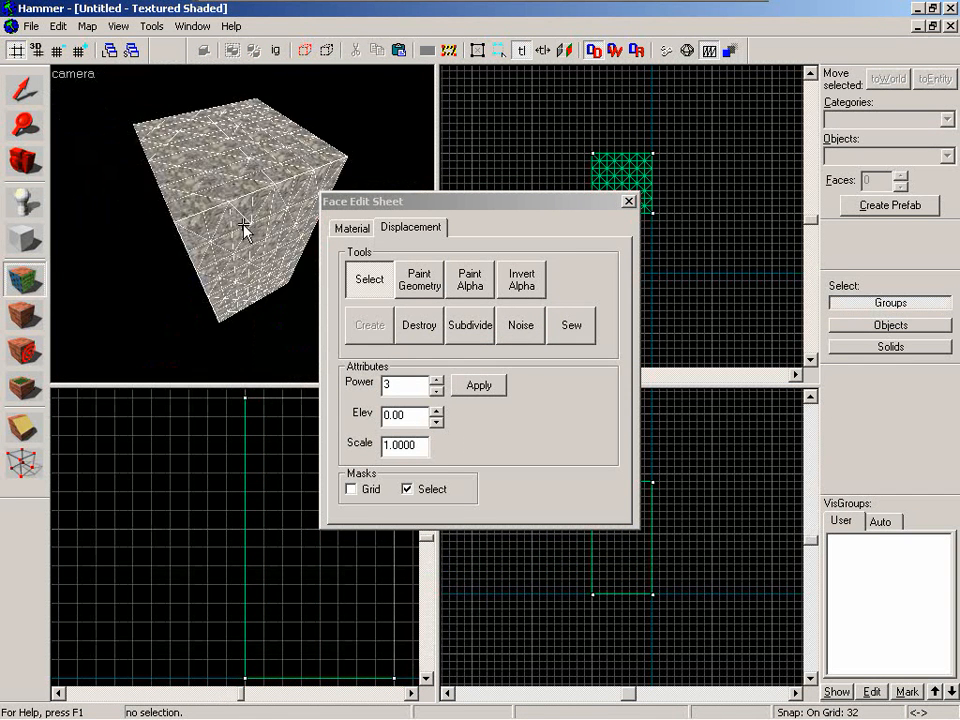
pyautogui.press('z')
pyautogui.moveTo(588, 718)
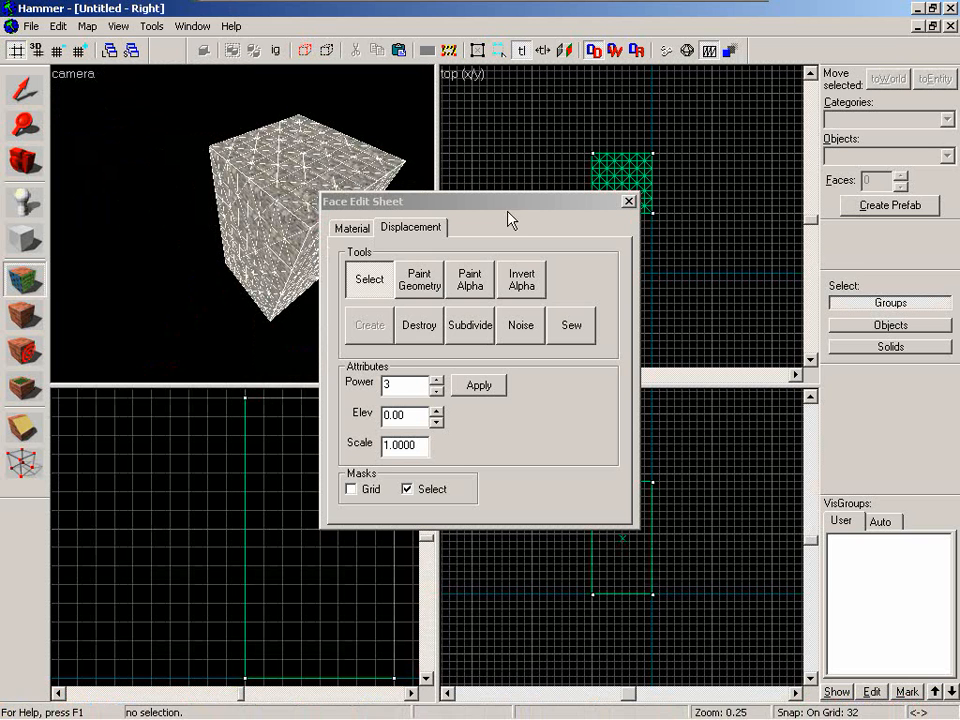
pyautogui.press('z')
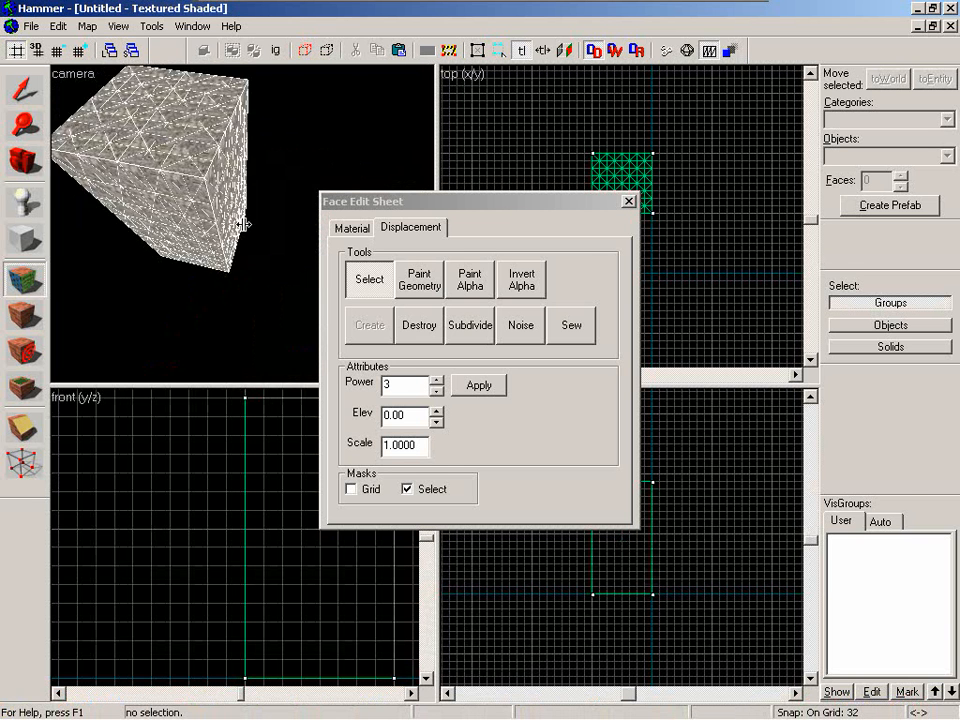
pyautogui.press('z')
pyautogui.hotkey('shift', 's')
pyautogui.click(272, 244)
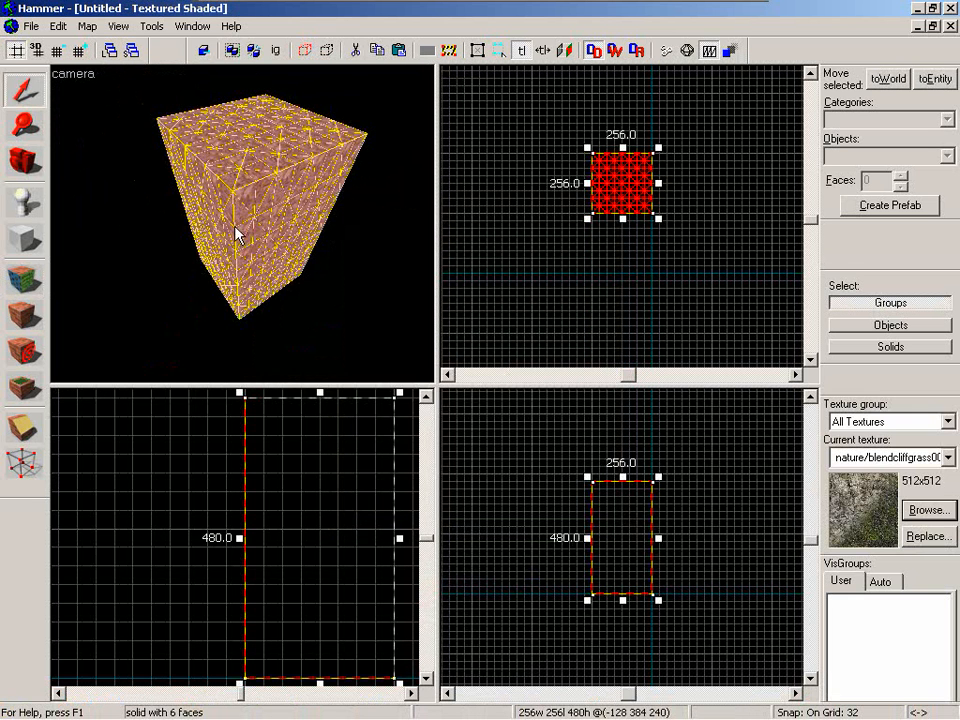
# - Reopen the displacement settings for the block and examine how its faces meet at the corners and edges
pyautogui.hotkey('shift', 'a')
pyautogui.click(408, 228)
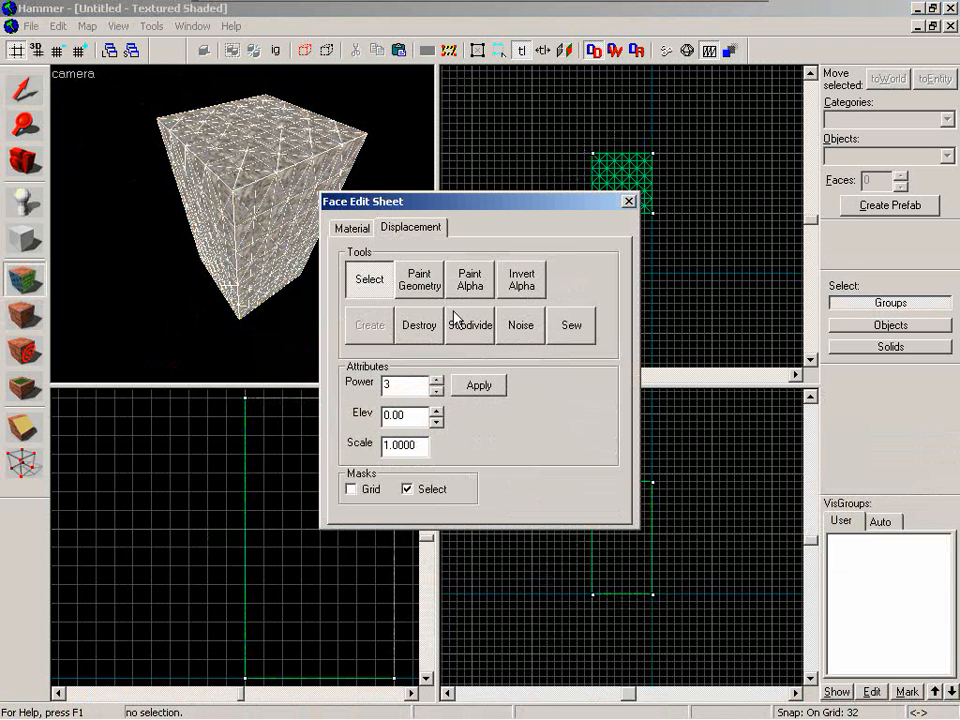
pyautogui.press('z')
pyautogui.press('w')
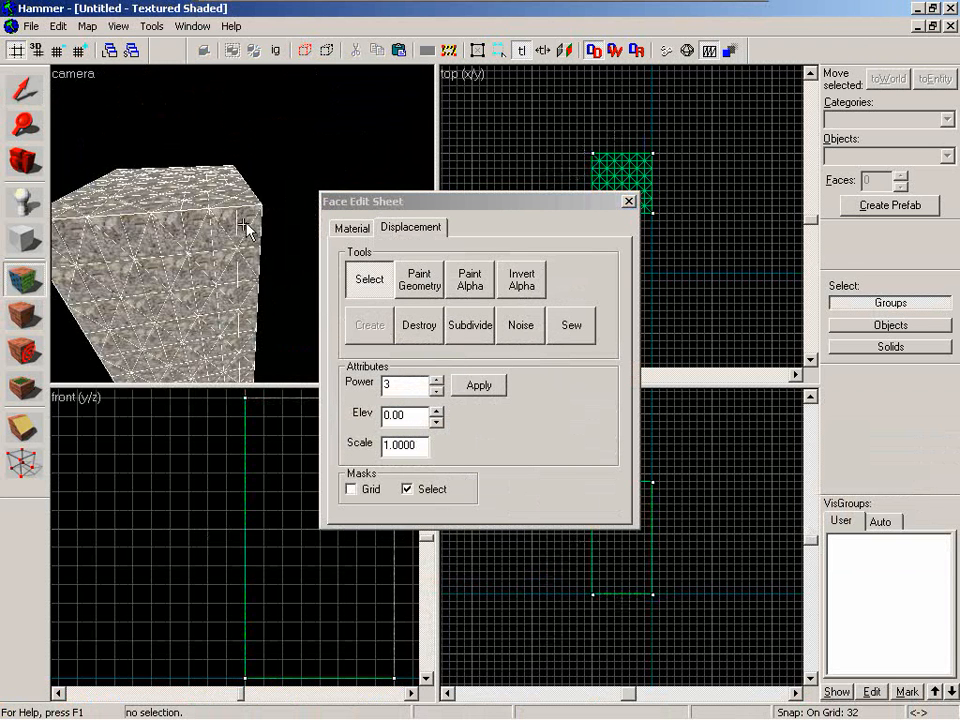
pyautogui.press('d')
pyautogui.press('s')
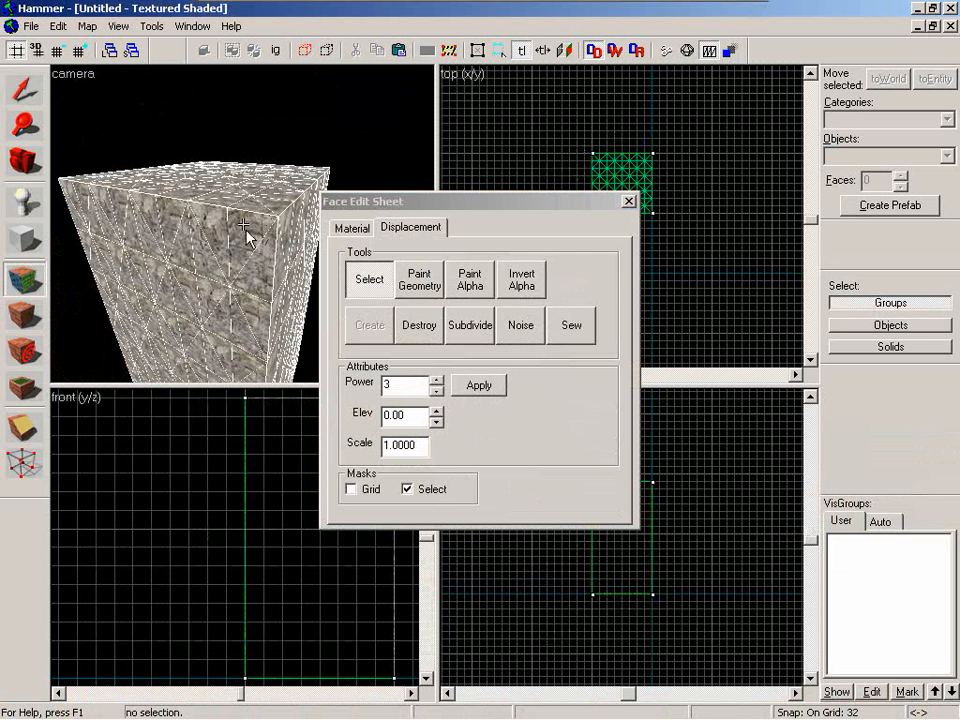
pyautogui.press('a')
pyautogui.press('s')
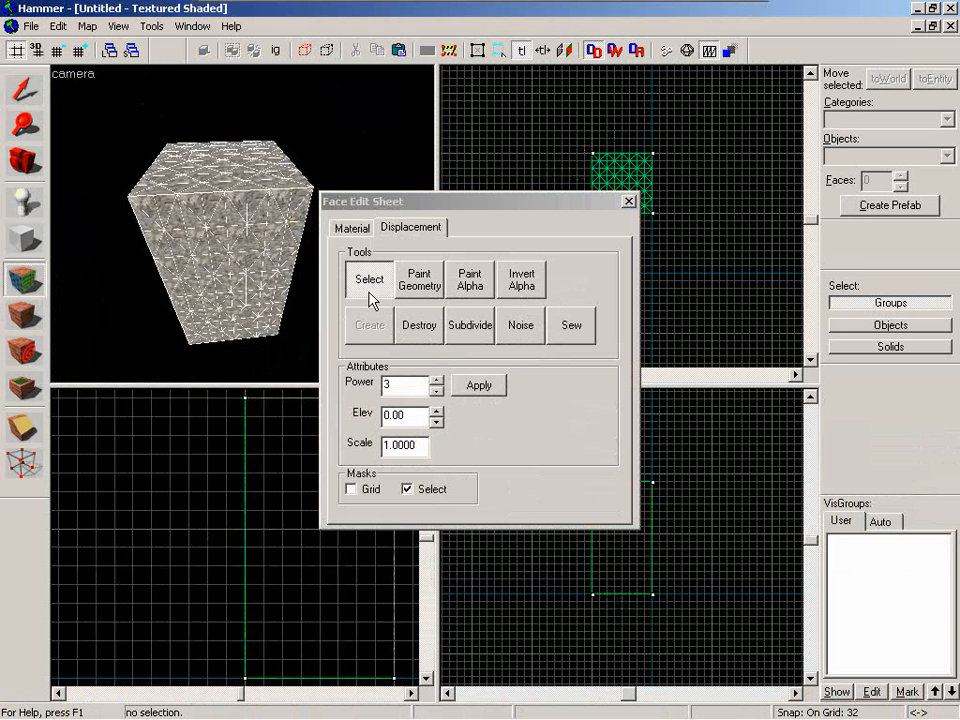
pyautogui.press('z')
pyautogui.press('a')
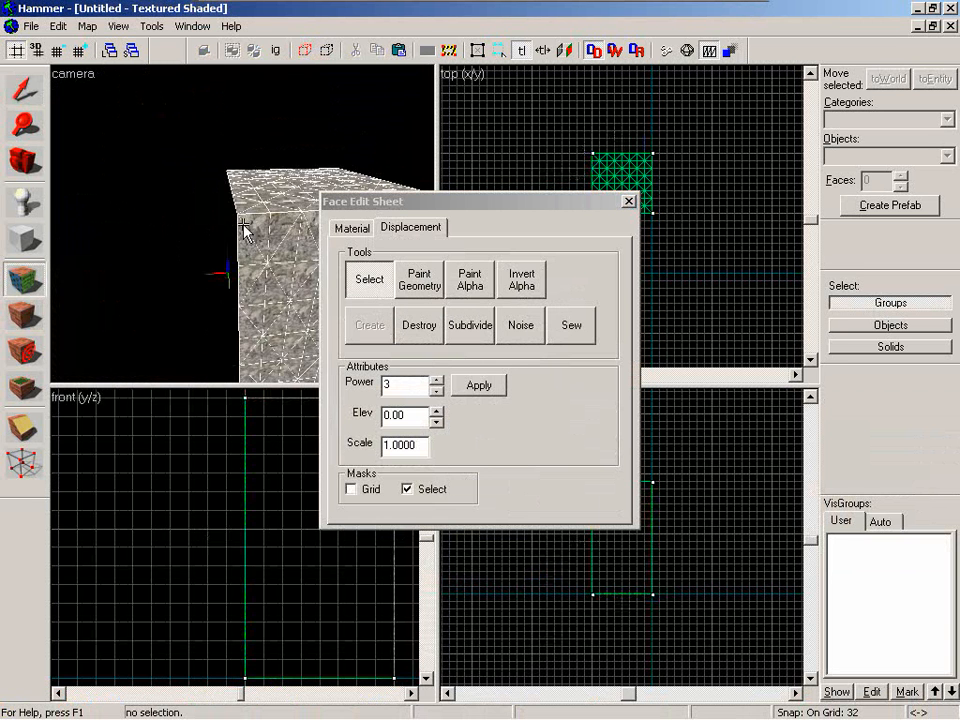
pyautogui.press('d')
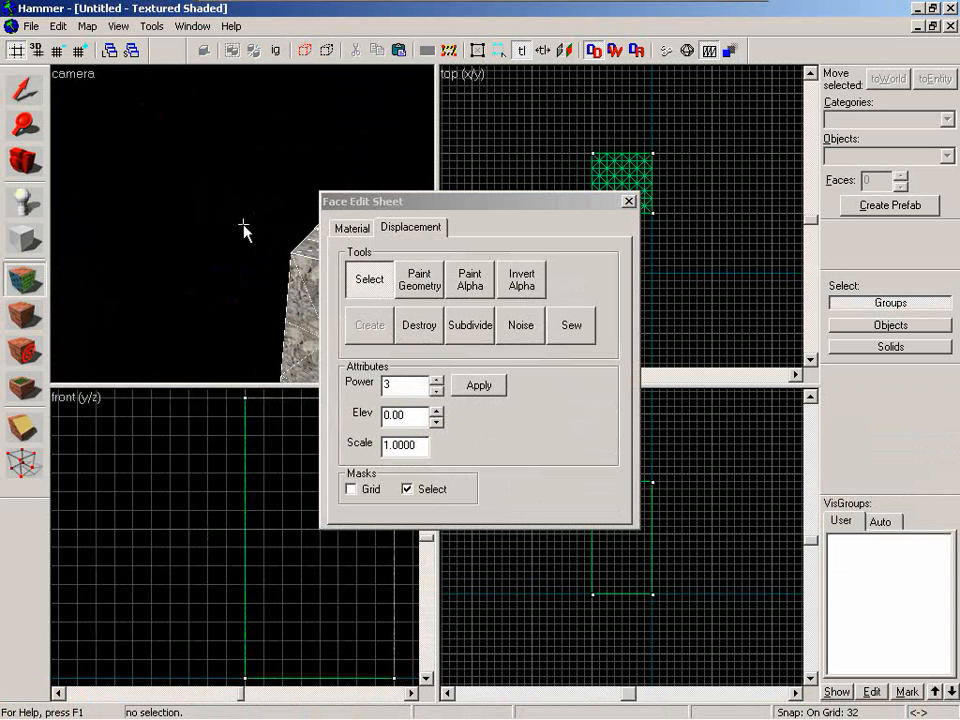
pyautogui.press('a')
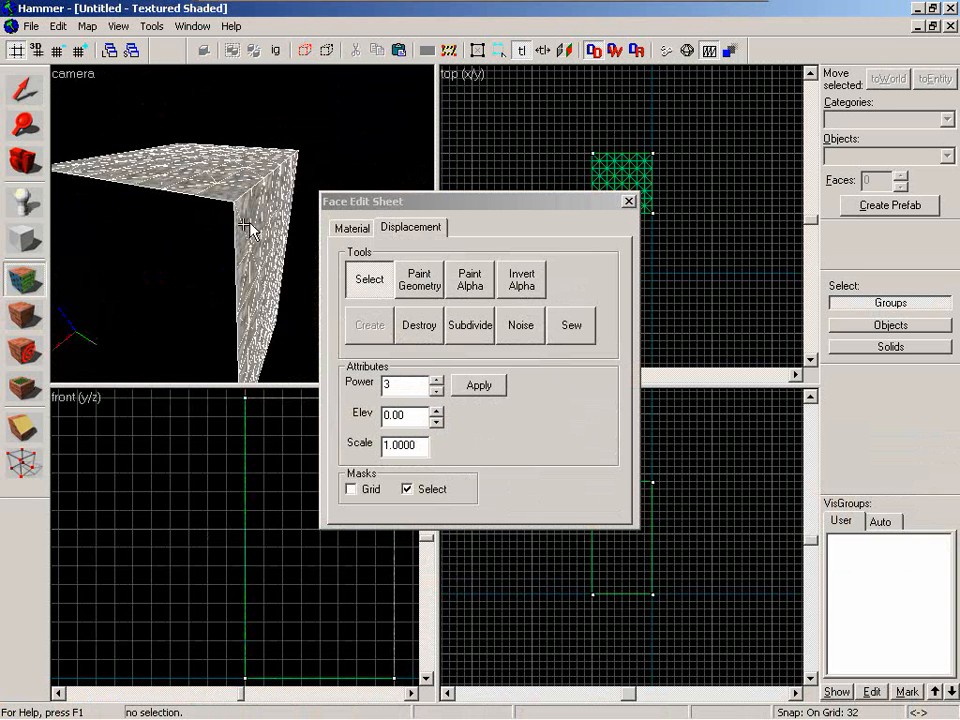
pyautogui.press('d')
pyautogui.press('a')
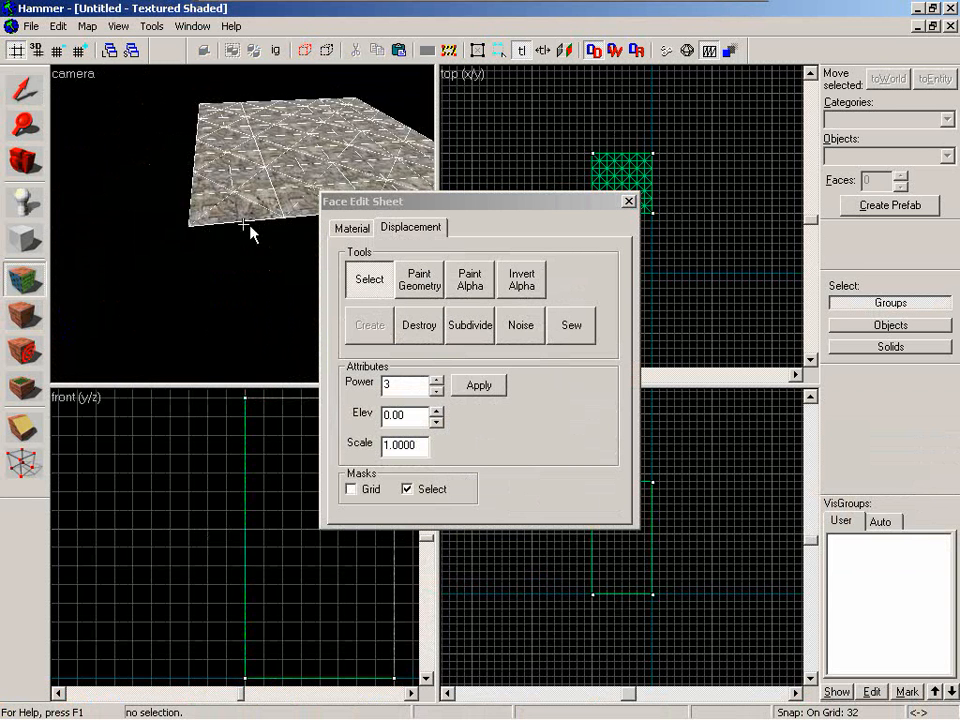
pyautogui.press('d')
pyautogui.press('w')
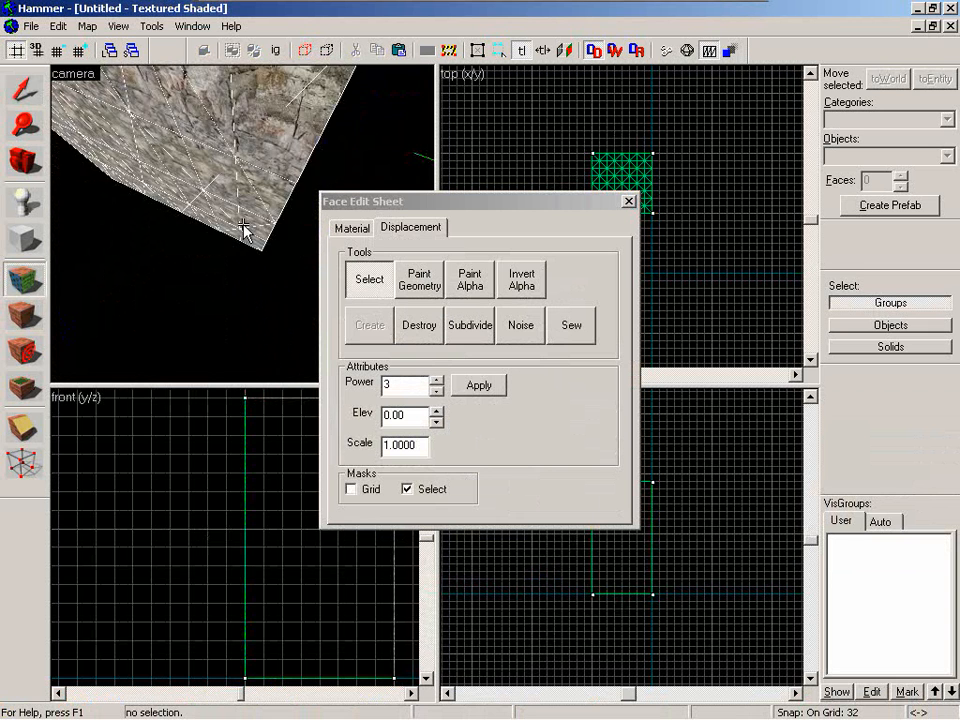
pyautogui.press('s')
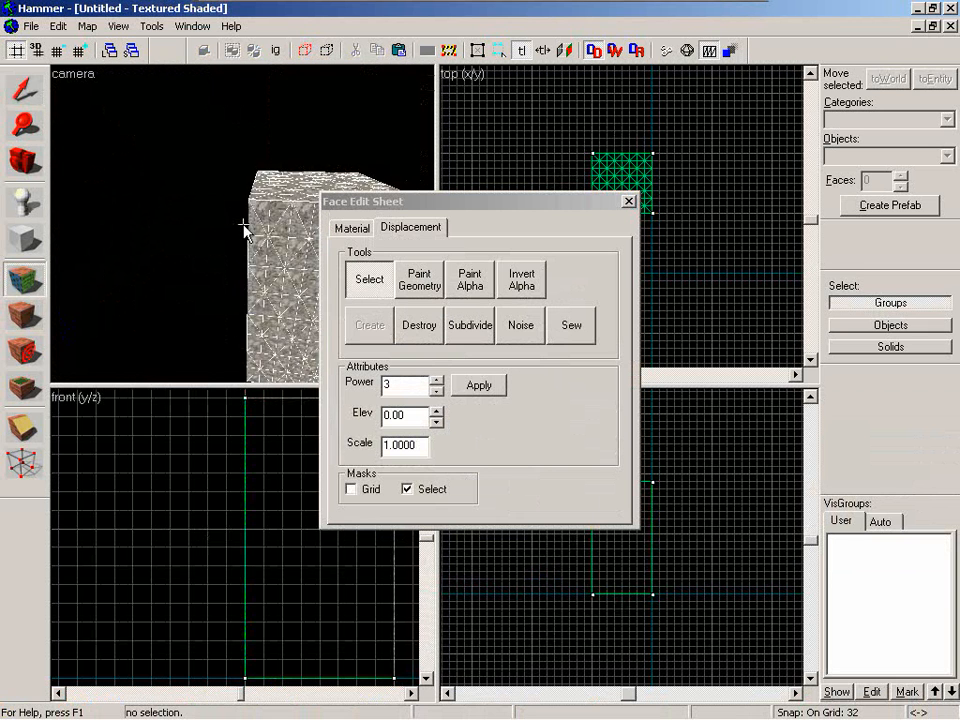
# - Move the Face Edit Sheet clear of the camera view and subdivide all six displacement faces together
pyautogui.press('a')
pyautogui.press('z')
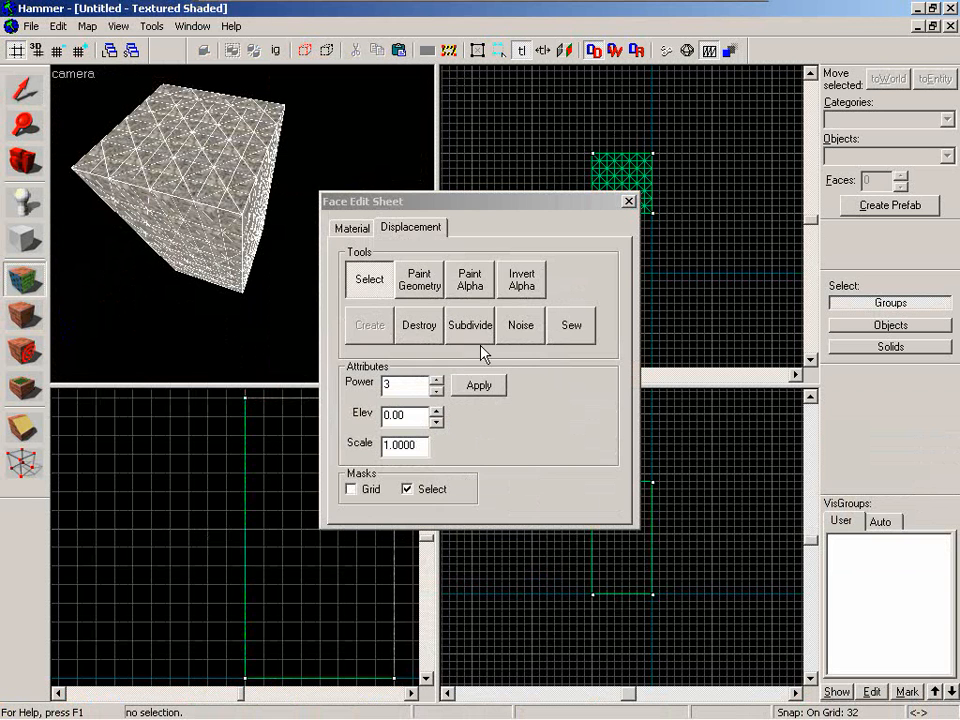
pyautogui.moveTo(482, 208); pyautogui.dragTo(647, 212)
pyautogui.click(647, 334)
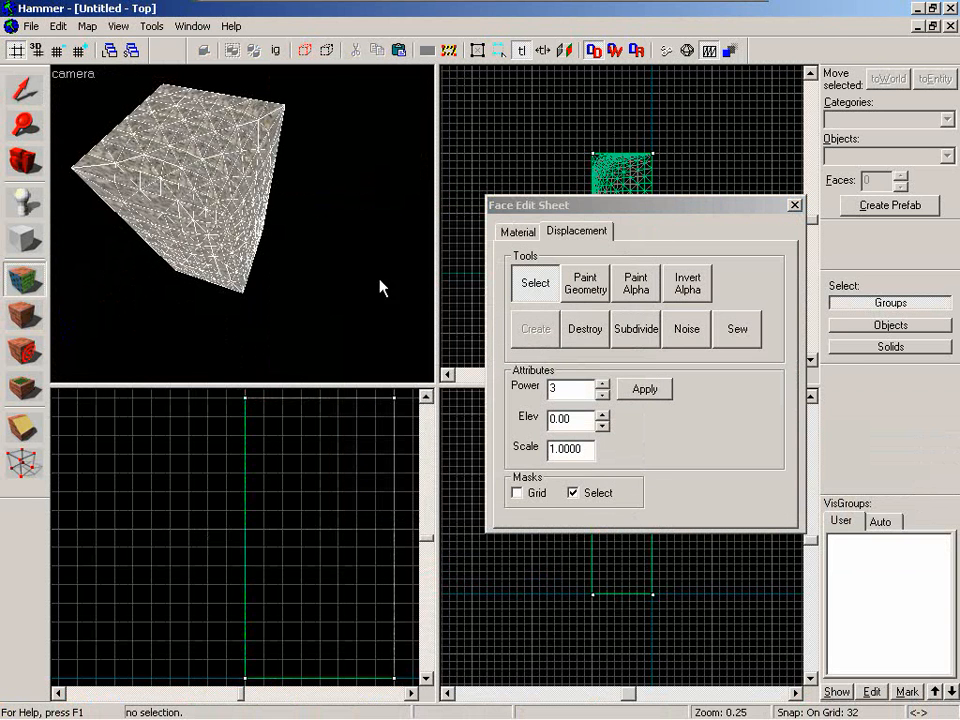
# - Examine the rounded edges, corners and mesh of the fully subdivided block up close and from a distance
pyautogui.press('z')
pyautogui.press('w')
pyautogui.press('w')
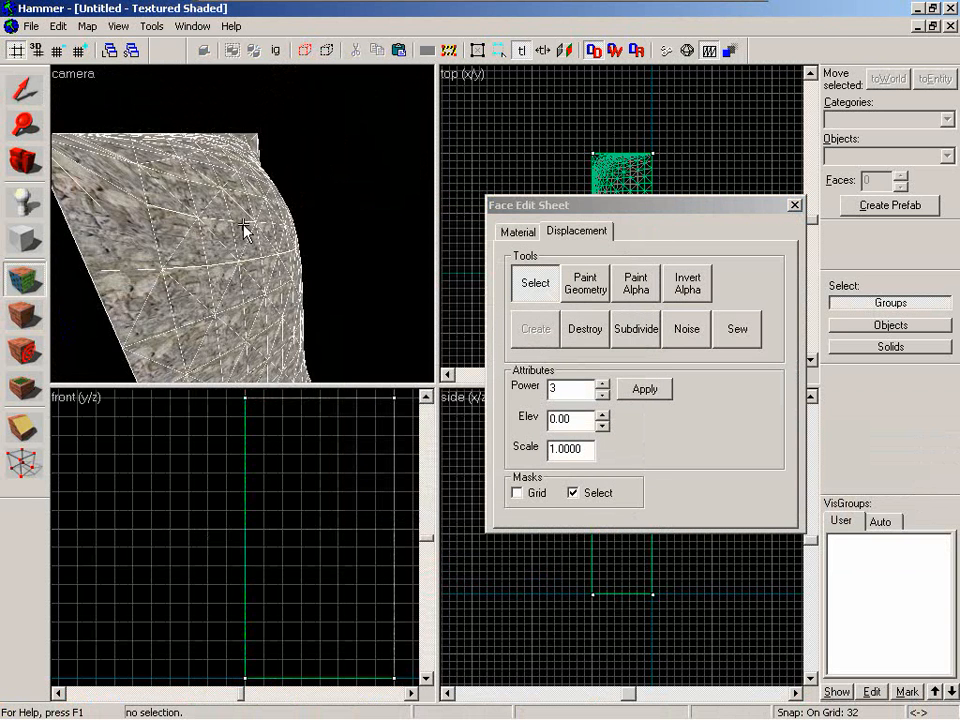
pyautogui.press('s')
pyautogui.press('w')
pyautogui.press('w')
pyautogui.press('z')
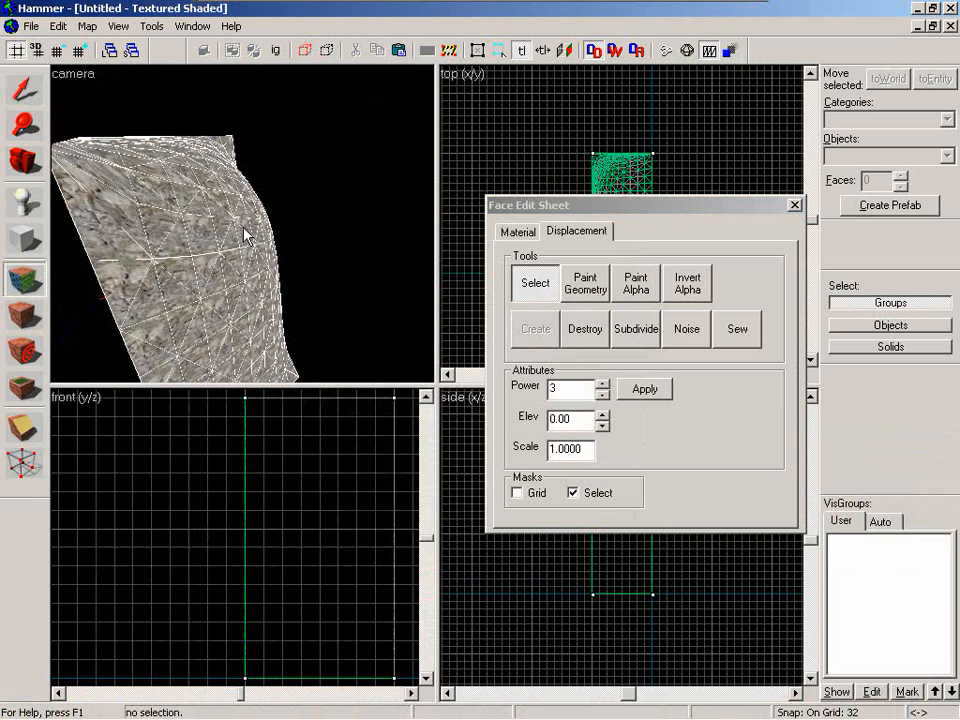
pyautogui.press('z')
pyautogui.press('w')
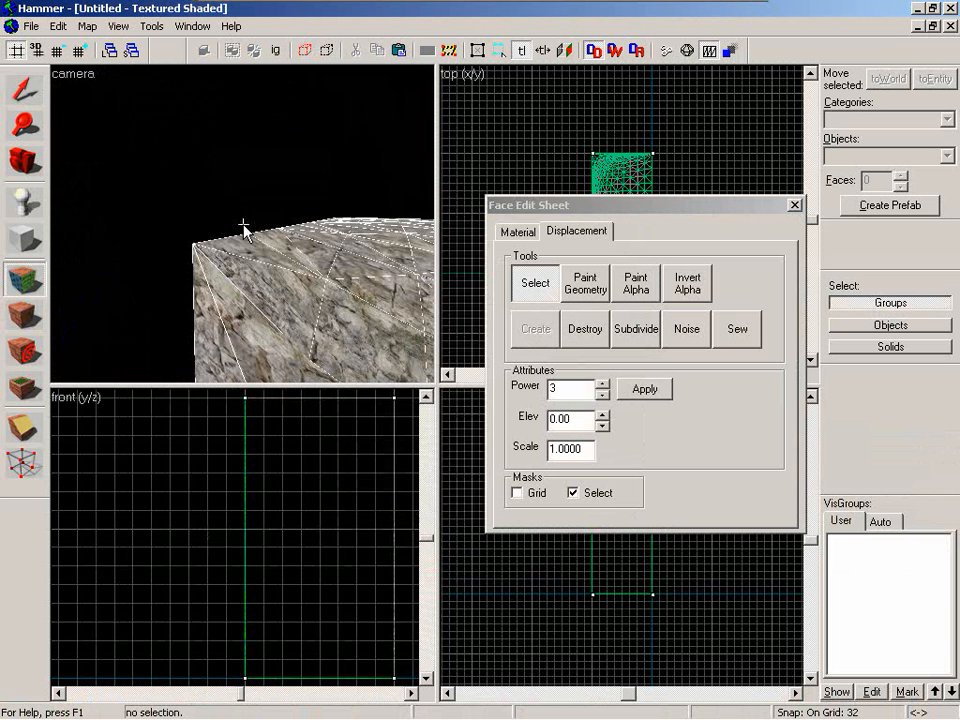
pyautogui.press('s')
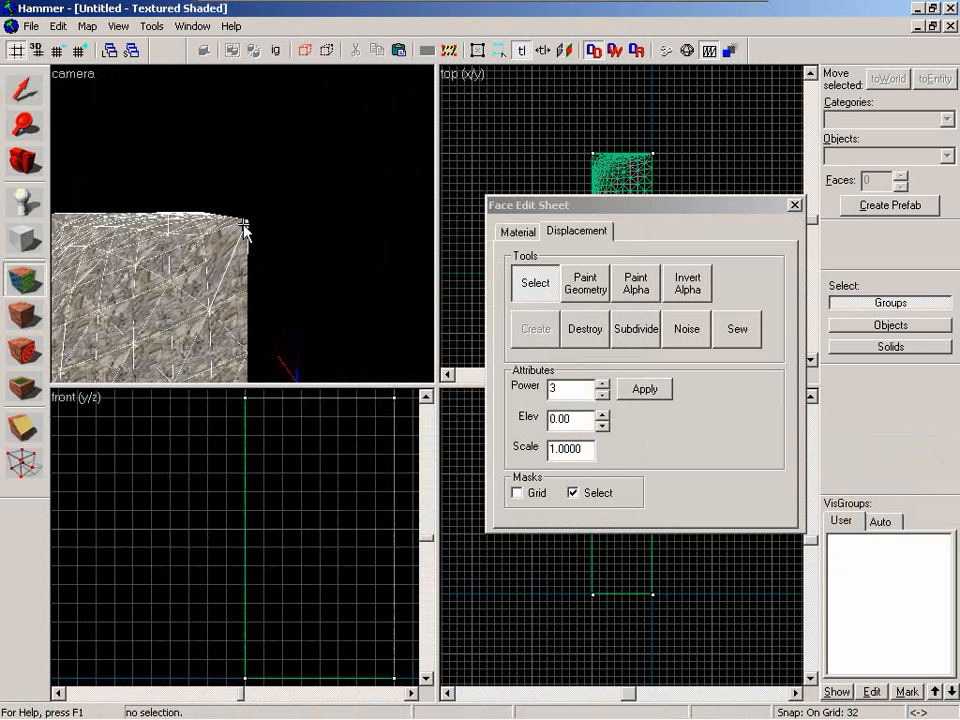
pyautogui.press('w')
pyautogui.press('s')
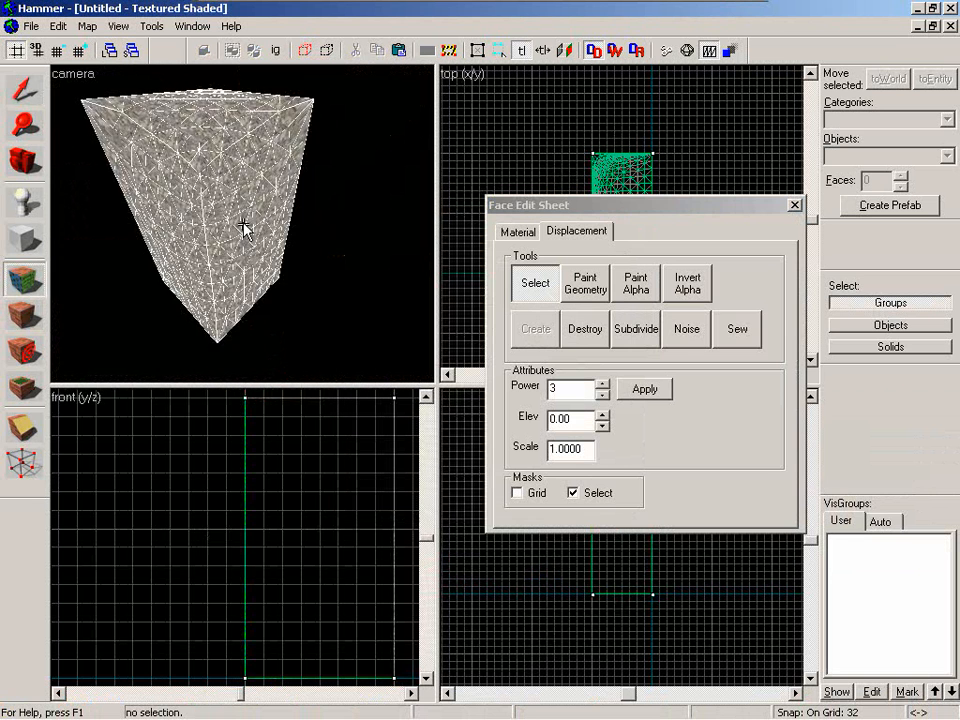
pyautogui.press('z')
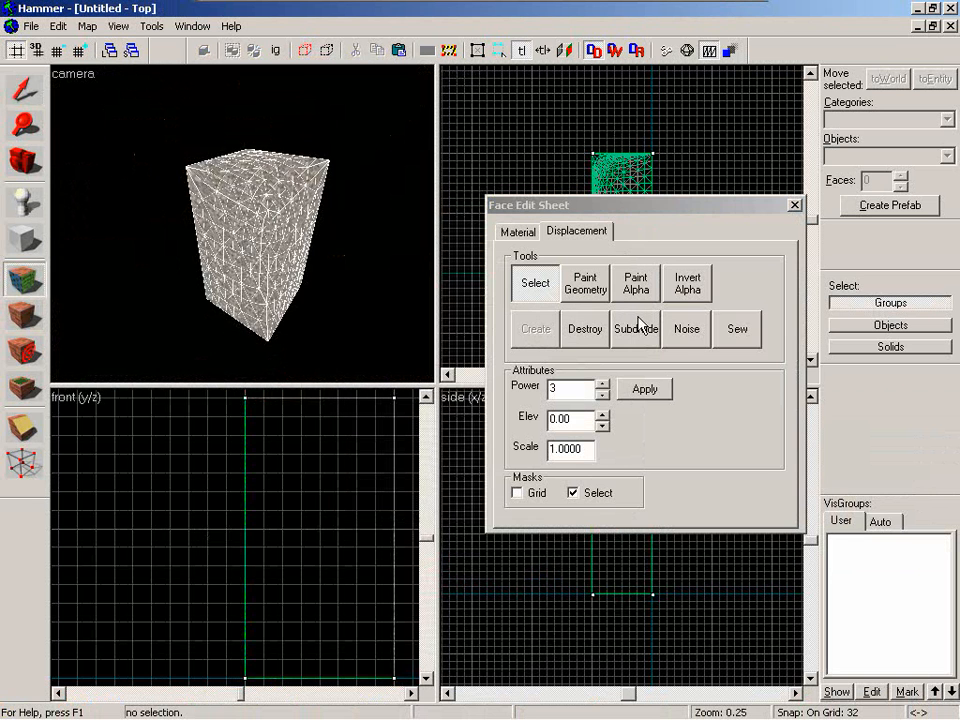
# - Close the Face Edit Sheet and delete the block with six subdivided displacement faces
pyautogui.click(794, 206)
pyautogui.click(293, 252)
pyautogui.press('Delete')
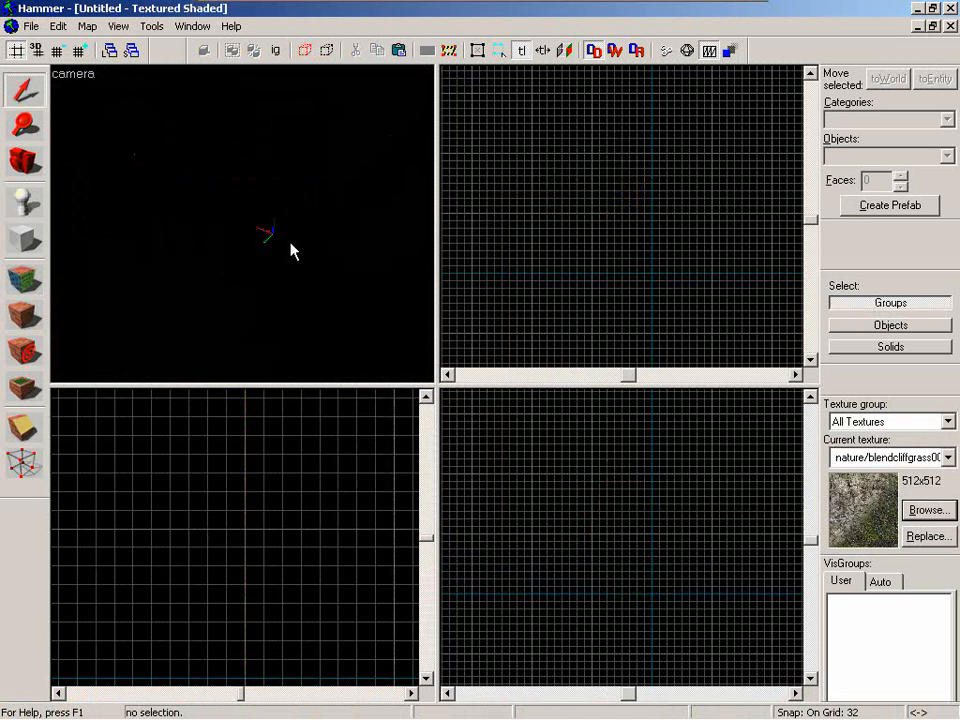
# - Paste the copied plain block and move it to the deleted block's location at (-128 384 240)
pyautogui.hotkey('ctrl', 'v')
pyautogui.moveTo(612, 216); pyautogui.dragTo(611, 186)
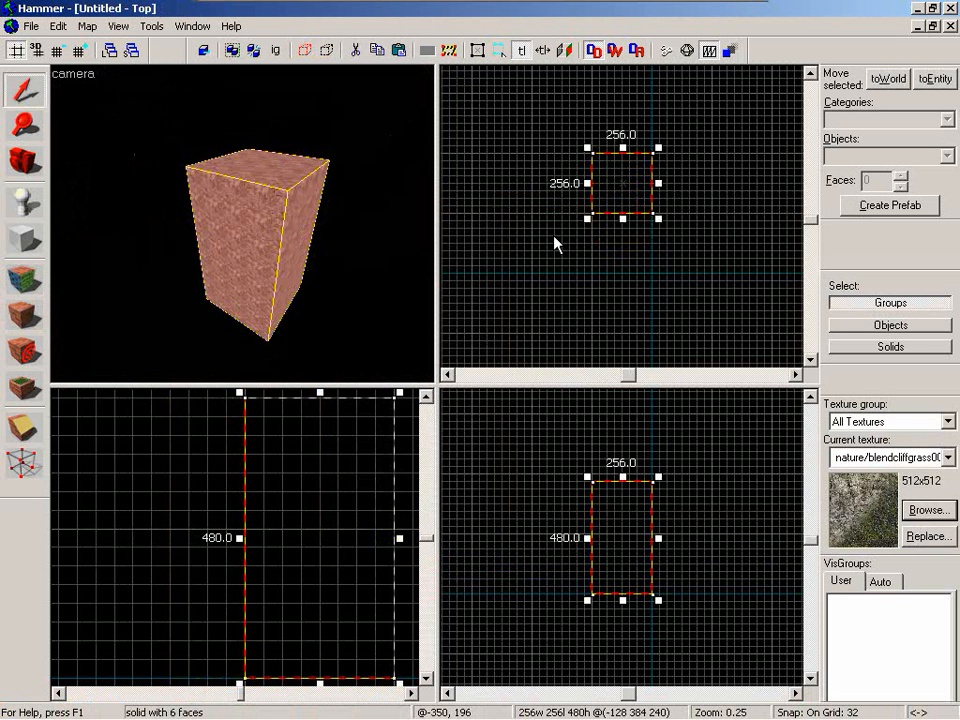
# - Select the block's faces for editing, excluding the top and bottom so only the four side faces stay selected
pyautogui.hotkey('shift', 'a')
pyautogui.keyDown('ctrl'); pyautogui.click(280, 182); pyautogui.keyUp('ctrl')
pyautogui.press('z')
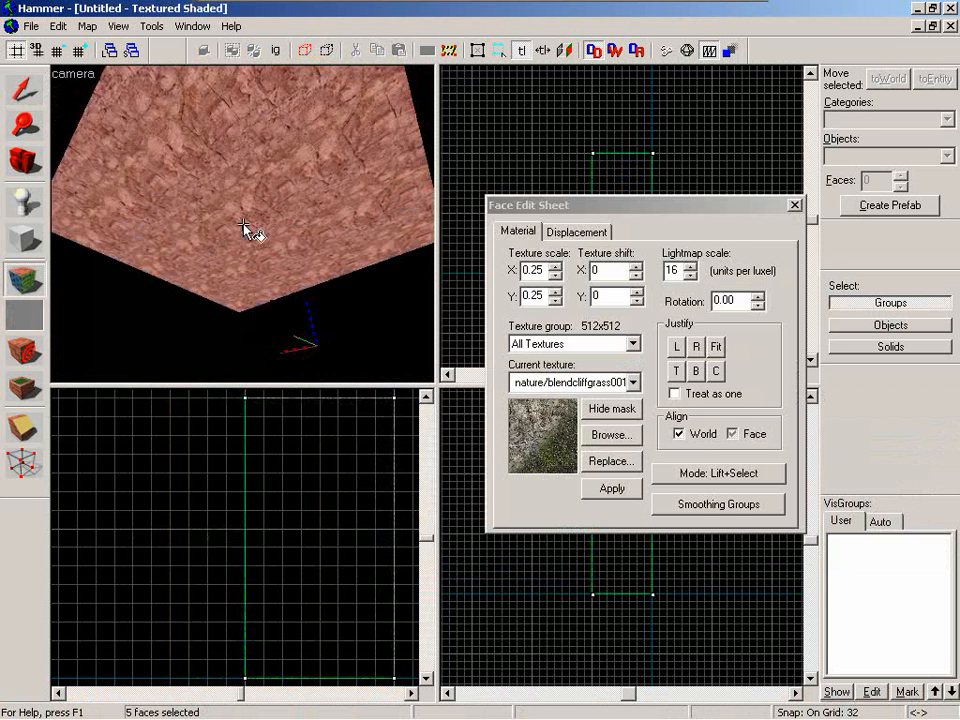
pyautogui.keyDown('ctrl'); pyautogui.click(244, 227); pyautogui.keyUp('ctrl')
pyautogui.press('s')
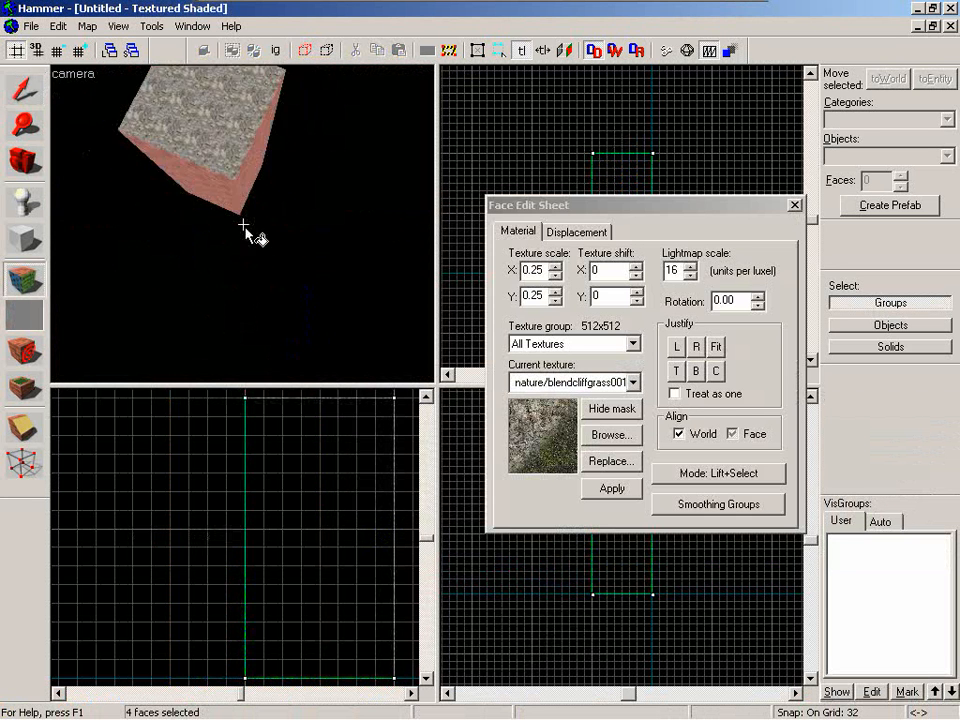
pyautogui.press('w')
pyautogui.press('s')
pyautogui.press('d')
pyautogui.press('z')
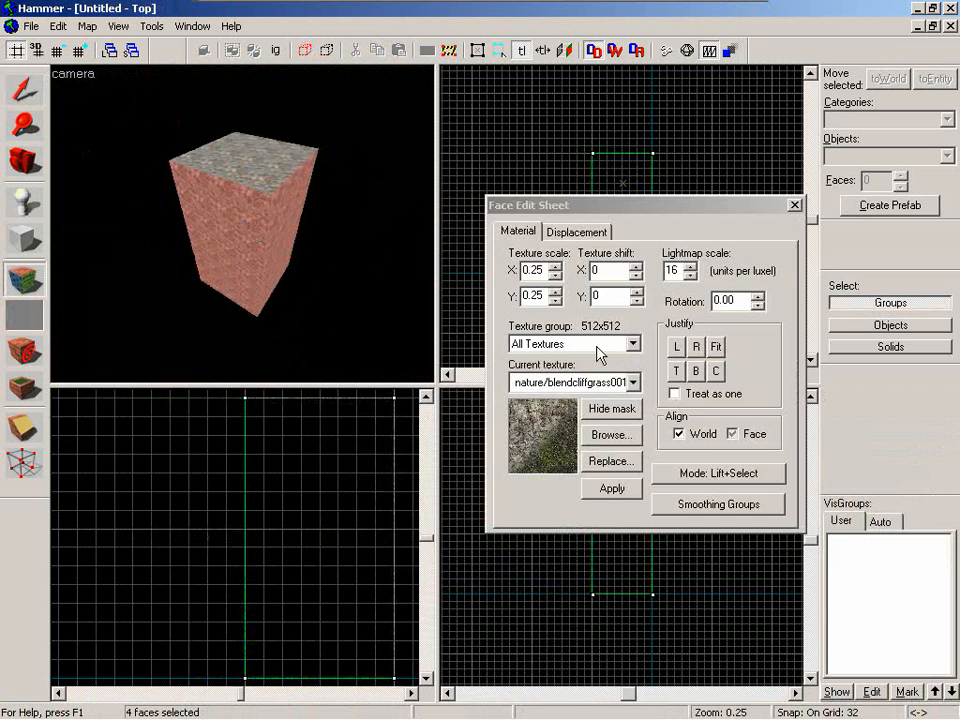
# - Create displacement surfaces with power 3 on the block's four selected side faces
pyautogui.click(590, 232)
pyautogui.click(557, 327)
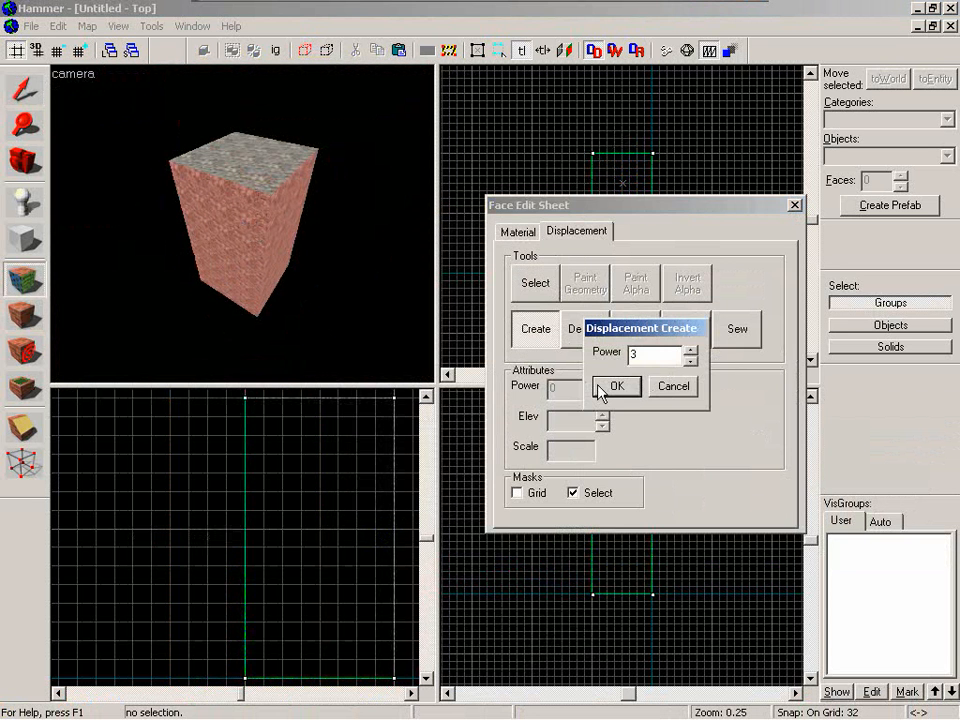
pyautogui.click(634, 387)
# - Examine the four side displacements from several angles, including their shared vertical edges and the block's open ends
pyautogui.press('z')
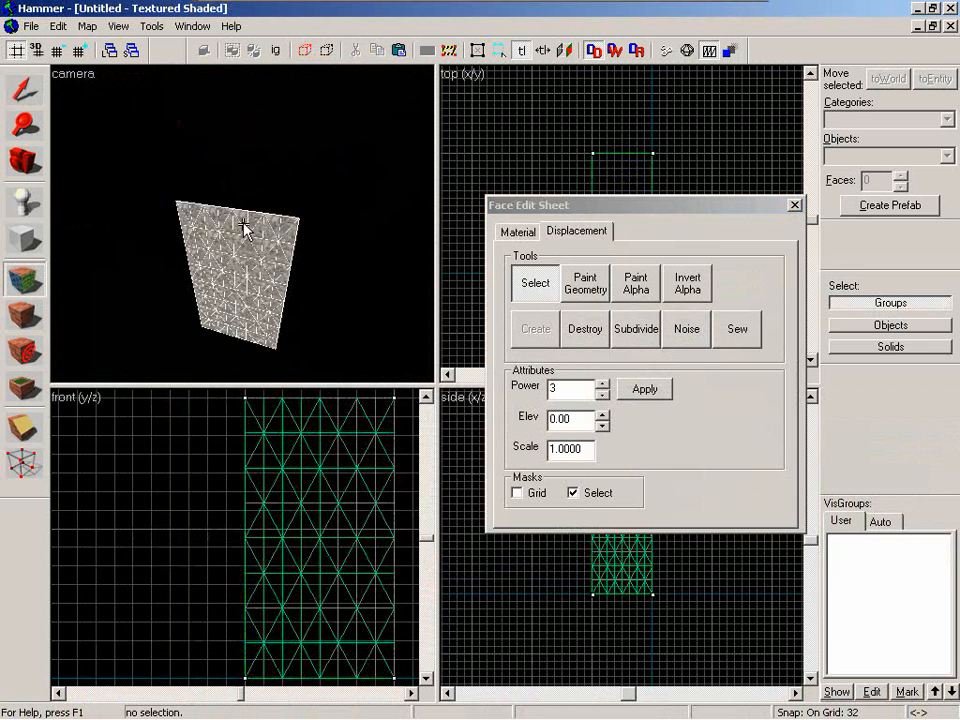
pyautogui.press('a')
pyautogui.press('d')
pyautogui.press('a')
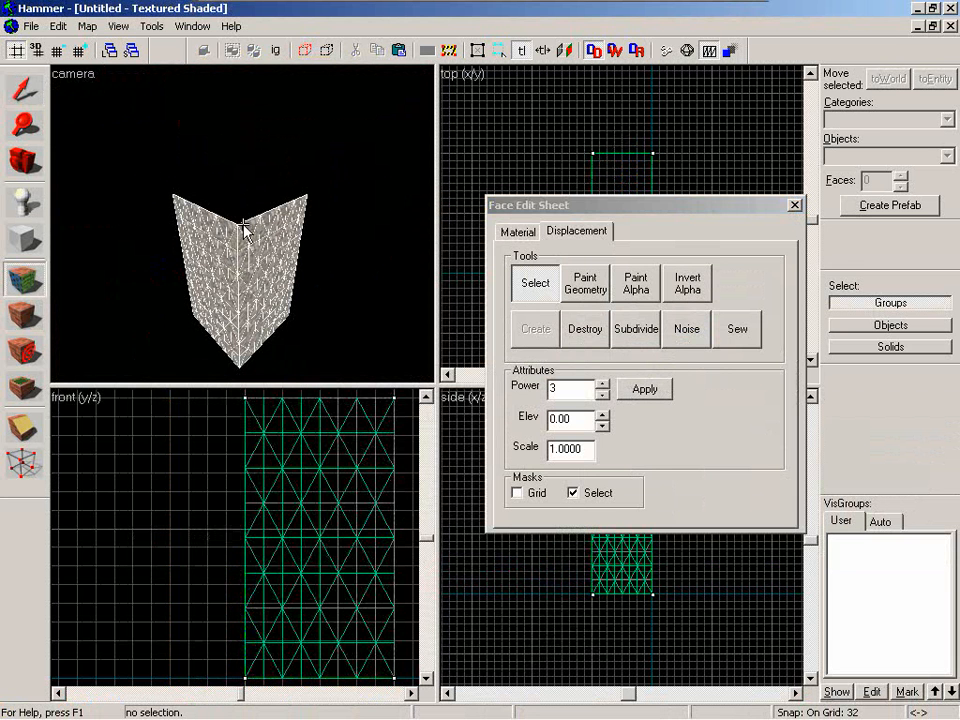
pyautogui.press('z')
pyautogui.press('z')
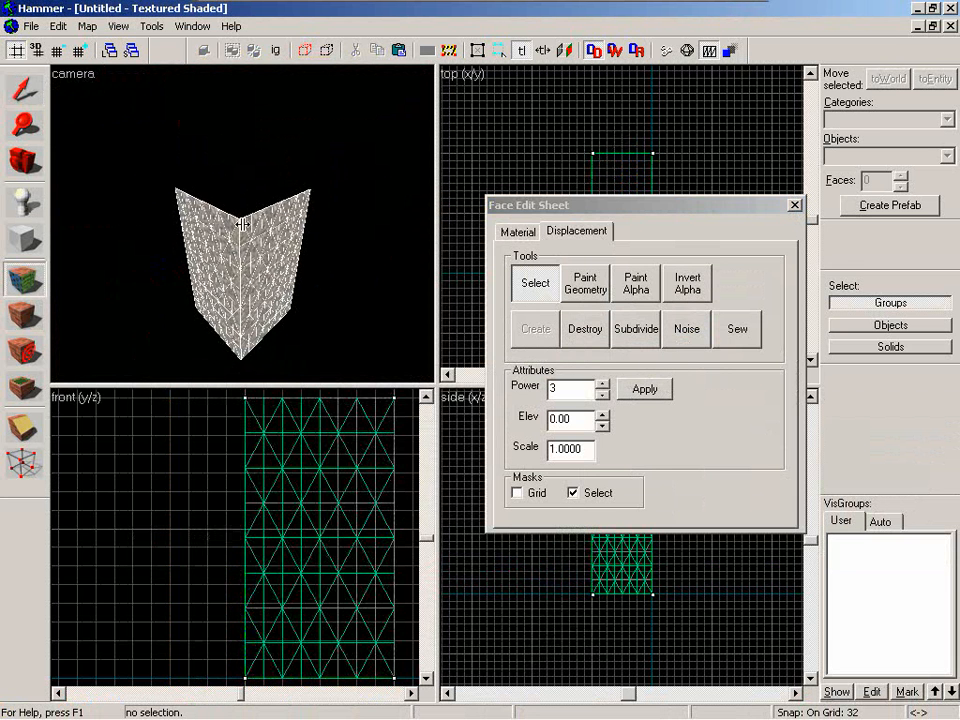
pyautogui.press('w')
pyautogui.press('w')
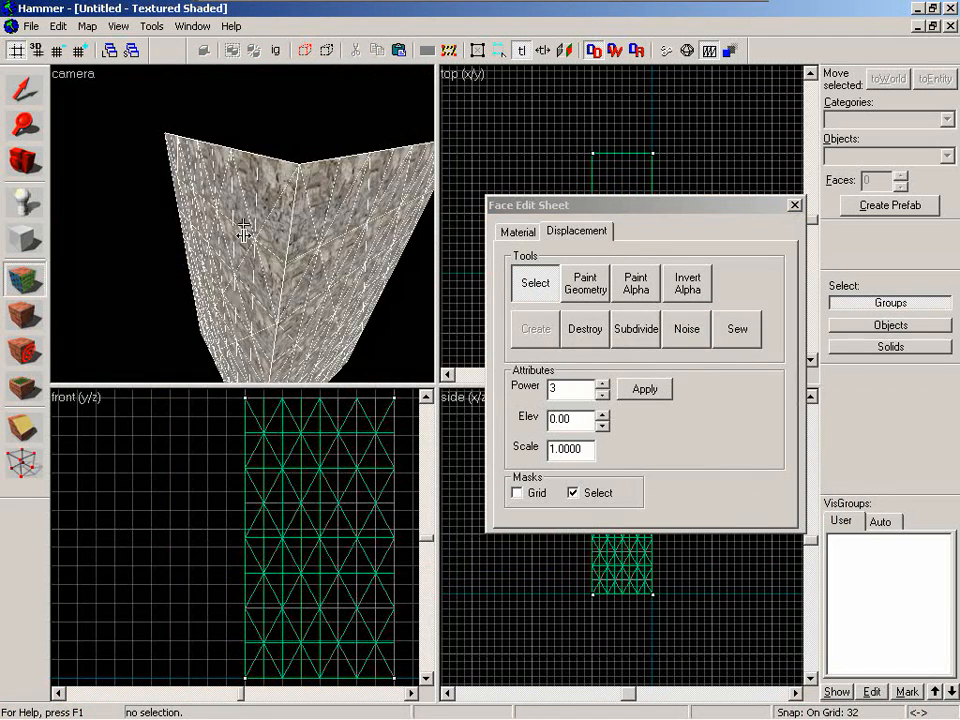
pyautogui.press('d')
pyautogui.press('s')
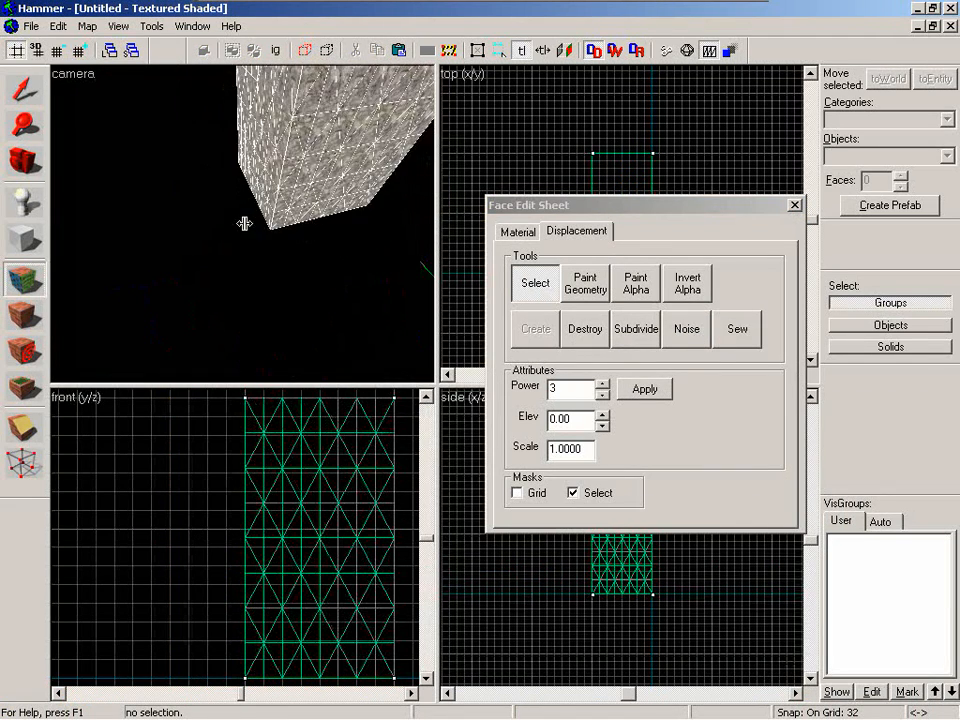
pyautogui.press('a')
pyautogui.press('w')
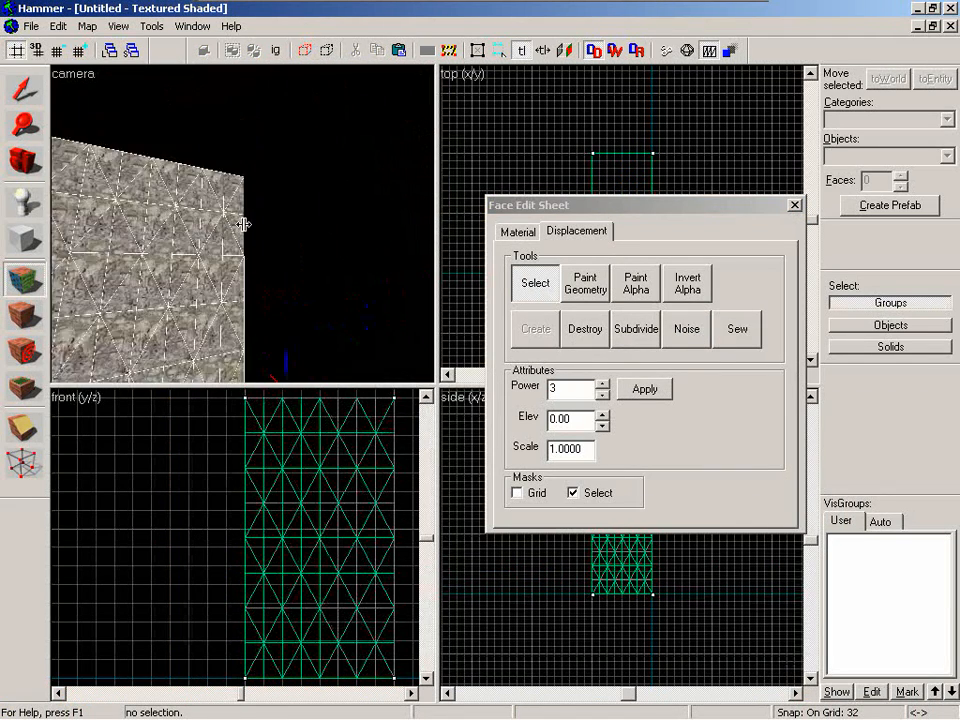
pyautogui.press('a')
pyautogui.press('w')
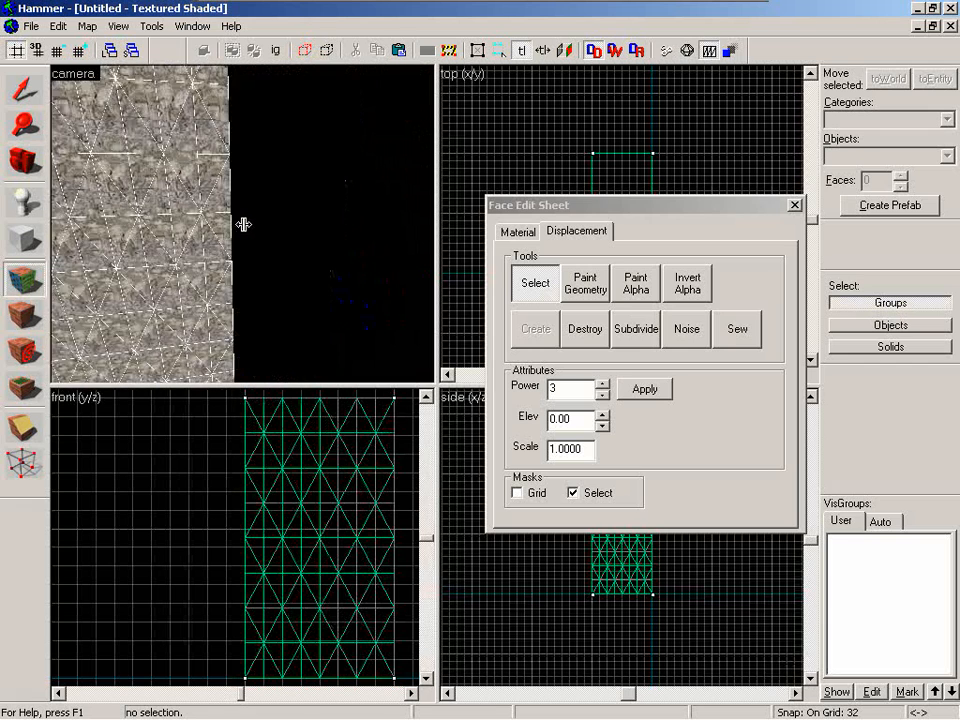
pyautogui.press('s')
pyautogui.press('a')
pyautogui.press('d')
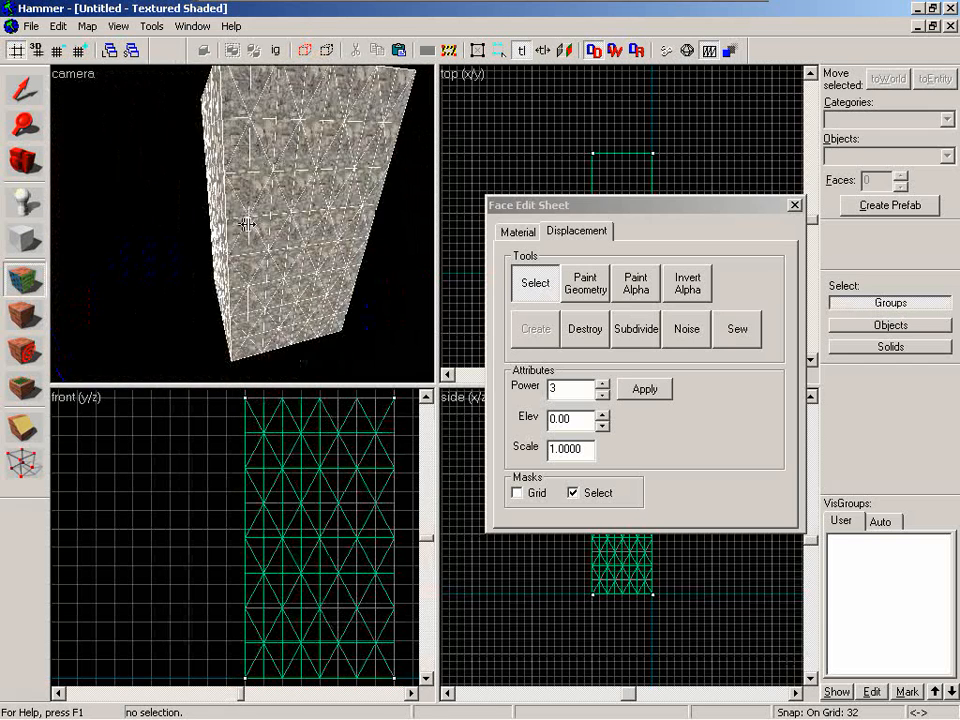
pyautogui.press('d')
pyautogui.press('w')
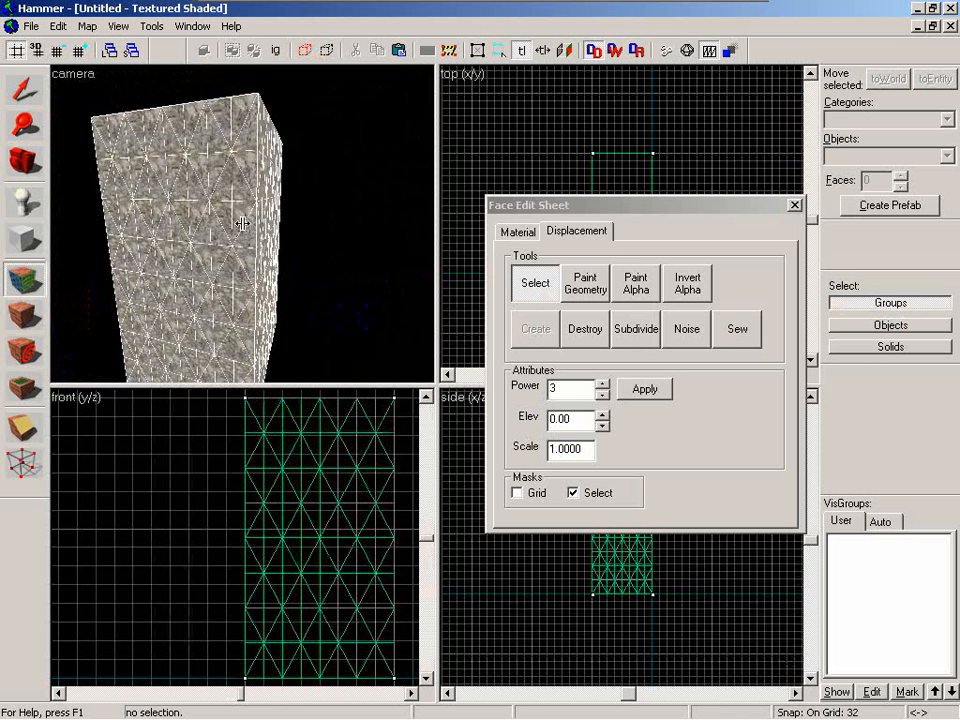
# - Subdivide the four side displacements together
pyautogui.press('z')
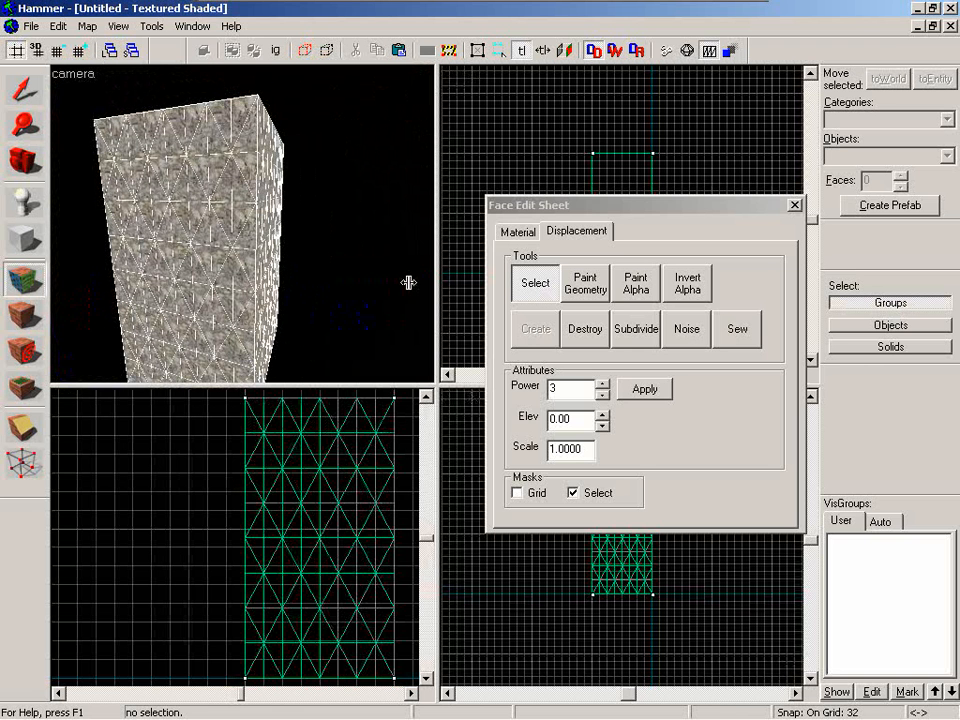
pyautogui.click(645, 326)
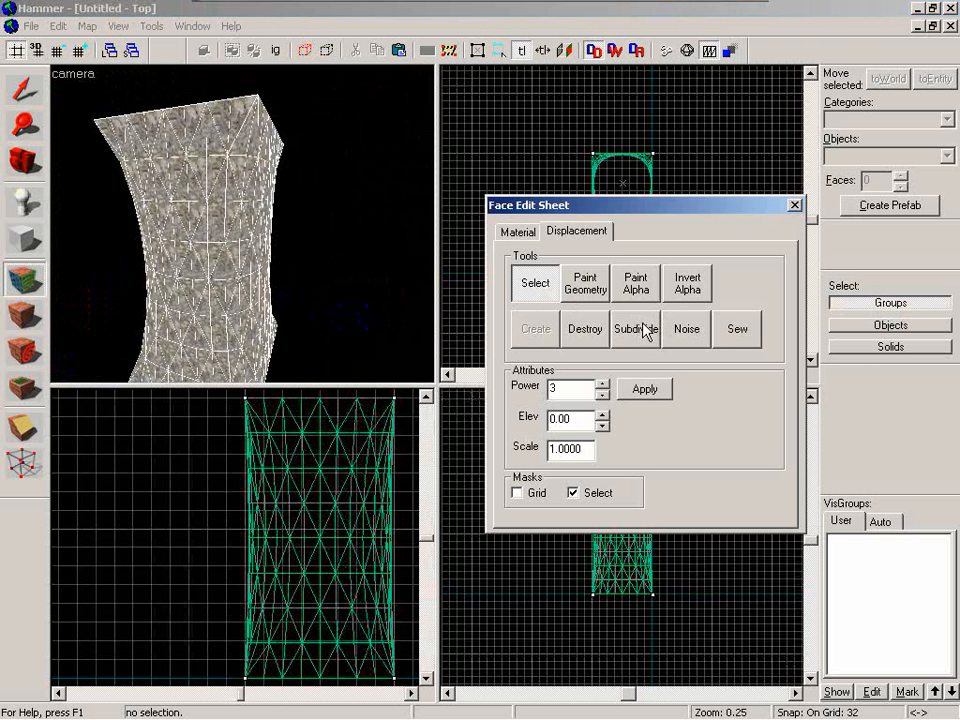
# - Examine the subdivided side faces, comparing the block's middle with its upper and lower ends from close up and afar
pyautogui.press('z')
pyautogui.press('w')
pyautogui.press('d')
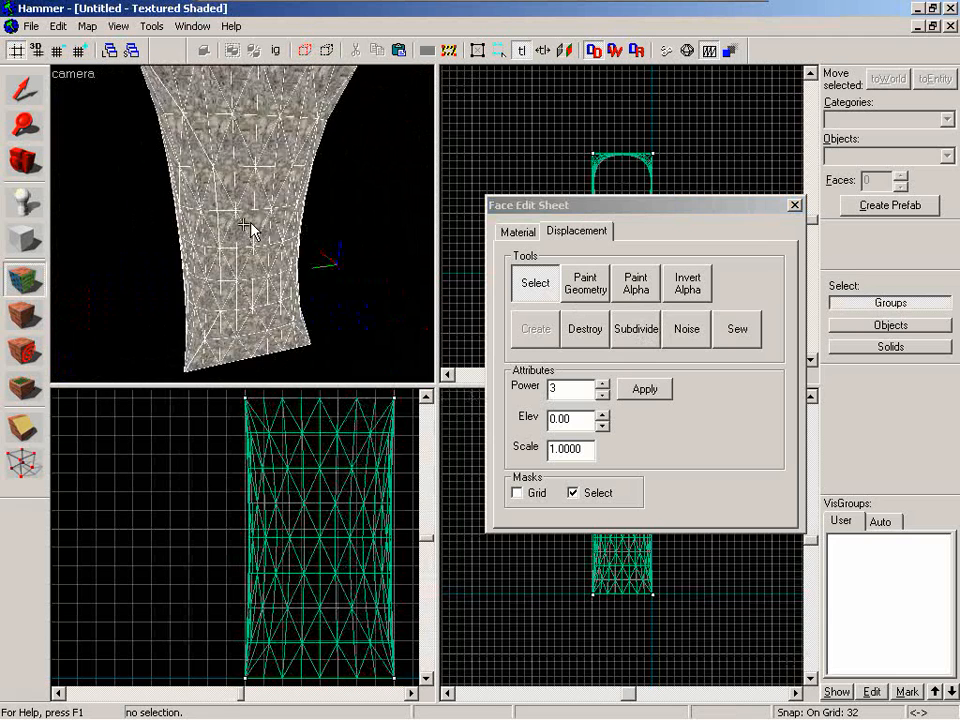
pyautogui.press('w')
pyautogui.press('a')
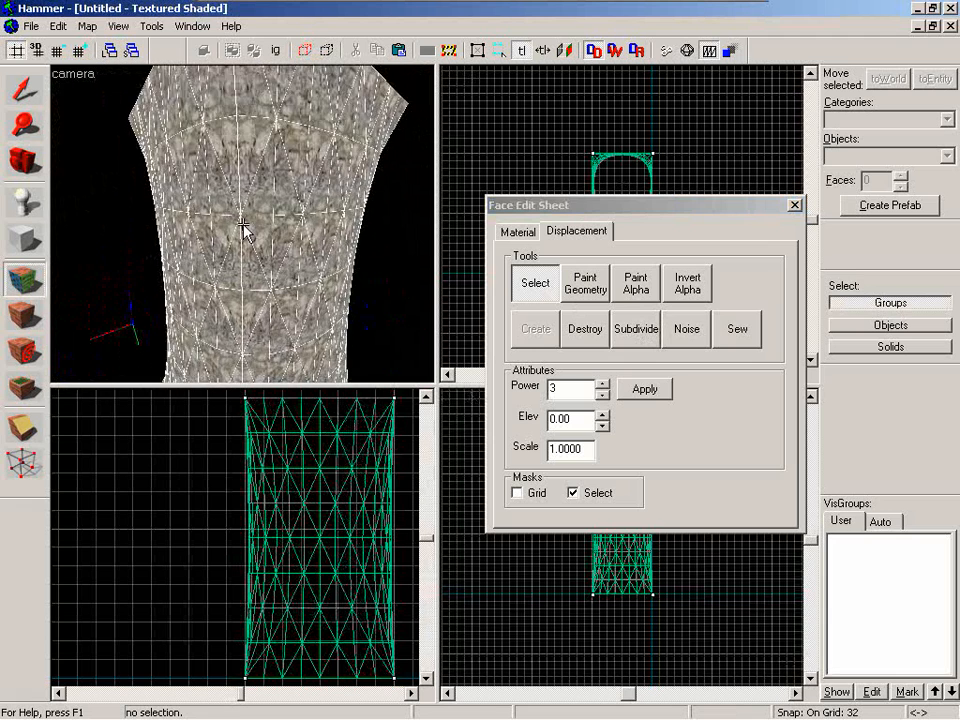
pyautogui.press('s')
pyautogui.press('w')
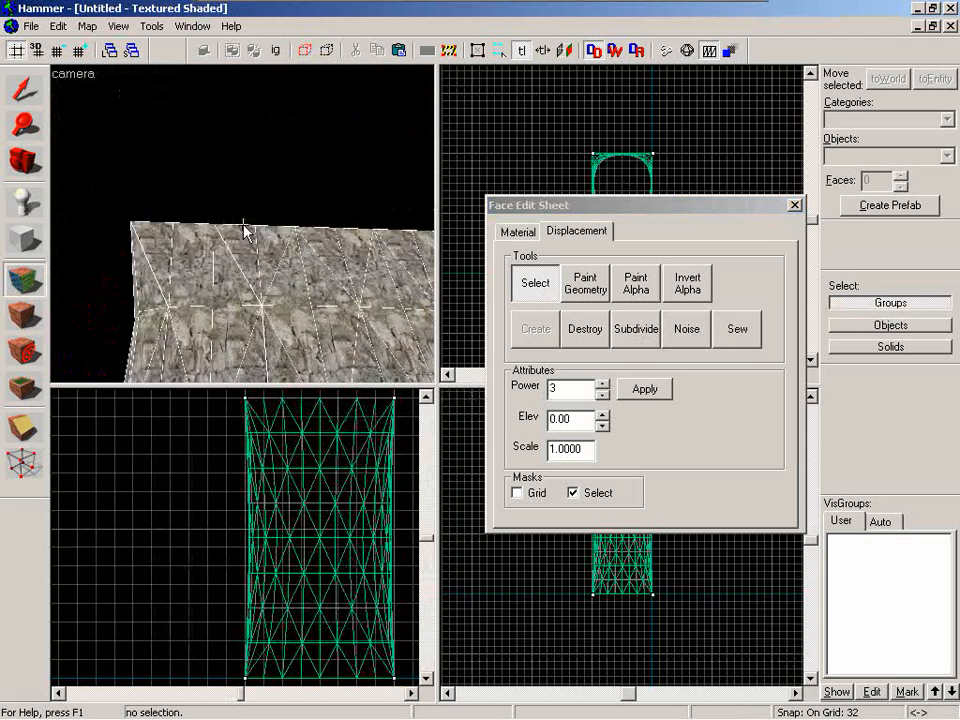
pyautogui.press('a')
pyautogui.press('s')
pyautogui.press('s')
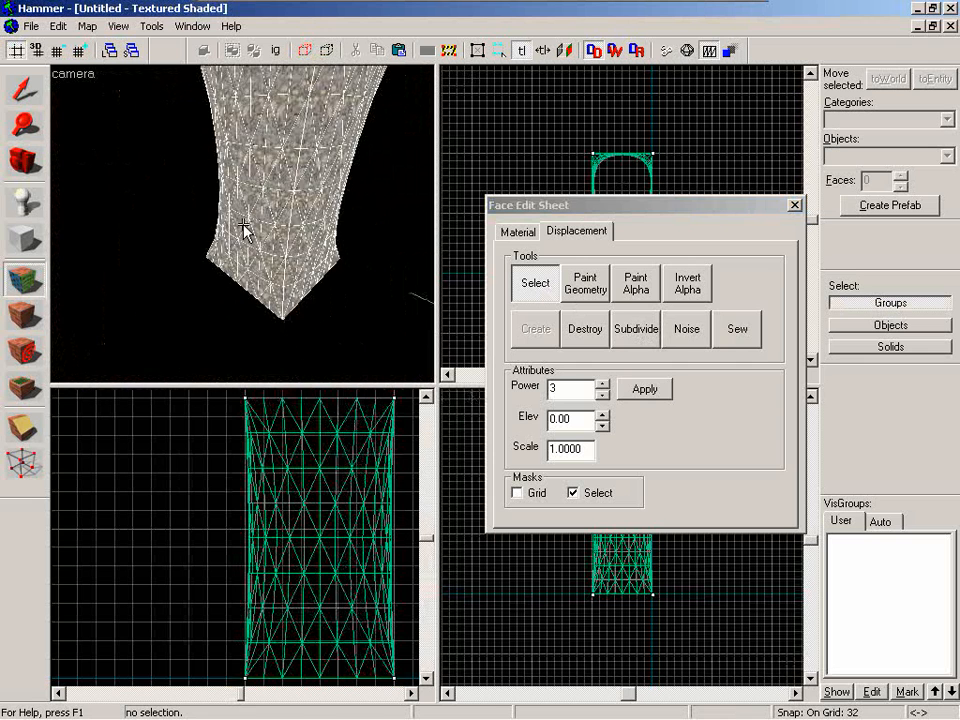
pyautogui.press('z')
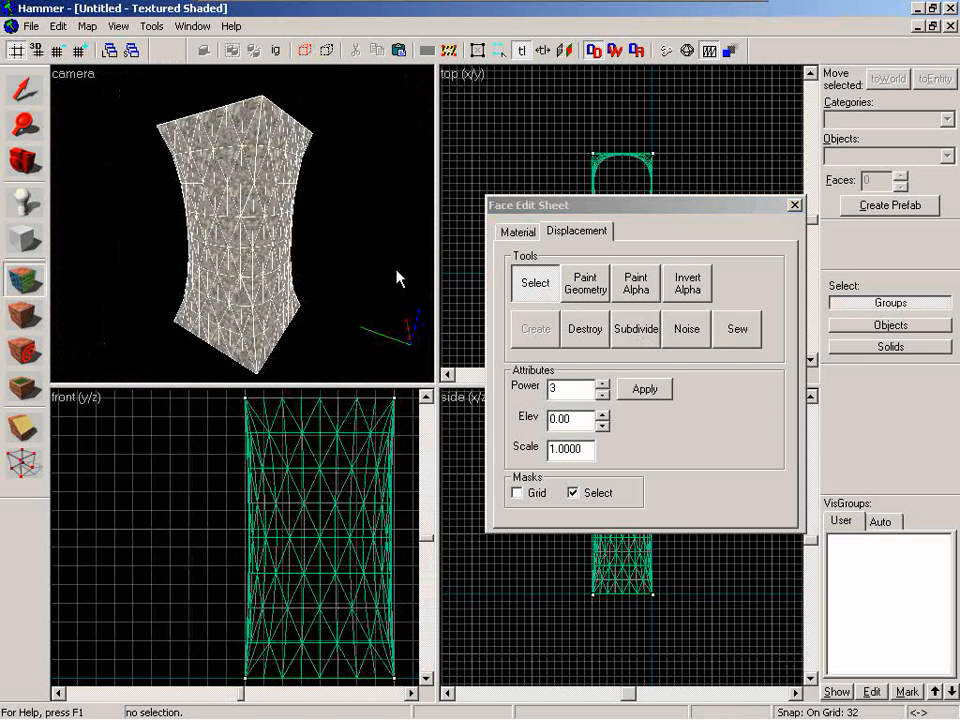
# - Close the Face Edit Sheet and delete the block with four subdivided side faces
pyautogui.click(794, 204)
pyautogui.click(246, 208)
pyautogui.press('Delete')
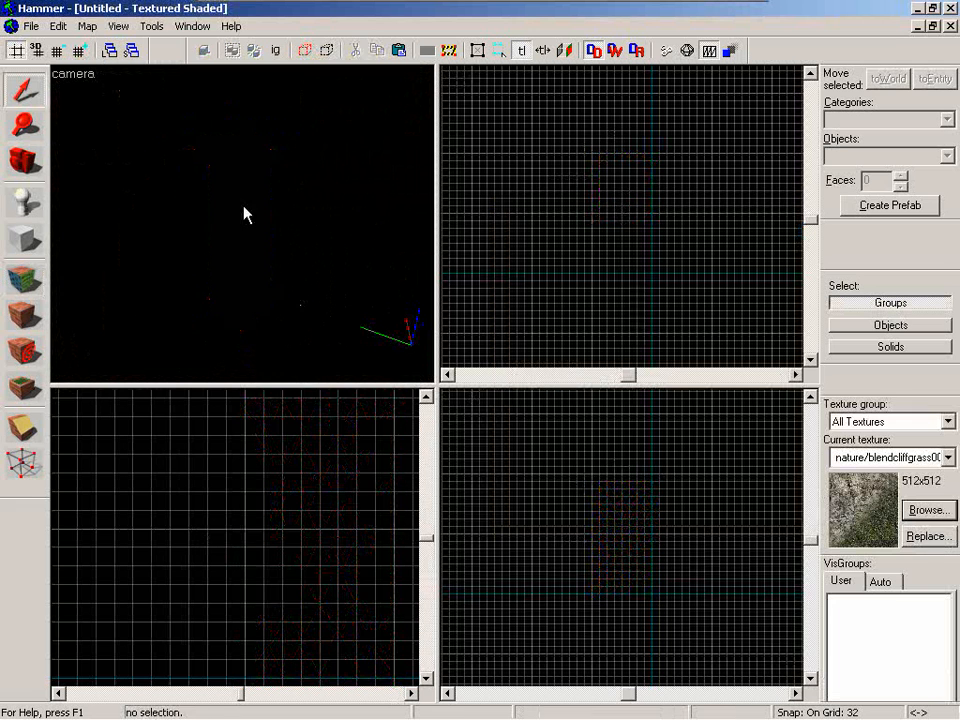
# - Paste the plain block again and move it to the deleted block's location at (-128 384 240)
pyautogui.hotkey('ctrl', 'v')
pyautogui.moveTo(617, 223); pyautogui.dragTo(621, 192)
# - Select the block's faces for editing, excluding only the bottom so five faces stay selected
pyautogui.hotkey('shift', 'a')
pyautogui.press('z')
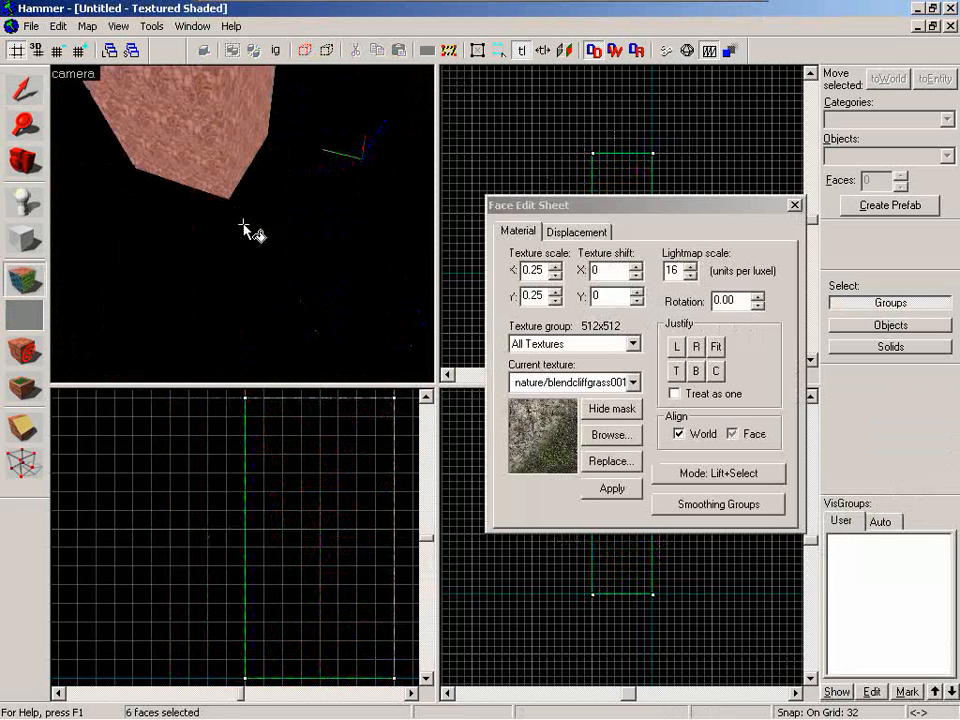
pyautogui.keyDown('ctrl'); pyautogui.click(243, 224); pyautogui.keyUp('ctrl')
pyautogui.press('s')
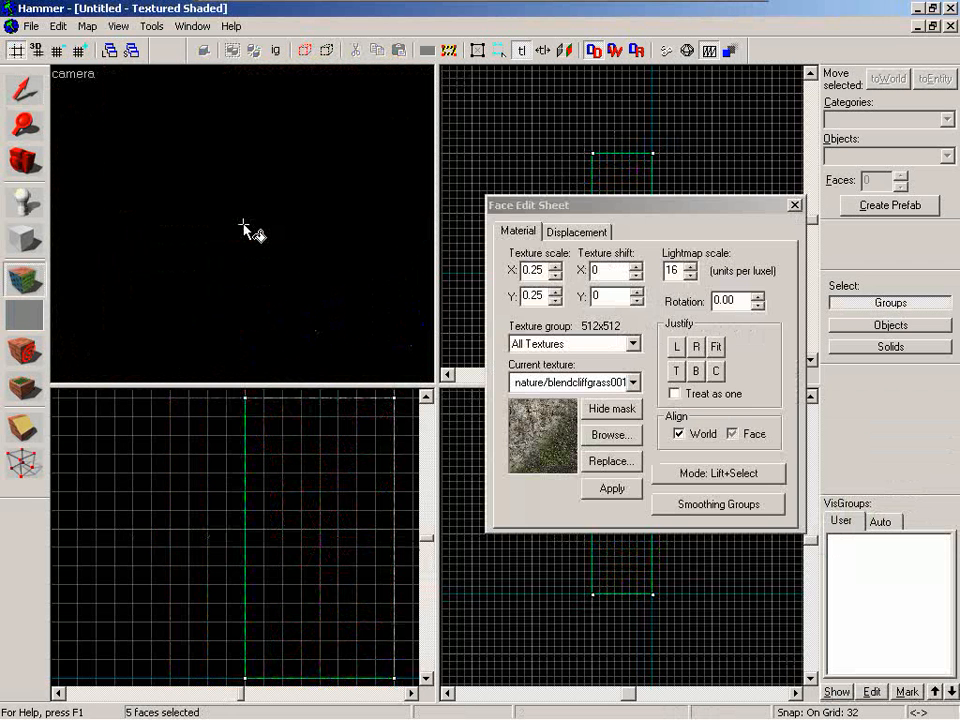
pyautogui.press('d')
pyautogui.press('a')
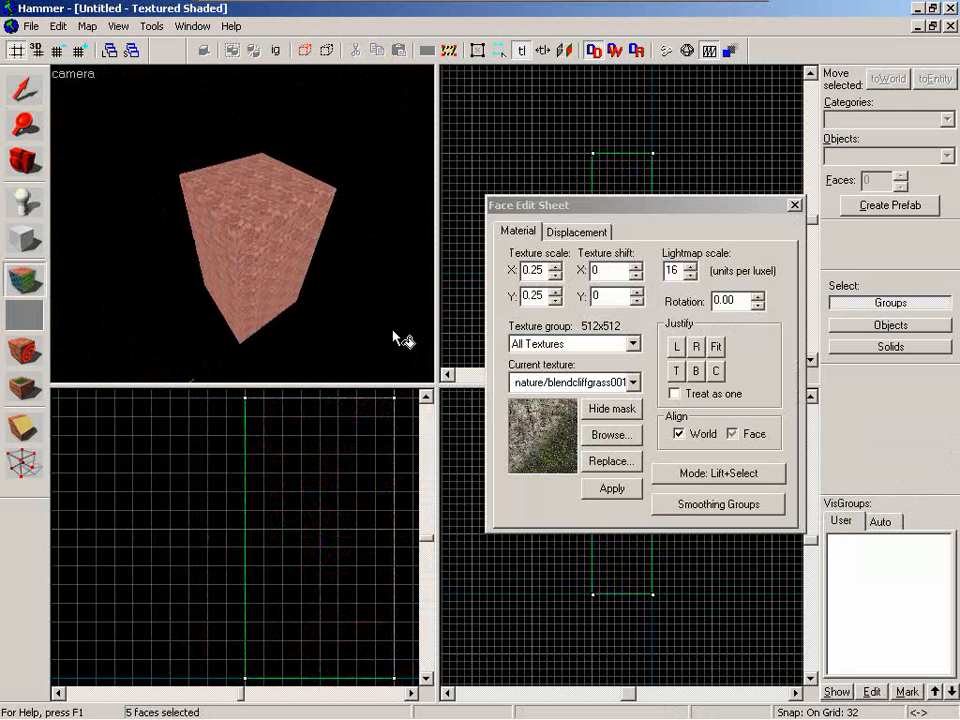
# - Create power 3 displacements on the five selected faces and subdivide them together
pyautogui.click(572, 234)
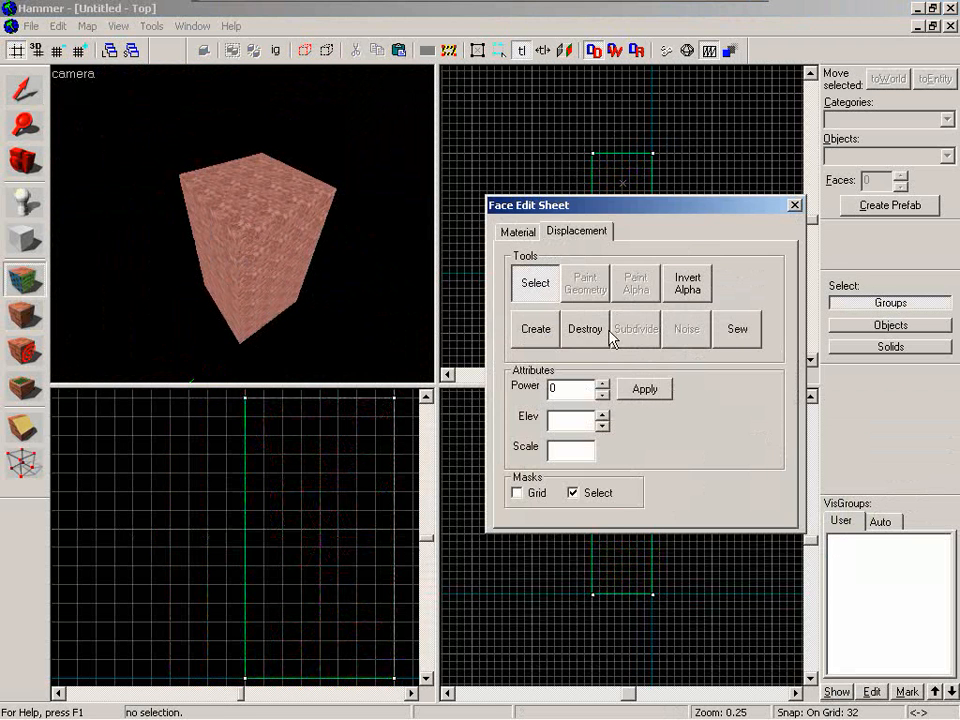
pyautogui.click(534, 329)
pyautogui.click(617, 386)
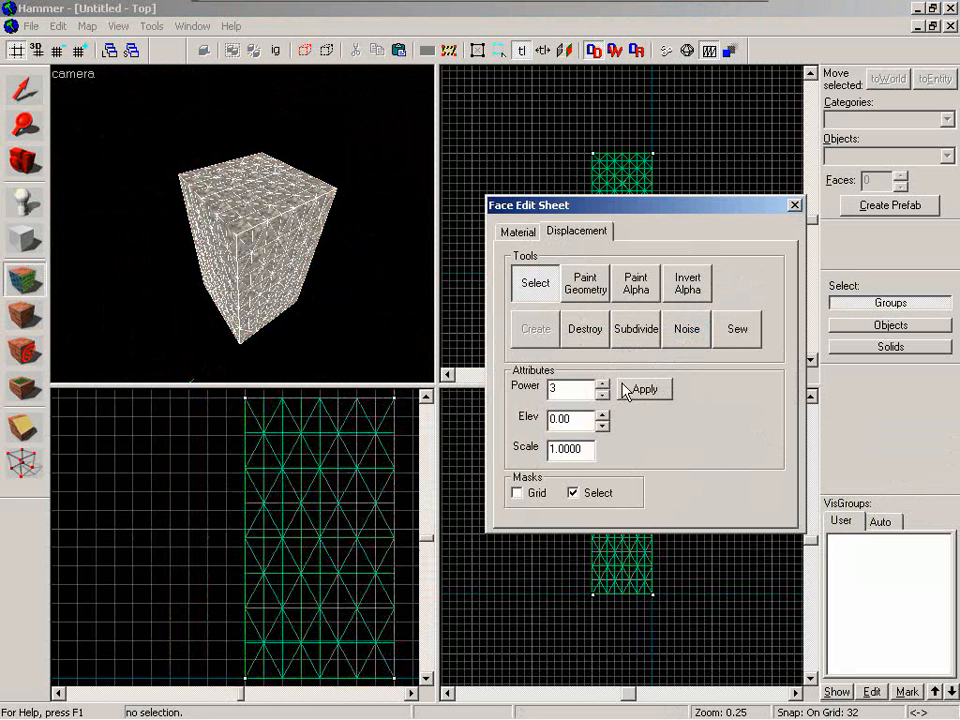
pyautogui.click(648, 329)
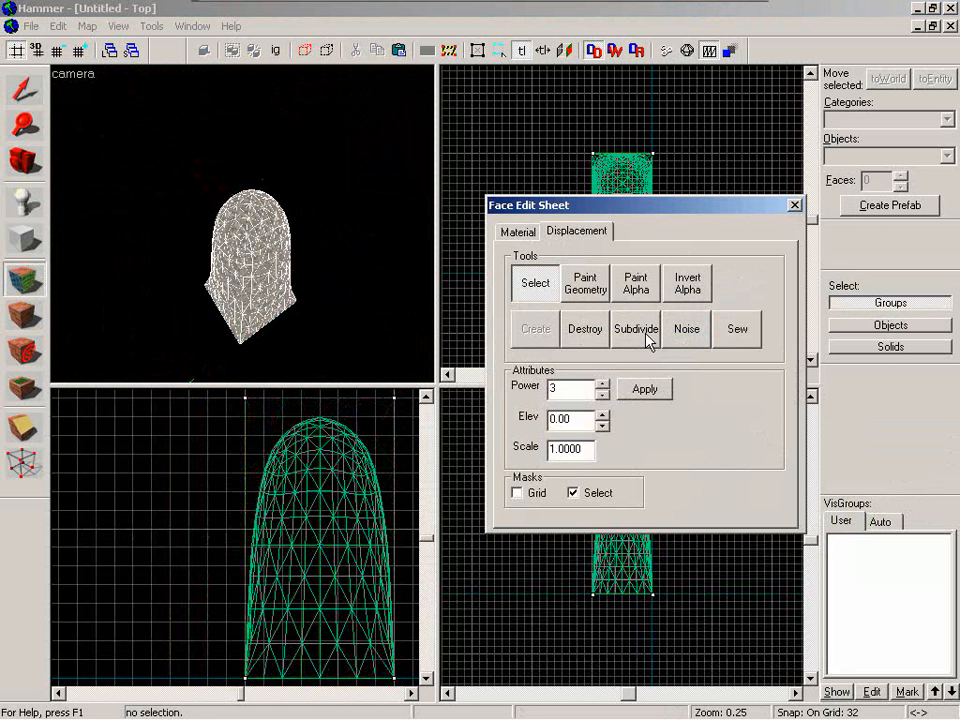
# - Examine the subdivided five-face block from several angles, including its top and its base corners
pyautogui.press('w')
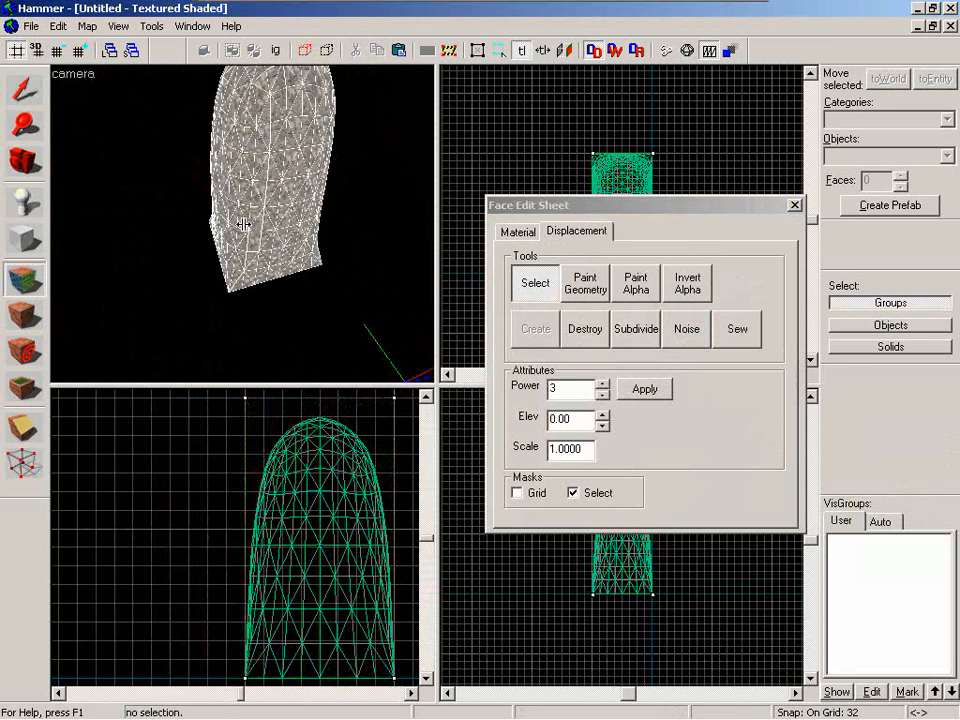
pyautogui.moveTo(243, 224); pyautogui.dragTo(246, 222)
pyautogui.press('d')
pyautogui.press('s')
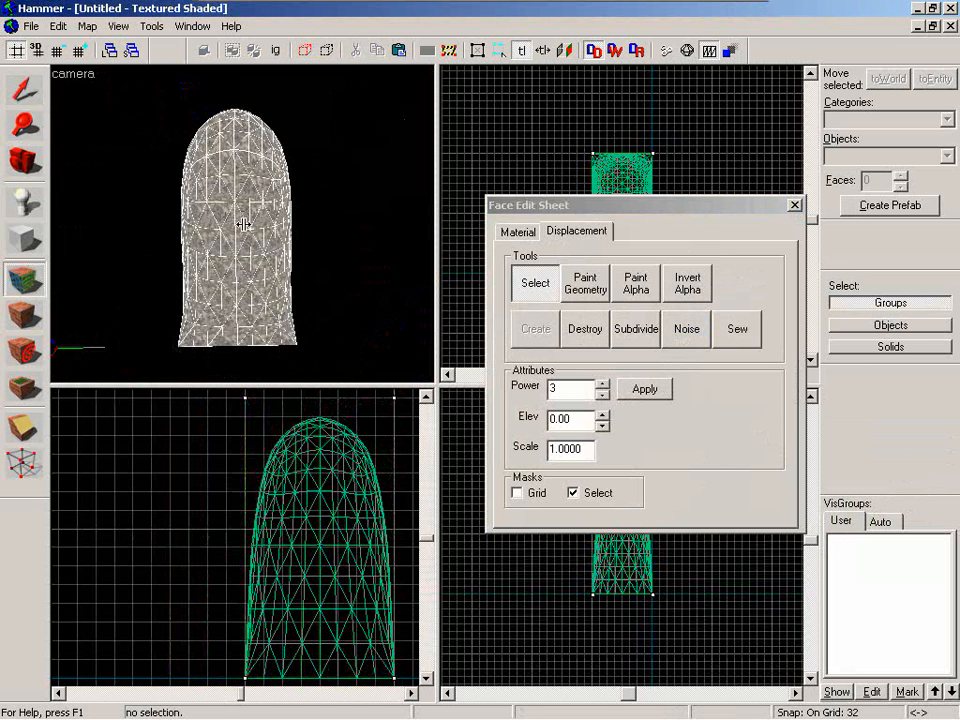
pyautogui.press('d')
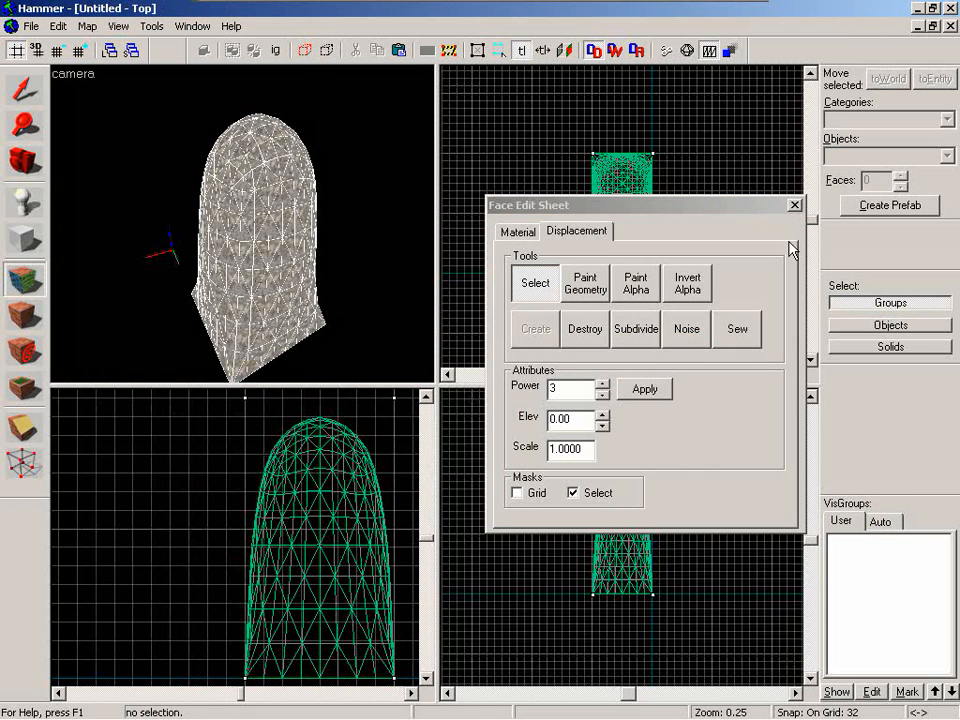
# - Close the Face Edit Sheet, select the subdivided five-face block and center the 2D views on it
pyautogui.click(794, 205)
pyautogui.click(219, 207)
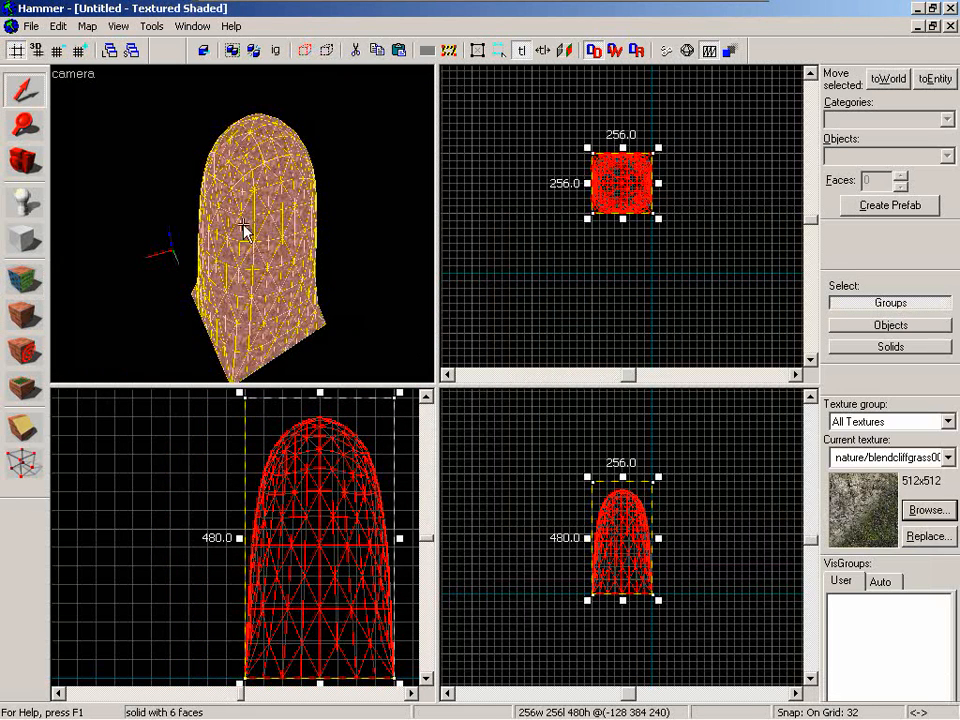
pyautogui.press('d')
pyautogui.press('s')
pyautogui.press('z')
pyautogui.hotkey('ctrl', 'e')
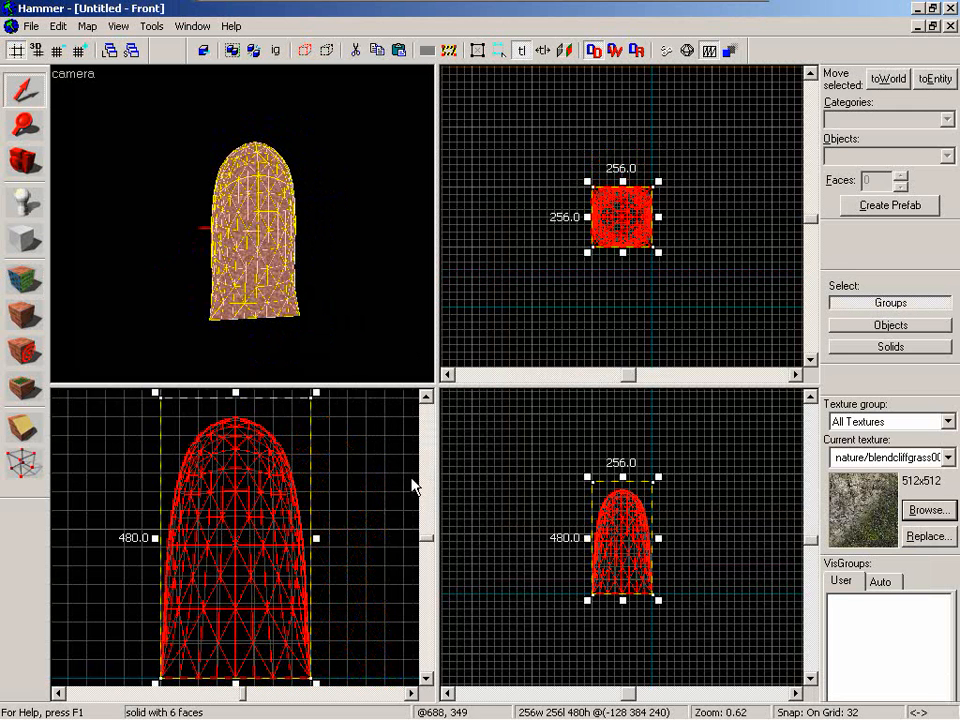
# - Stretch the domed block upward to 512 units high and skew its top about 32 units sideways in the front view
pyautogui.scroll(-1, 341, 524)
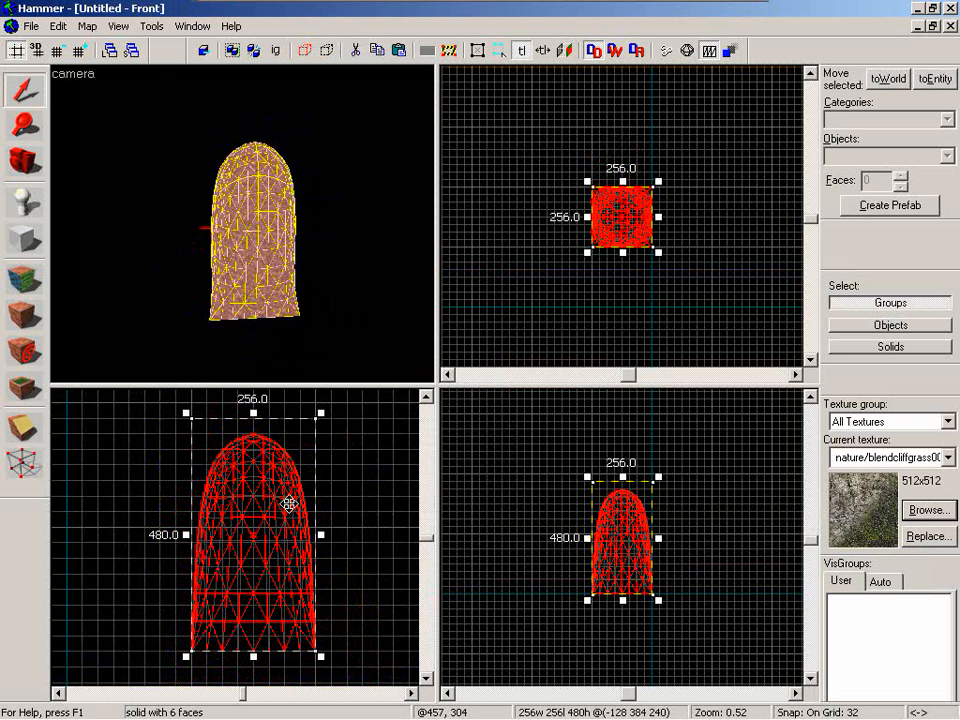
pyautogui.moveTo(621, 477); pyautogui.dragTo(621, 469)
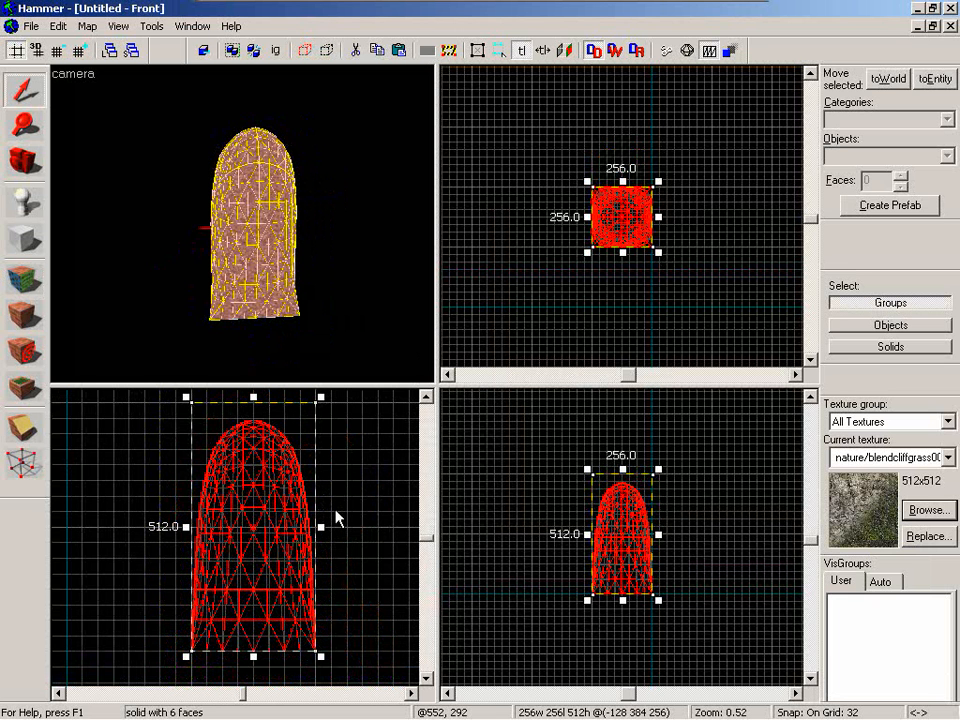
pyautogui.click(260, 485)
pyautogui.click(258, 460)
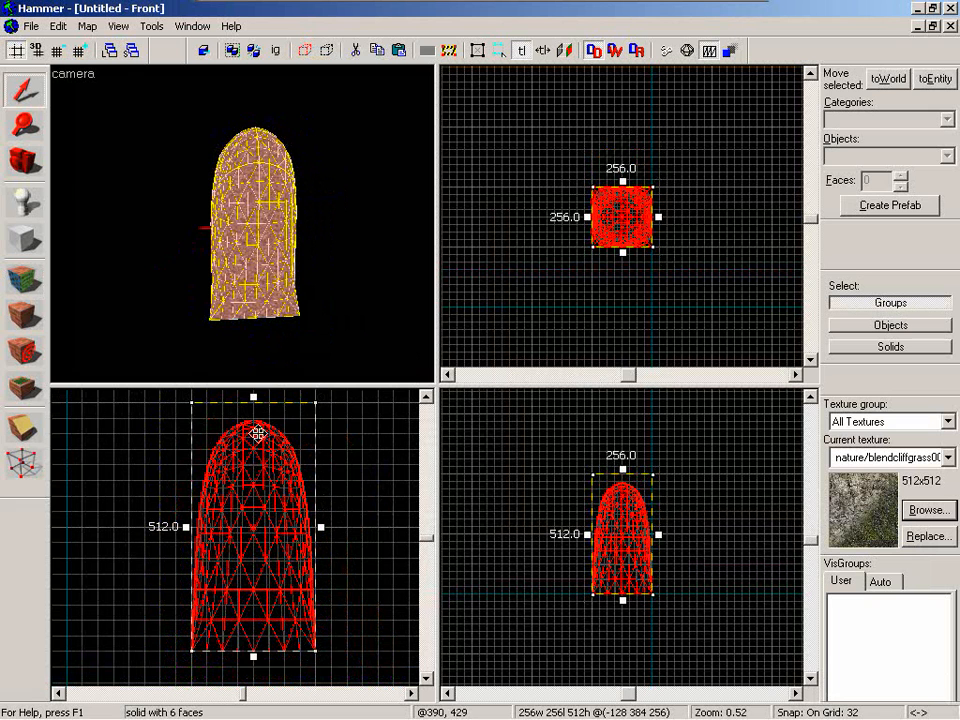
pyautogui.moveTo(253, 398); pyautogui.dragTo(285, 424)
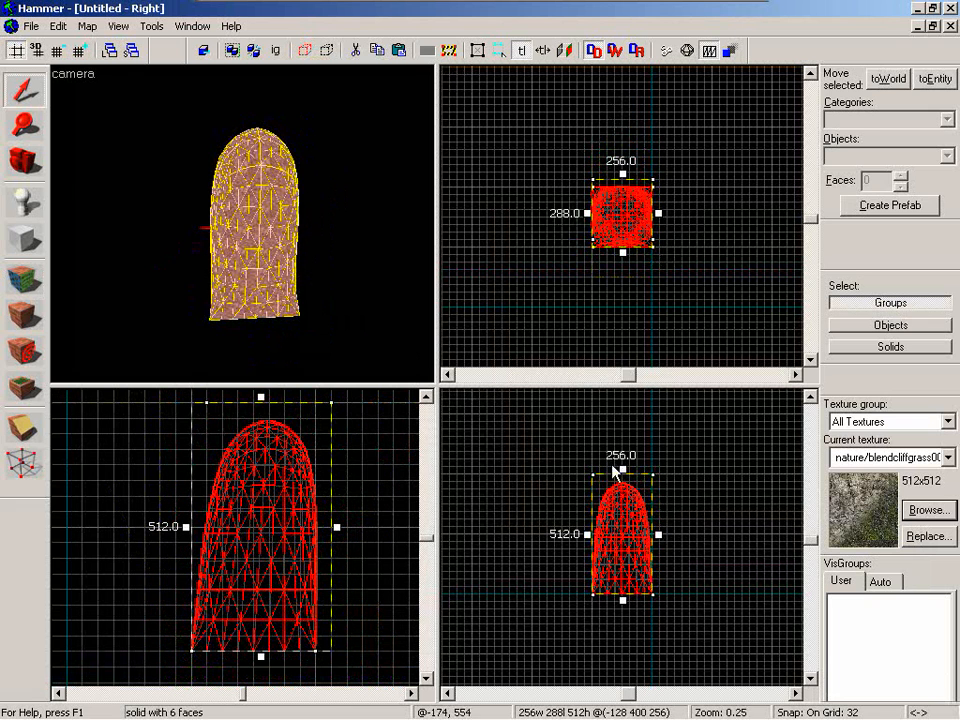
# - Reduce the skewed block's height to 416 units and switch its selection handles to rotation mode
pyautogui.moveTo(622, 468)
pyautogui.mouseDown()
pyautogui.moveTo(512, 469)
pyautogui.moveTo(678, 469)
pyautogui.moveTo(541, 478)
pyautogui.moveTo(669, 478)
pyautogui.moveTo(622, 478)
pyautogui.mouseUp()
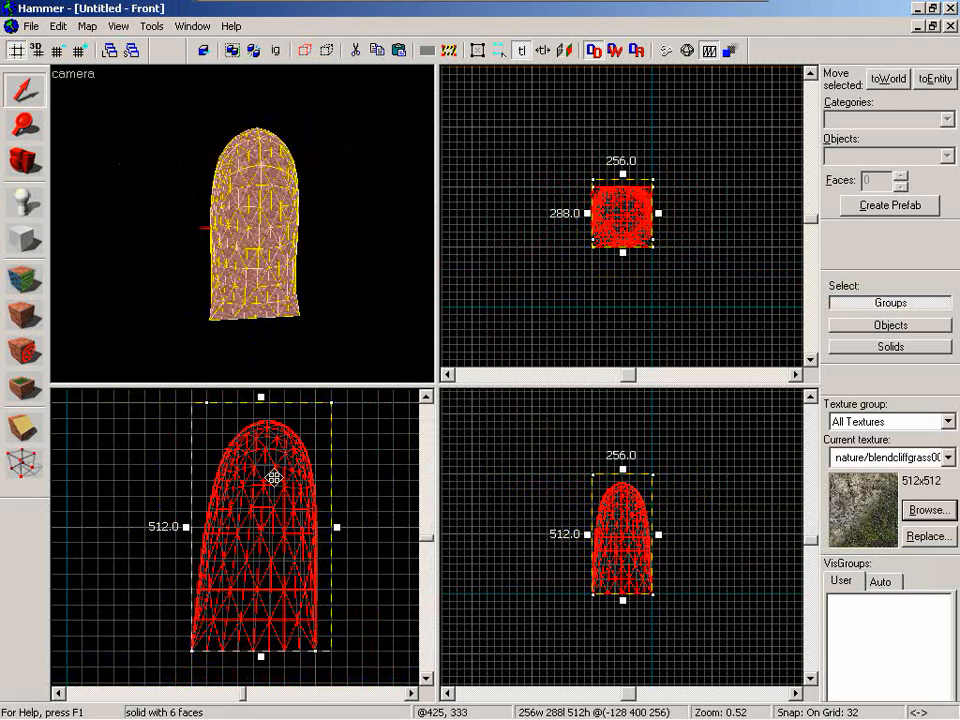
pyautogui.click(261, 441)
pyautogui.moveTo(258, 402); pyautogui.dragTo(274, 452)
pyautogui.click(307, 508)
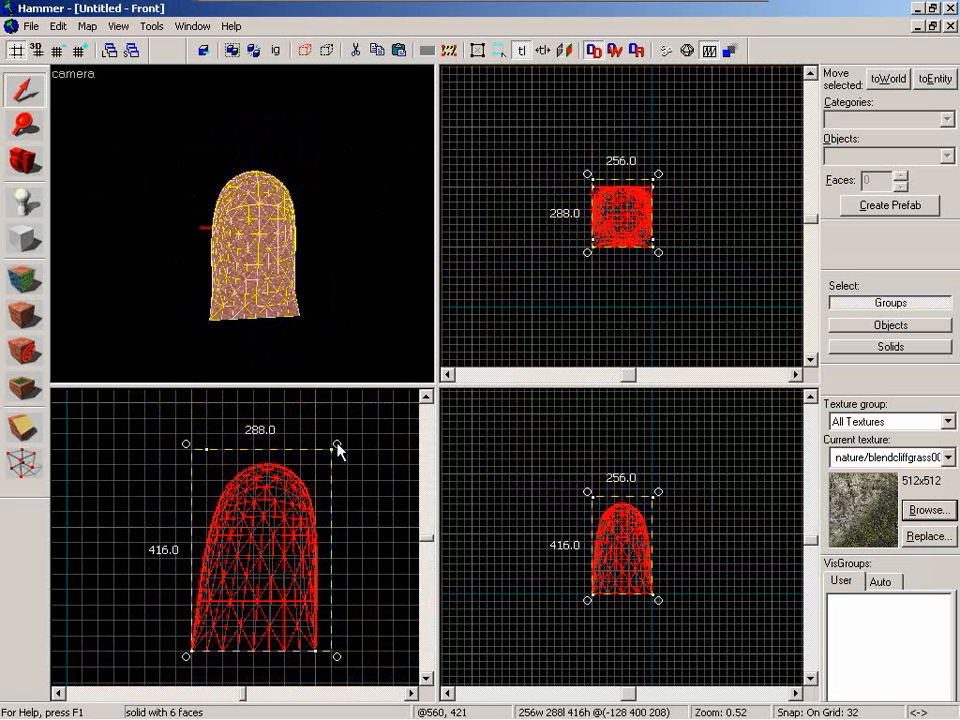
# - Undo the trial rotation, the height reduction and the skew of the domed block
pyautogui.moveTo(342, 448); pyautogui.dragTo(318, 484)
pyautogui.hotkey('ctrl', 'z')
pyautogui.hotkey('ctrl', 'z')
pyautogui.hotkey('ctrl', 'z')
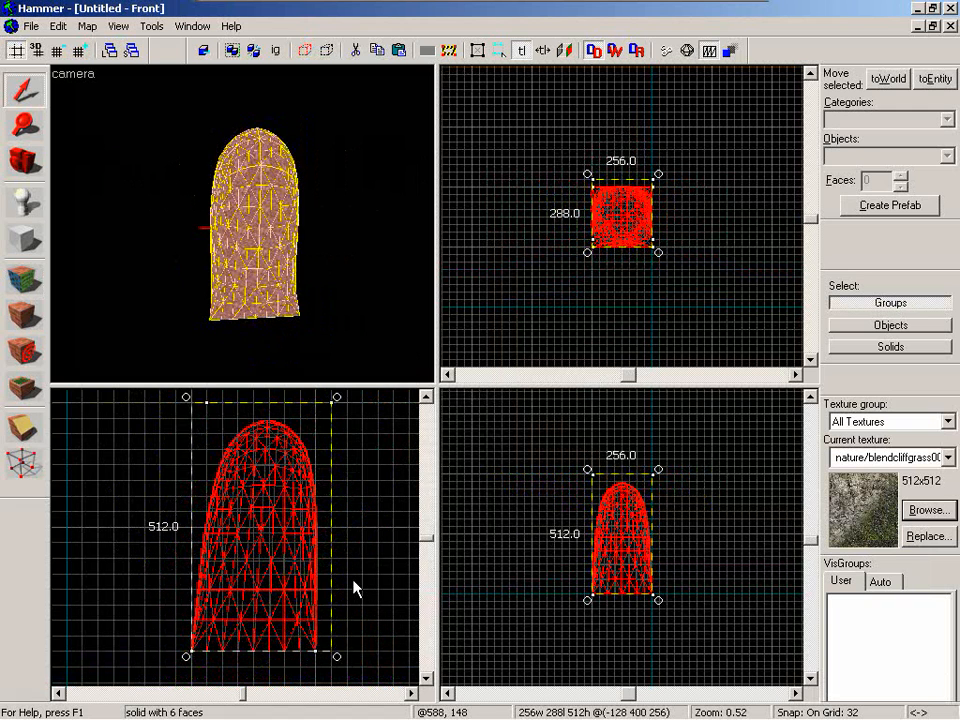
# - View the domed block from a few angles and delete it from the map
pyautogui.press('z')
pyautogui.press('a')
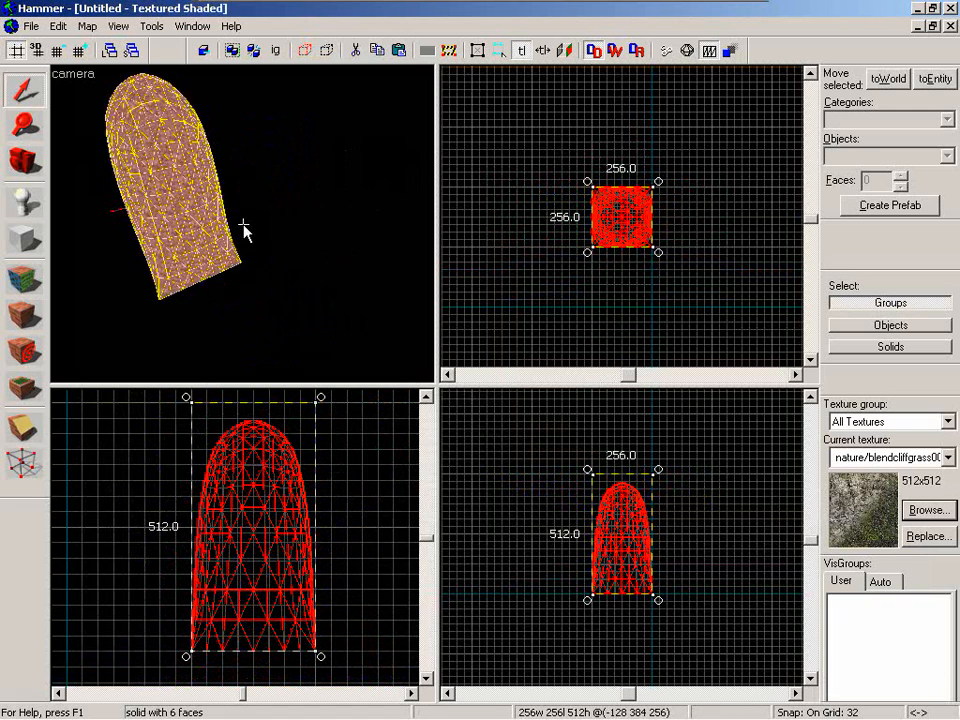
pyautogui.press('w')
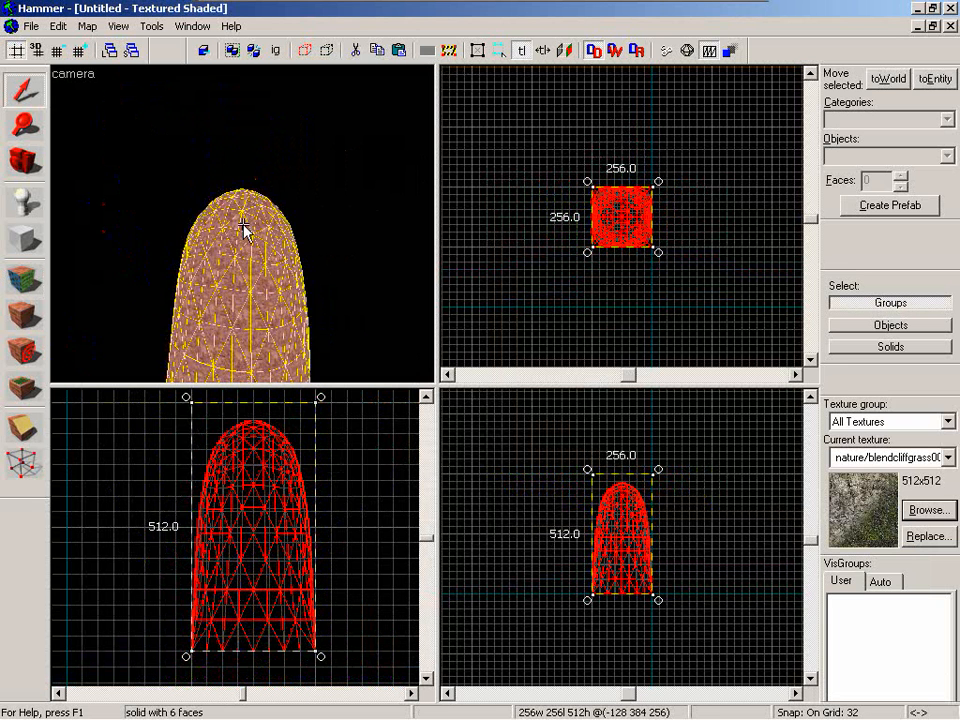
pyautogui.press('s')
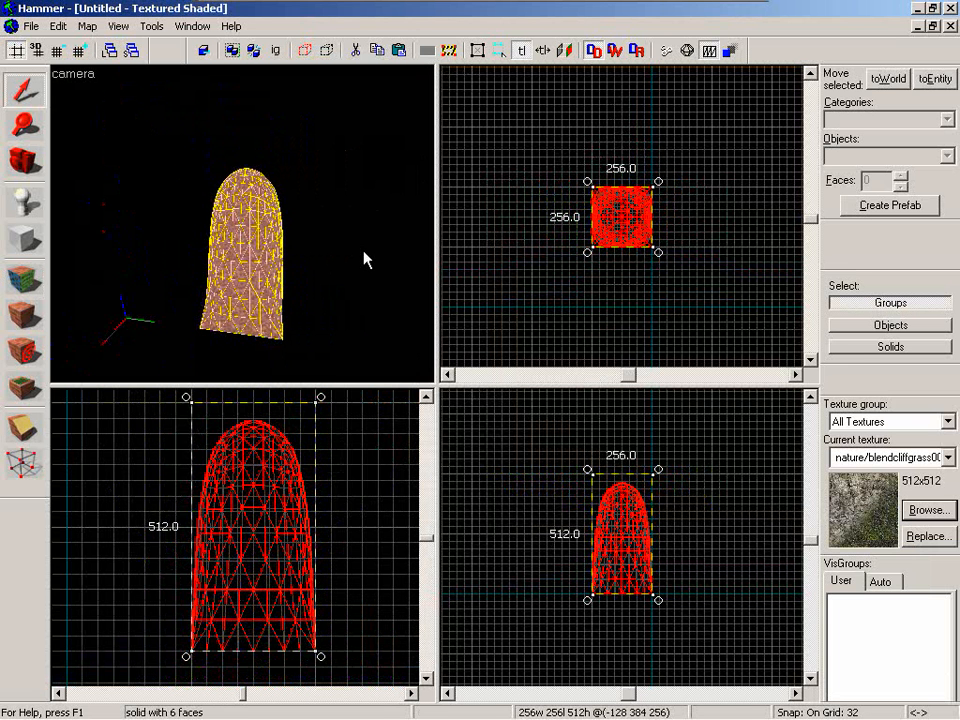
pyautogui.press('Delete')
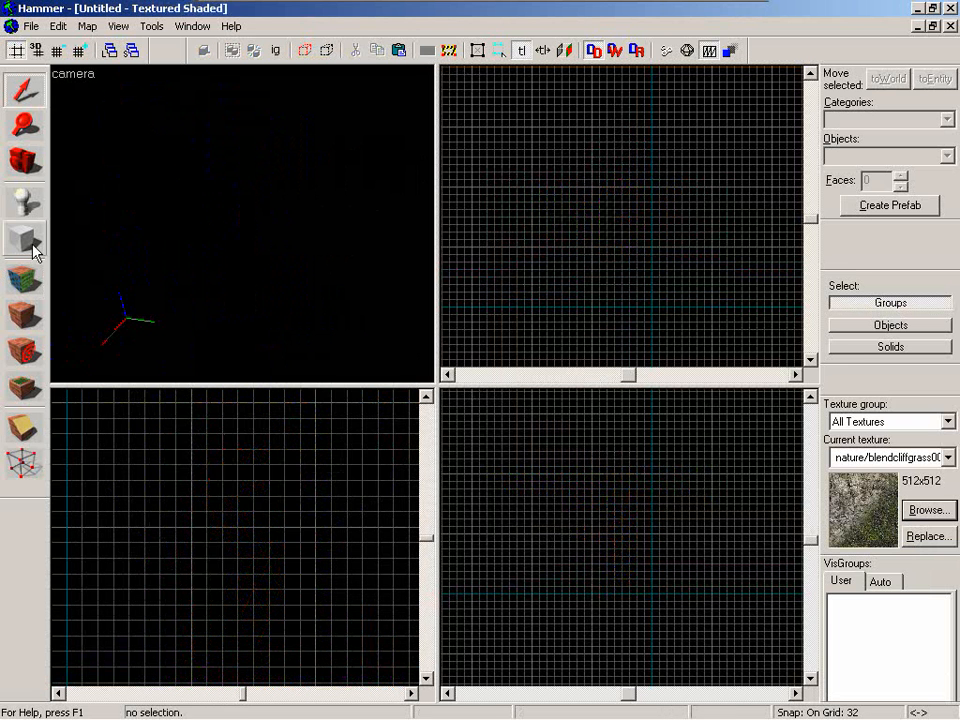
# - Enlarge the grid to 64 units and create a rectangular block with a 128 by 128 unit base and a 320 unit height
pyautogui.click(28, 242)
pyautogui.press('z')
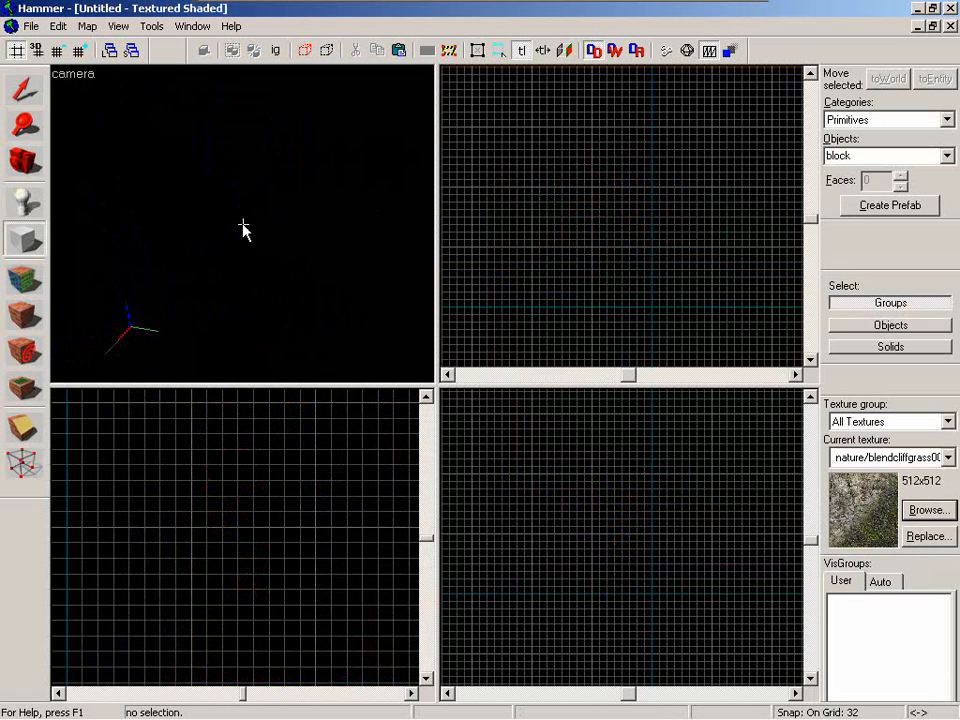
pyautogui.press('z')
pyautogui.press('z')
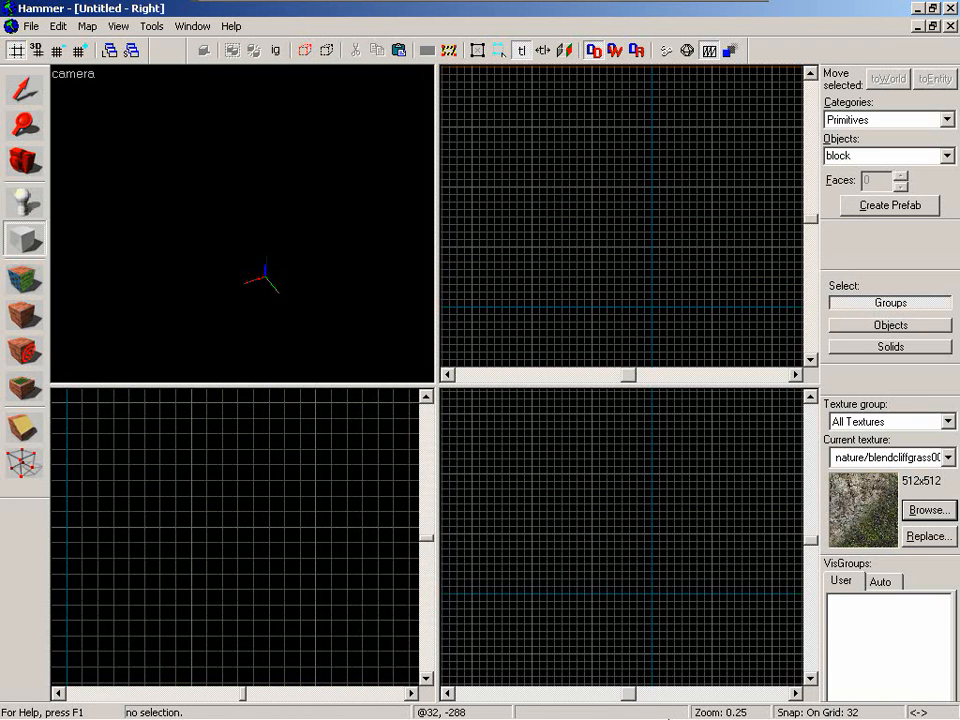
pyautogui.moveTo(683, 710)
pyautogui.click(79, 50)
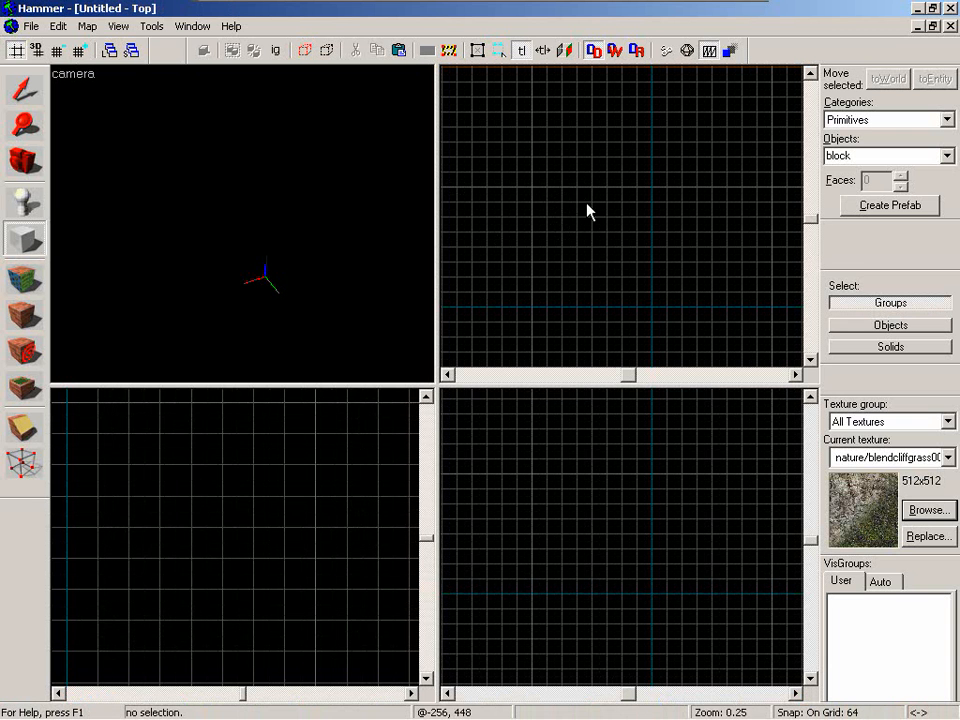
pyautogui.moveTo(561, 187); pyautogui.dragTo(593, 217)
pyautogui.press('z')
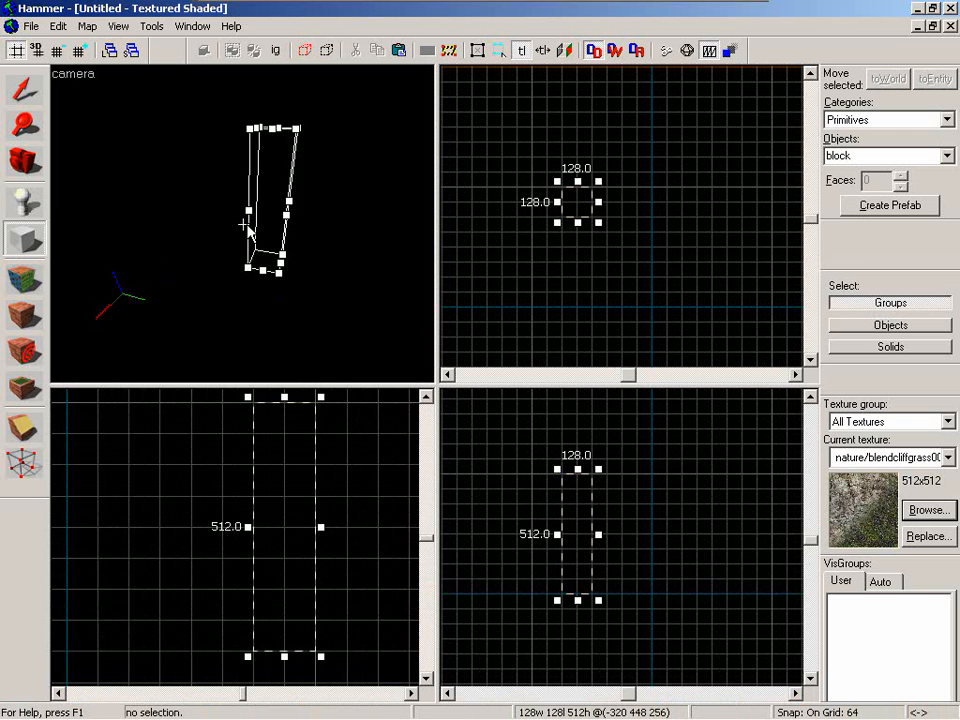
pyautogui.press('z')
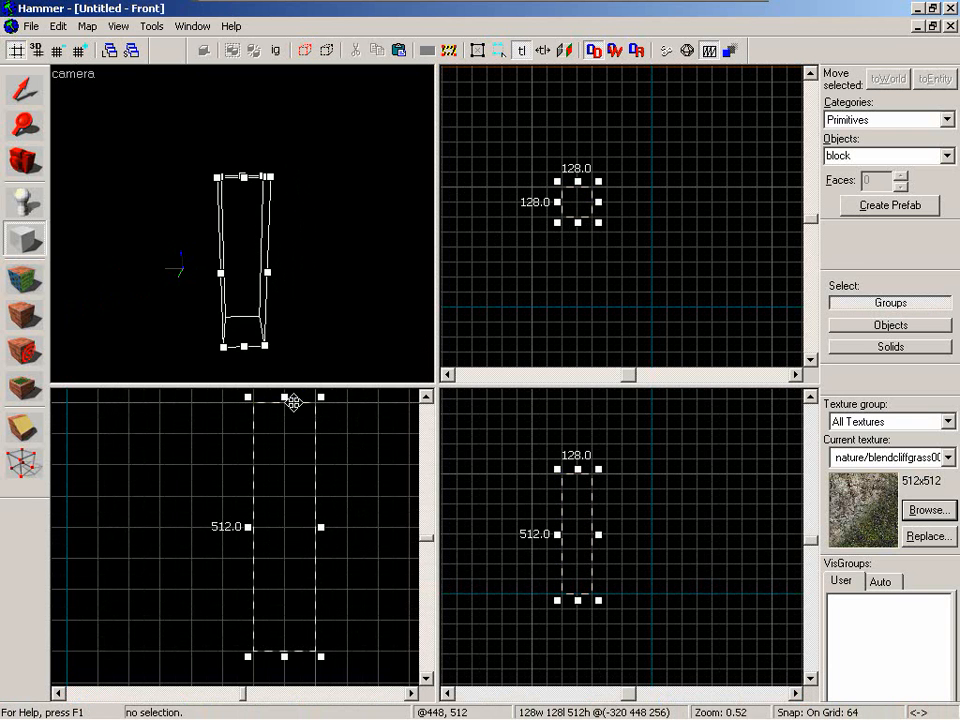
pyautogui.moveTo(285, 397); pyautogui.dragTo(285, 490)
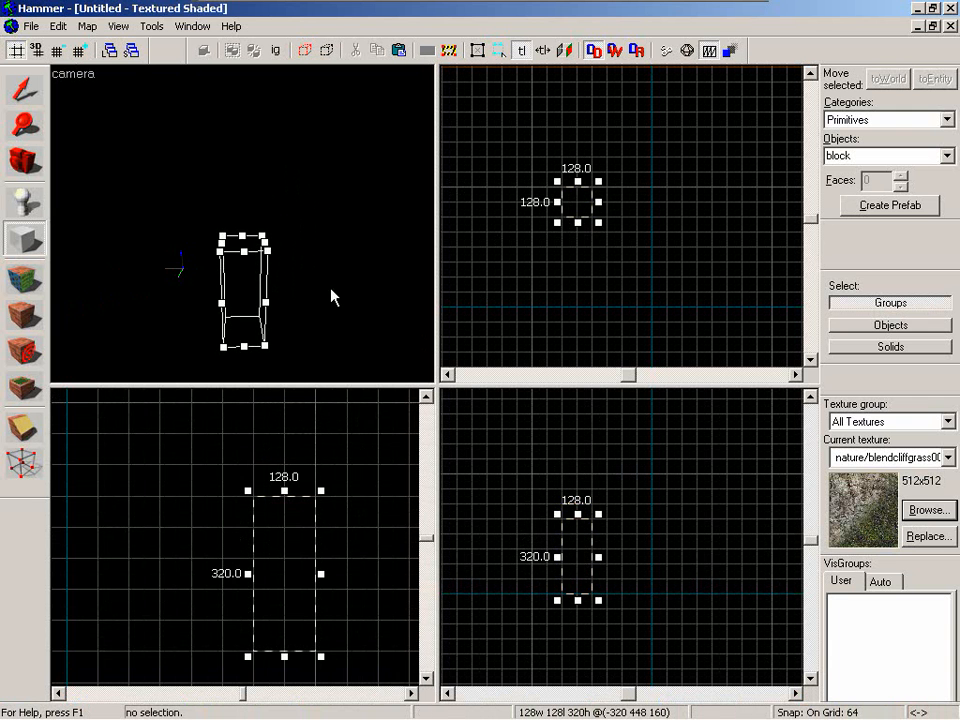
pyautogui.press('Return')
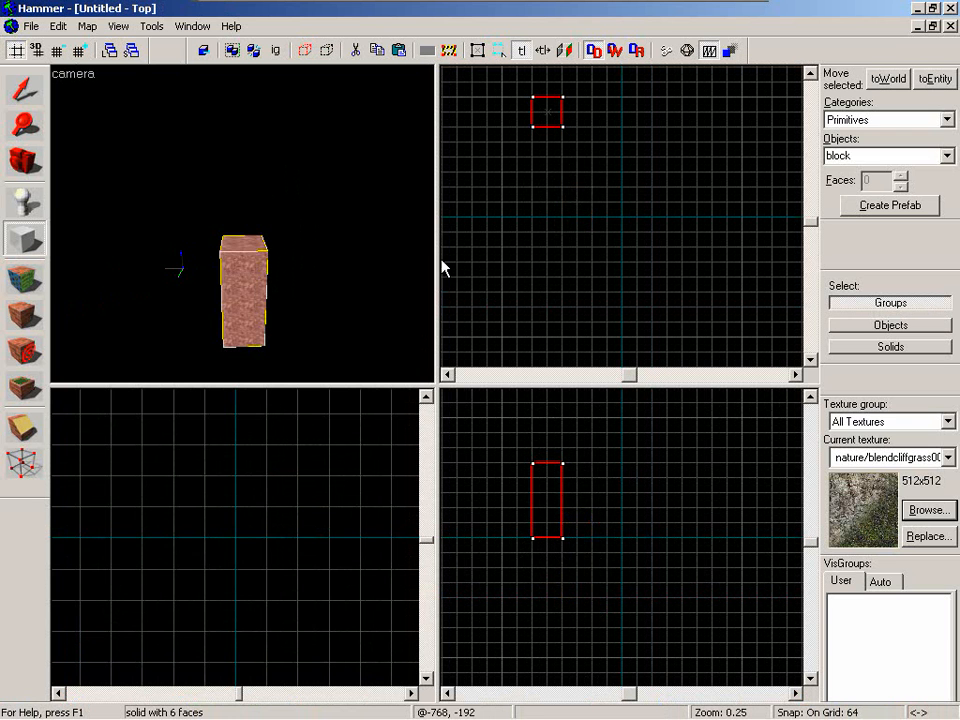
# - Duplicate the pillar block and place the copy level with it, leaving a 256 unit gap between the two pillars
pyautogui.hotkey('ctrl', 'v')
pyautogui.moveTo(630, 208); pyautogui.dragTo(637, 100)
pyautogui.moveTo(634, 555); pyautogui.dragTo(634, 505)
pyautogui.press('z')
pyautogui.press('w')
pyautogui.press('w')
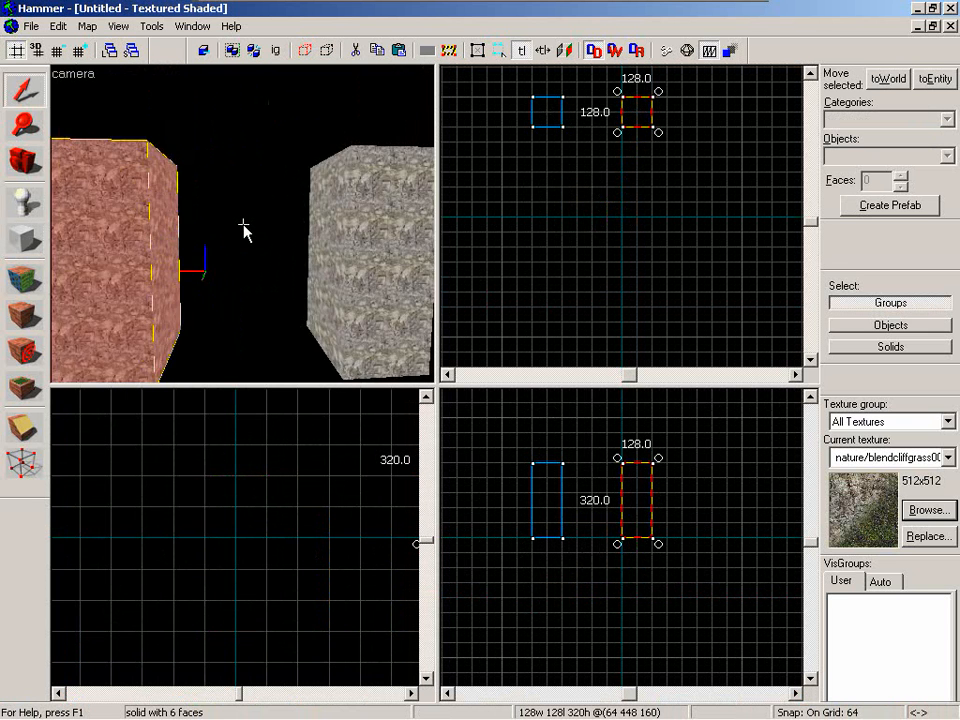
pyautogui.press('s')
pyautogui.press('d')
pyautogui.press('w')
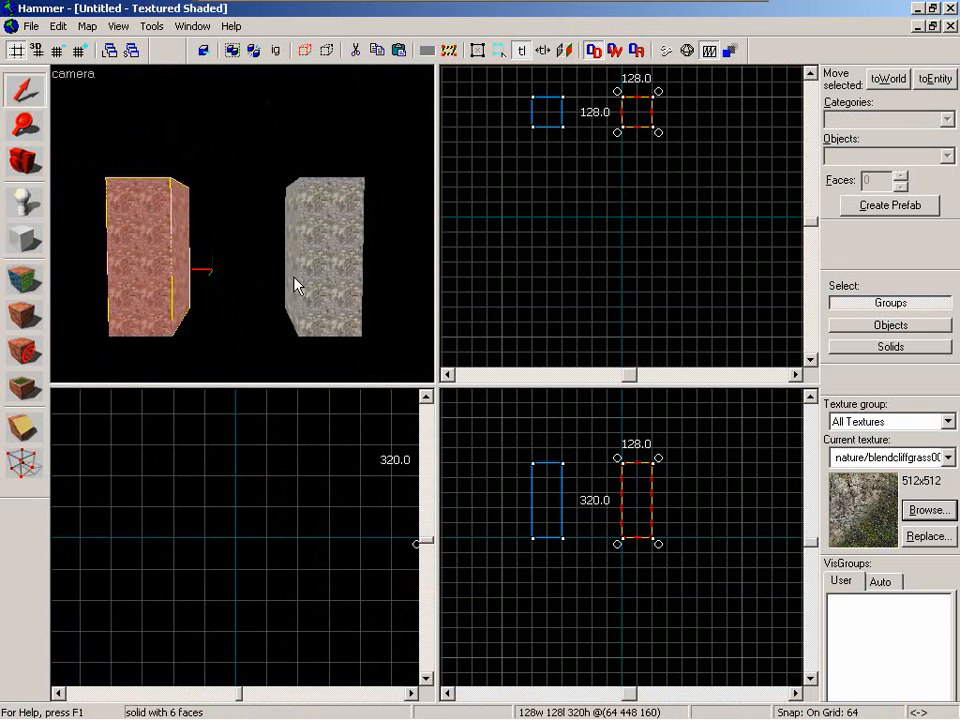
# - Create a top block 256 units wide, 128 deep and 128 high, spanning the gap directly above the pillars
pyautogui.click(26, 240)
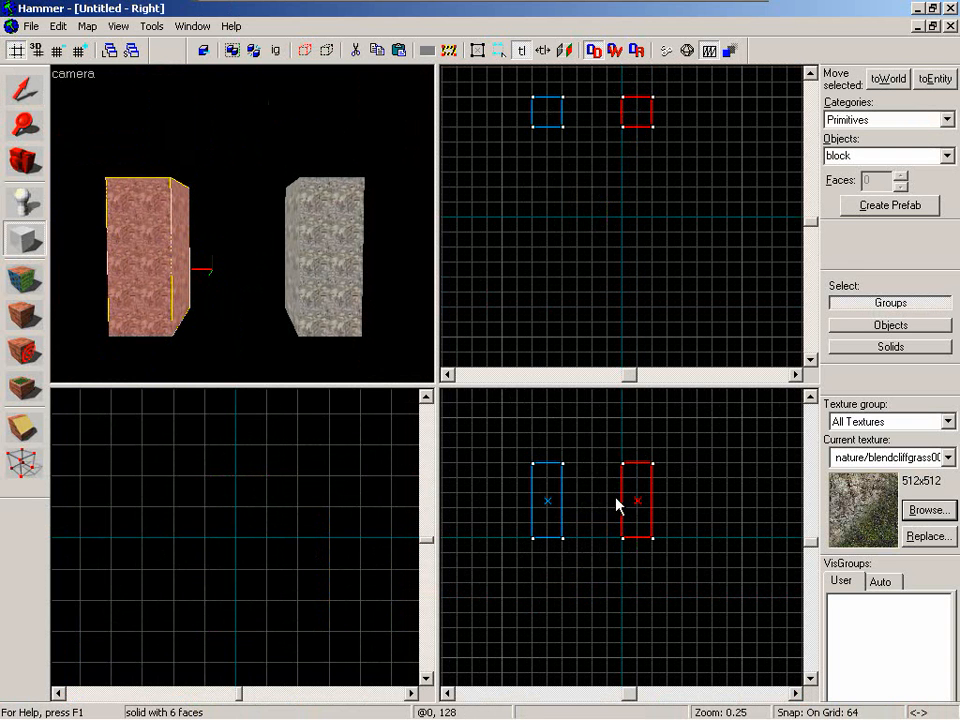
pyautogui.moveTo(566, 468); pyautogui.dragTo(629, 433)
pyautogui.press('w')
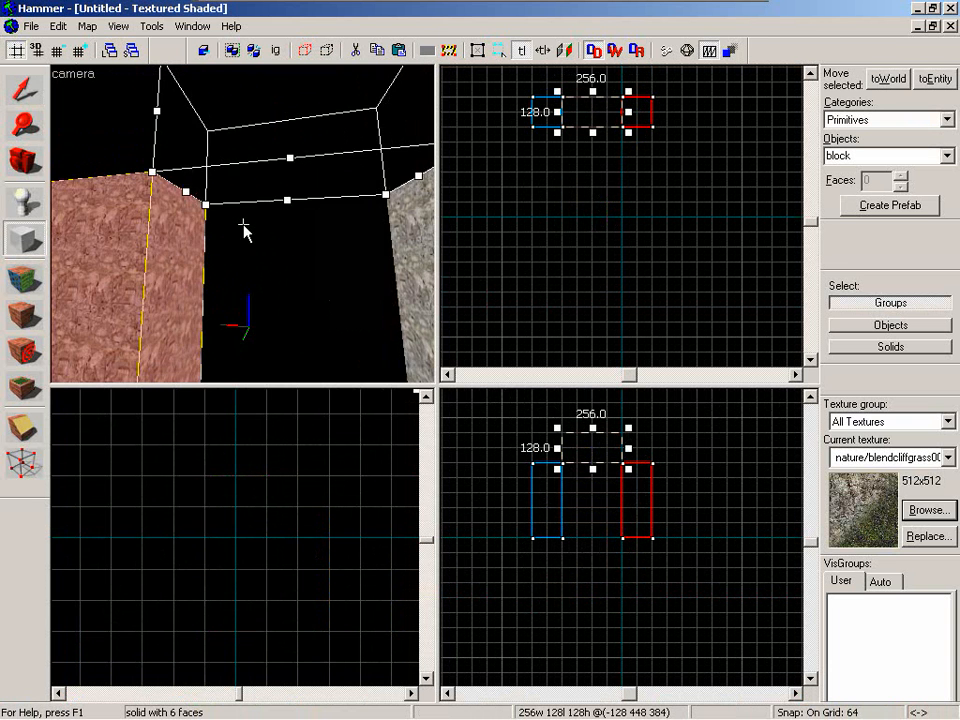
pyautogui.press('Return')
pyautogui.press('z')
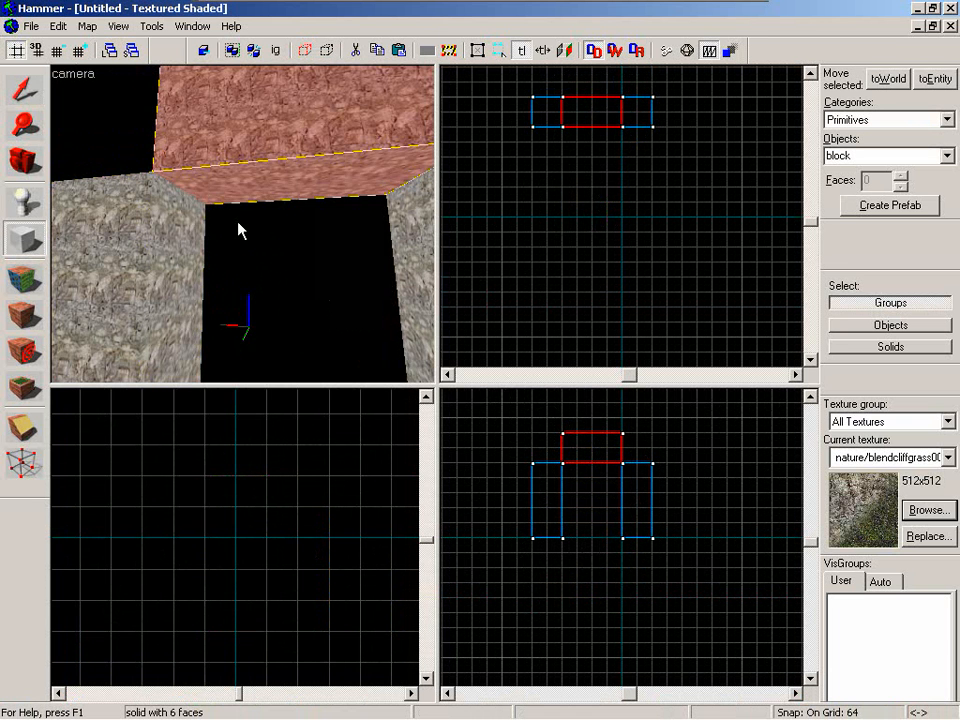
pyautogui.press('z')
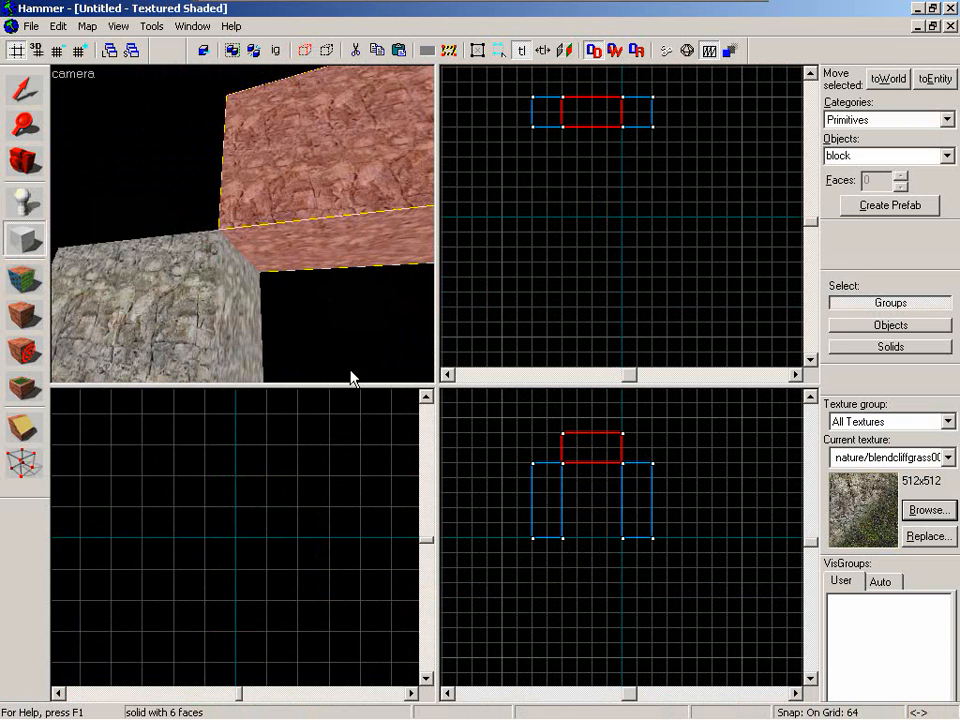
# - Try extending the top block over one pillar to 384 units wide, inspect the joint, and return it to 256 units
pyautogui.click(25, 89)
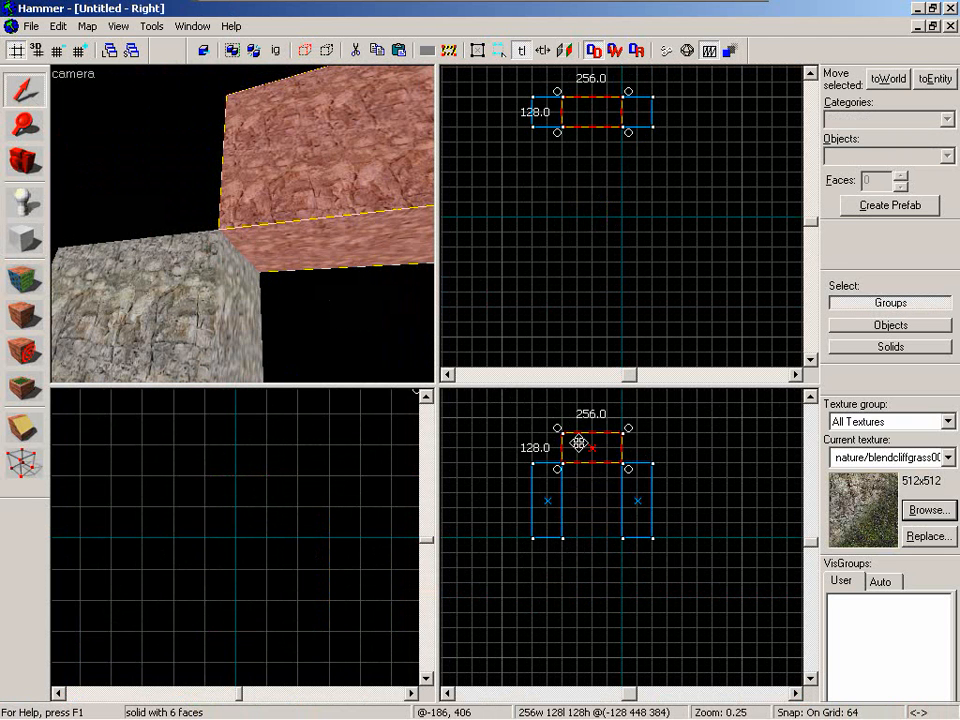
pyautogui.click(579, 443)
pyautogui.moveTo(558, 447); pyautogui.dragTo(533, 448)
pyautogui.press('z')
pyautogui.press('w')
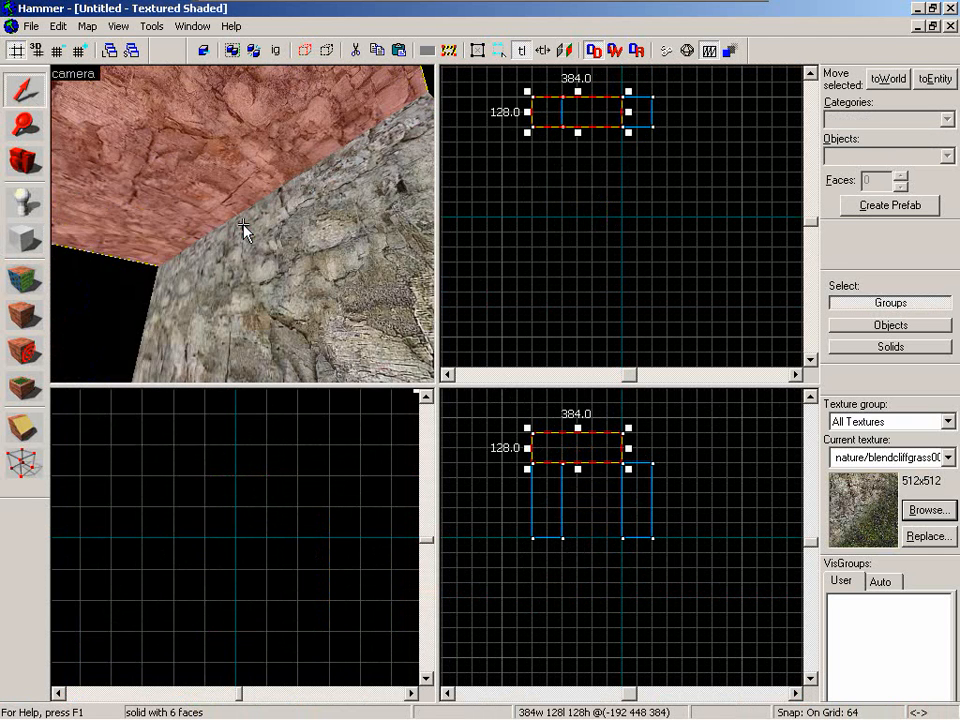
pyautogui.press('w')
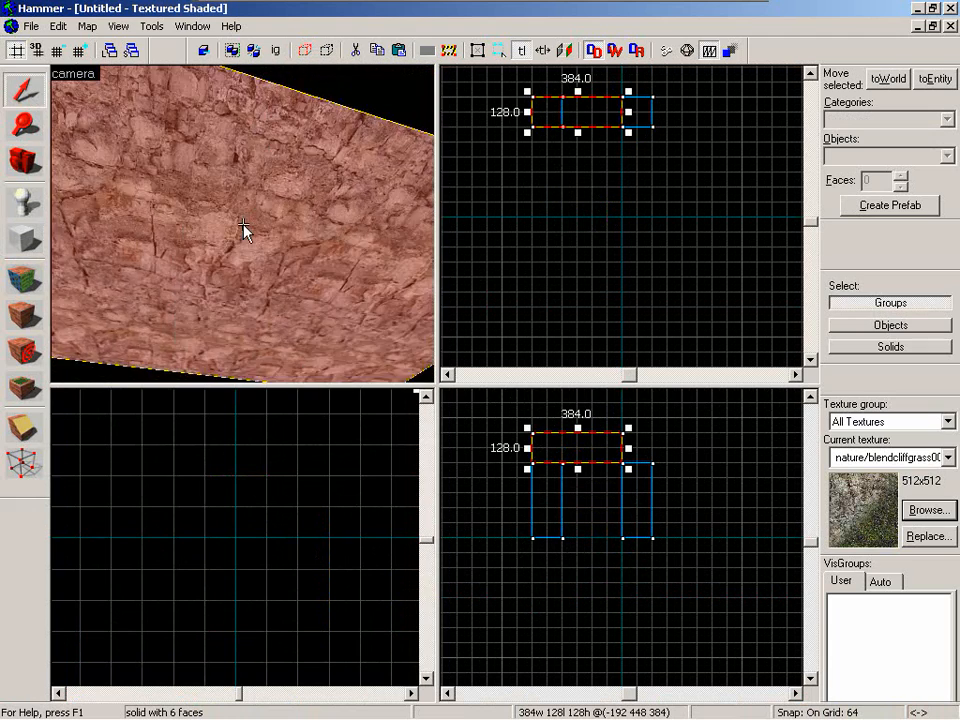
pyautogui.press('w')
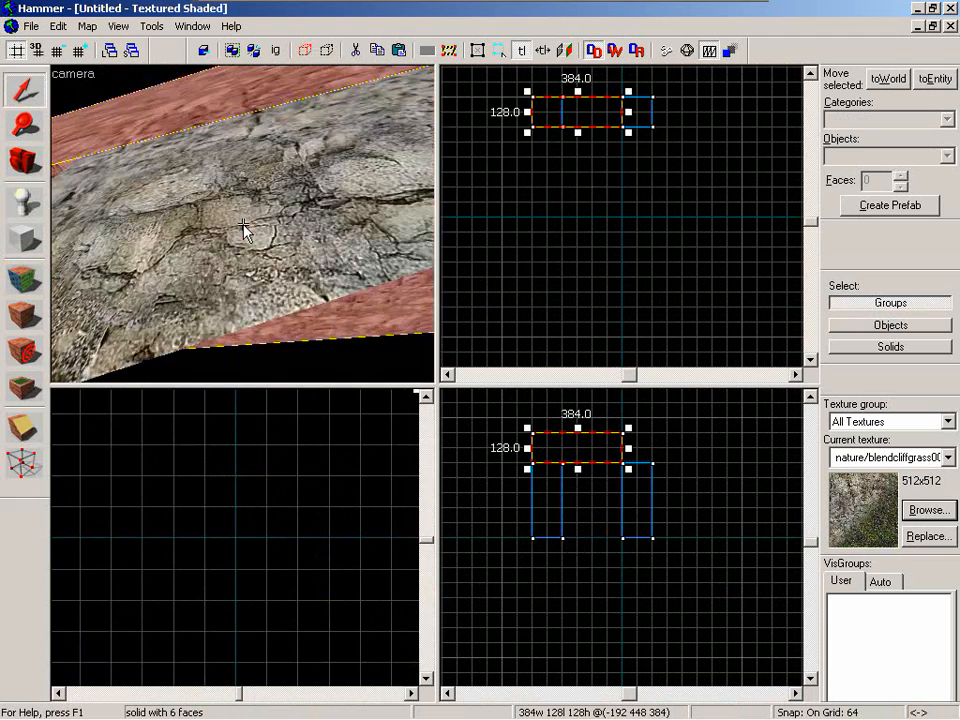
pyautogui.press('w')
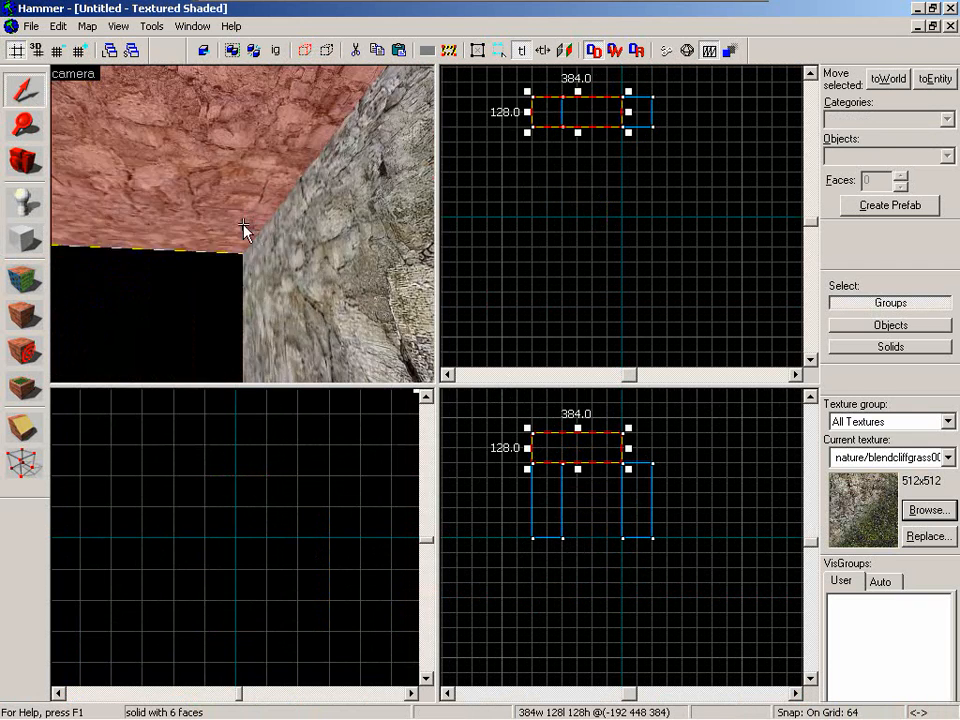
pyautogui.press('w')
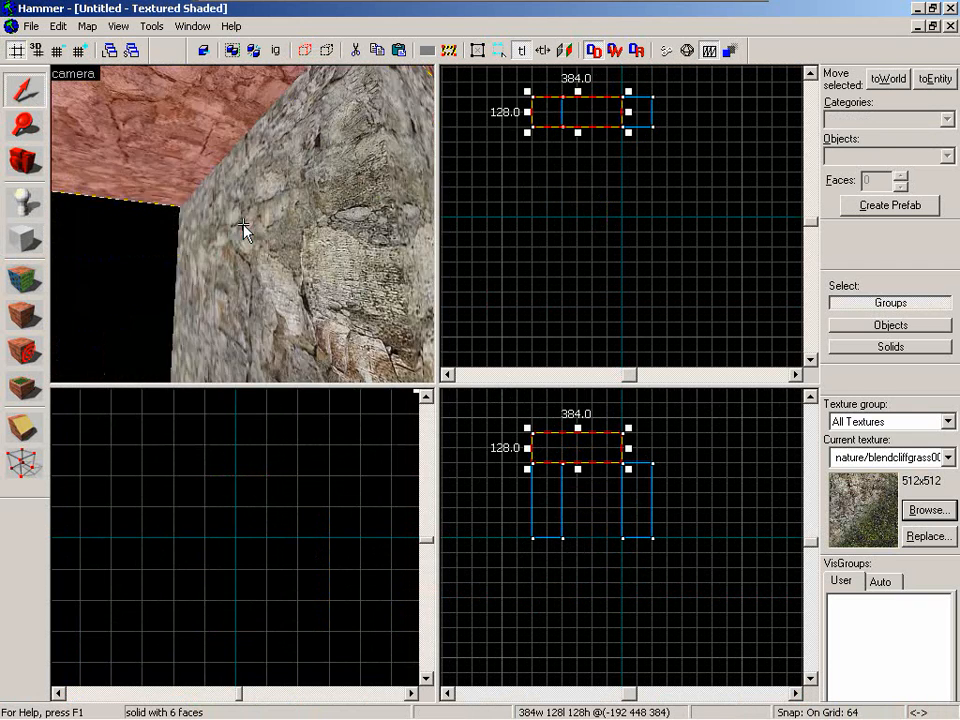
pyautogui.press('s')
pyautogui.press('z')
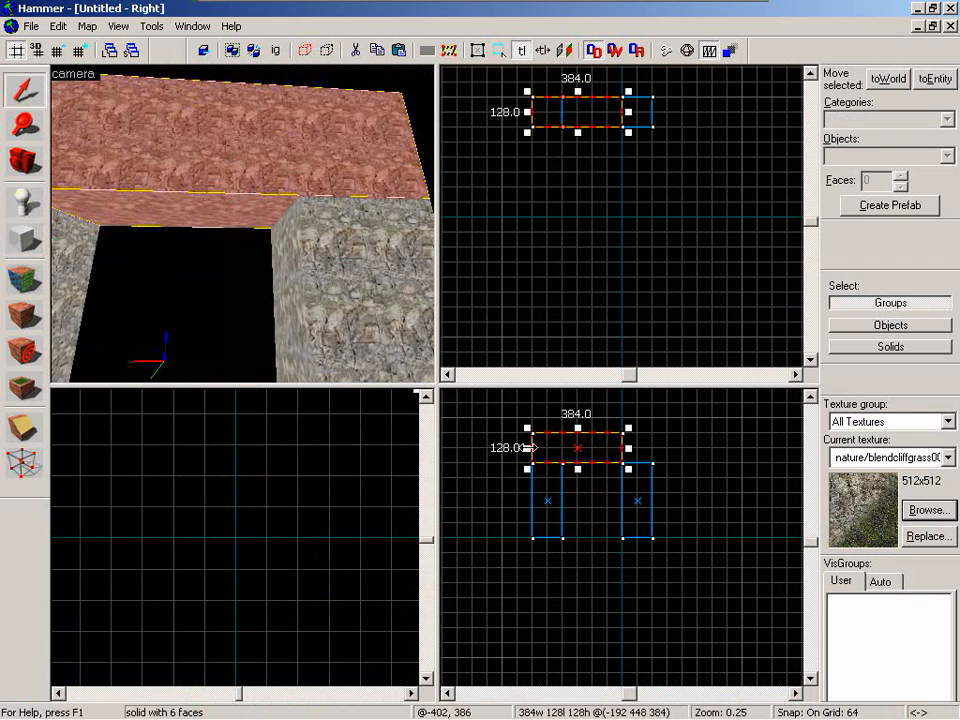
pyautogui.moveTo(528, 448); pyautogui.dragTo(561, 448)
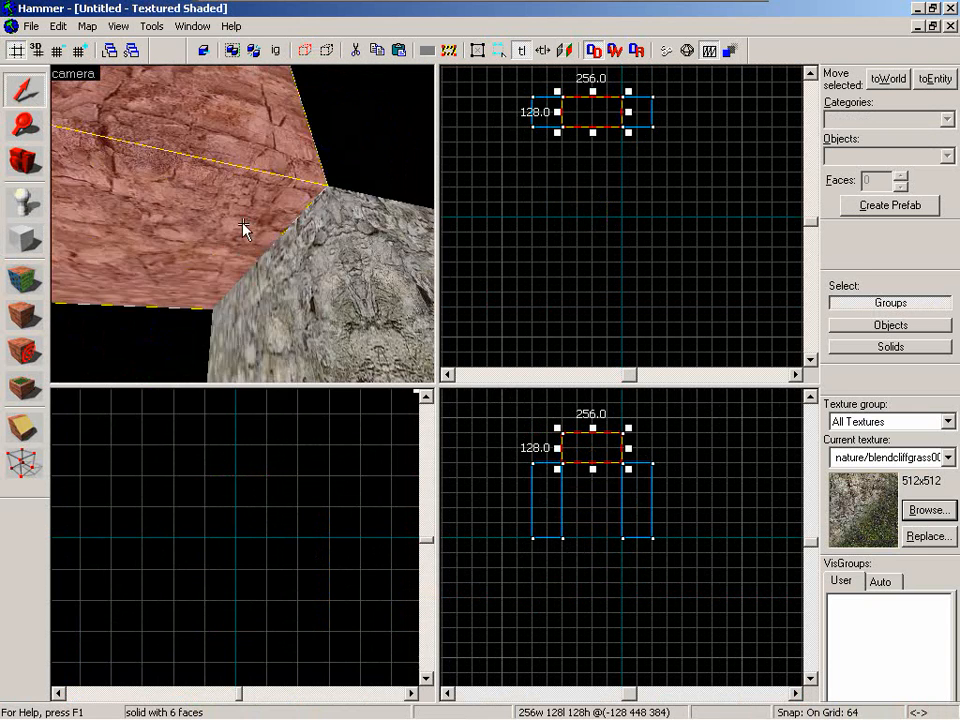
# - Examine the joints and open upper corners between the top block and both pillars from several angles
pyautogui.press('s')
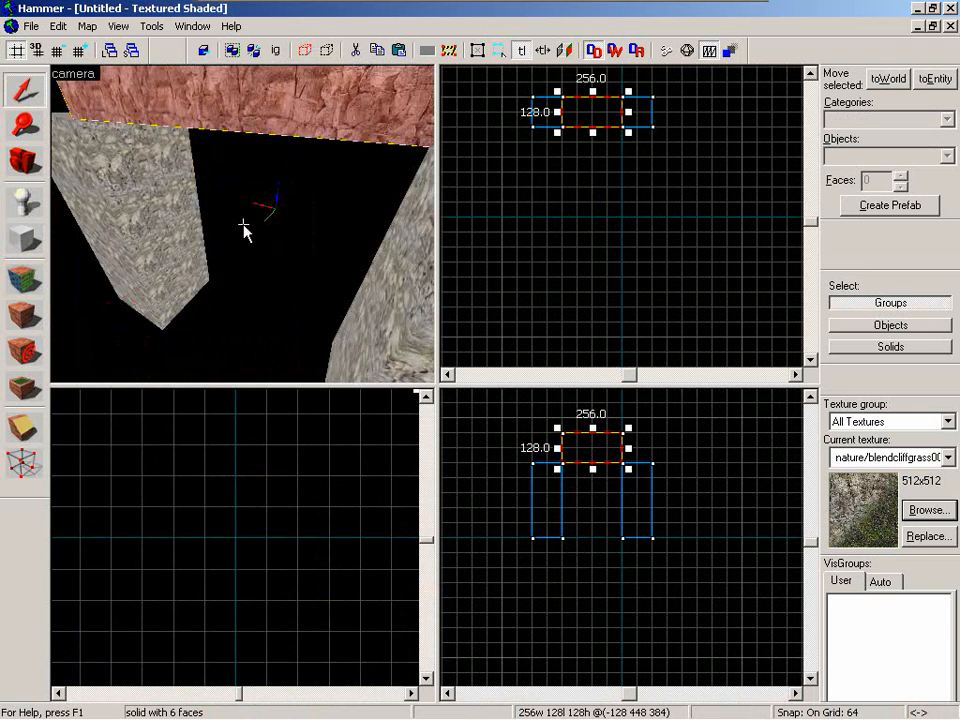
pyautogui.press('a')
pyautogui.press('w')
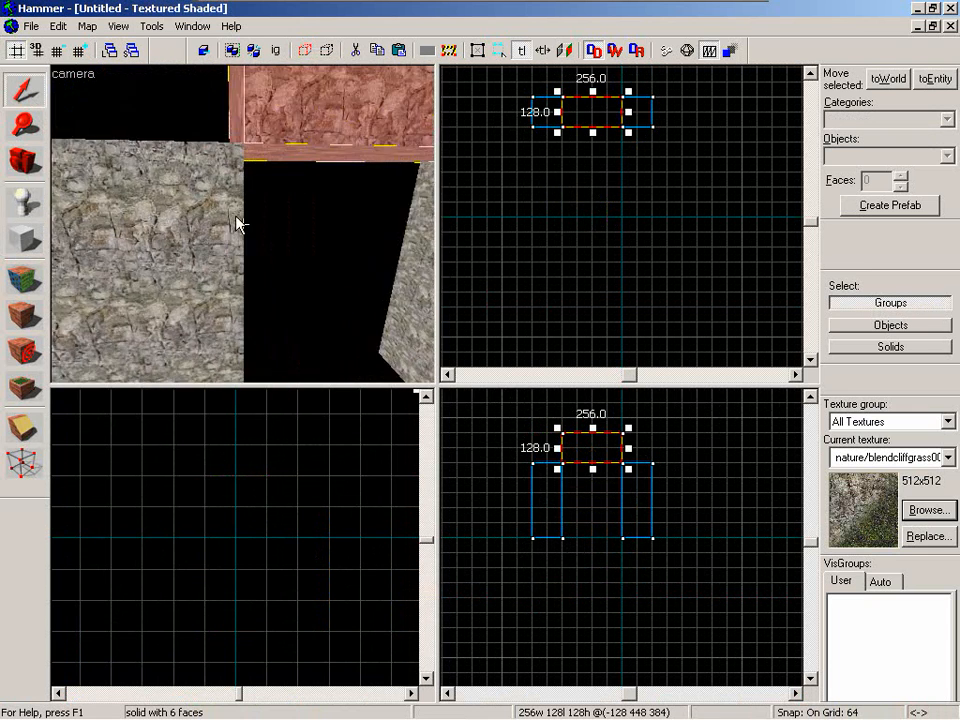
pyautogui.press('a')
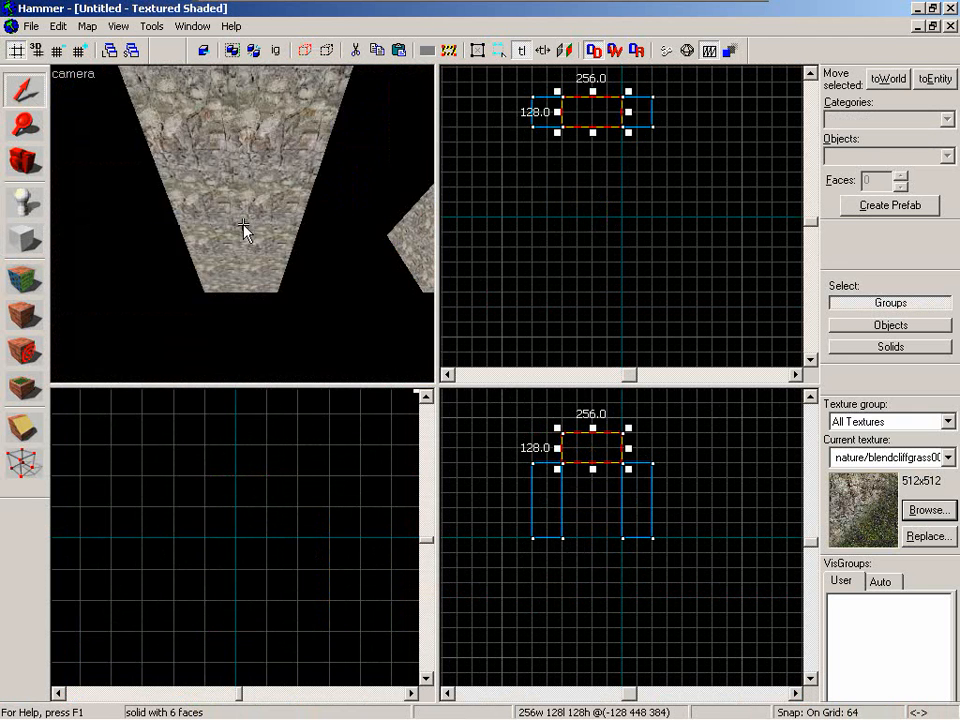
pyautogui.press('s')
pyautogui.press('w')
pyautogui.press('s')
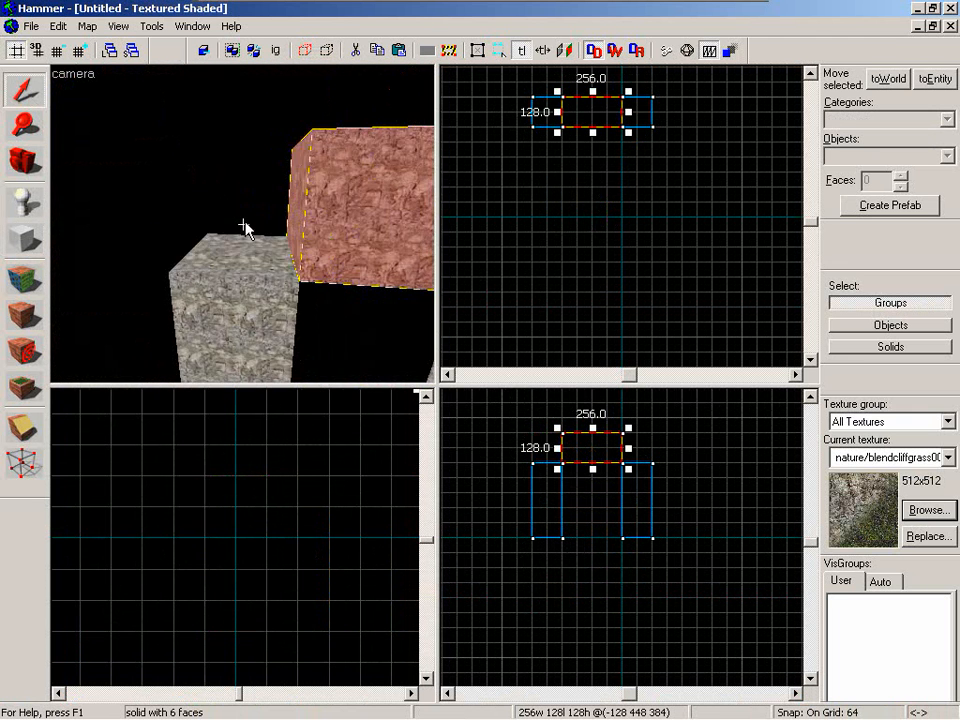
pyautogui.press('d')
pyautogui.press('s')
pyautogui.press('z')
# - Fill both upper corners with 128 unit cubes copied from the top block, one above each pillar
pyautogui.hotkey('ctrl', 'e')
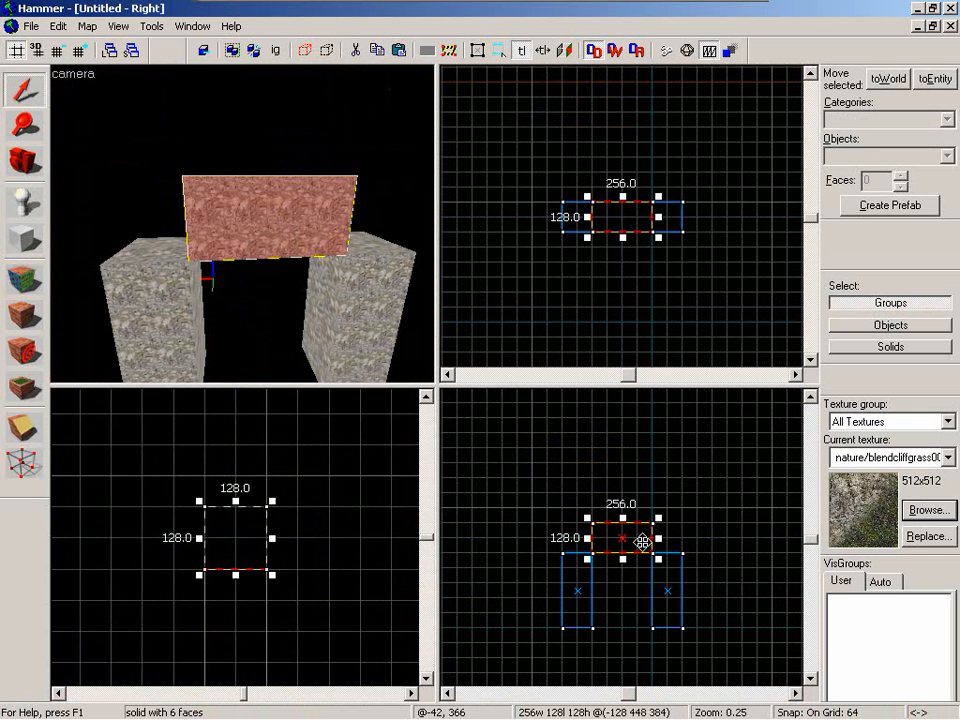
pyautogui.moveTo(621, 540)
pyautogui.keyDown('shift'); pyautogui.mouseDown()
pyautogui.moveTo(591, 540)
pyautogui.moveTo(598, 536)
pyautogui.mouseUp(); pyautogui.keyUp('shift')
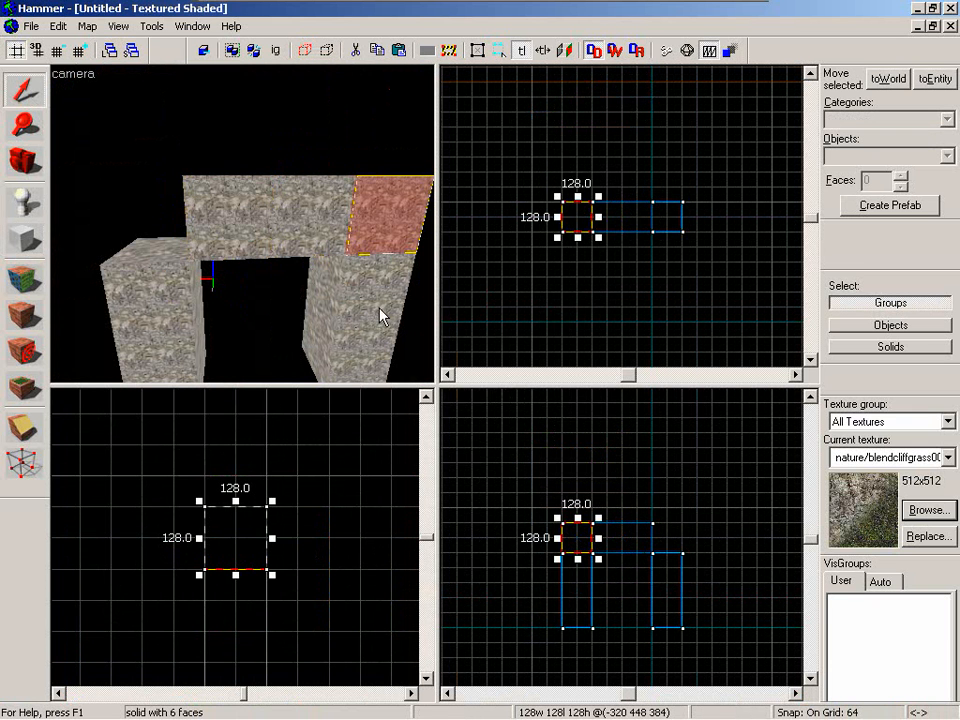
pyautogui.hotkey('ctrl', 'e')
pyautogui.moveTo(615, 227); pyautogui.dragTo(711, 216)
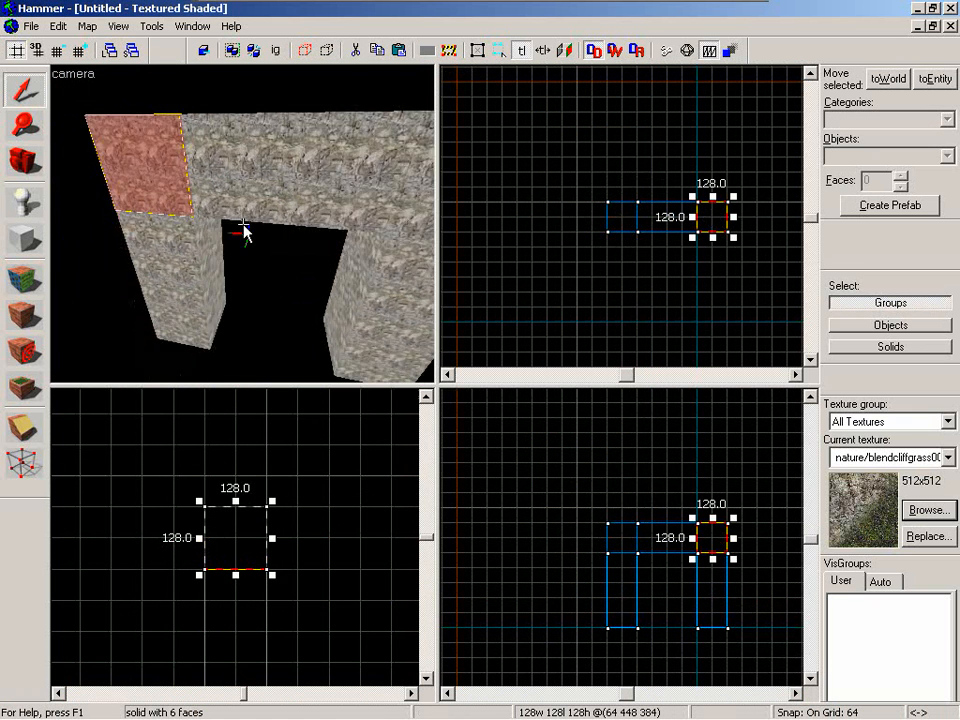
# - Select all five blocks of the arch together: both pillars, the middle top block and the two corner cubes
pyautogui.press('s')
pyautogui.keyDown('ctrl'); pyautogui.click(180, 319); pyautogui.keyUp('ctrl')
pyautogui.keyDown('ctrl'); pyautogui.click(229, 250); pyautogui.keyUp('ctrl')
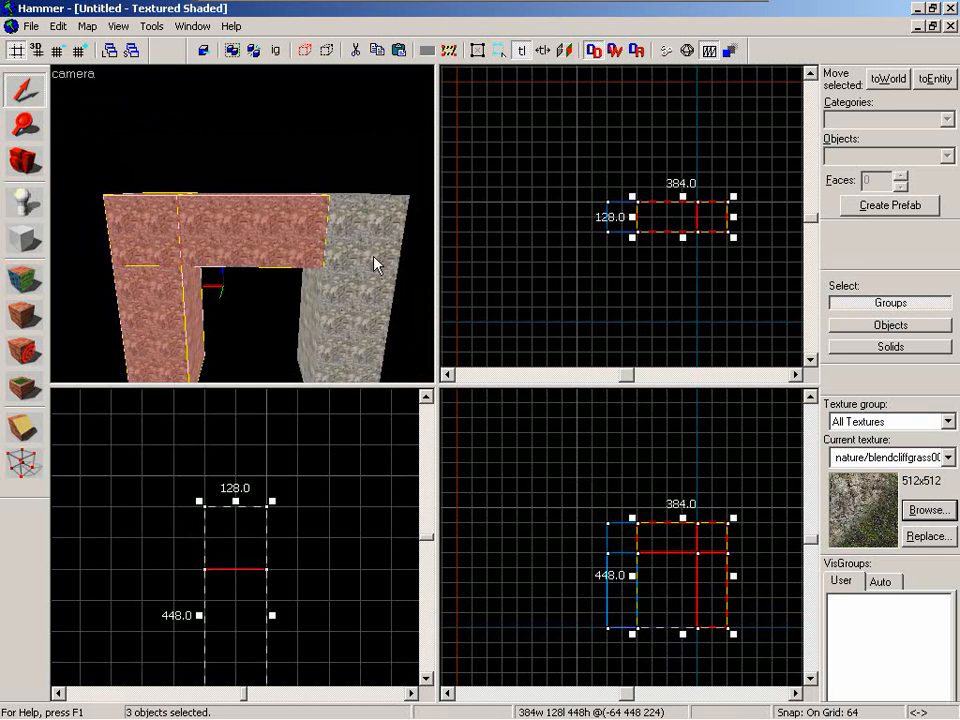
pyautogui.keyDown('ctrl'); pyautogui.click(373, 257); pyautogui.keyUp('ctrl')
pyautogui.keyDown('ctrl'); pyautogui.click(374, 298); pyautogui.keyUp('ctrl')
pyautogui.press('z')
pyautogui.press('s')
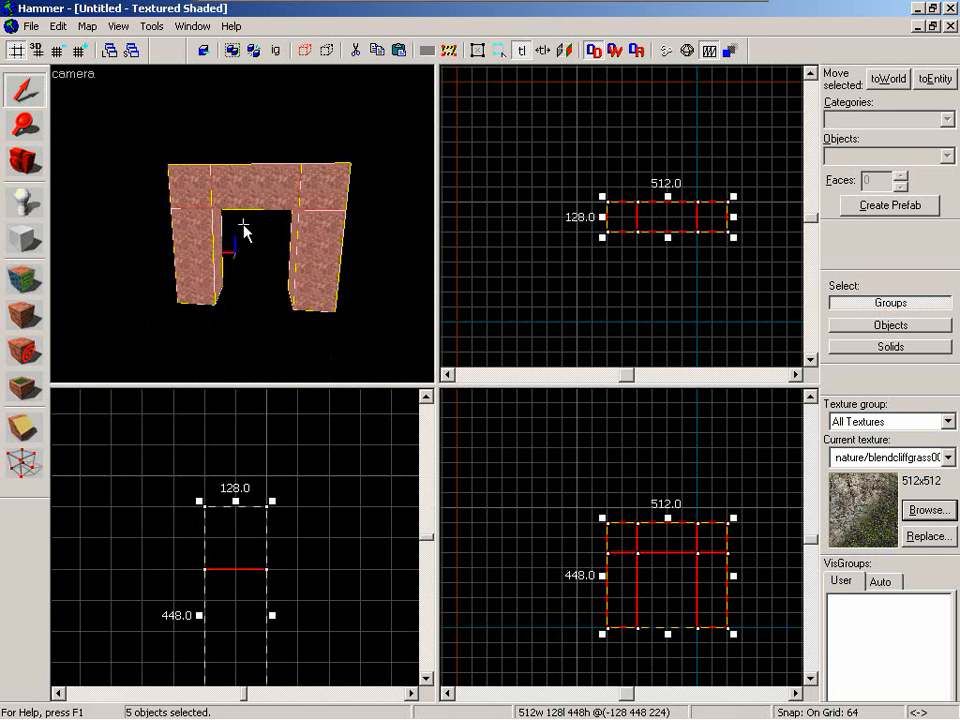
# - Create power 3 displacements on all faces of the five arch blocks
pyautogui.press('w')
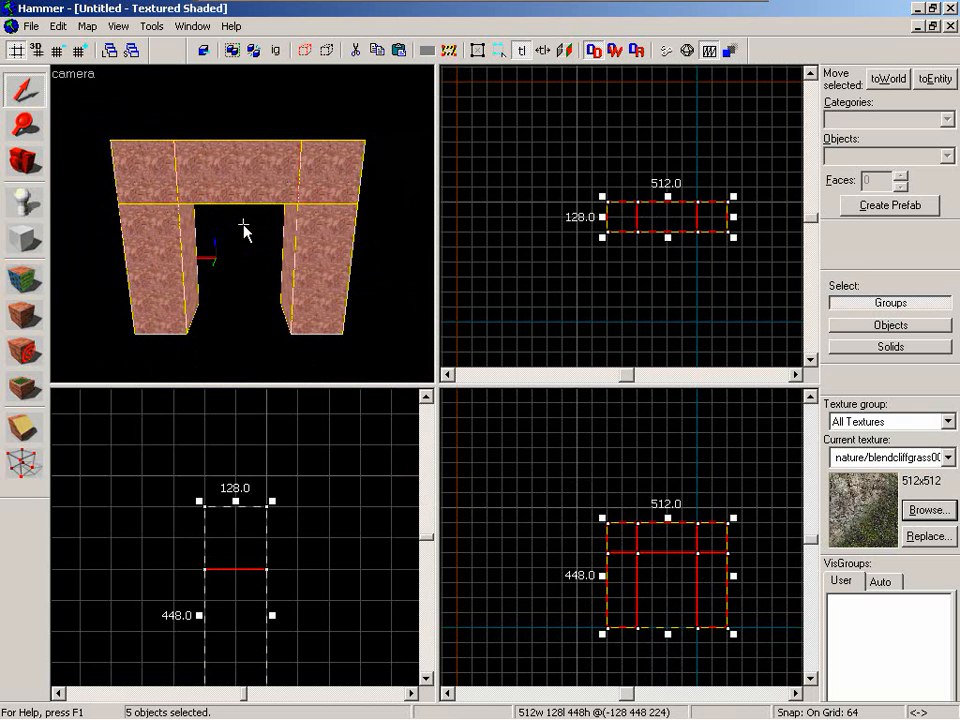
pyautogui.press('Left')
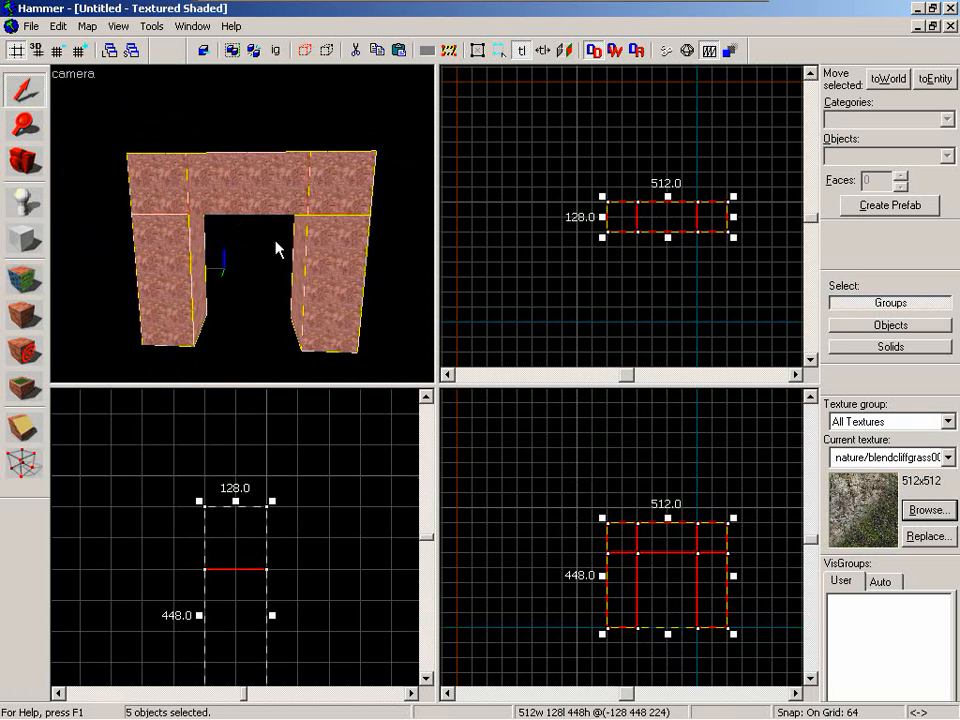
pyautogui.hotkey('shift', 'a')
pyautogui.click(577, 232)
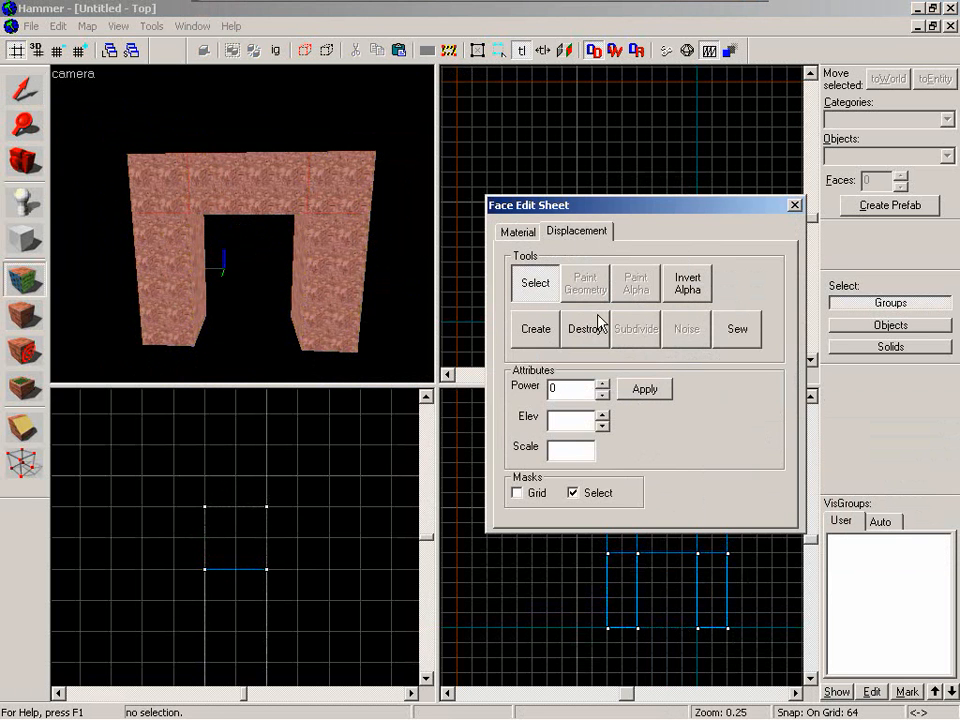
pyautogui.click(538, 342)
pyautogui.click(621, 387)
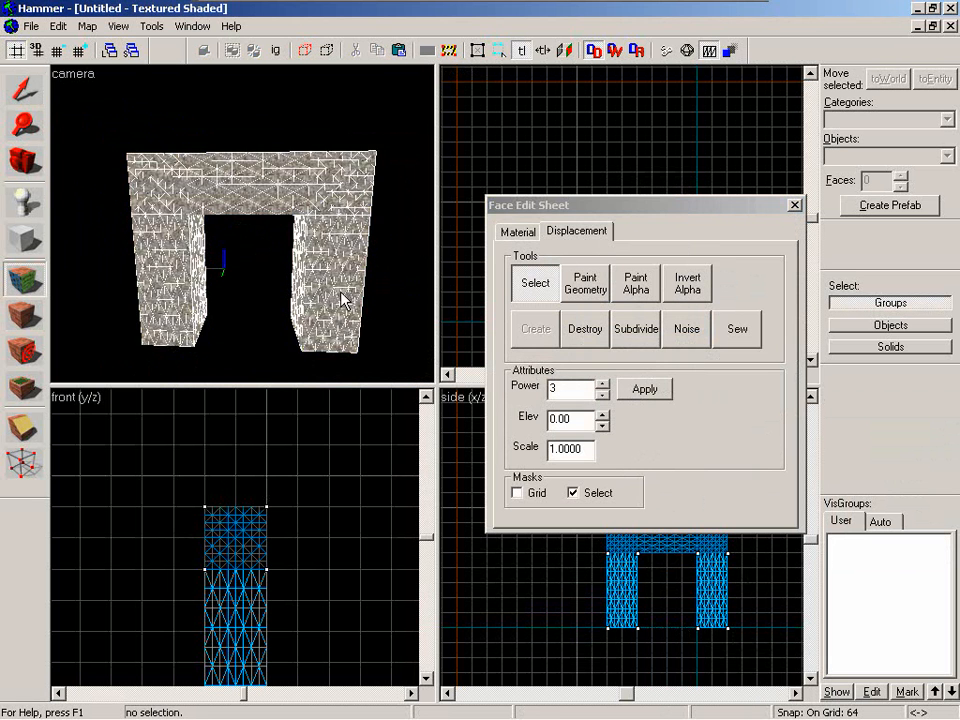
pyautogui.press('z')
pyautogui.press('w')
pyautogui.press('Down')
pyautogui.press('Down')
pyautogui.press('Down')
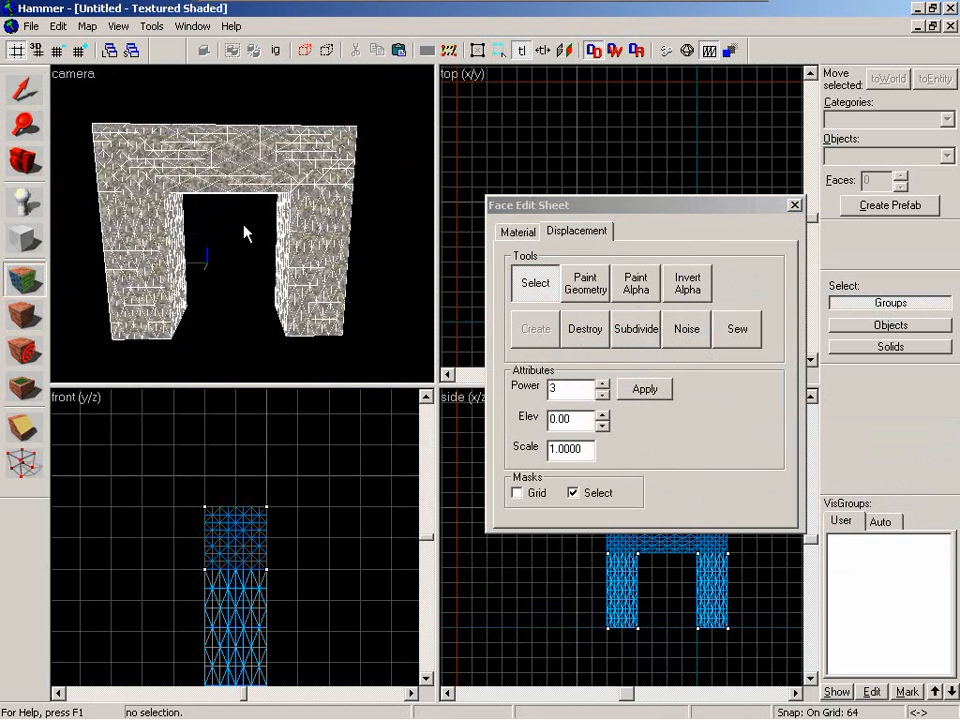
# - Undo the displacement creation and the recent additions to the arch's upper corners
pyautogui.hotkey('ctrl', 'z')
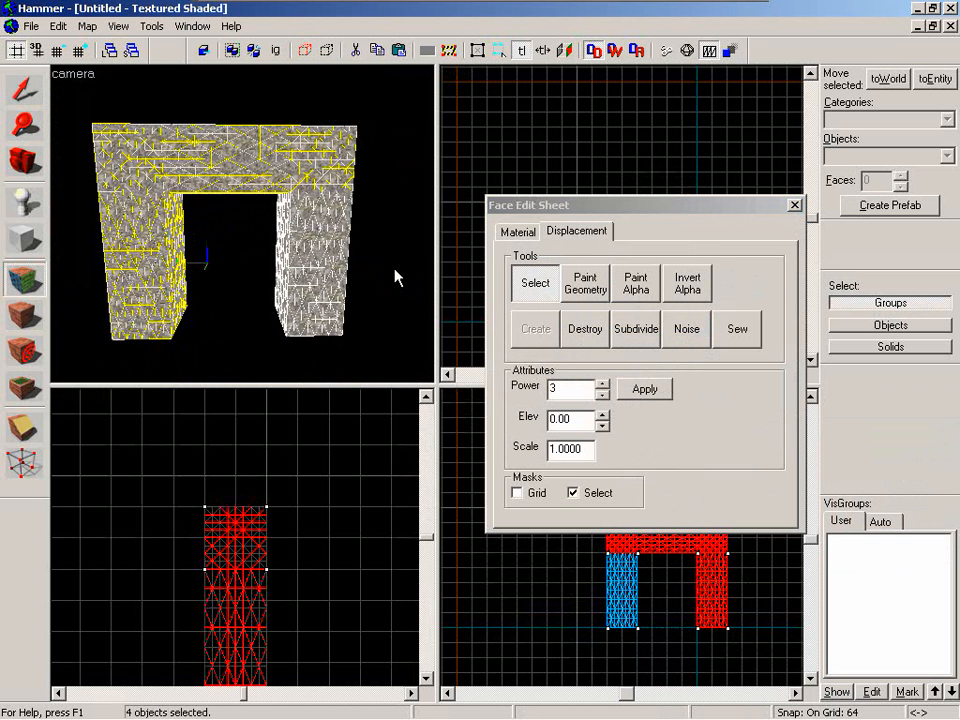
pyautogui.hotkey('ctrl', 'z')
pyautogui.click(795, 205)
pyautogui.hotkey('ctrl', 'z')
pyautogui.hotkey('ctrl', 'z')
pyautogui.hotkey('ctrl', 'z')
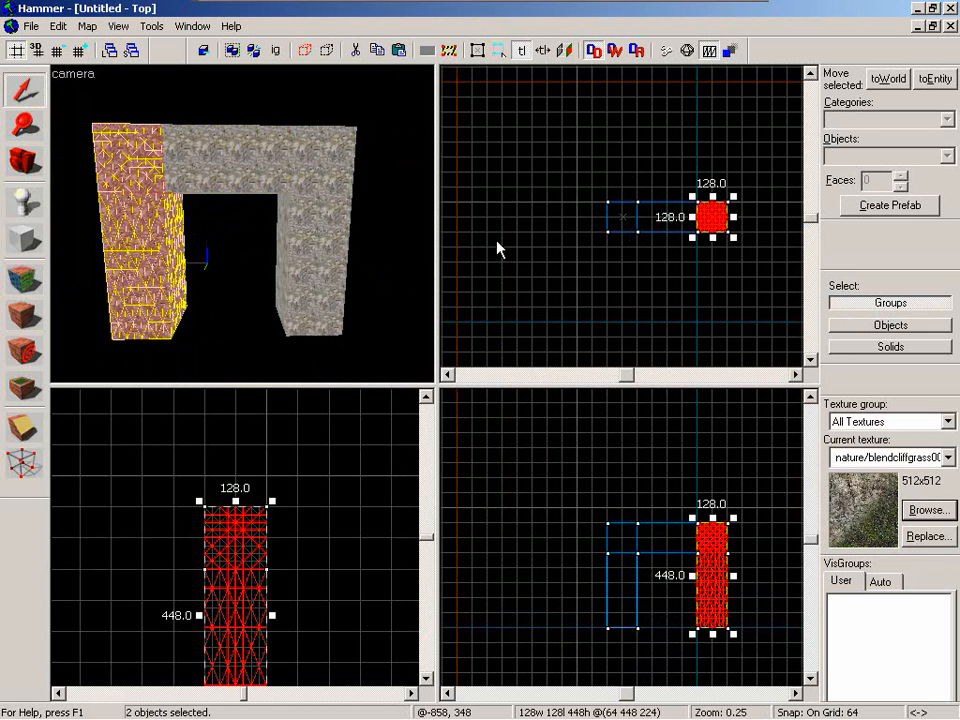
pyautogui.hotkey('ctrl', 'z')
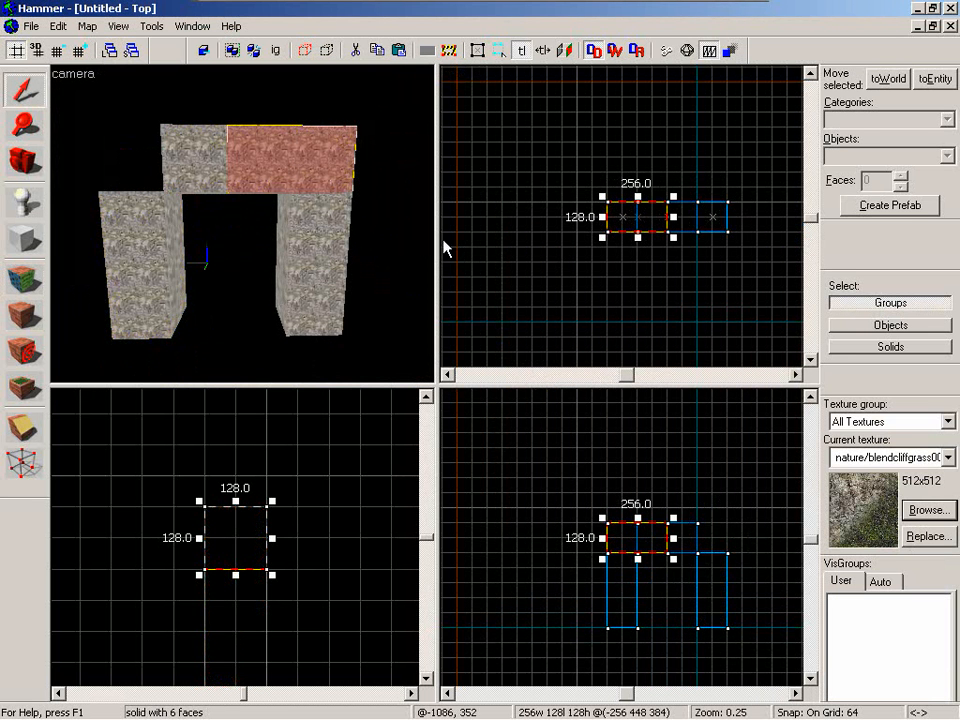
# - Select every block of the old arch and delete them all
pyautogui.click(326, 245)
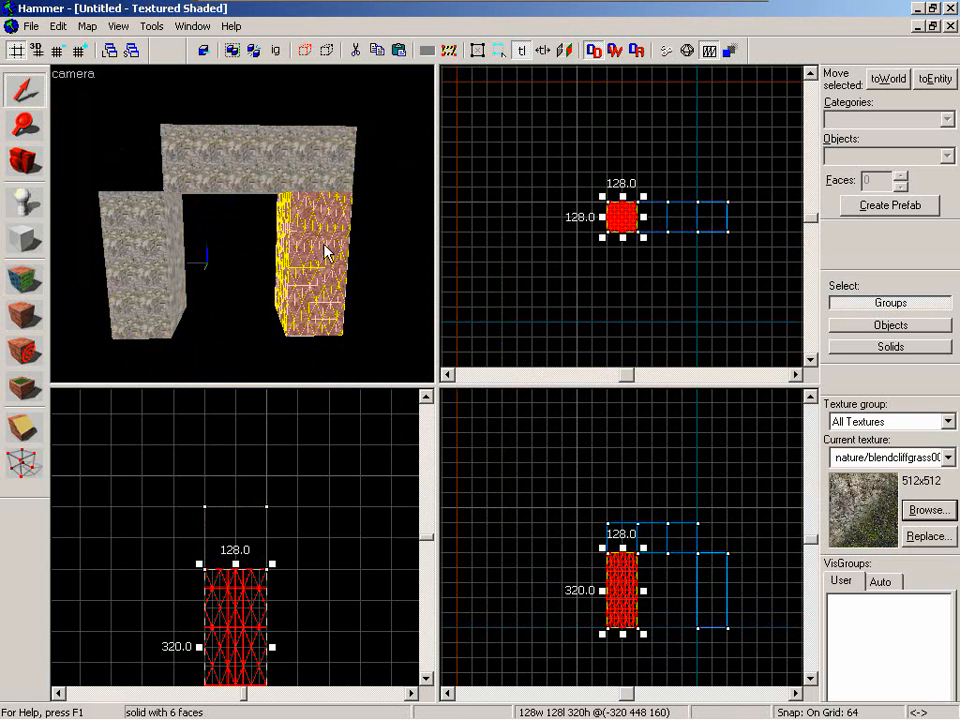
pyautogui.moveTo(534, 154); pyautogui.dragTo(767, 300)
pyautogui.press('Return')
pyautogui.press('Delete')
# - Create a 128 by 128 by 448 unit pillar and copy it sideways so the pair spans 512 units
pyautogui.click(25, 240)
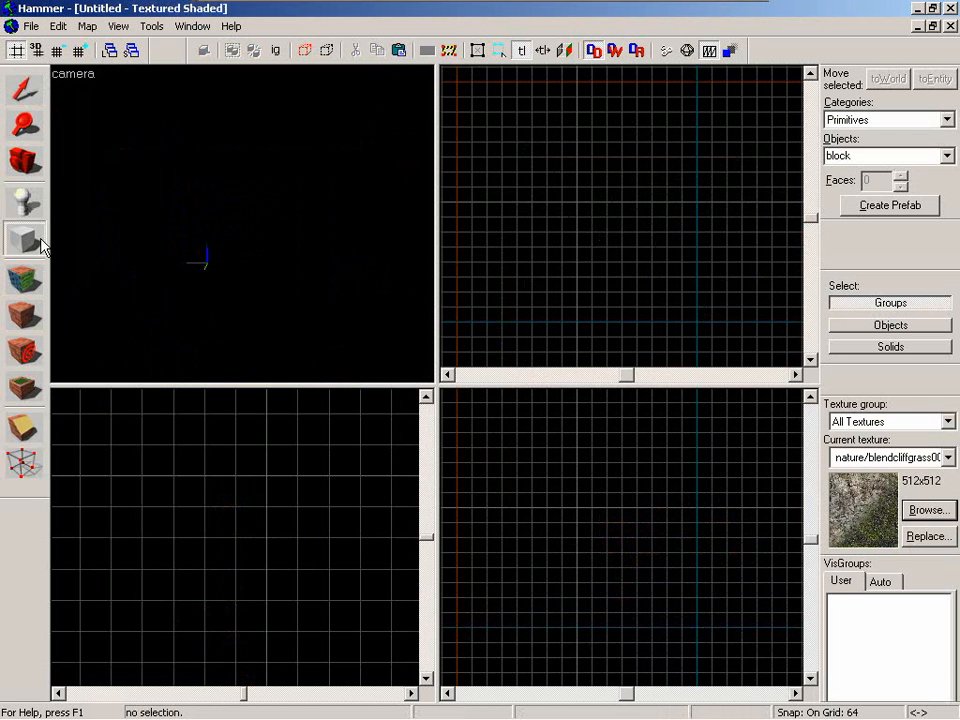
pyautogui.moveTo(577, 178); pyautogui.dragTo(612, 207)
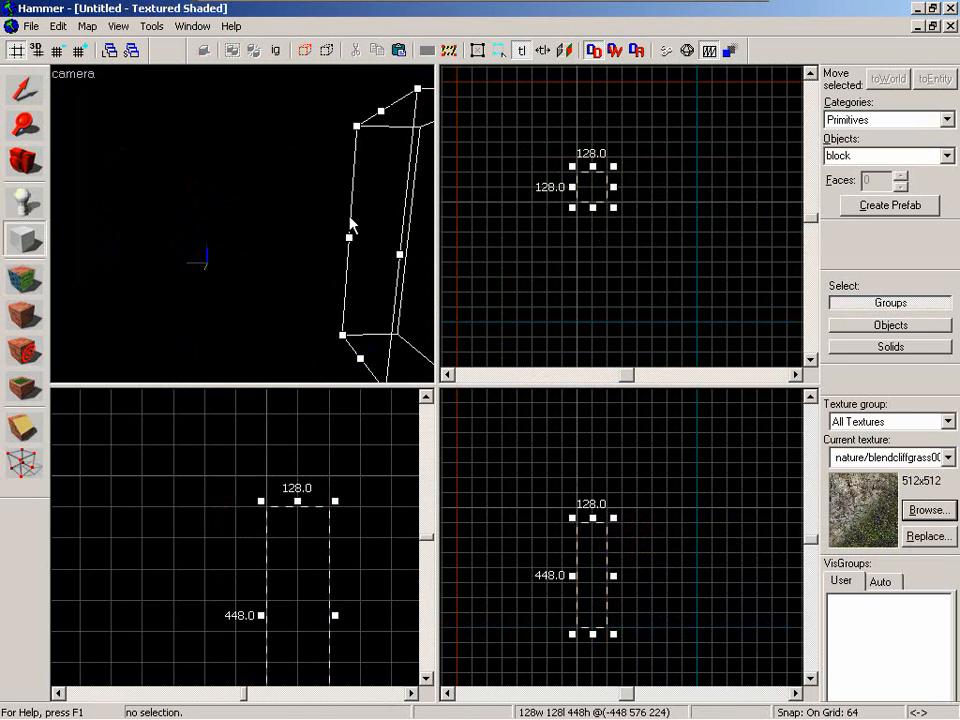
pyautogui.moveTo(353, 225); pyautogui.dragTo(245, 230)
pyautogui.press('Return')
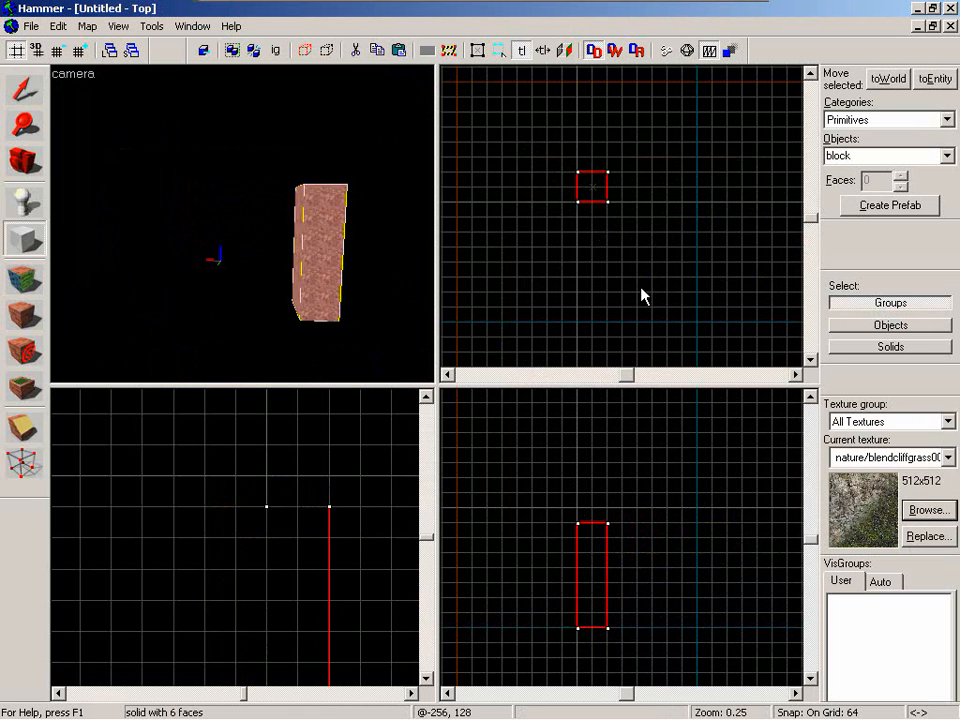
pyautogui.hotkey('shift', 's')
pyautogui.hotkey('ctrl', 'e')
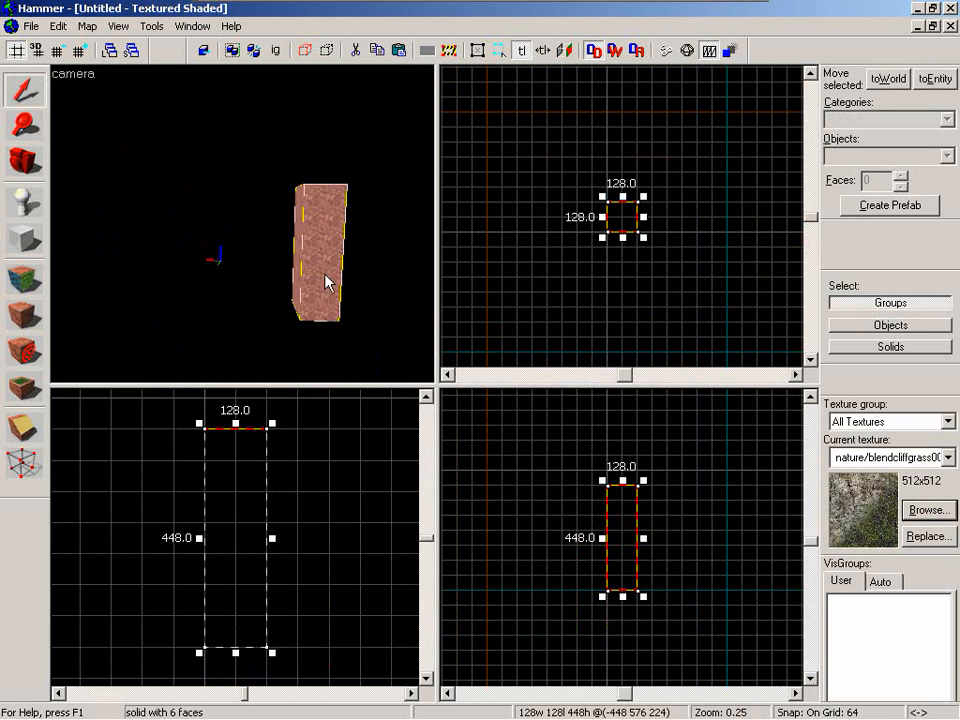
pyautogui.keyDown('shift'); pyautogui.moveTo(625, 218); pyautogui.dragTo(712, 218); pyautogui.keyUp('shift')
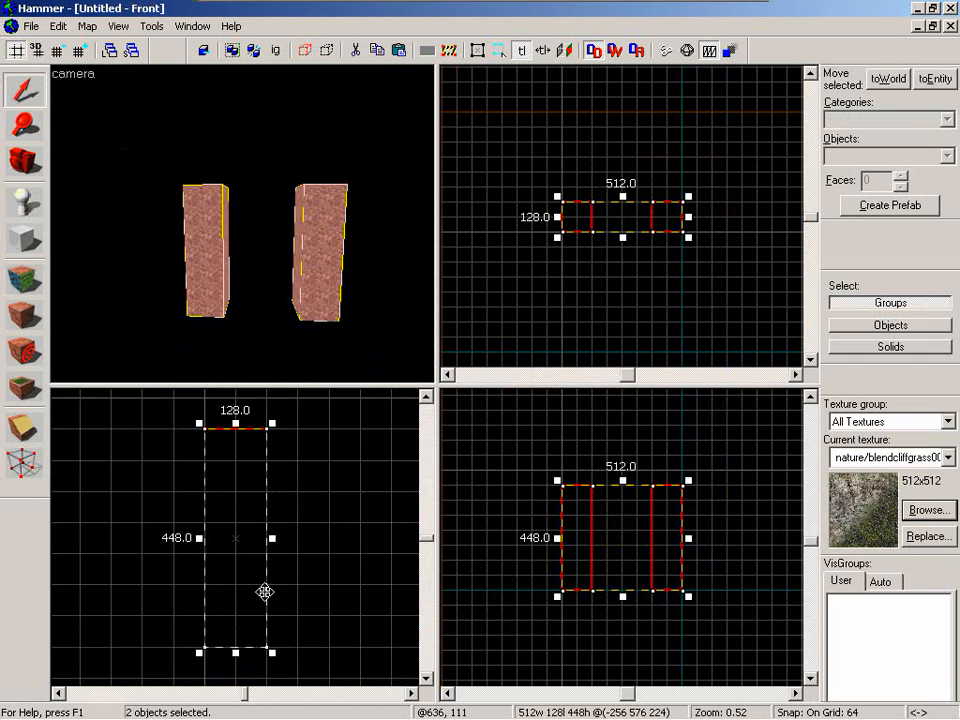
# - Add 128 unit cubes on top of both pillars and bridge the gap between them with a 256 unit wide block
pyautogui.moveTo(264, 589); pyautogui.dragTo(246, 534)
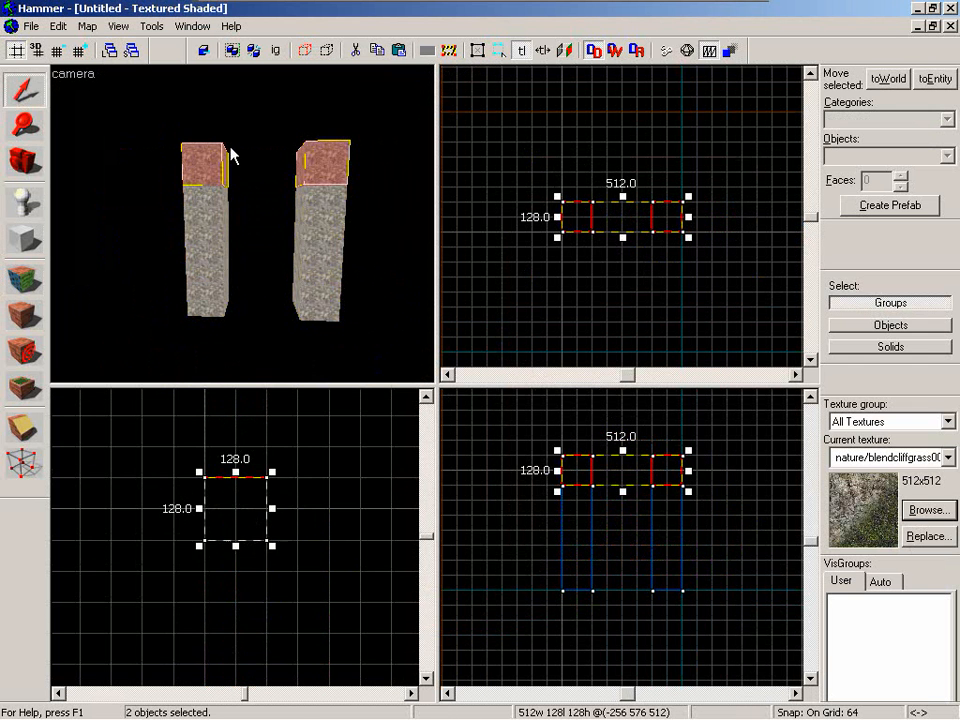
pyautogui.click(229, 150)
pyautogui.hotkey('ctrl', 'e')
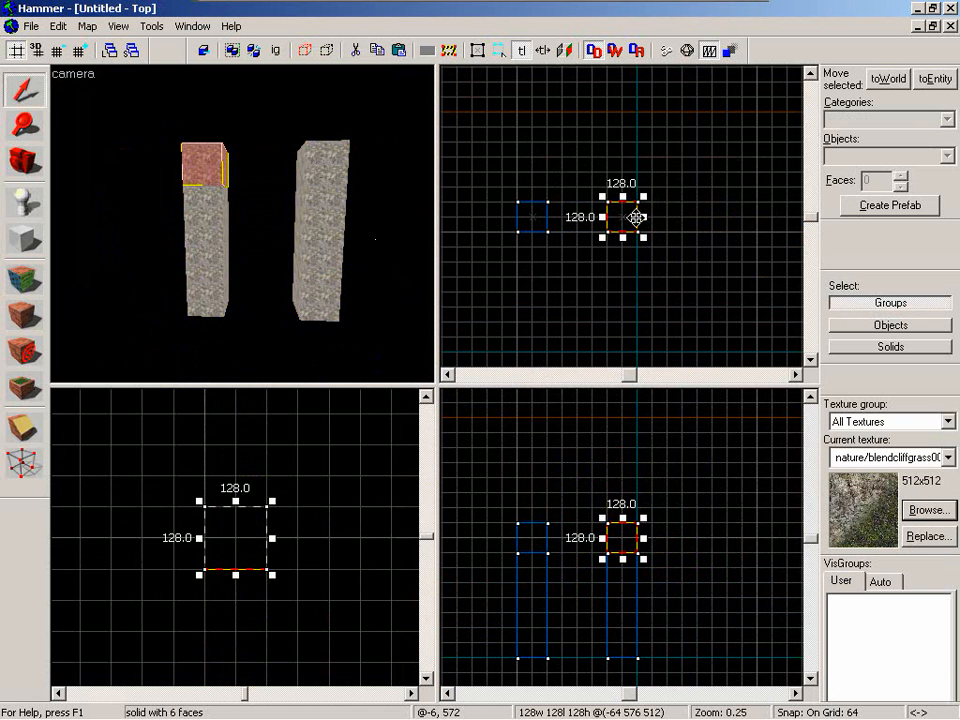
pyautogui.moveTo(620, 217)
pyautogui.mouseDown()
pyautogui.moveTo(565, 217)
pyautogui.moveTo(613, 217)
pyautogui.mouseUp()
pyautogui.scroll(3, 252, 262)
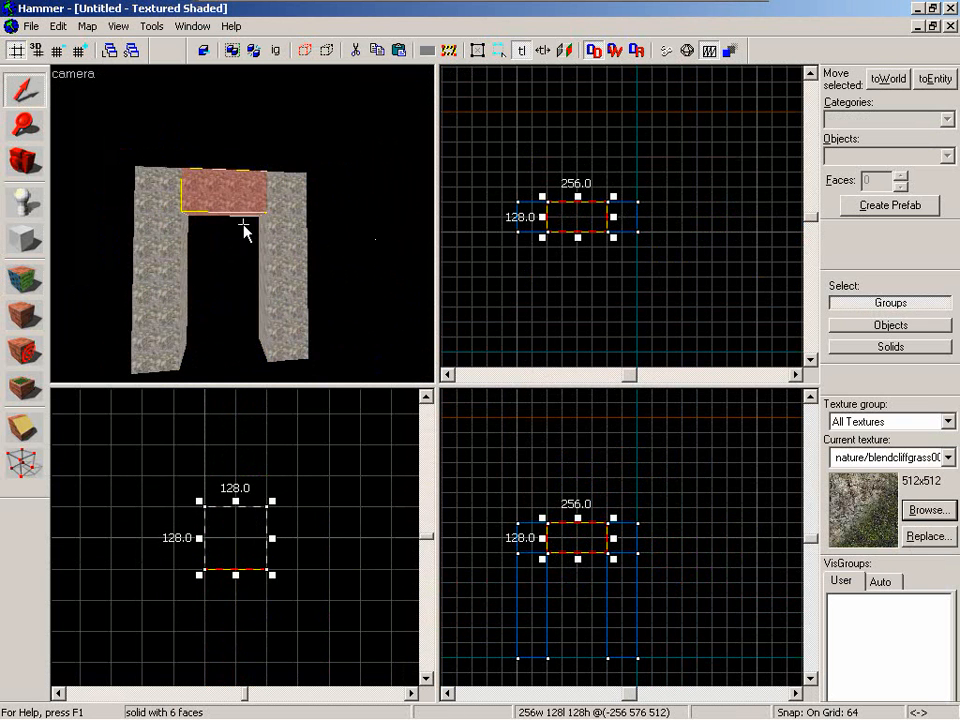
# - Shorten both pillars from below to 320 units high and clear the selection
pyautogui.click(135, 360)
pyautogui.keyDown('ctrl'); pyautogui.click(332, 304); pyautogui.keyUp('ctrl')
pyautogui.click(426, 678)
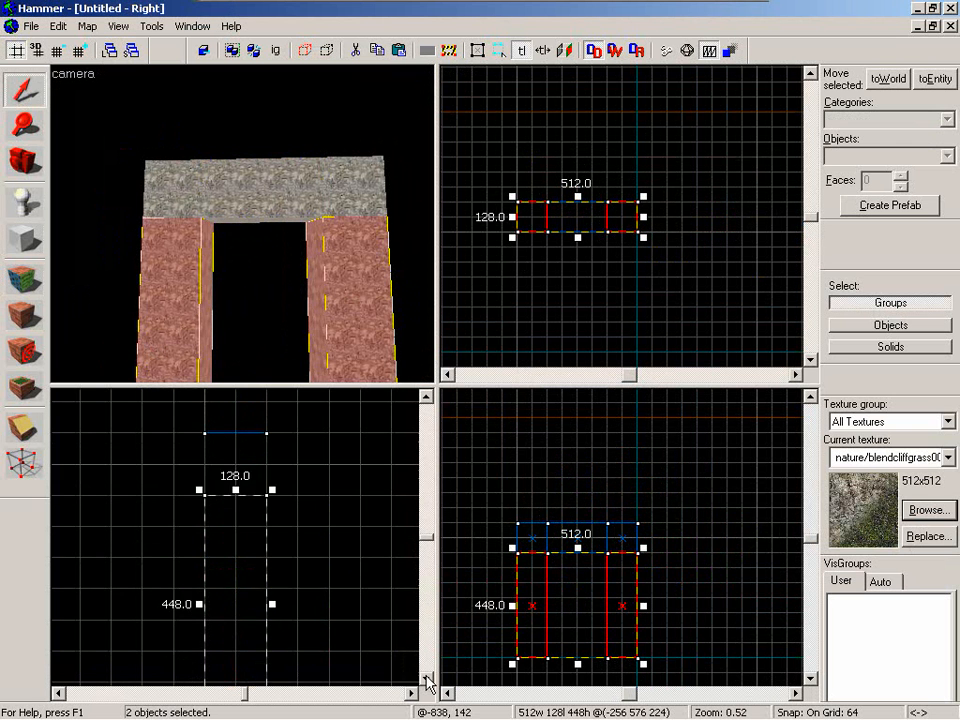
pyautogui.moveTo(235, 643); pyautogui.dragTo(238, 568)
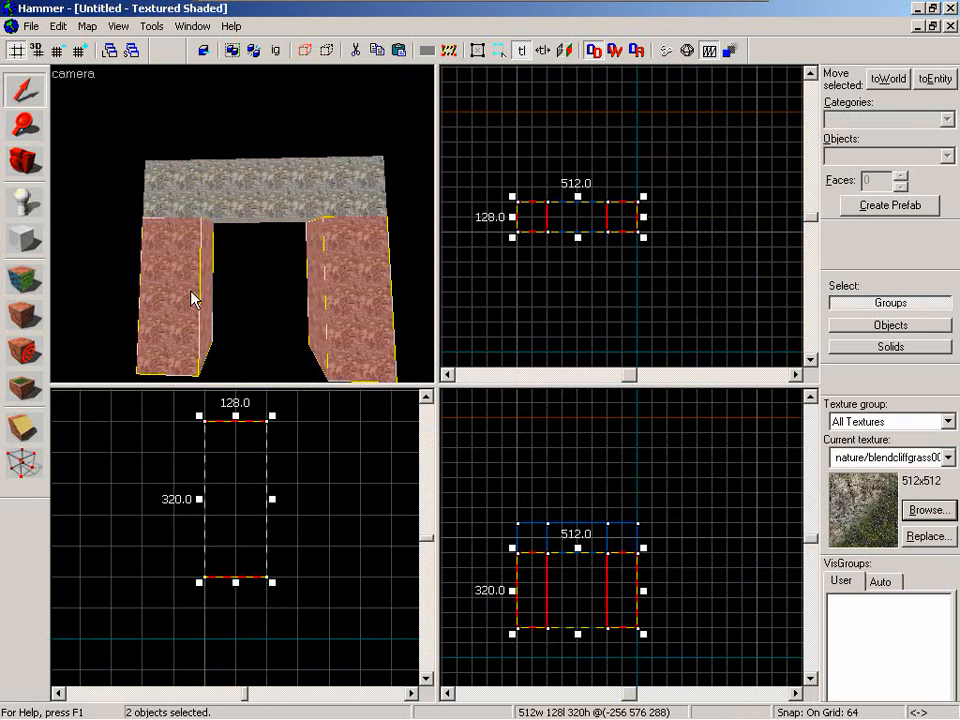
pyautogui.click(193, 298)
pyautogui.press('Escape')
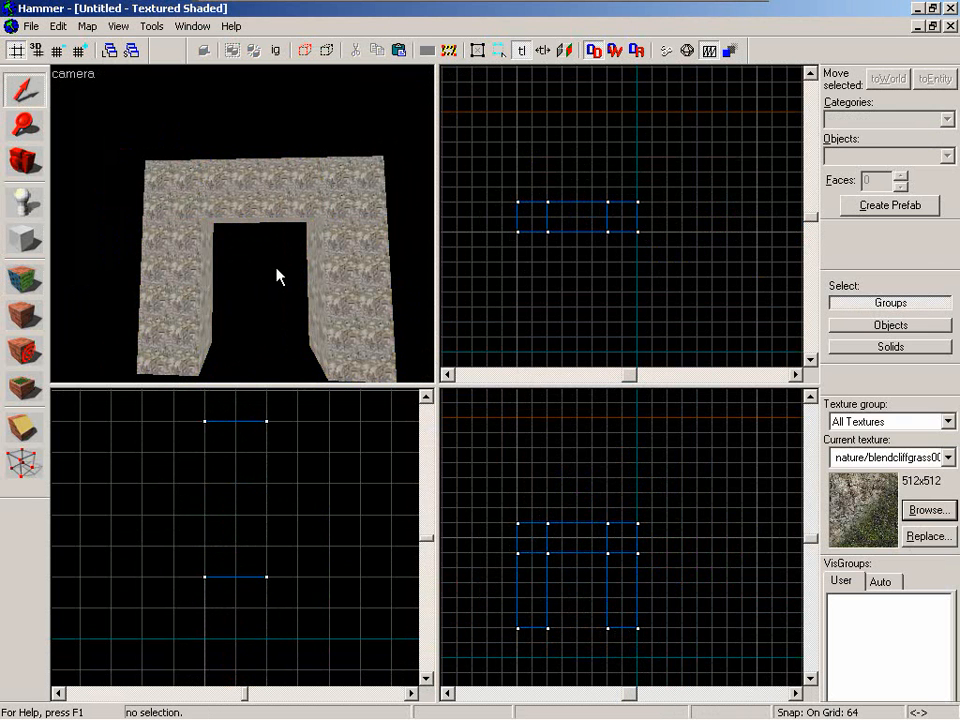
# - Start face editing and select one pillar's front and inner faces, the middle block's underside and front, and the adjoining corner cube's front
pyautogui.hotkey('shift', 'a')
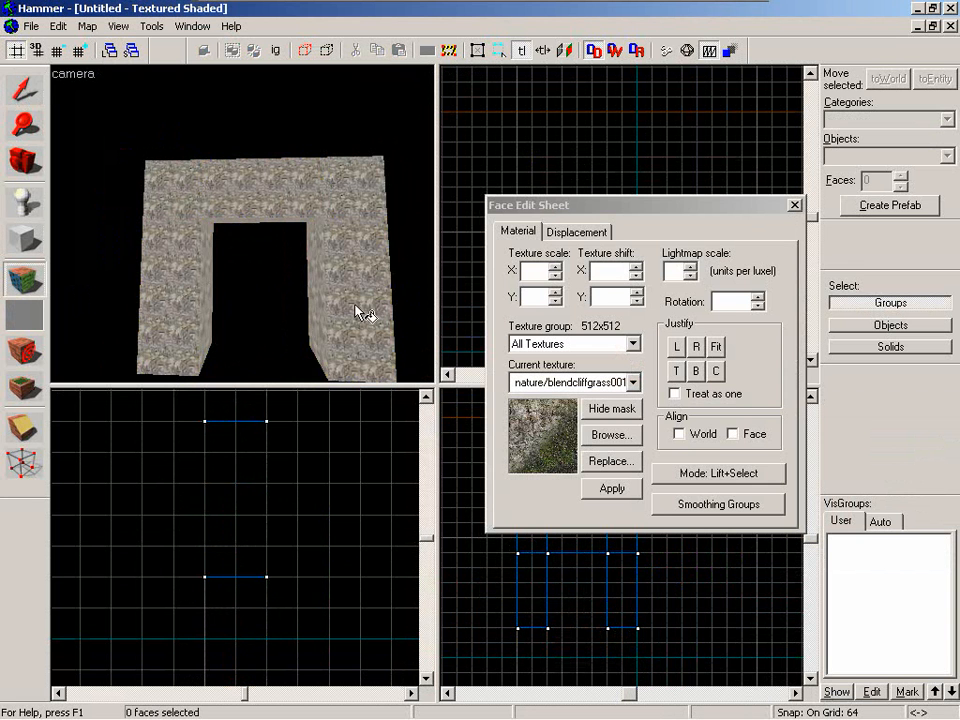
pyautogui.press('z')
pyautogui.press('w')
pyautogui.press('z')
pyautogui.click(291, 222)
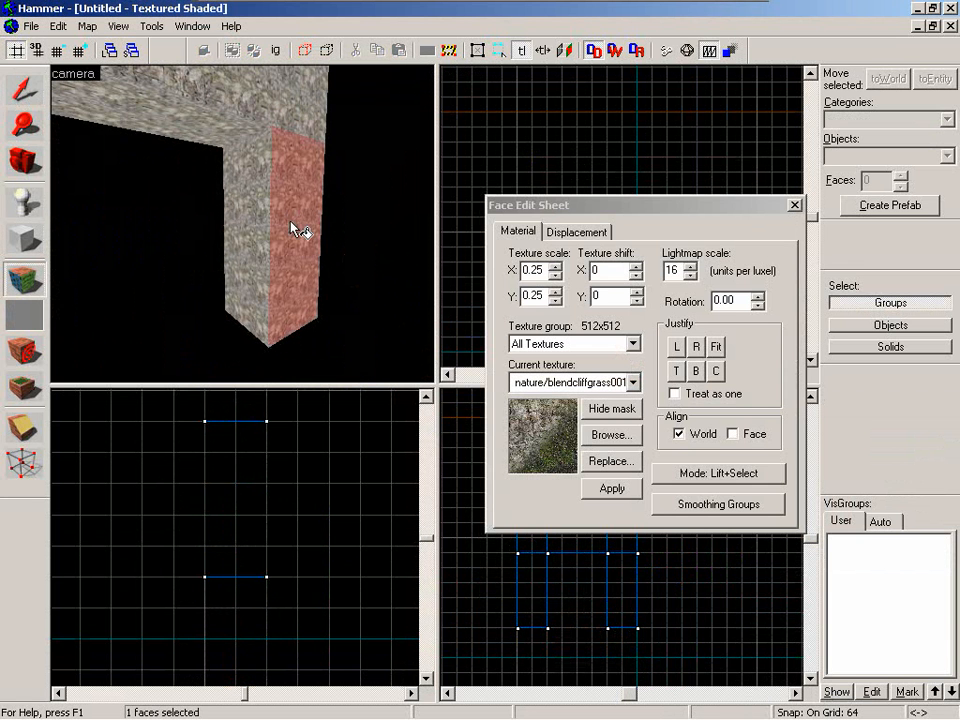
pyautogui.keyDown('ctrl'); pyautogui.click(246, 179); pyautogui.keyUp('ctrl')
pyautogui.keyDown('ctrl'); pyautogui.click(253, 126); pyautogui.keyUp('ctrl')
pyautogui.keyDown('ctrl'); pyautogui.click(280, 112); pyautogui.keyUp('ctrl')
pyautogui.keyDown('ctrl'); pyautogui.click(253, 104); pyautogui.keyUp('ctrl')
# - Add the other pillar's inner and front faces and the front of the corner cube above it to the selection
pyautogui.press('z')
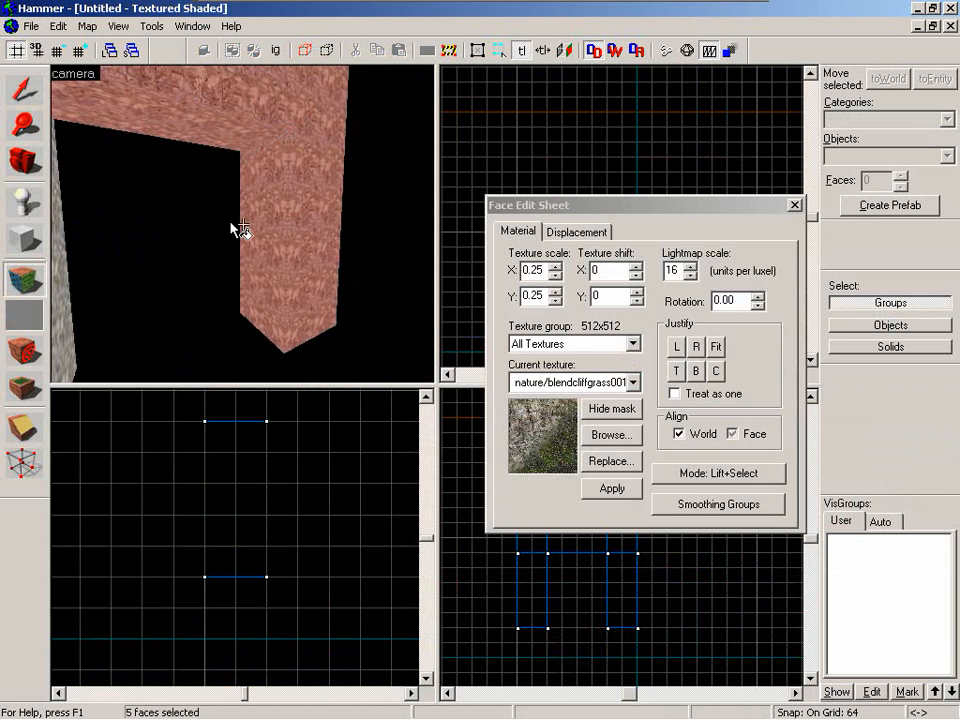
pyautogui.press('d')
pyautogui.press('z')
pyautogui.keyDown('ctrl'); pyautogui.click(220, 227); pyautogui.keyUp('ctrl')
pyautogui.keyDown('ctrl'); pyautogui.click(261, 229); pyautogui.keyUp('ctrl')
pyautogui.keyDown('ctrl'); pyautogui.click(226, 187); pyautogui.keyUp('ctrl')
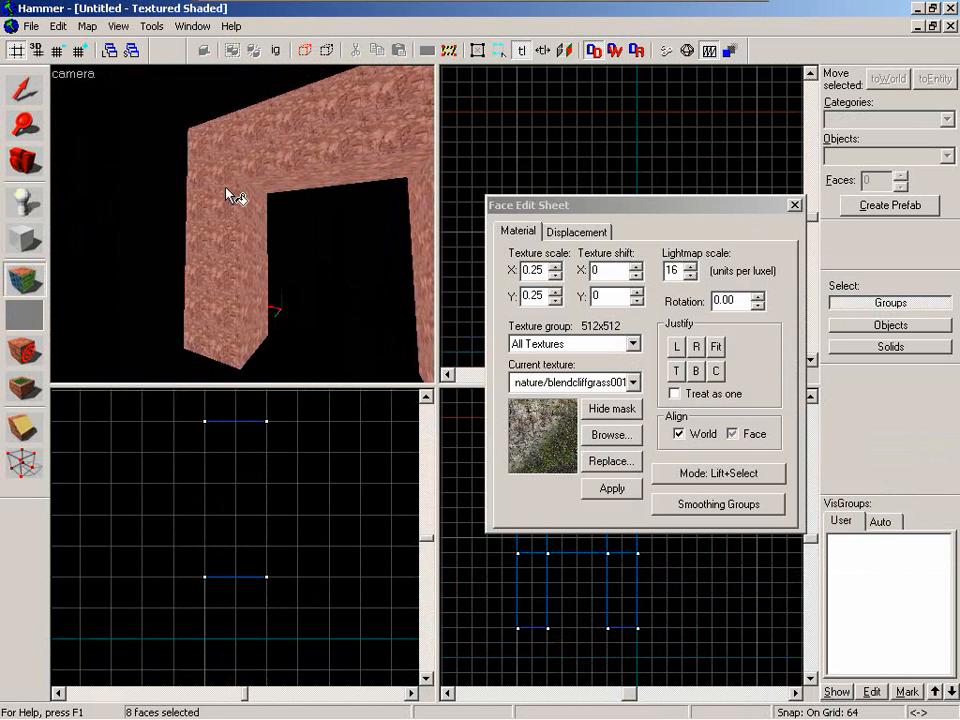
# - Add the outer end faces of one pillar and the corner cube above it to the selection
pyautogui.press('z')
pyautogui.press('a')
pyautogui.press('z')
pyautogui.keyDown('ctrl'); pyautogui.click(244, 226); pyautogui.keyUp('ctrl')
pyautogui.press('z')
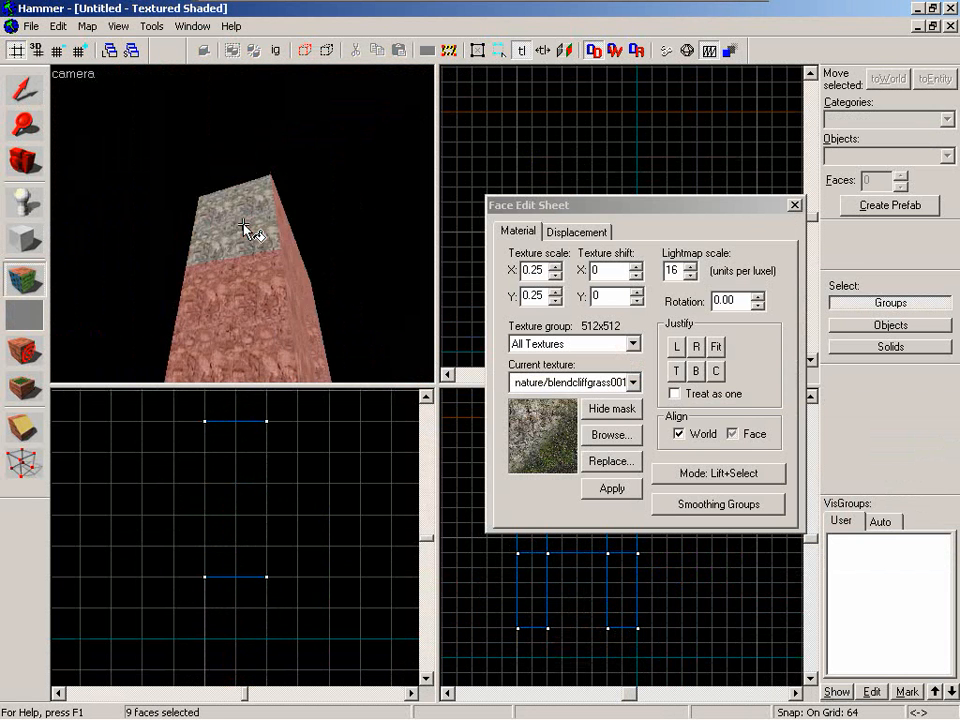
pyautogui.keyDown('ctrl'); pyautogui.click(244, 226); pyautogui.keyUp('ctrl')
# - Add all five faces on the back side of the arch to the selection
pyautogui.press('a')
pyautogui.press('z')
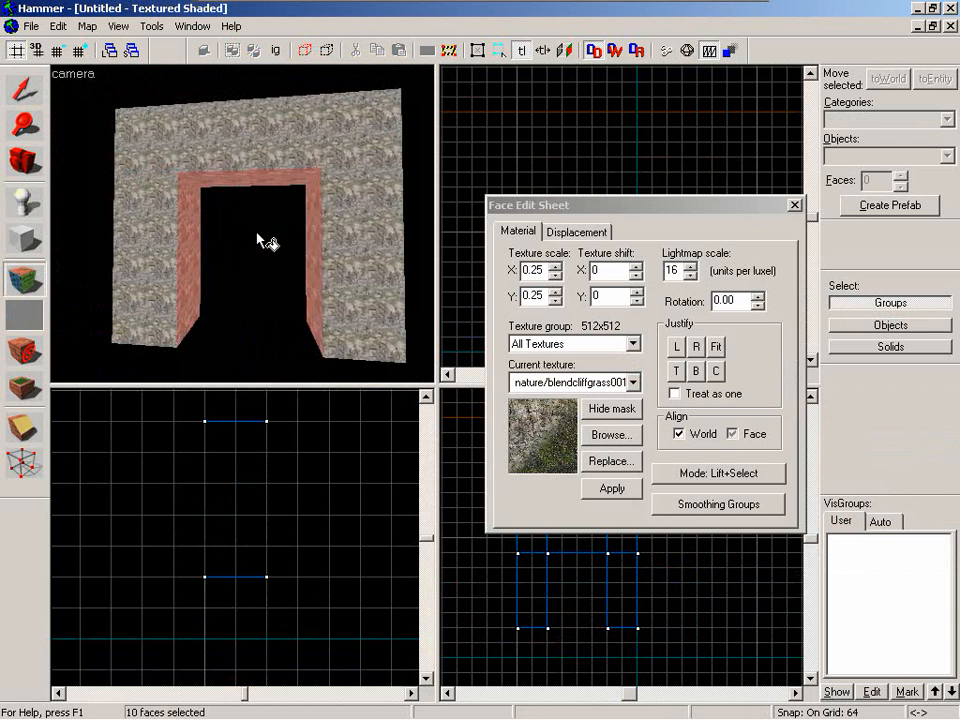
pyautogui.keyDown('ctrl'); pyautogui.click(335, 262); pyautogui.keyUp('ctrl')
pyautogui.keyDown('ctrl'); pyautogui.click(341, 144); pyautogui.keyUp('ctrl')
pyautogui.keyDown('ctrl'); pyautogui.click(163, 141); pyautogui.keyUp('ctrl')
# - Add the outer end faces of the opposite pillar and its corner cube to the selection
pyautogui.press('z')
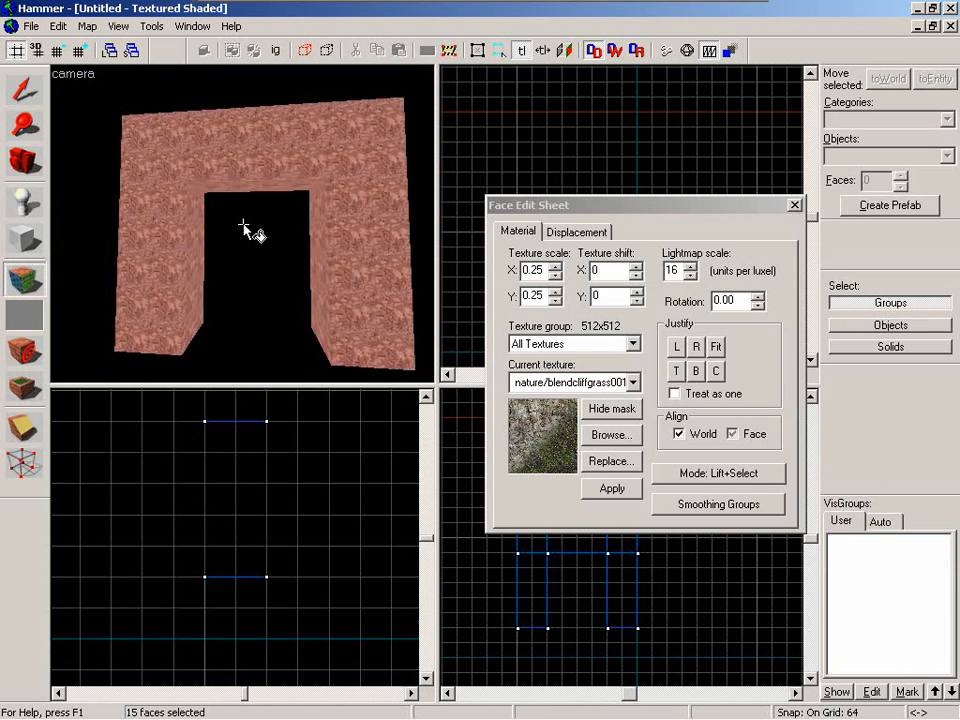
pyautogui.press('a')
pyautogui.press('z')
pyautogui.keyDown('ctrl'); pyautogui.click(244, 226); pyautogui.keyUp('ctrl')
pyautogui.keyDown('ctrl'); pyautogui.click(236, 129); pyautogui.keyUp('ctrl')
# - Add the three upward-facing faces along the top of the arch to the selection
pyautogui.press('z')
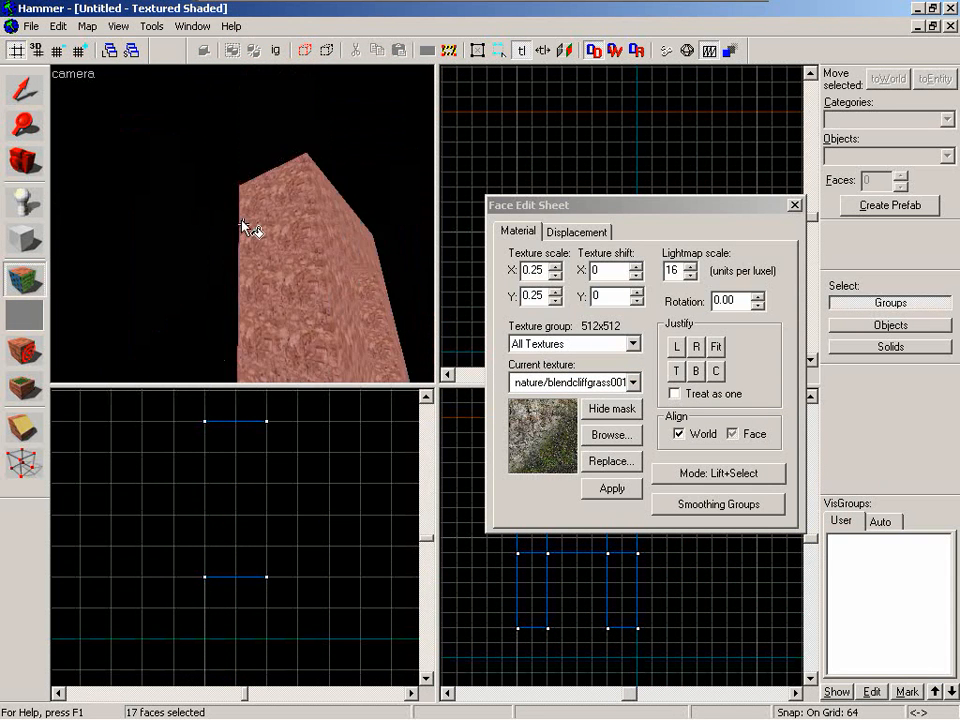
pyautogui.press('z')
pyautogui.press('s')
pyautogui.press('z')
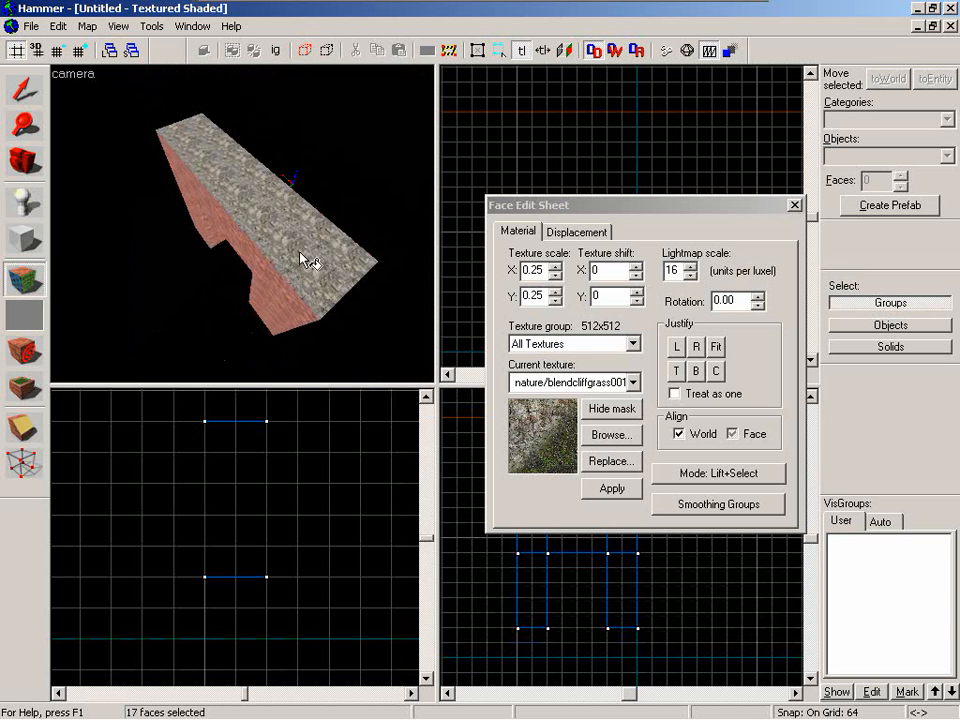
pyautogui.keyDown('ctrl'); pyautogui.click(301, 256); pyautogui.keyUp('ctrl')
pyautogui.keyDown('ctrl'); pyautogui.click(224, 161); pyautogui.keyUp('ctrl')
# - Examine the face selection up close where the blocks meet and all around the arch
pyautogui.press('z')
pyautogui.press('w')
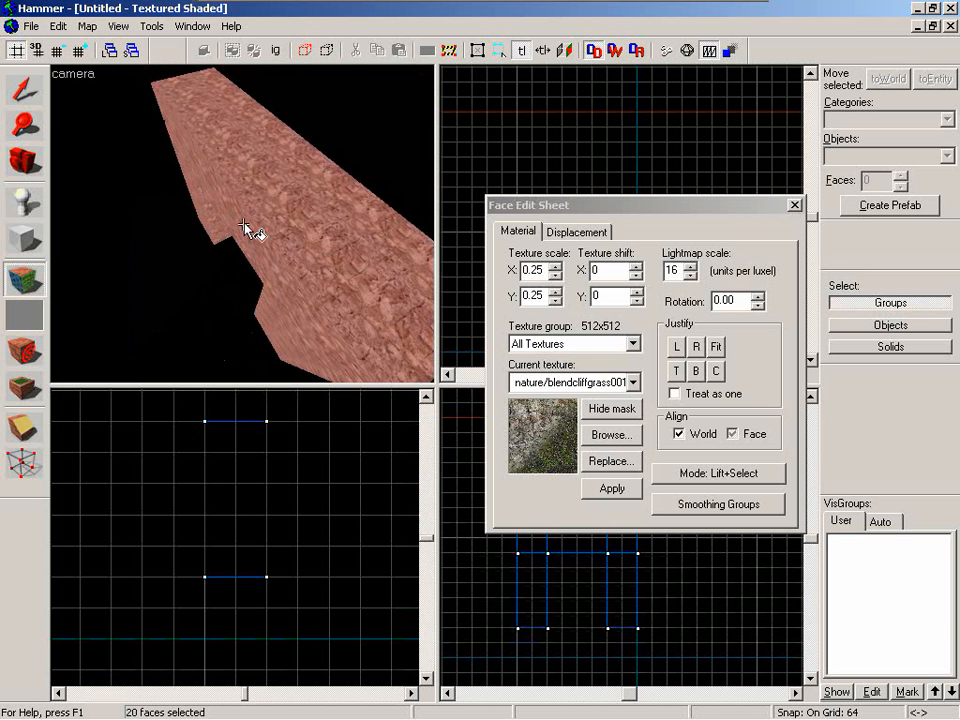
pyautogui.press('w')
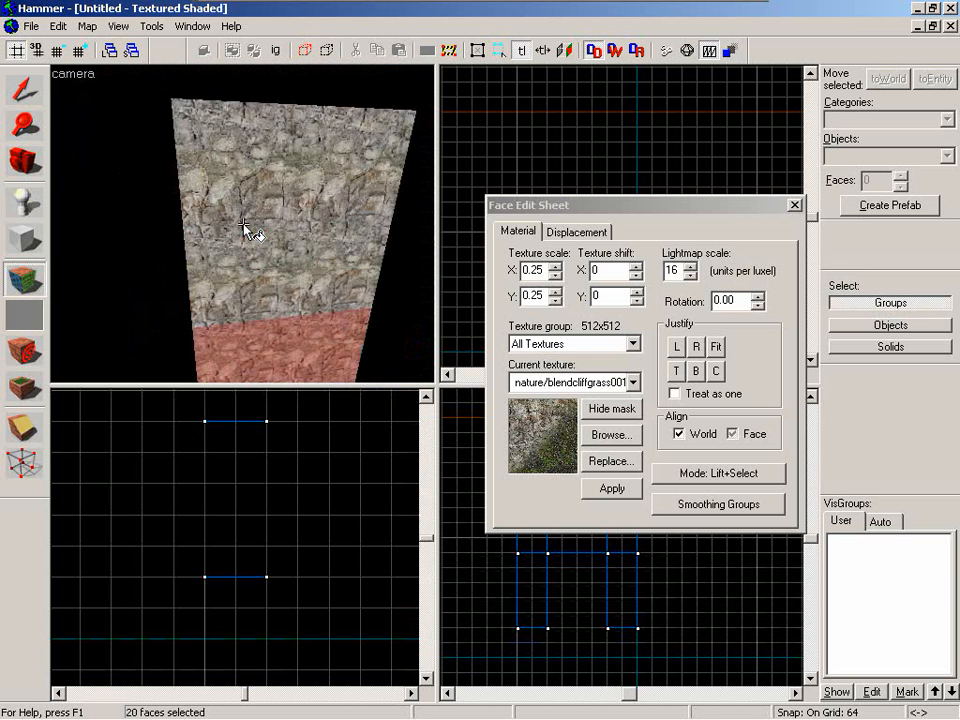
pyautogui.press('w')
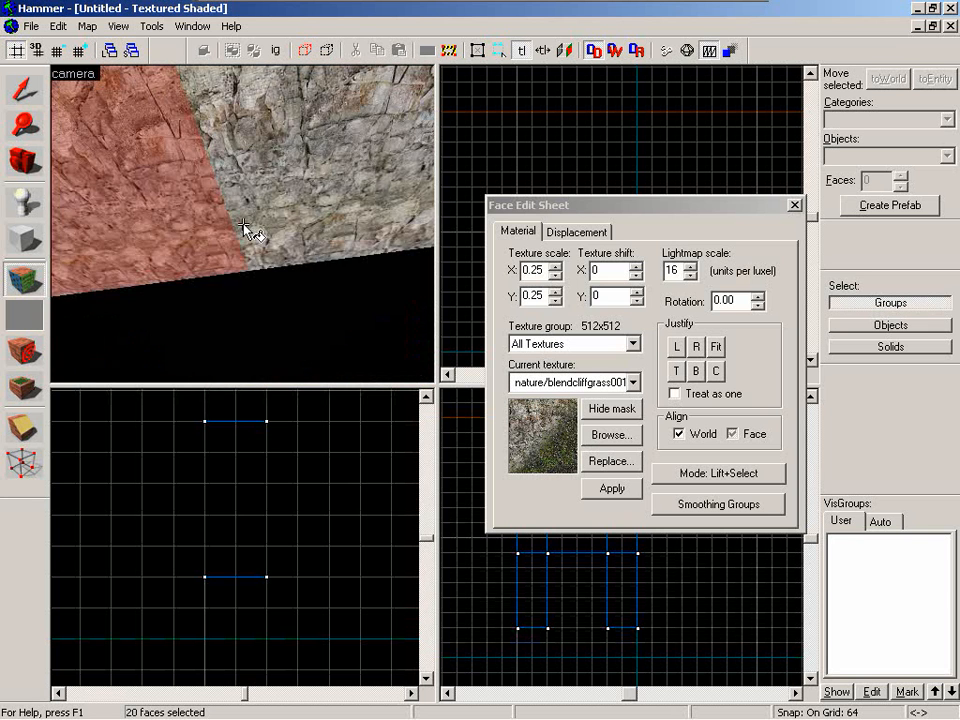
pyautogui.press('s')
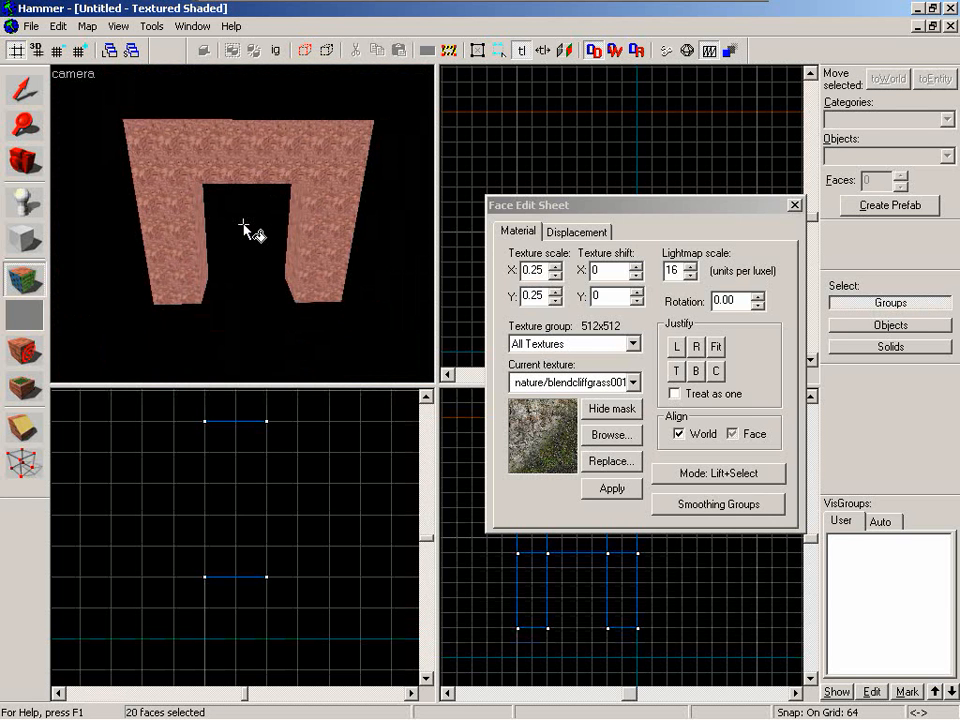
pyautogui.press('w')
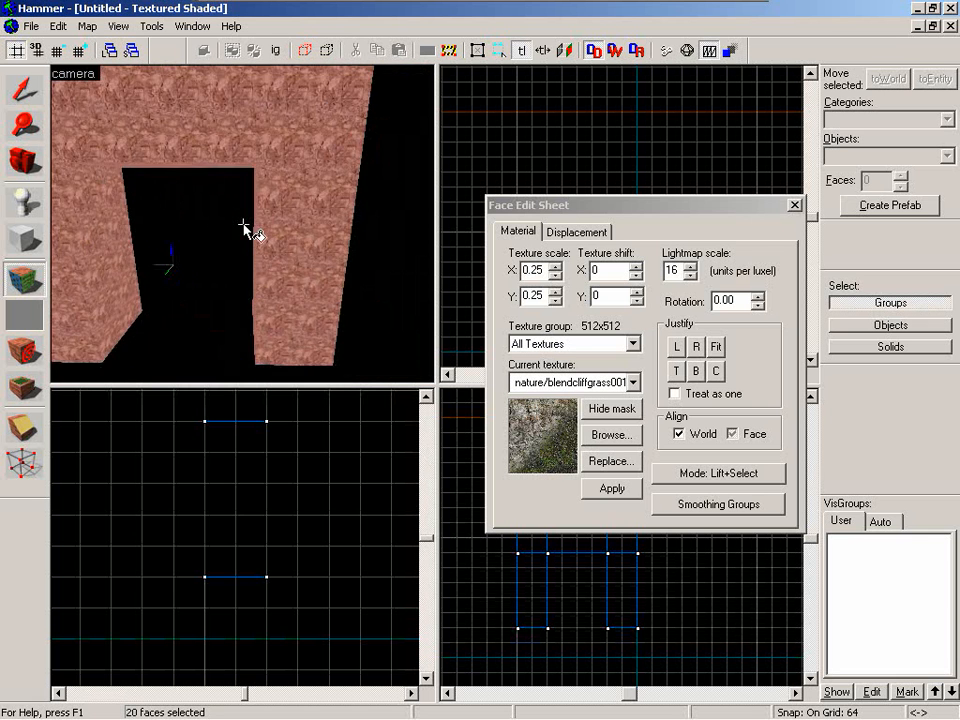
pyautogui.press('d')
pyautogui.press('a')
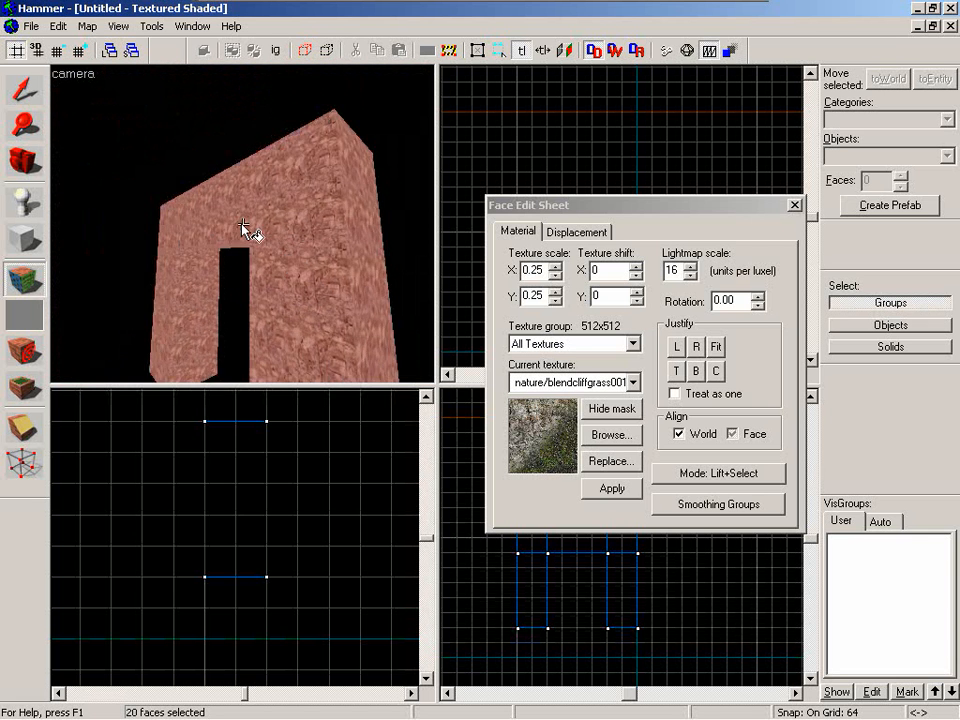
# - Create displacements with power 3 on all the selected faces of the arch
pyautogui.press('s')
pyautogui.press('w')
pyautogui.press('a')
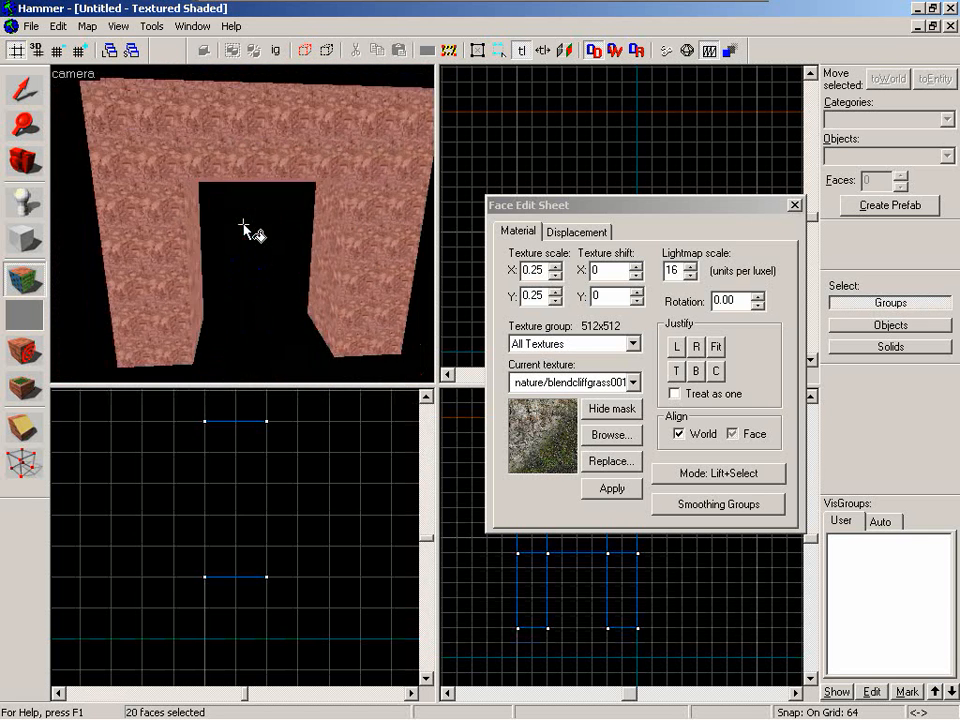
pyautogui.press('s')
pyautogui.press('z')
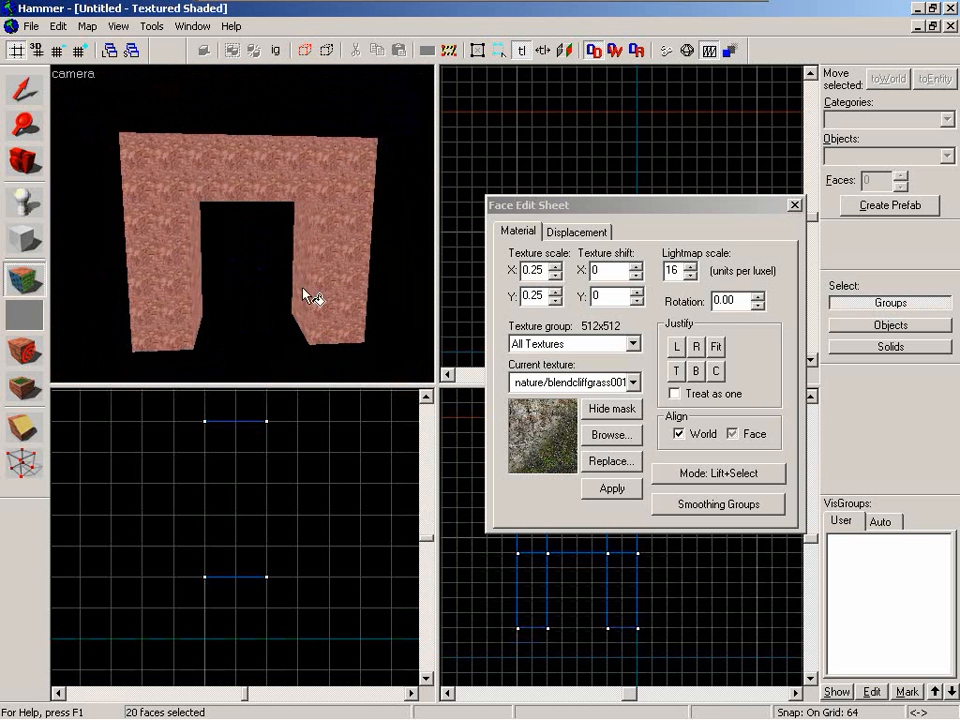
pyautogui.click(578, 232)
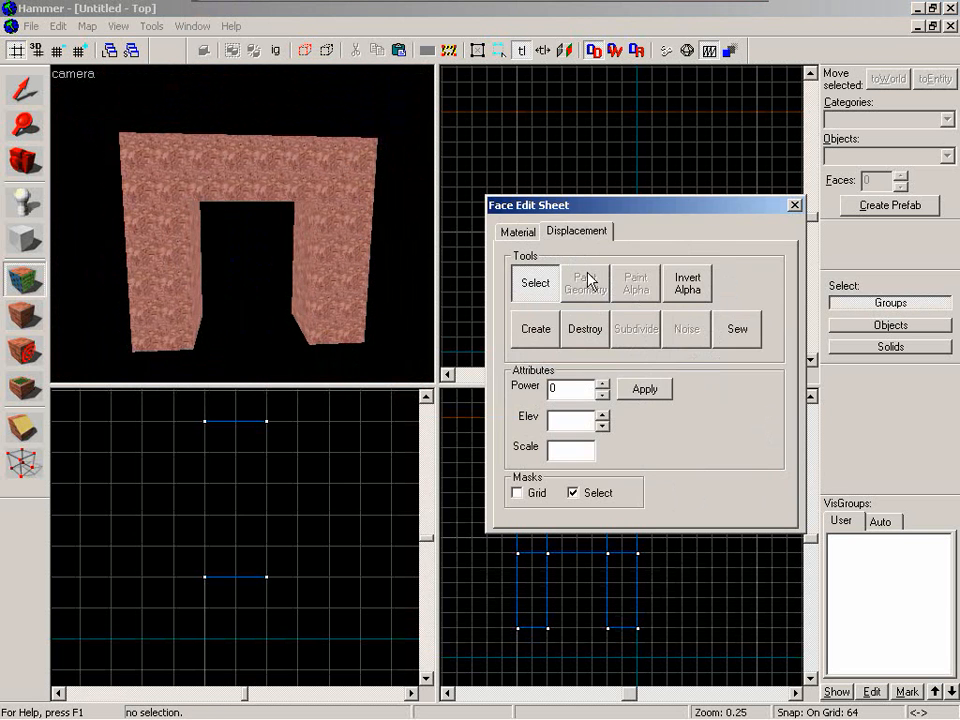
pyautogui.click(536, 329)
pyautogui.click(631, 390)
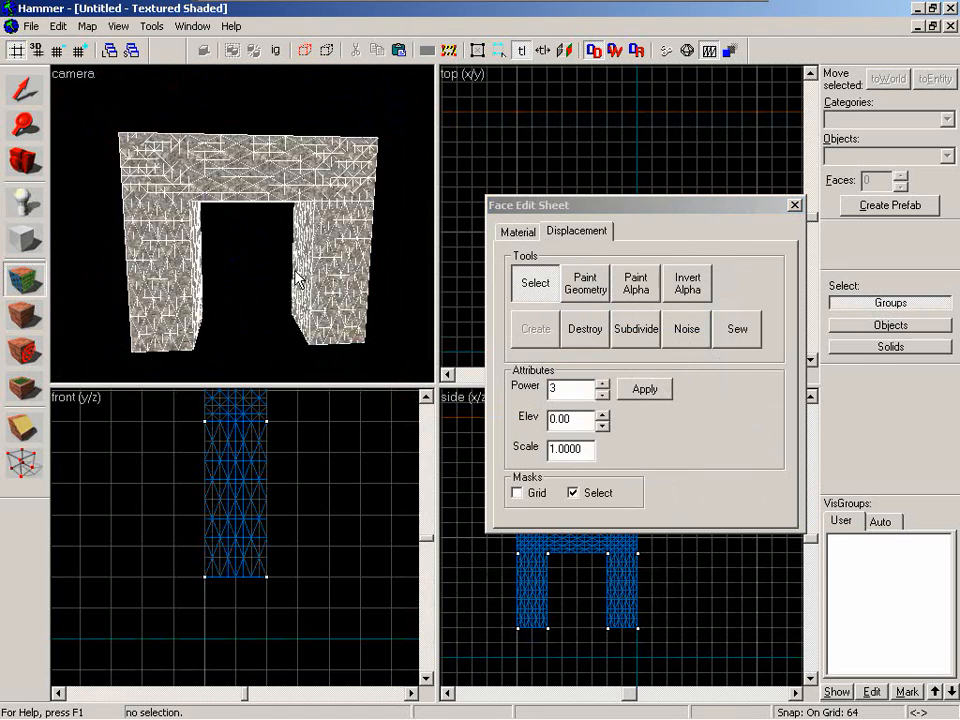
# - Subdivide the arch's selected displacement faces to round off its shape
pyautogui.press('z')
pyautogui.press('w')
pyautogui.press('a')
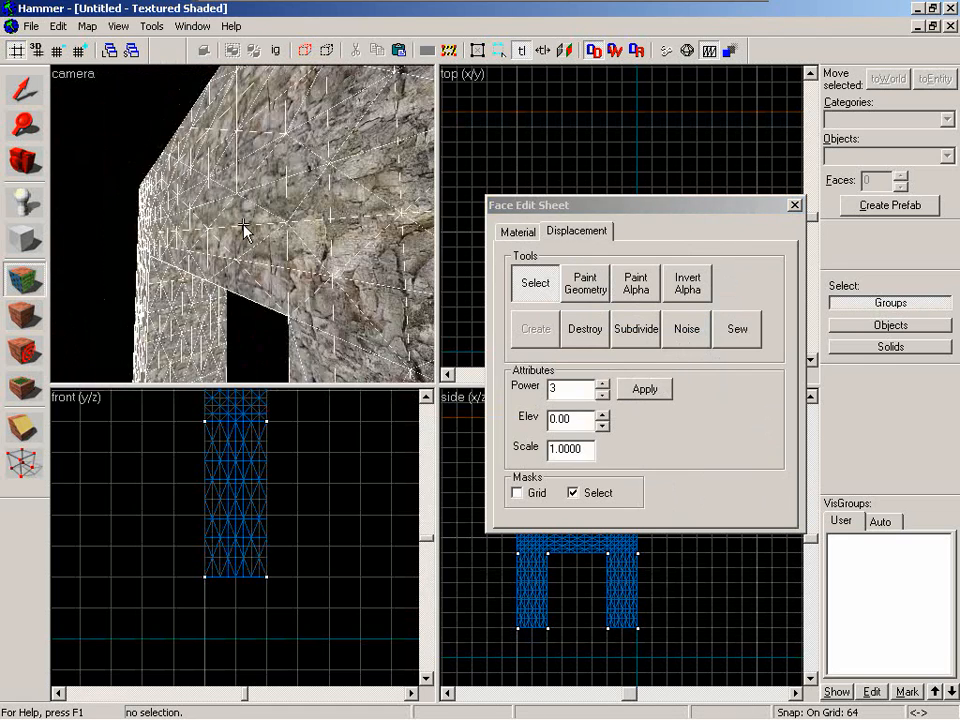
pyautogui.press('s')
pyautogui.press('w')
pyautogui.press('d')
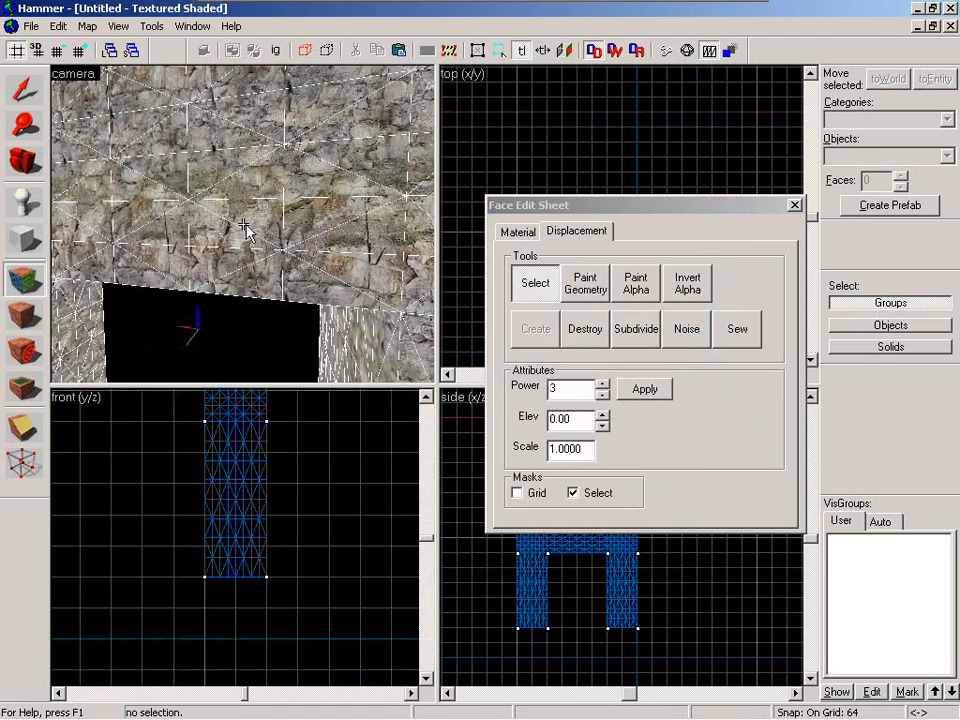
pyautogui.press('d')
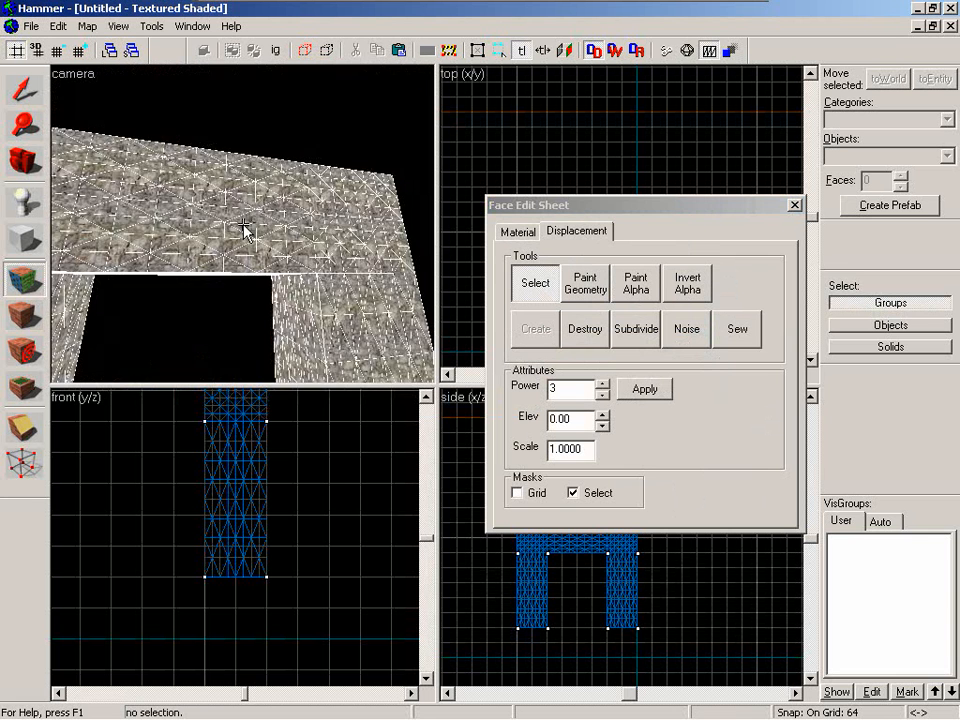
pyautogui.press('s')
pyautogui.press('w')
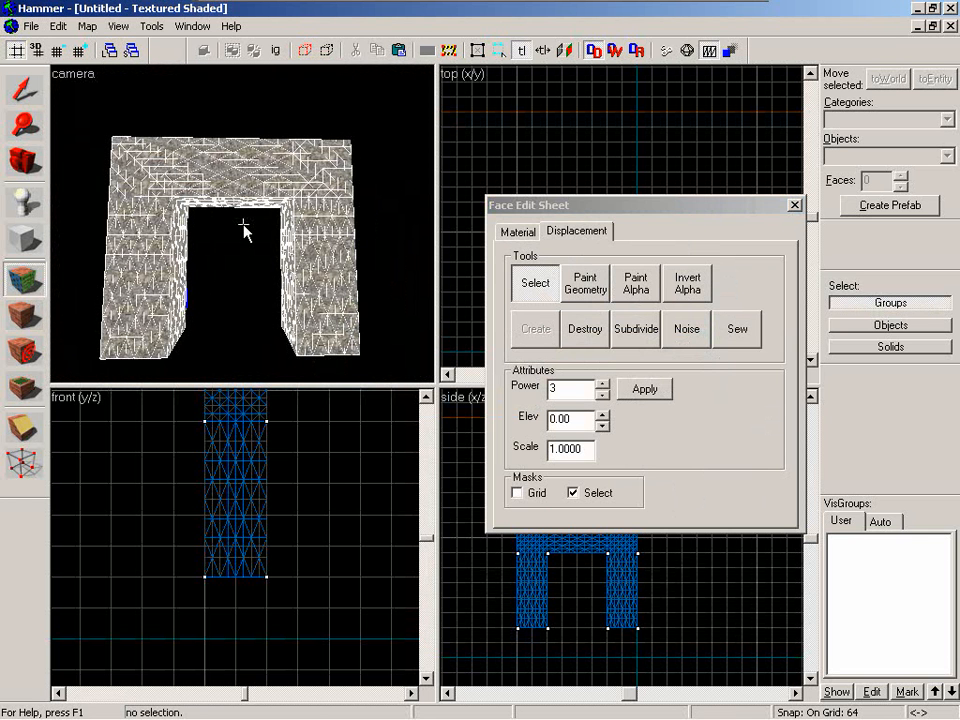
pyautogui.press('z')
pyautogui.click(639, 333)
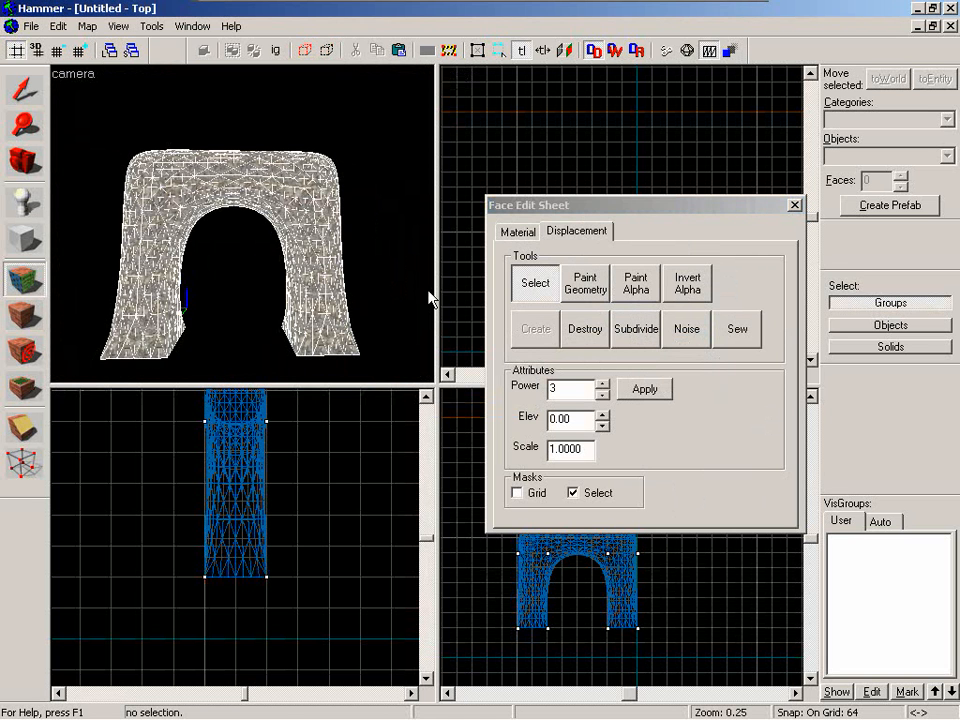
# - Examine the subdivided arch's rounded surfaces from several sides and close the Face Edit Sheet
pyautogui.moveTo(246, 229); pyautogui.dragTo(245, 230)
pyautogui.press('s')
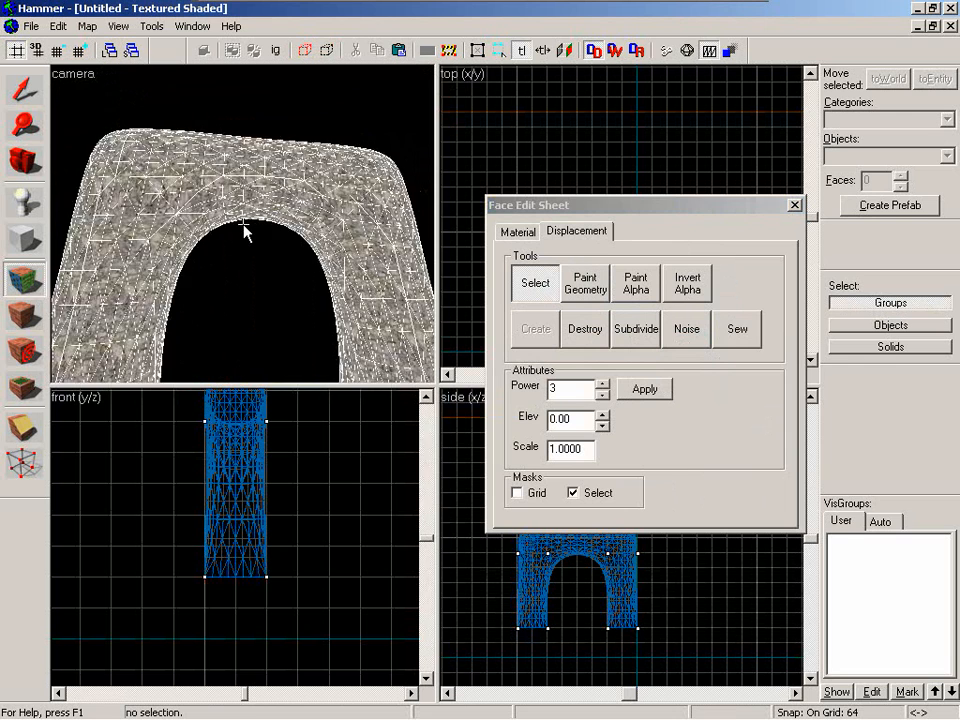
pyautogui.press('w')
pyautogui.press('a')
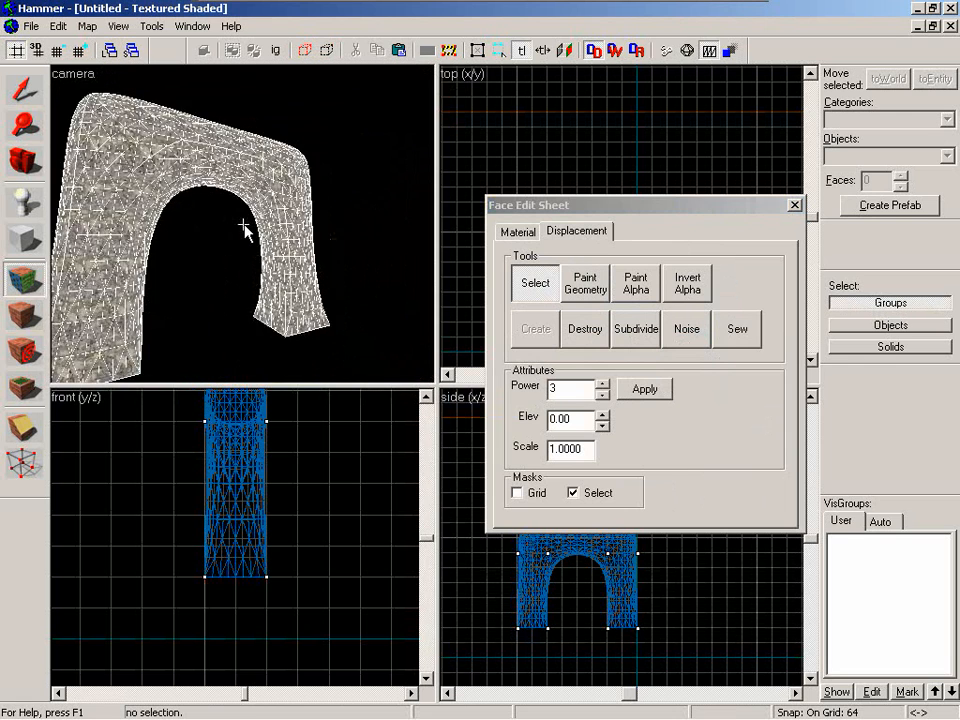
pyautogui.press('w')
pyautogui.press('d')
pyautogui.scroll(-6, 245, 230)
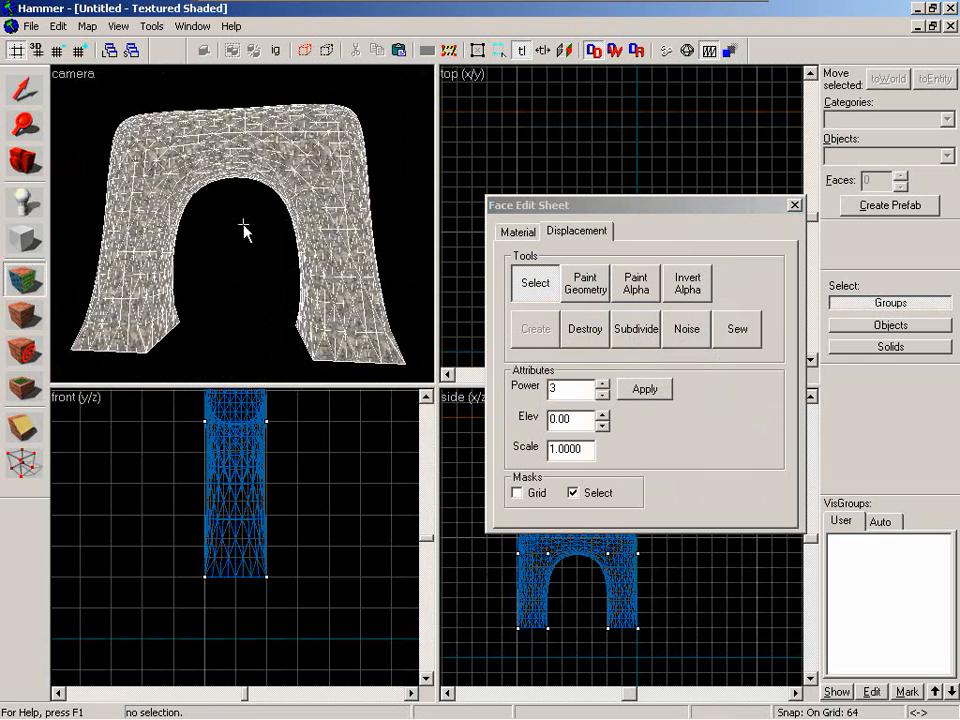
pyautogui.click(794, 205)
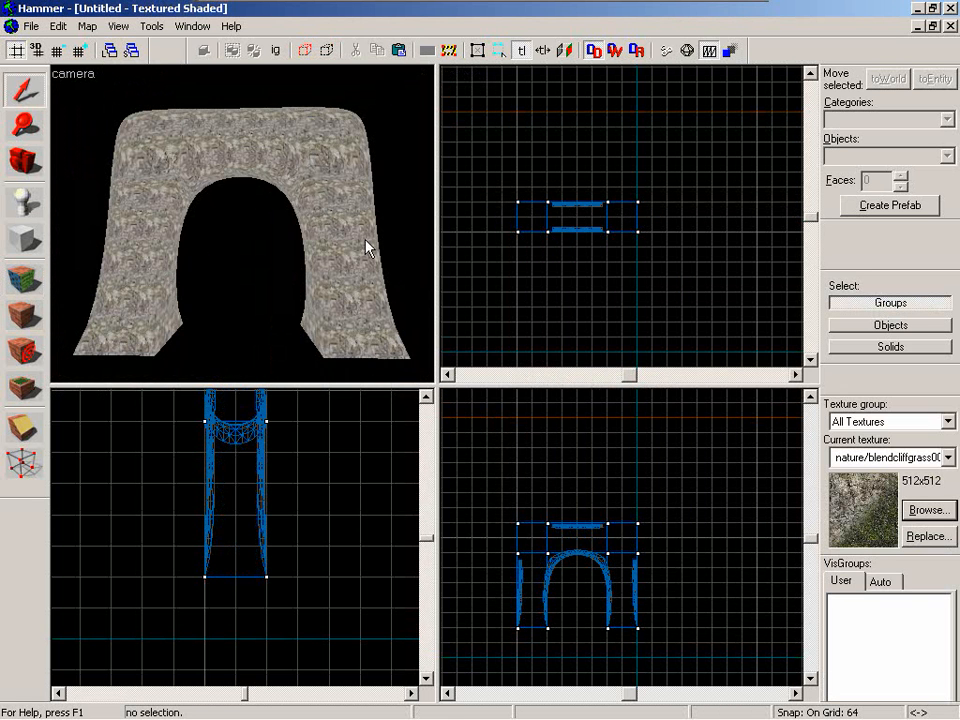
# - Move the upper outer vertices of both corner cubes 64 units outward and 64 units up in the side view
pyautogui.click(242, 168)
pyautogui.click(344, 173)
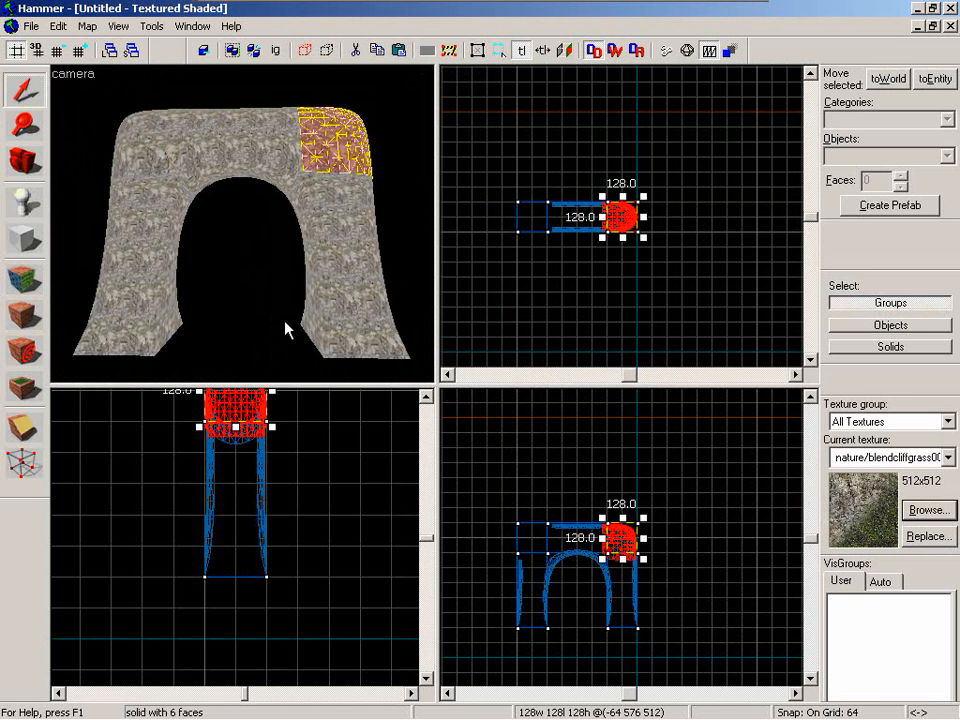
pyautogui.press('z')
pyautogui.press('z')
pyautogui.hotkey('ctrl', 'e')
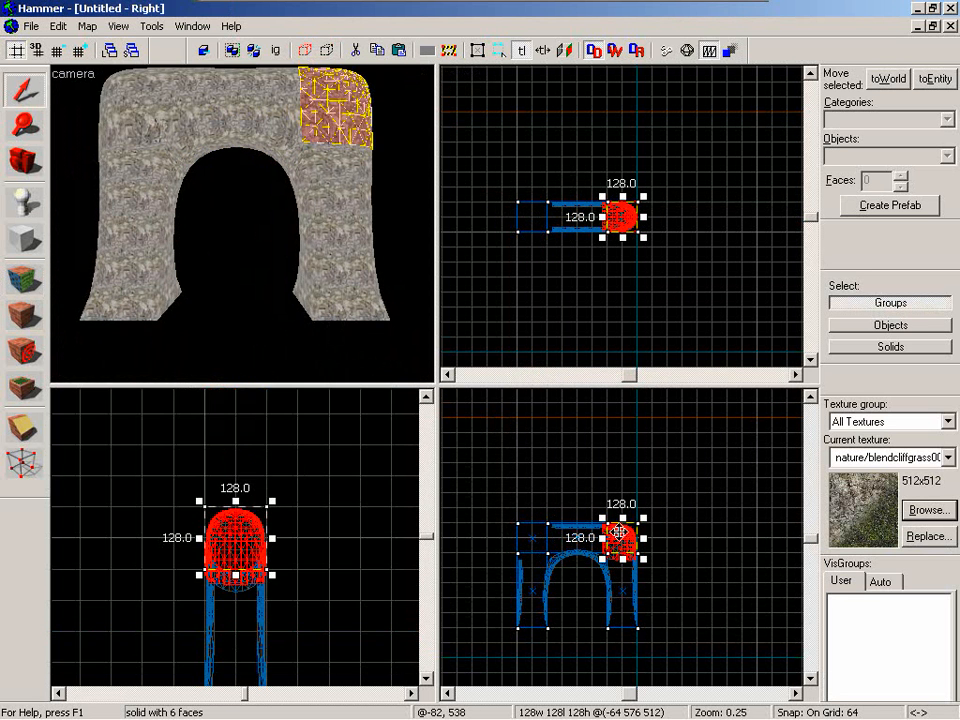
pyautogui.scroll(1, 581, 598)
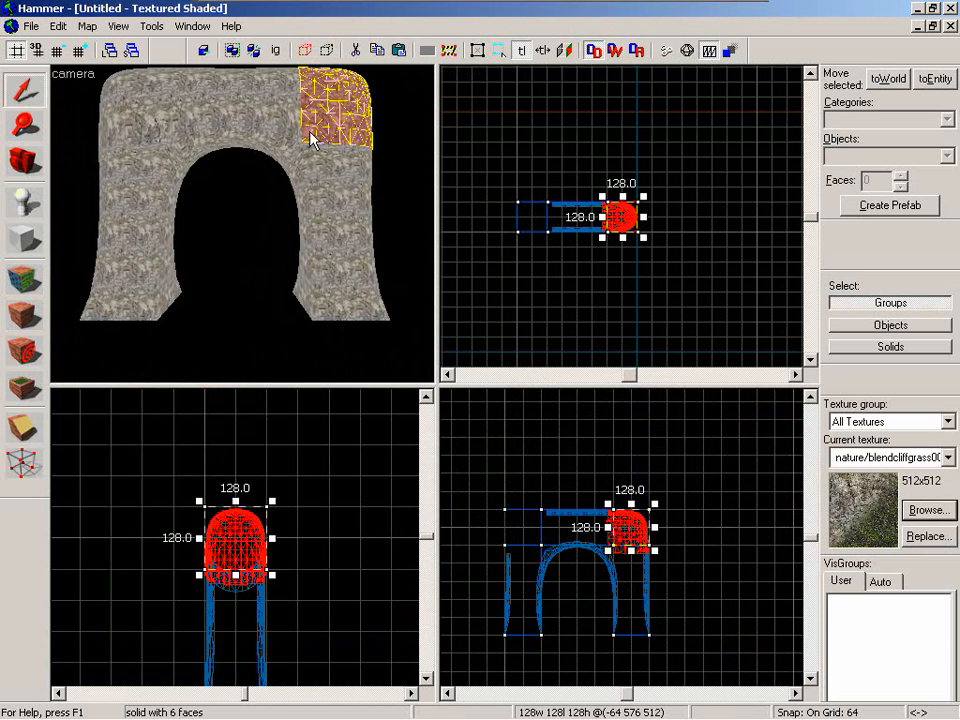
pyautogui.click(29, 468)
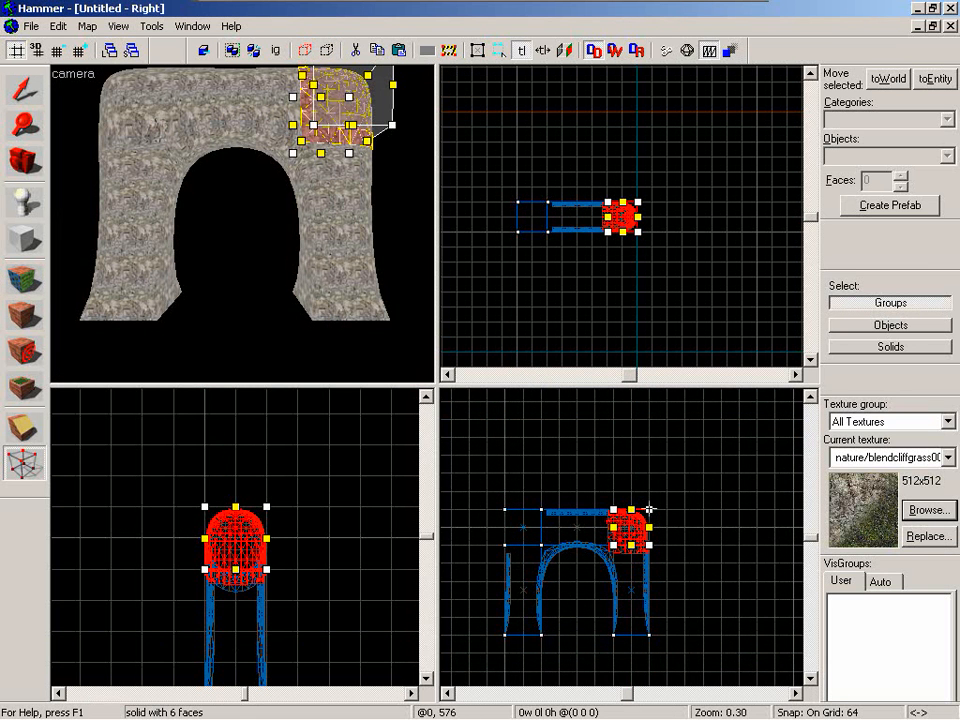
pyautogui.moveTo(648, 508); pyautogui.dragTo(666, 490)
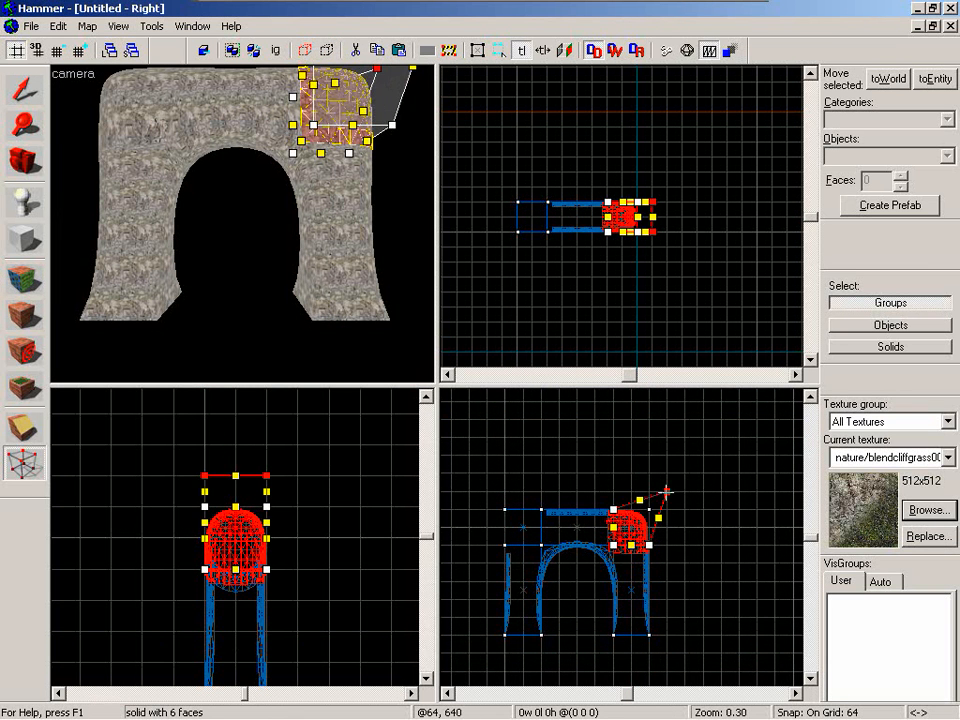
pyautogui.click(100, 78)
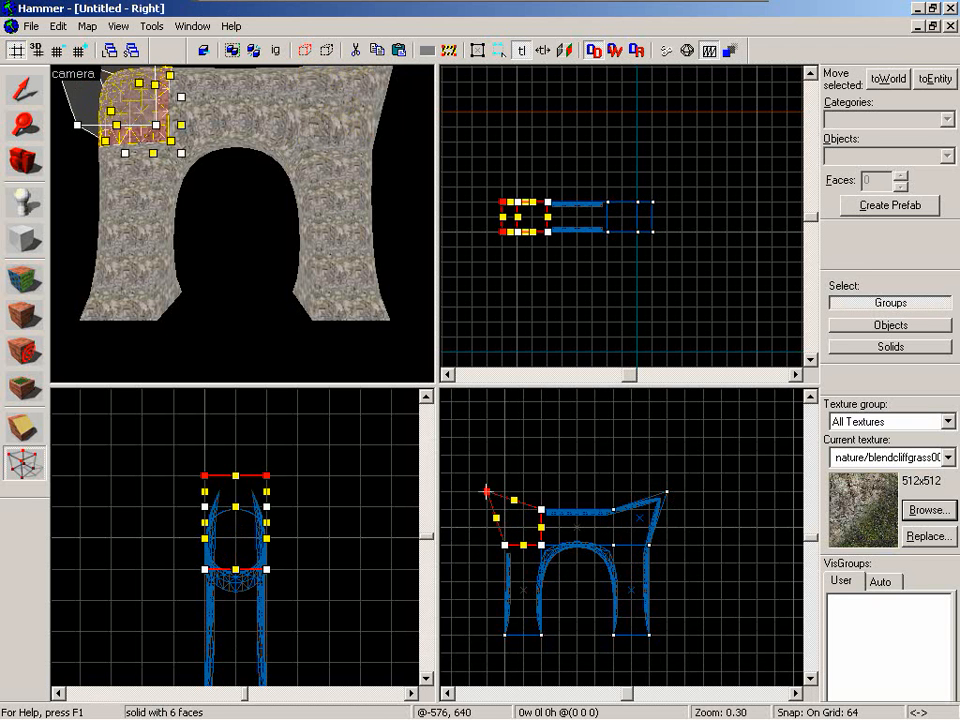
pyautogui.click(22, 90)
# - Examine the two flared corner blocks, selected together and singly, and their joins with the rest of the arch
pyautogui.scroll(3, 243, 230)
pyautogui.scroll(-5, 245, 228)
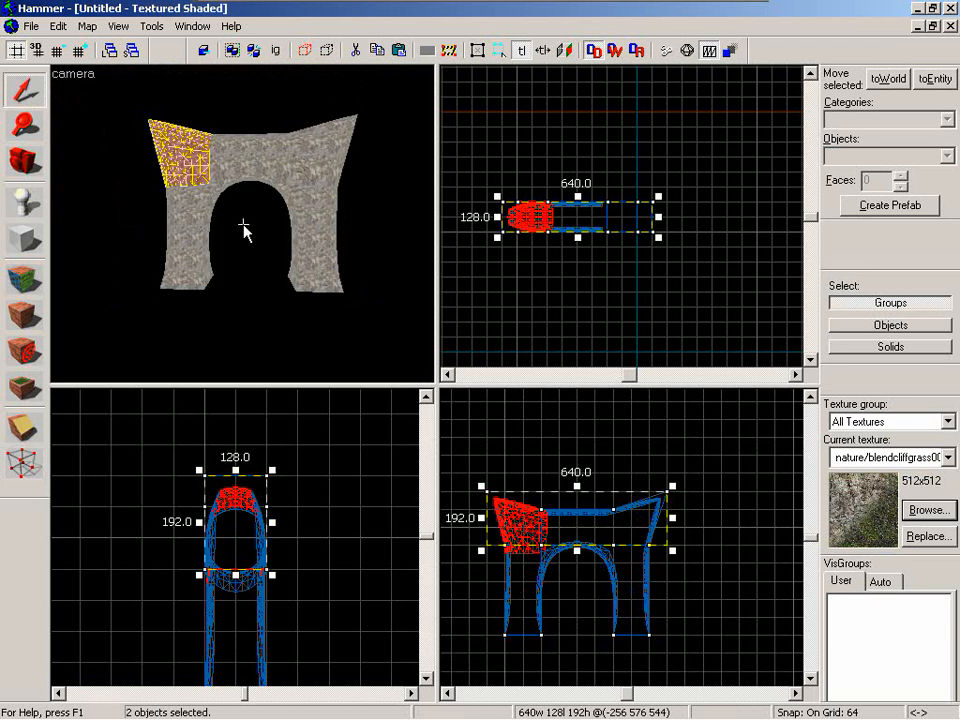
pyautogui.click(320, 213)
pyautogui.keyDown('ctrl'); pyautogui.click(167, 202); pyautogui.keyUp('ctrl')
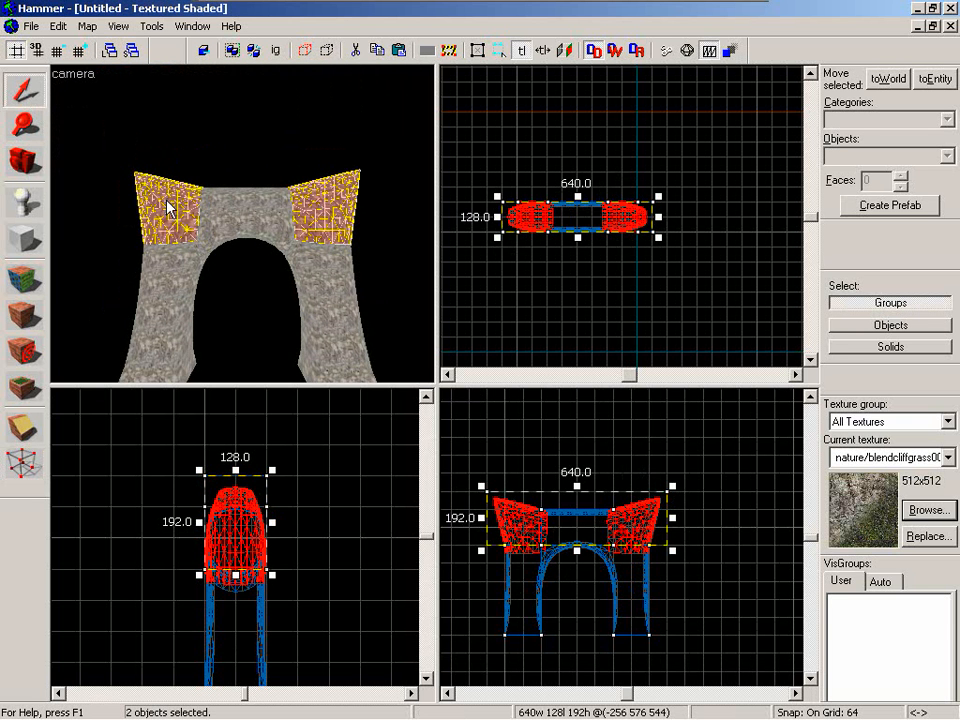
pyautogui.click(338, 202)
pyautogui.press('z')
pyautogui.press('d')
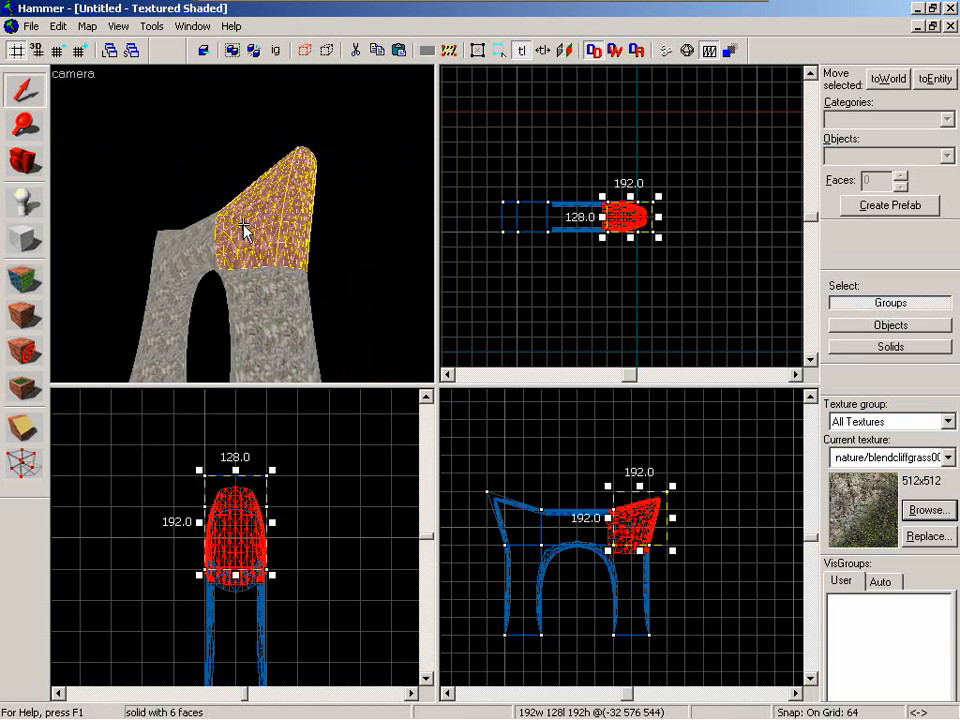
pyautogui.press('d')
pyautogui.press('w')
pyautogui.press('a')
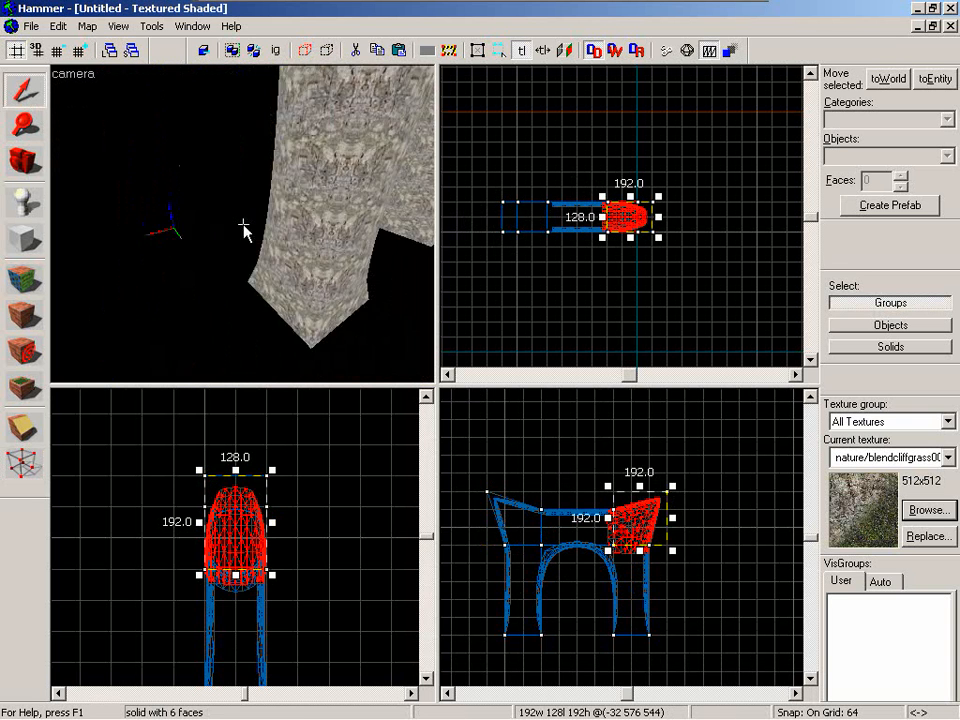
pyautogui.press('a')
pyautogui.press('s')
pyautogui.press('z')
# - Move the bottom inner vertices of both pillars 64 units toward the middle of the opening
pyautogui.click(269, 238)
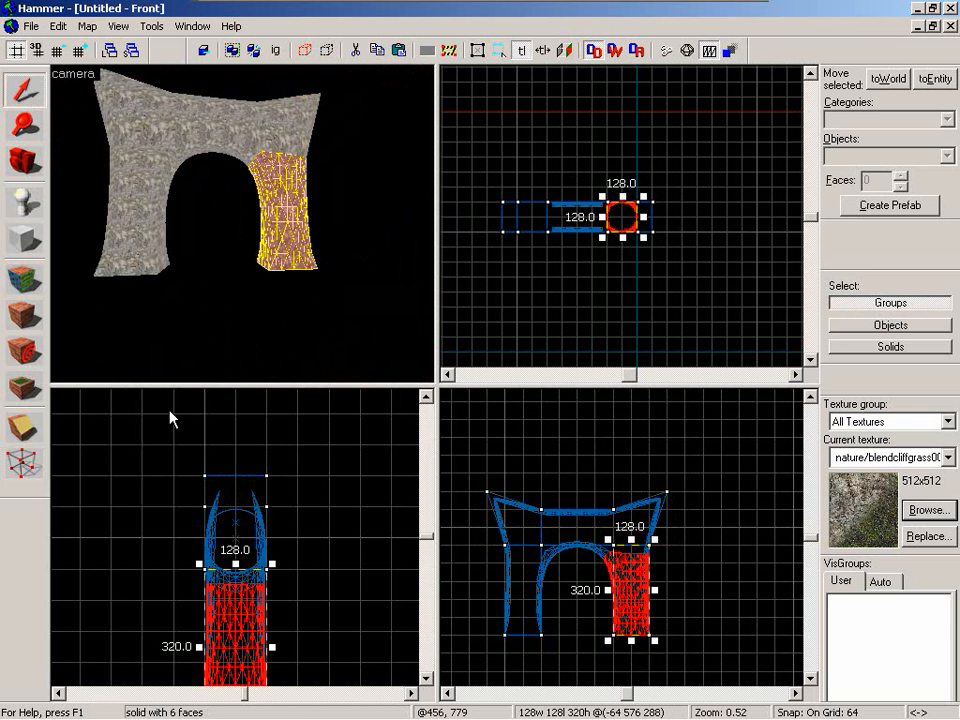
pyautogui.click(30, 462)
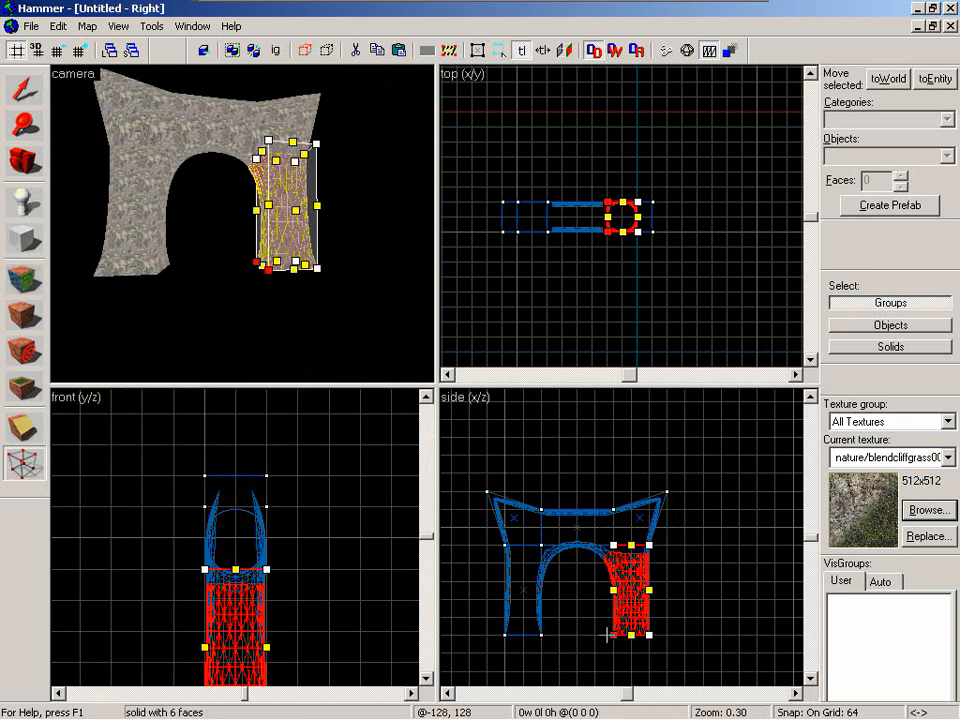
pyautogui.moveTo(610, 634); pyautogui.dragTo(585, 635)
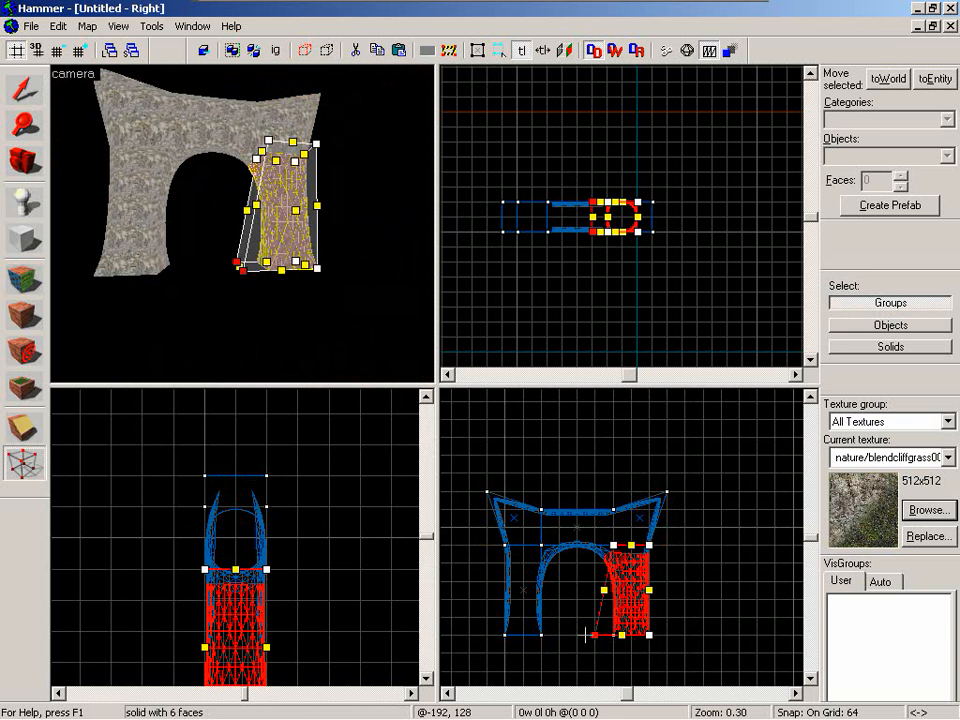
pyautogui.click(165, 262)
pyautogui.moveTo(541, 634); pyautogui.dragTo(560, 636)
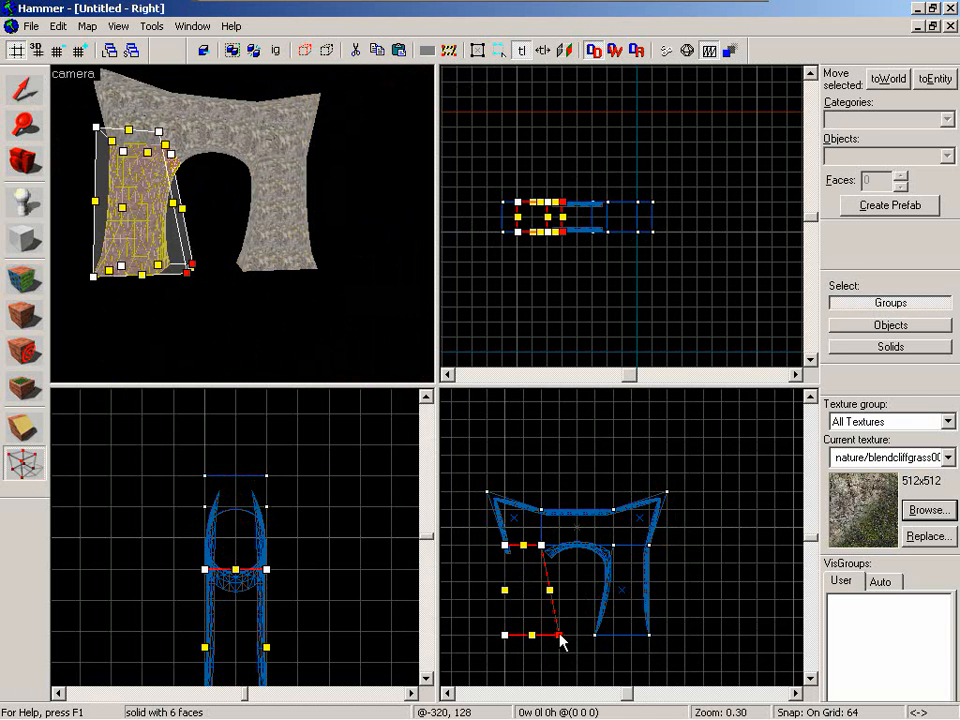
pyautogui.hotkey('shift', 's')
# - Examine the reshaped pillars and the narrowed opening of the arch up close and from a distance
pyautogui.keyDown('ctrl'); pyautogui.click(168, 227); pyautogui.keyUp('ctrl')
pyautogui.press('z')
pyautogui.press('w')
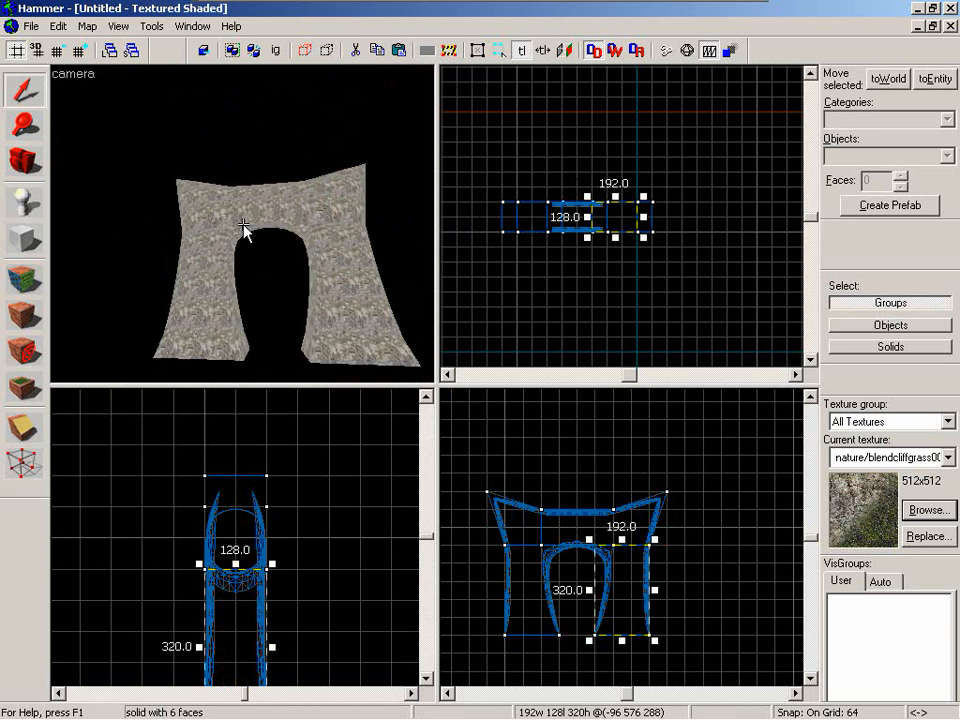
pyautogui.press('a')
pyautogui.press('s')
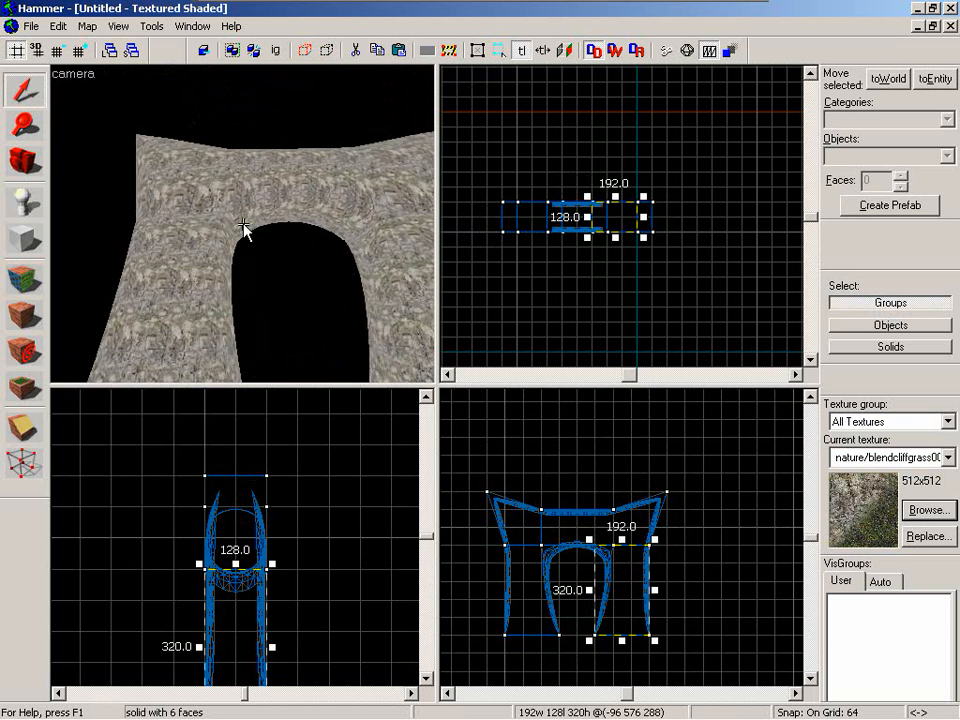
pyautogui.press('w')
pyautogui.press('z')
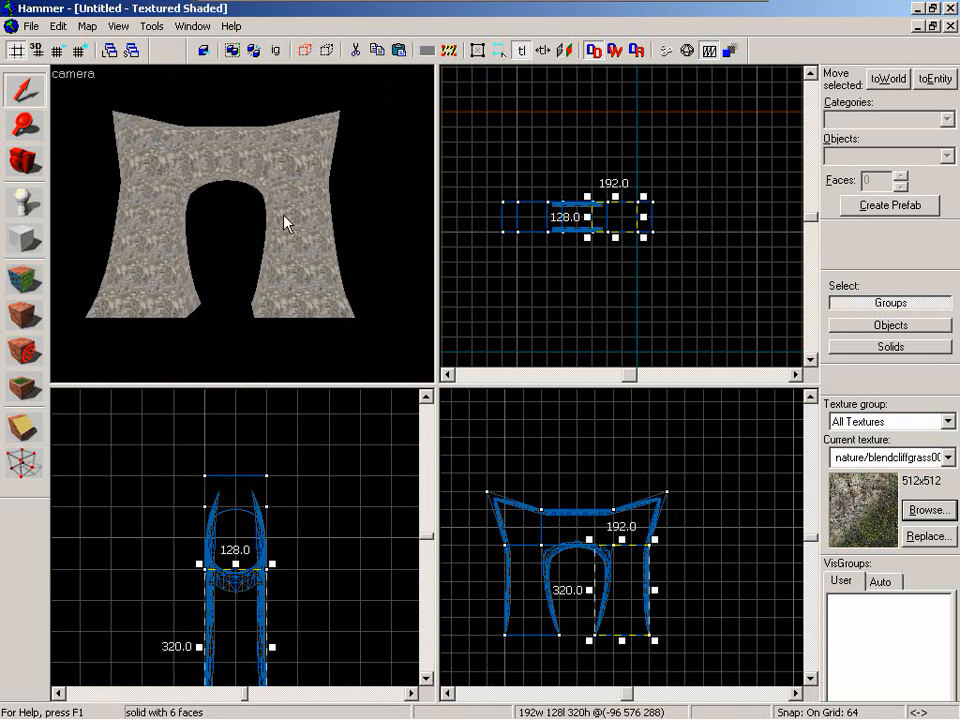
# - Divide the arch's middle top block into two adjoining halves, each 128 units wide
pyautogui.click(249, 163)
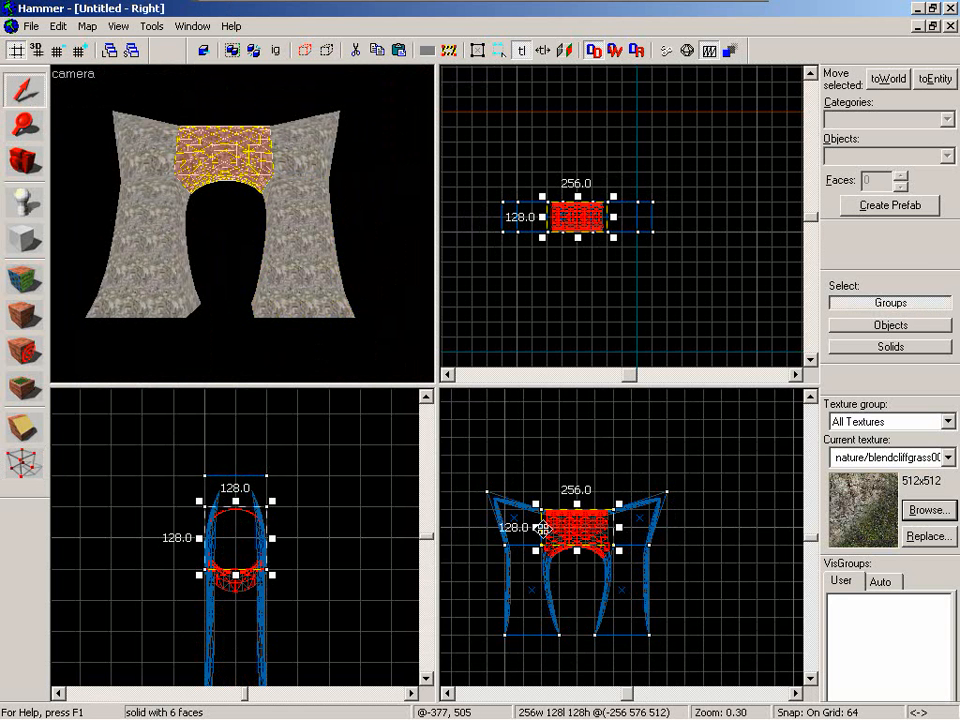
pyautogui.moveTo(540, 530); pyautogui.dragTo(585, 553)
pyautogui.hotkey('ctrl', 'e')
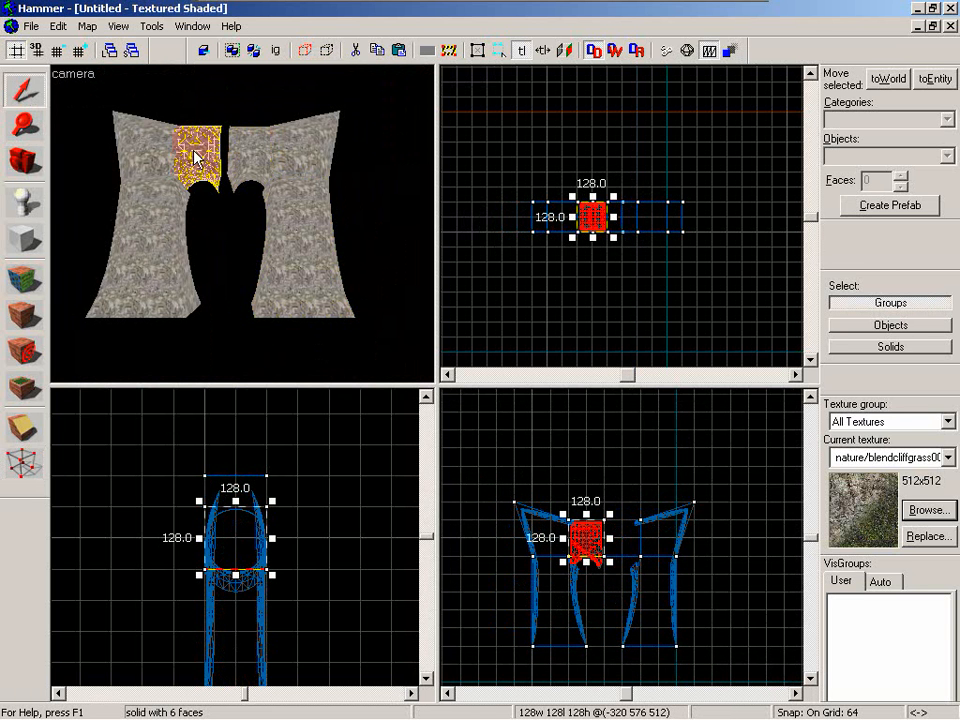
# - Examine the displacement surfaces where the two halves of the middle block meet, from both sides of the arch
pyautogui.press('Escape')
pyautogui.press('z')
pyautogui.press('w')
pyautogui.scroll(8, 246, 229)
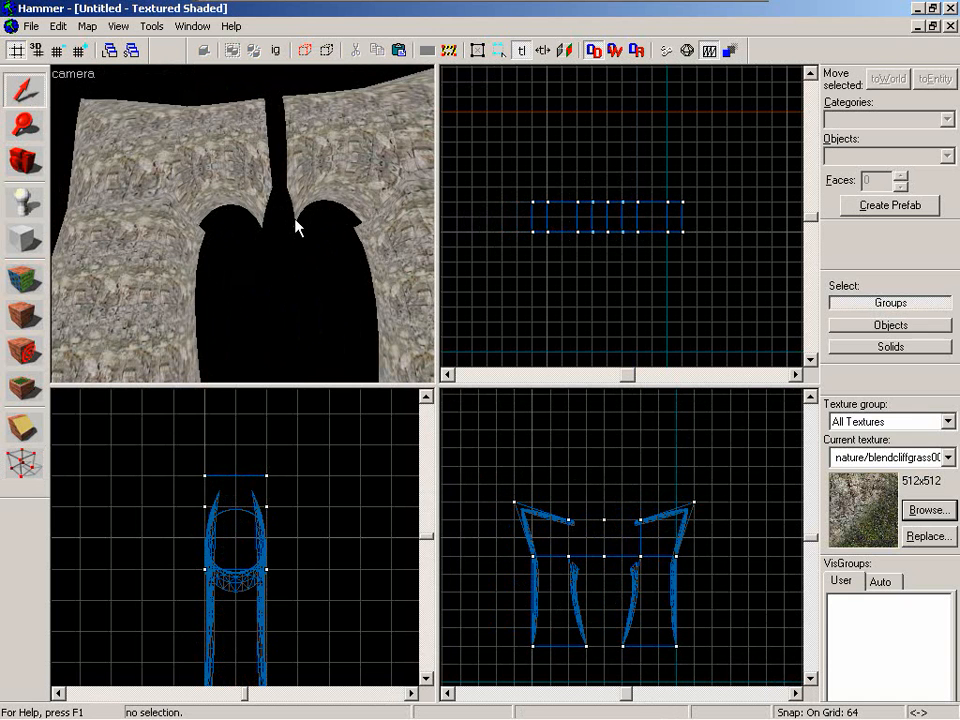
pyautogui.click(294, 206)
pyautogui.press('z')
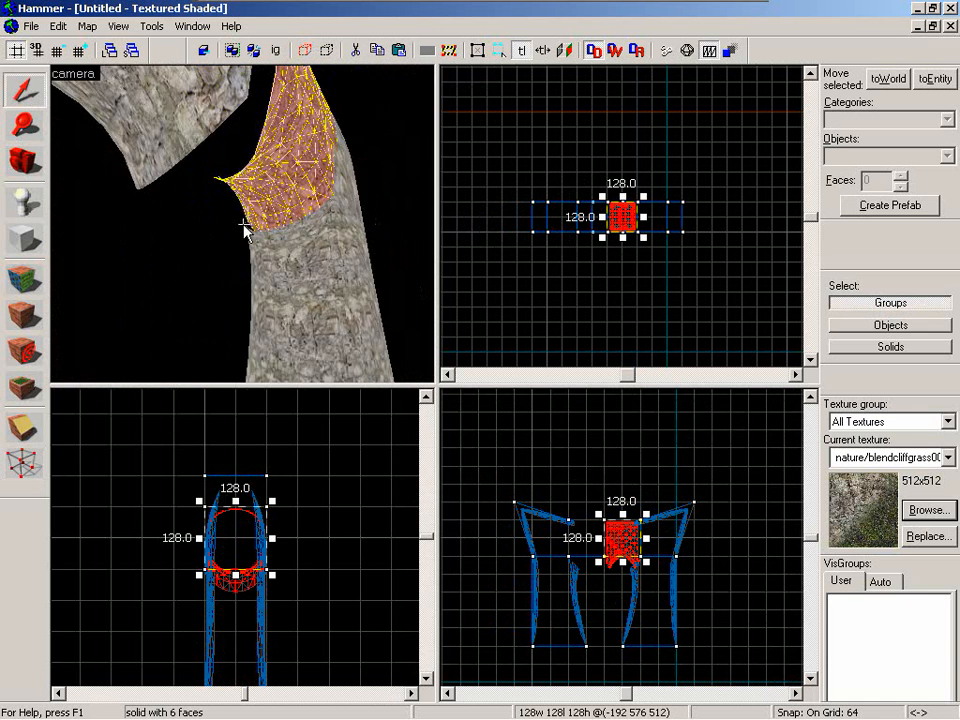
pyautogui.press('s')
pyautogui.press('z')
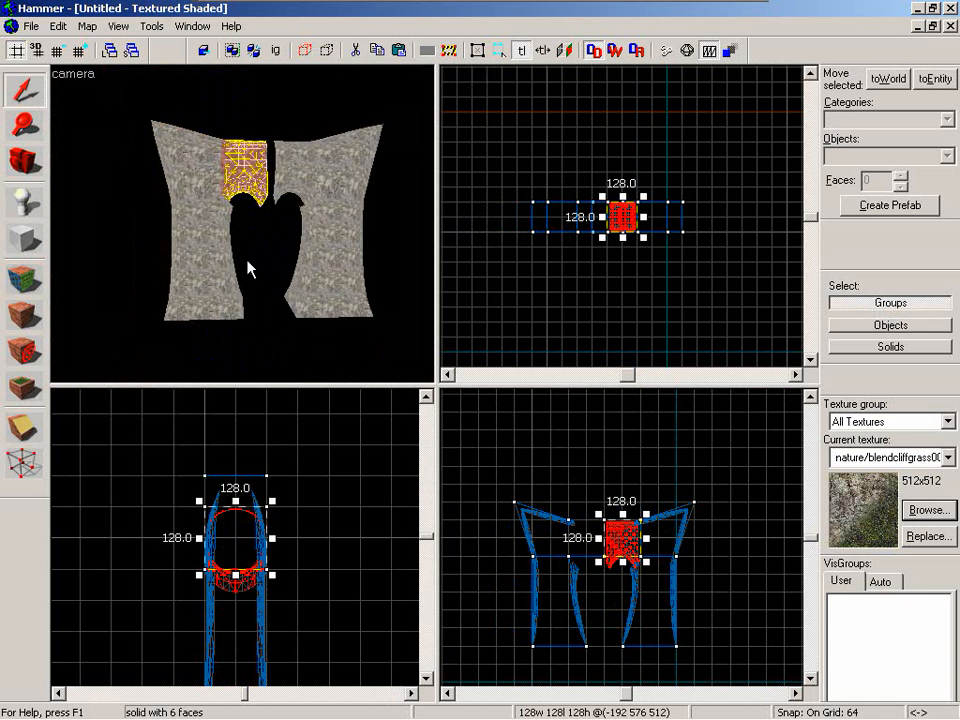
# - Subdivide the displacement surfaces of all six blocks of the arch together
pyautogui.click(220, 240)
pyautogui.keyDown('ctrl'); pyautogui.click(200, 186); pyautogui.keyUp('ctrl')
pyautogui.keyDown('ctrl'); pyautogui.click(300, 180); pyautogui.keyUp('ctrl')
pyautogui.keyDown('ctrl'); pyautogui.click(320, 260); pyautogui.keyUp('ctrl')
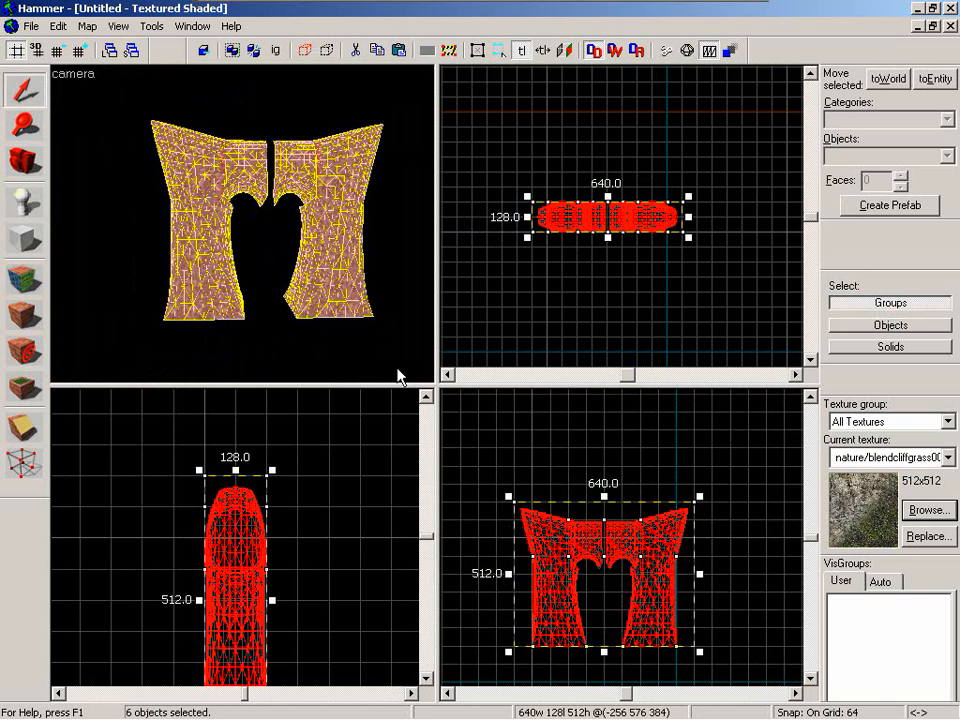
pyautogui.hotkey('shift', 'a')
pyautogui.click(576, 230)
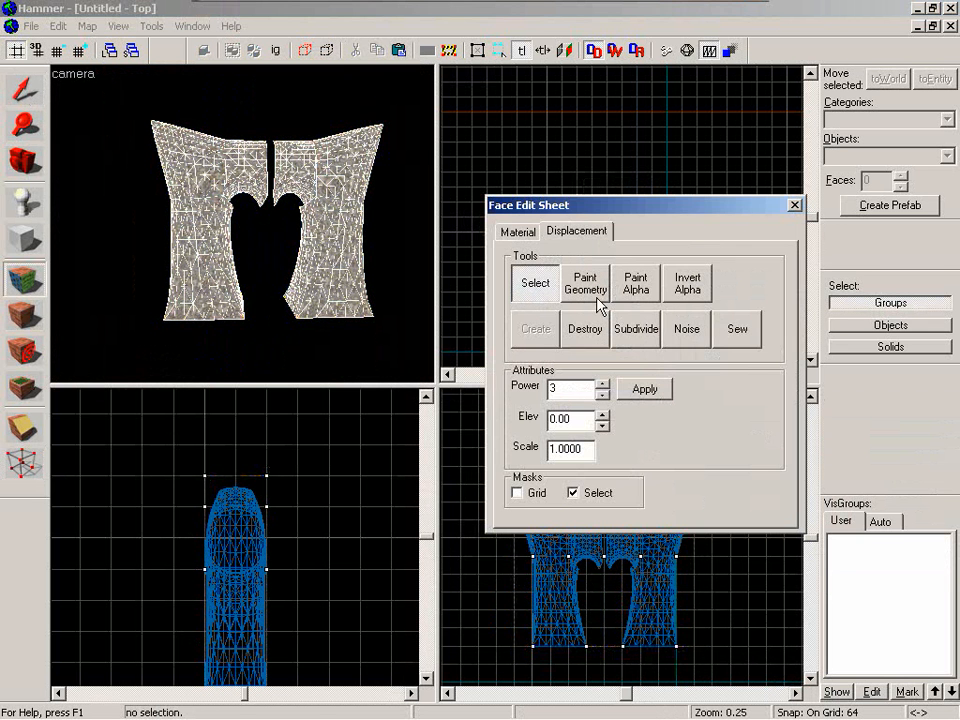
pyautogui.click(637, 328)
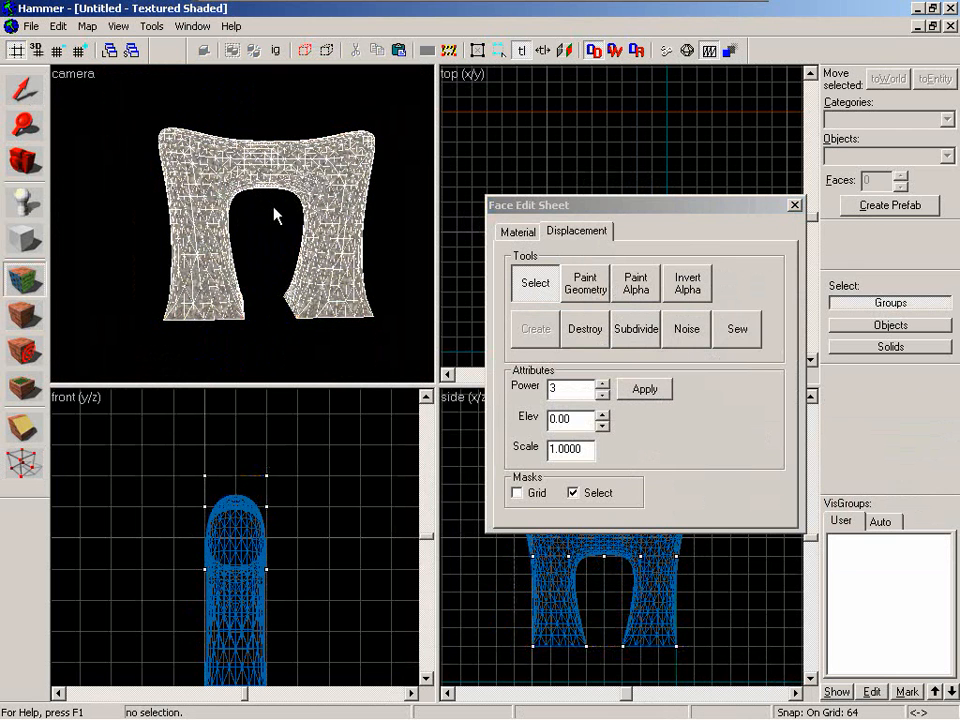
# - Examine the subdivided arch's outer corners, narrow side, top edge and inner opening from several angles
pyautogui.press('z')
pyautogui.press('w')
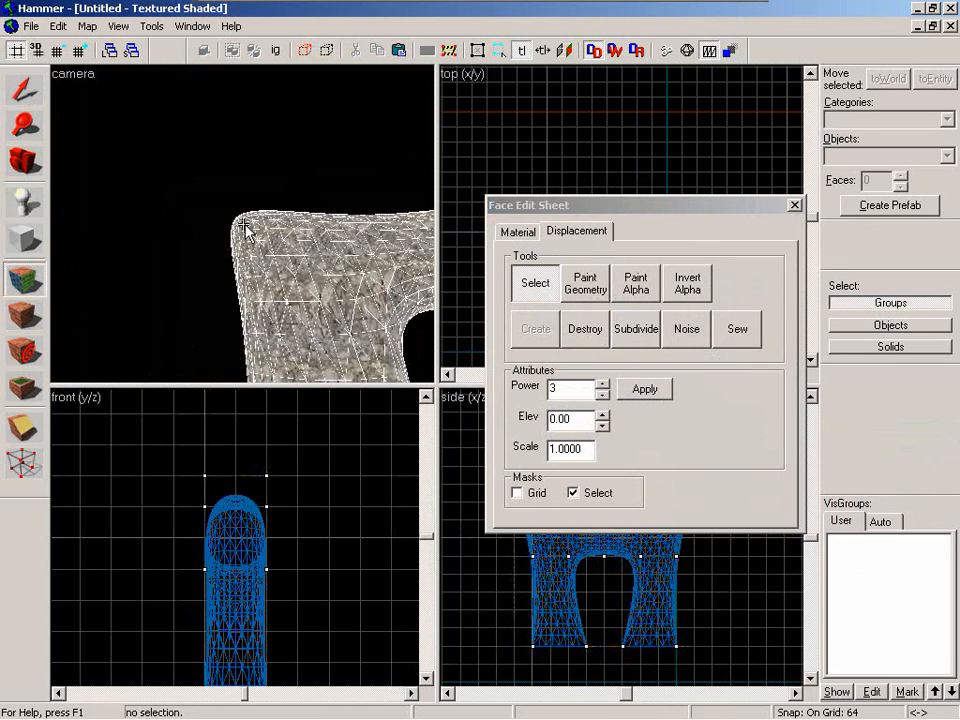
pyautogui.press('a')
pyautogui.press('s')
pyautogui.press('a')
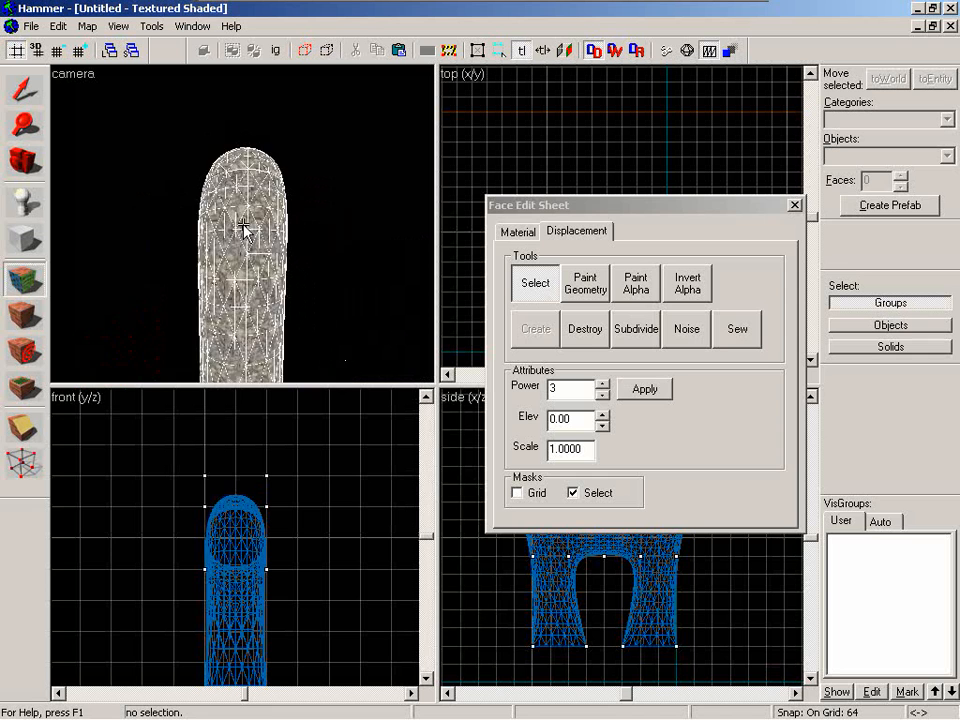
pyautogui.press('a')
pyautogui.press('w')
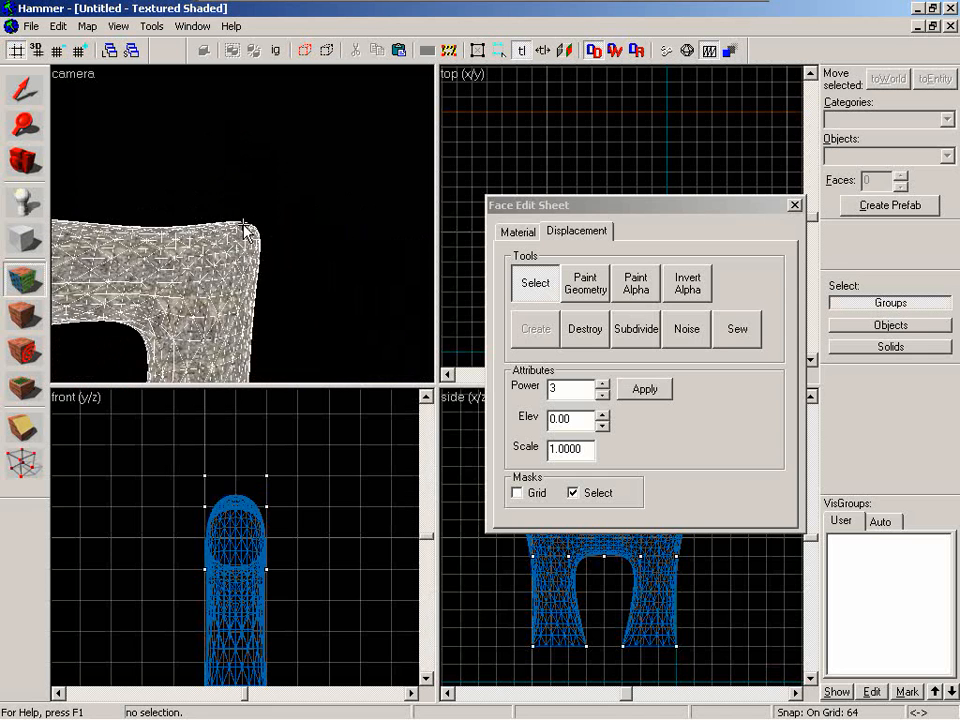
pyautogui.press('Down')
pyautogui.press('Down')
pyautogui.press('Down')
pyautogui.press('Down')
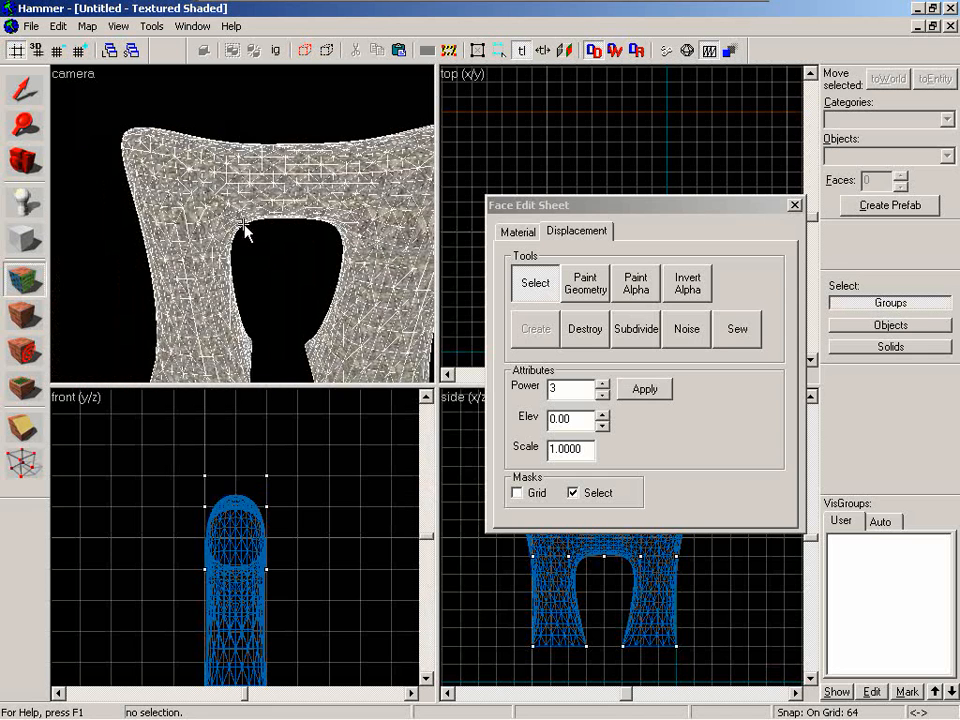
pyautogui.press('w')
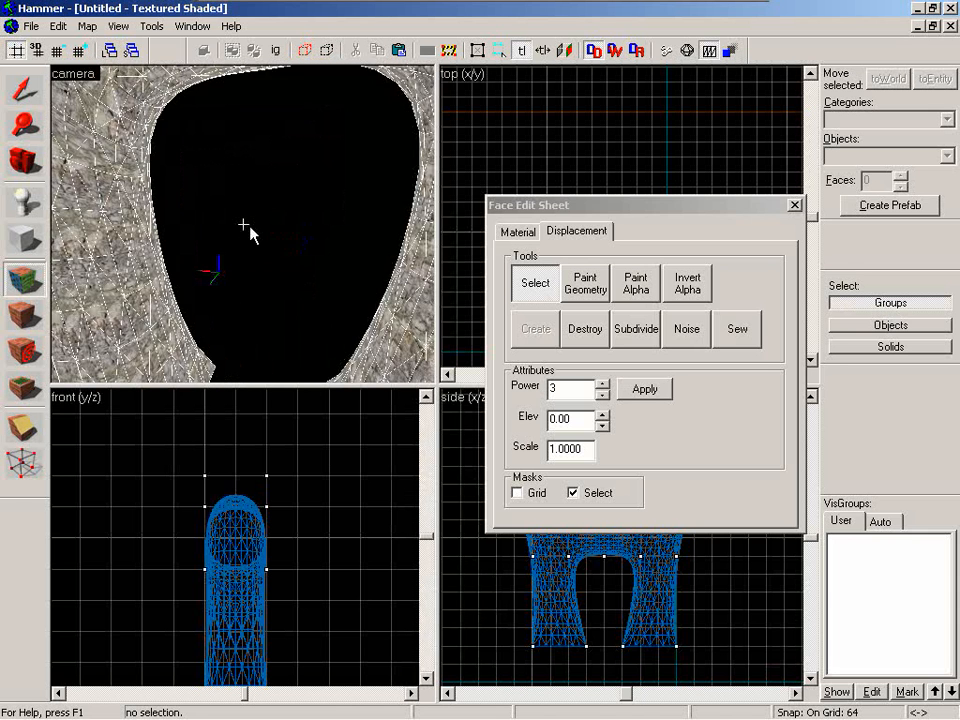
pyautogui.press('Down')
pyautogui.press('Down')
pyautogui.press('Down')
# - Move the shared bottom vertices where the two middle top blocks meet 64 units down
pyautogui.click(241, 216)
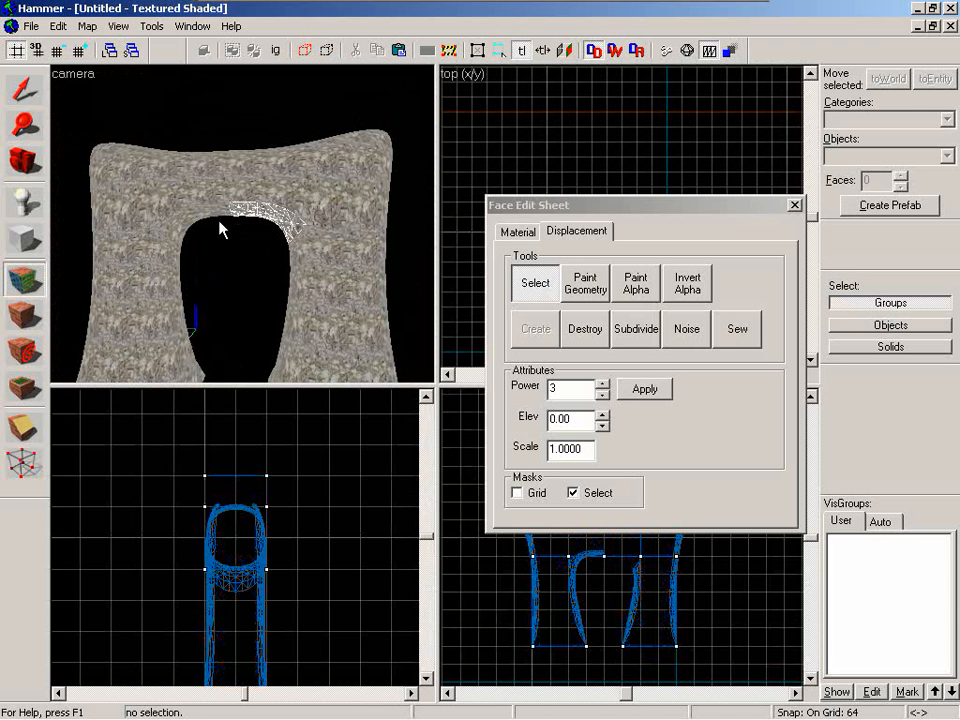
pyautogui.click(242, 191)
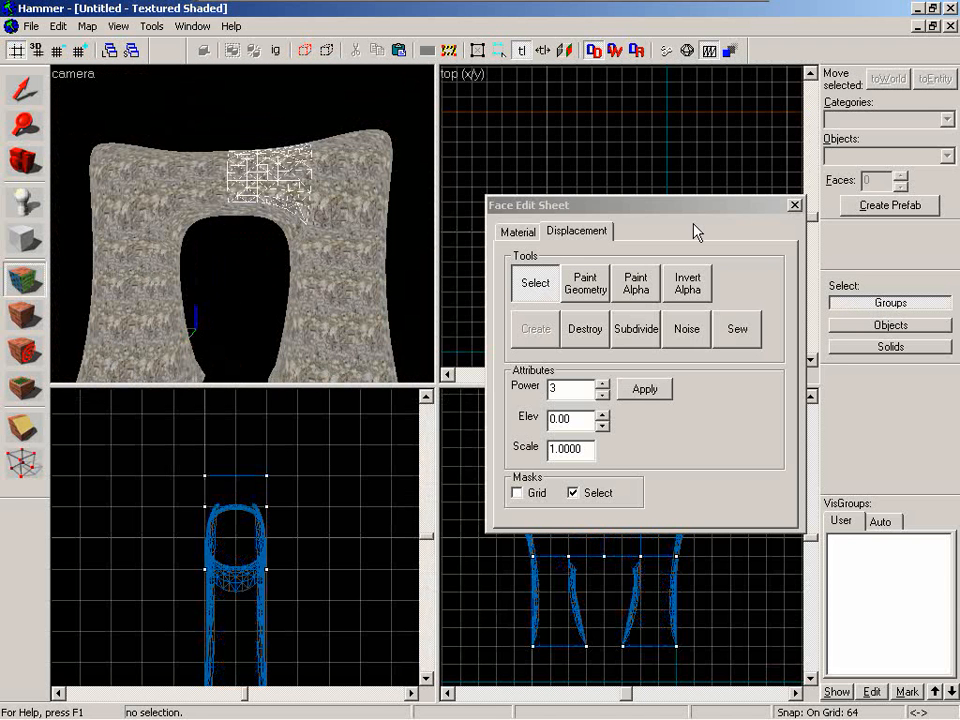
pyautogui.click(793, 205)
pyautogui.click(229, 199)
pyautogui.keyDown('ctrl'); pyautogui.click(220, 205); pyautogui.keyUp('ctrl')
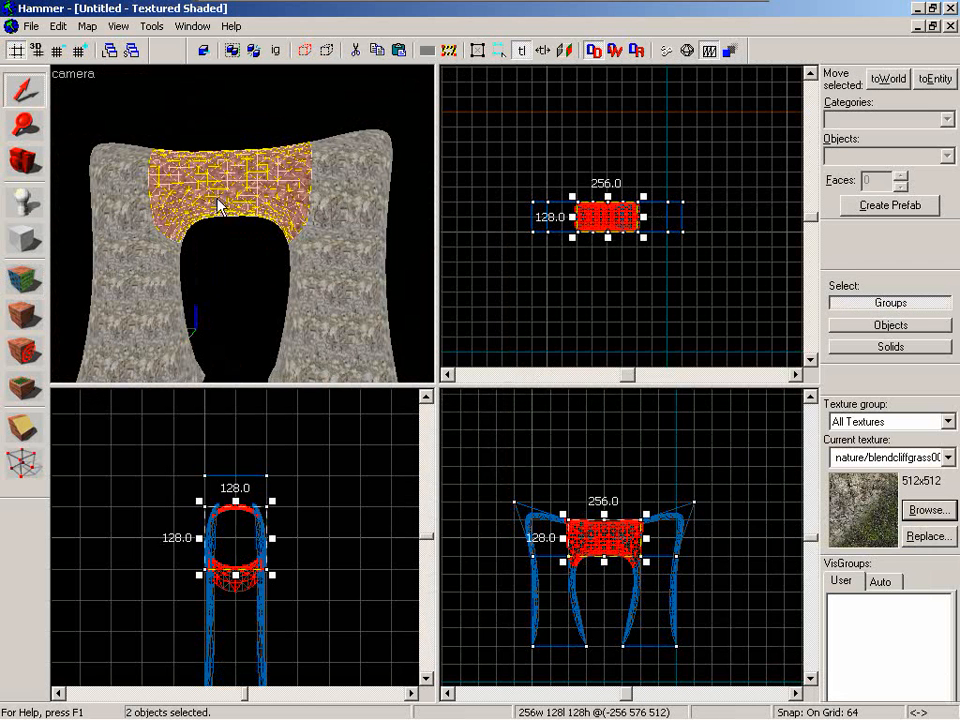
pyautogui.click(27, 466)
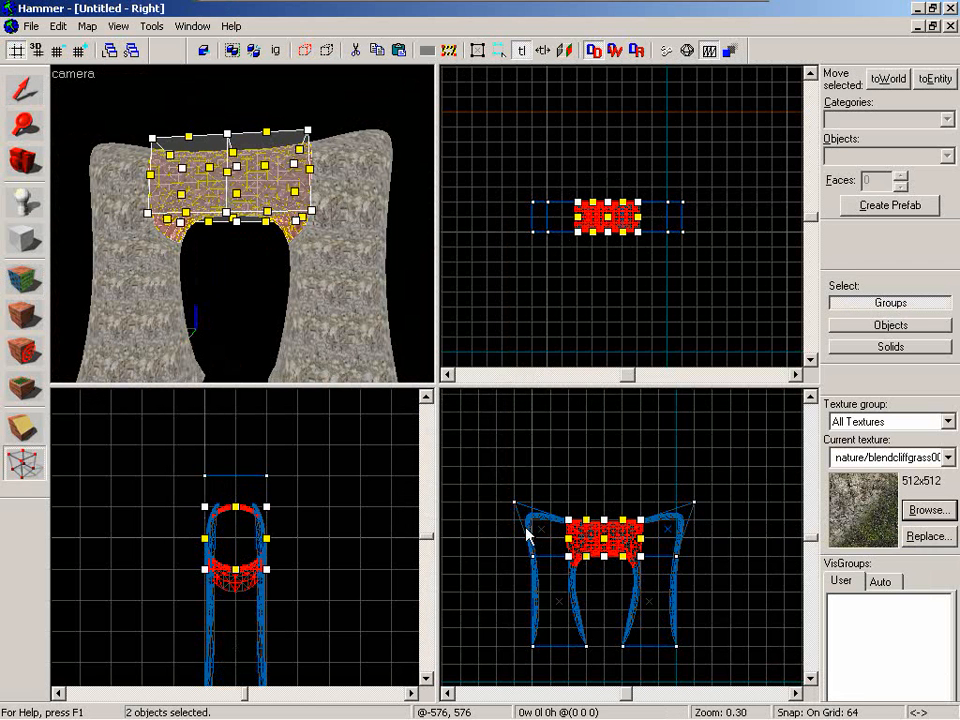
pyautogui.scroll(5, 604, 577)
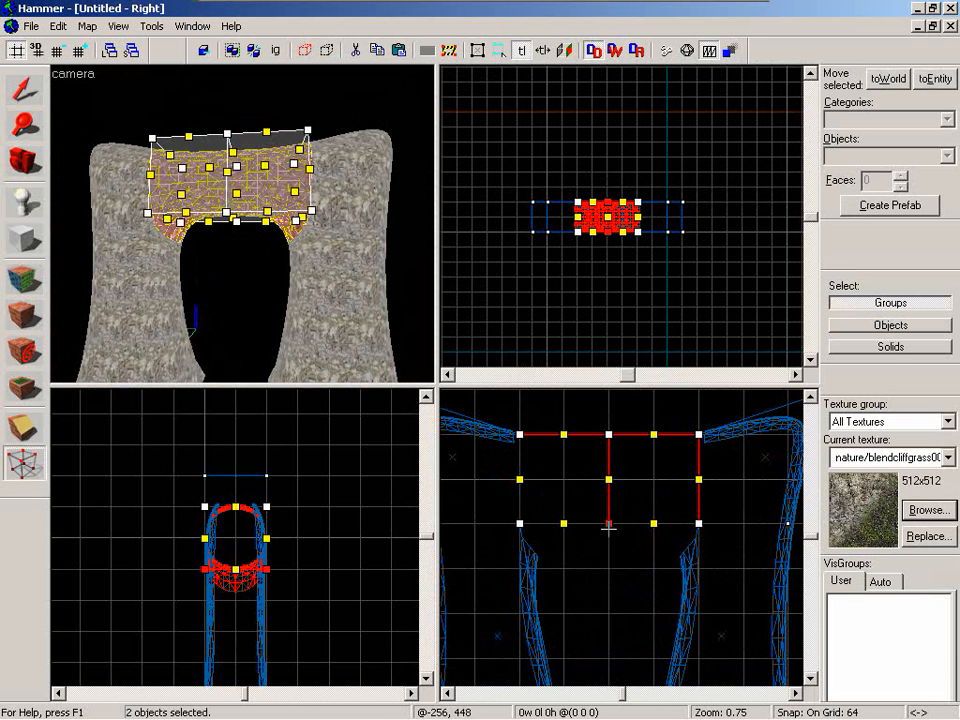
pyautogui.moveTo(609, 523); pyautogui.dragTo(609, 567)
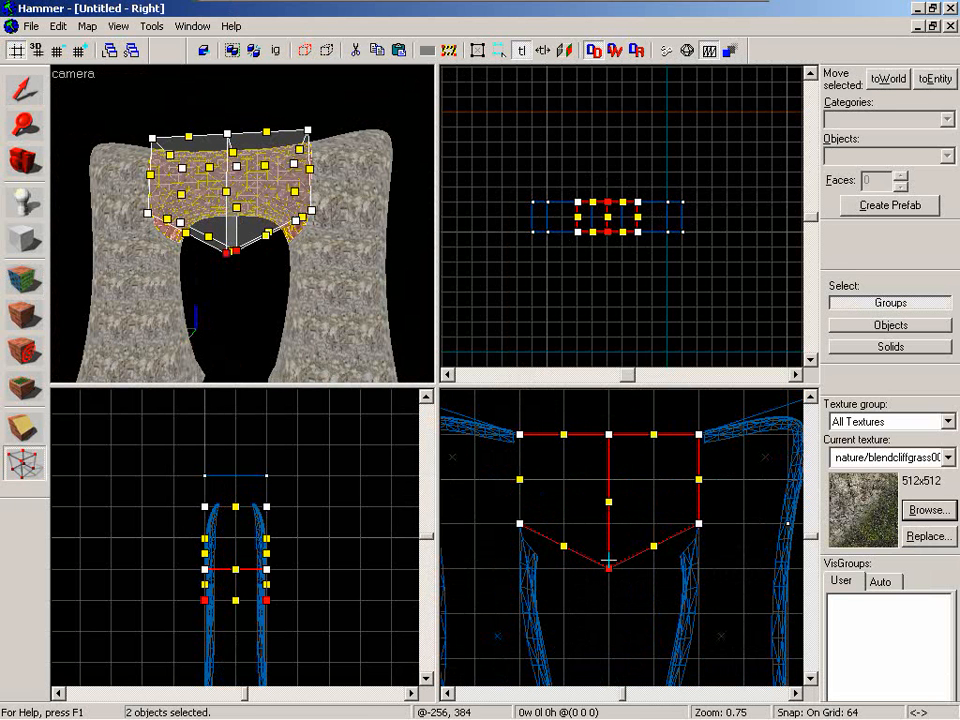
pyautogui.click(18, 96)
pyautogui.press('Escape')
pyautogui.press('z')
pyautogui.press('w')
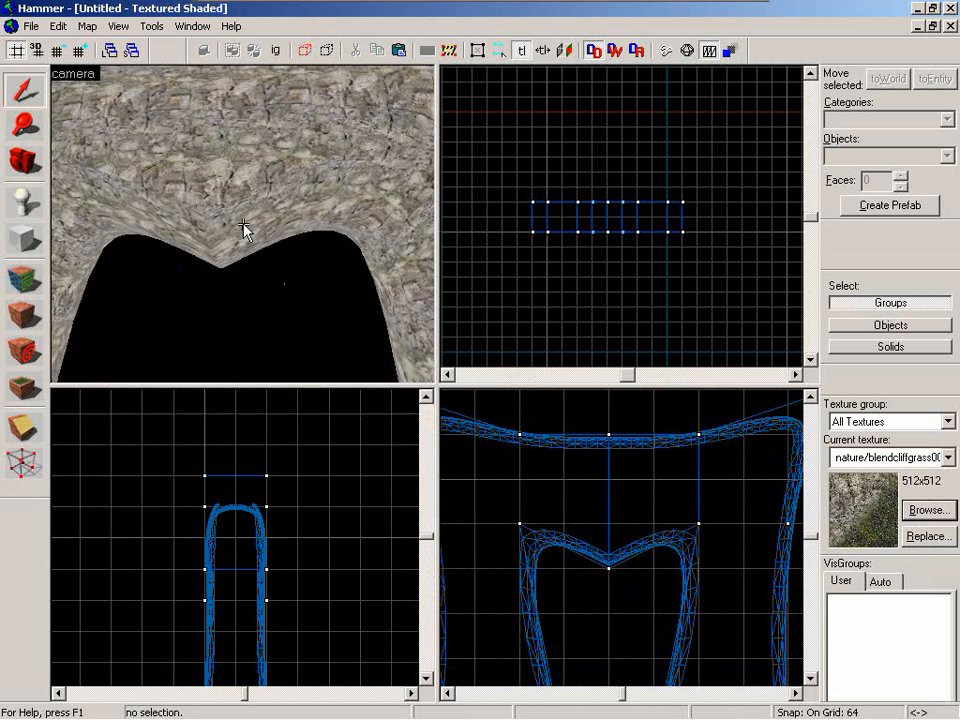
# - Subdivide all six blocks of the arch again with the lowered middle vertices
pyautogui.scroll(-5, 244, 229)
pyautogui.click(243, 228)
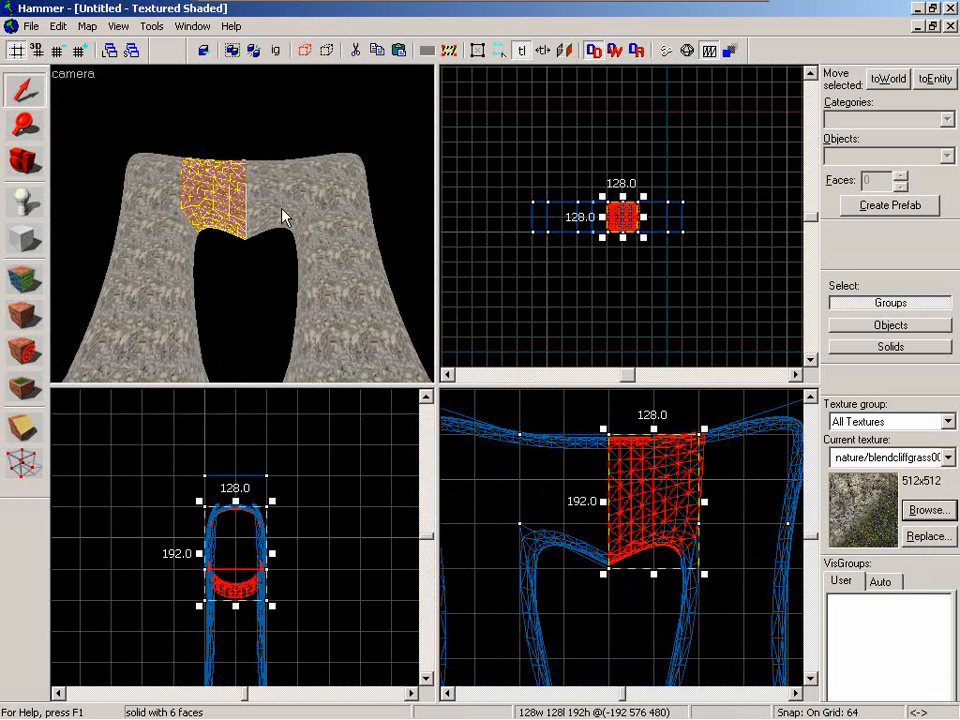
pyautogui.click(368, 355)
pyautogui.keyDown('ctrl'); pyautogui.click(335, 195); pyautogui.keyUp('ctrl')
pyautogui.keyDown('ctrl'); pyautogui.click(272, 200); pyautogui.keyUp('ctrl')
pyautogui.keyDown('ctrl'); pyautogui.click(215, 198); pyautogui.keyUp('ctrl')
pyautogui.keyDown('ctrl'); pyautogui.click(172, 195); pyautogui.keyUp('ctrl')
pyautogui.keyDown('ctrl'); pyautogui.click(177, 332); pyautogui.keyUp('ctrl')
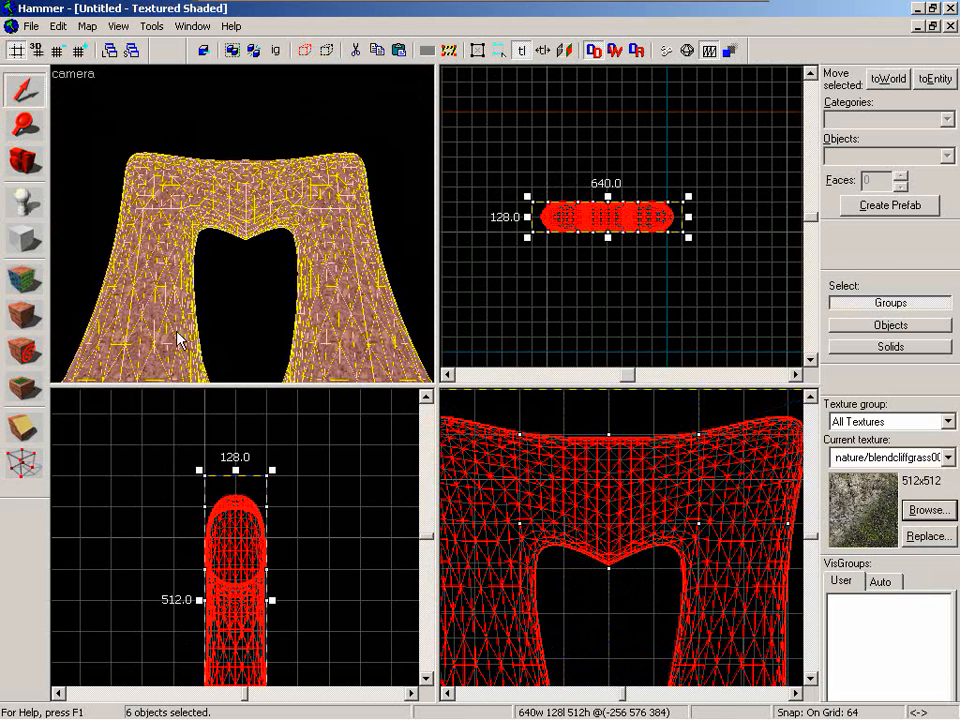
pyautogui.click(24, 278)
pyautogui.click(576, 231)
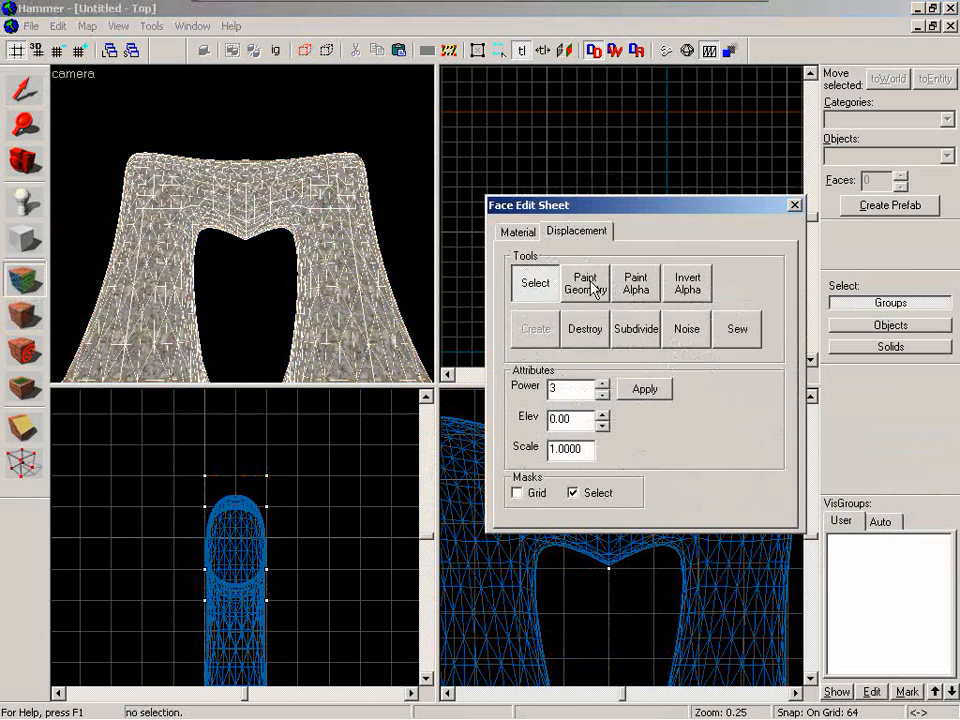
pyautogui.click(630, 325)
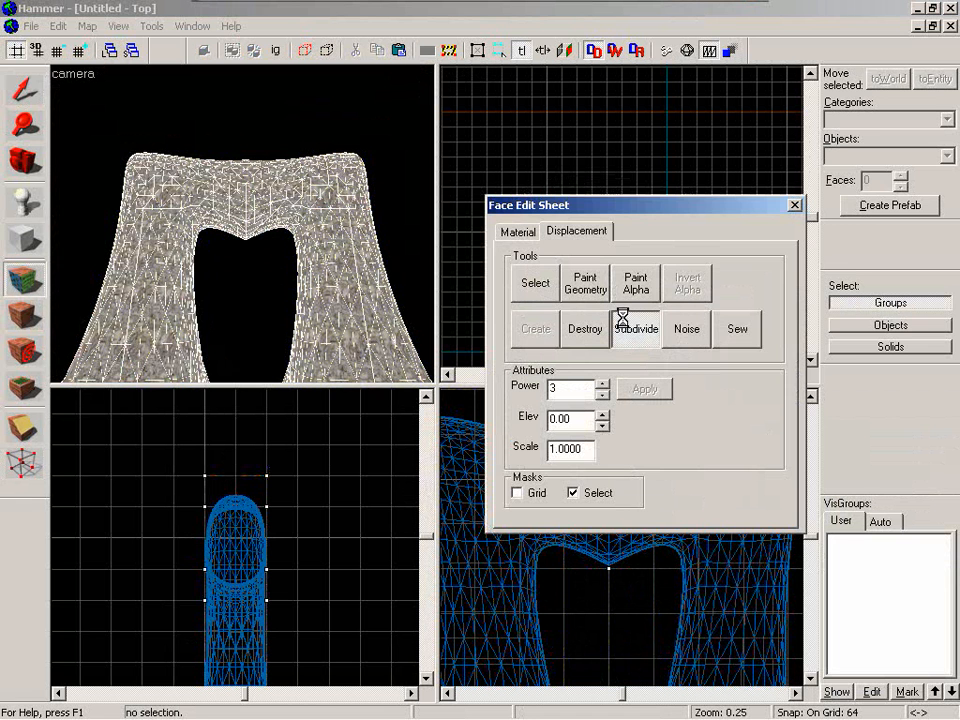
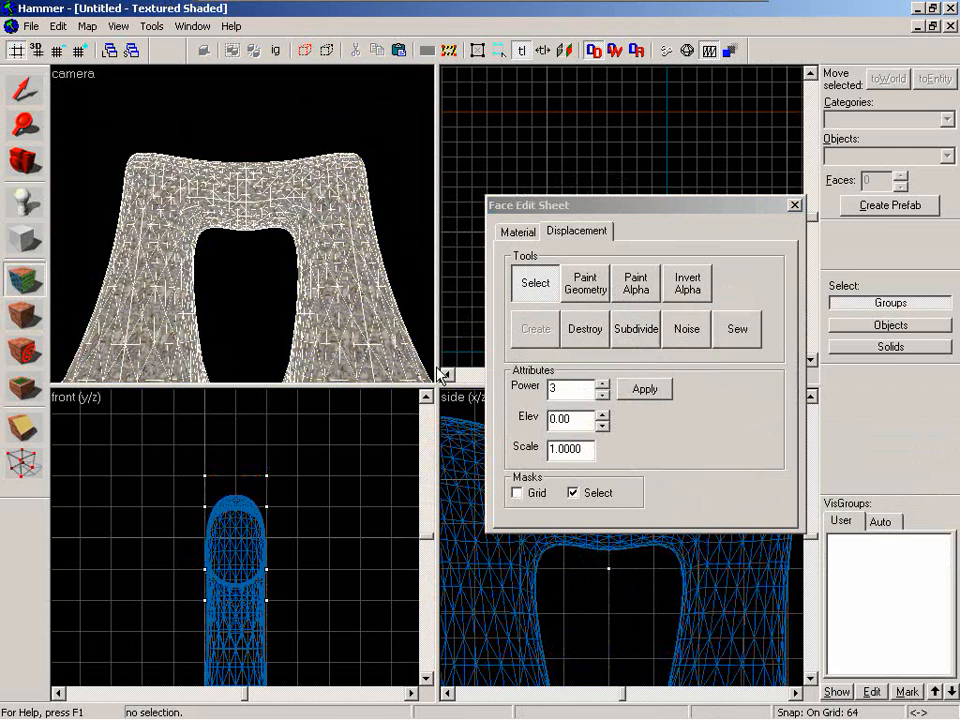
# - Examine the underside of the two middle halves and the arch's overall shape from close and far
pyautogui.press('w')
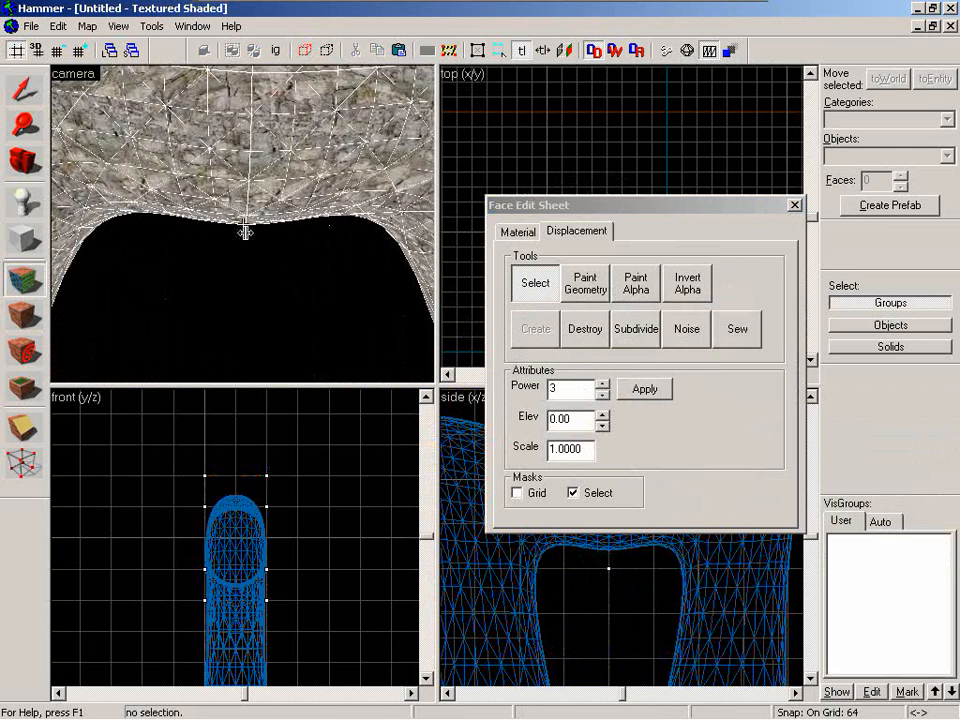
pyautogui.press('s')
pyautogui.press('s')
pyautogui.press('z')
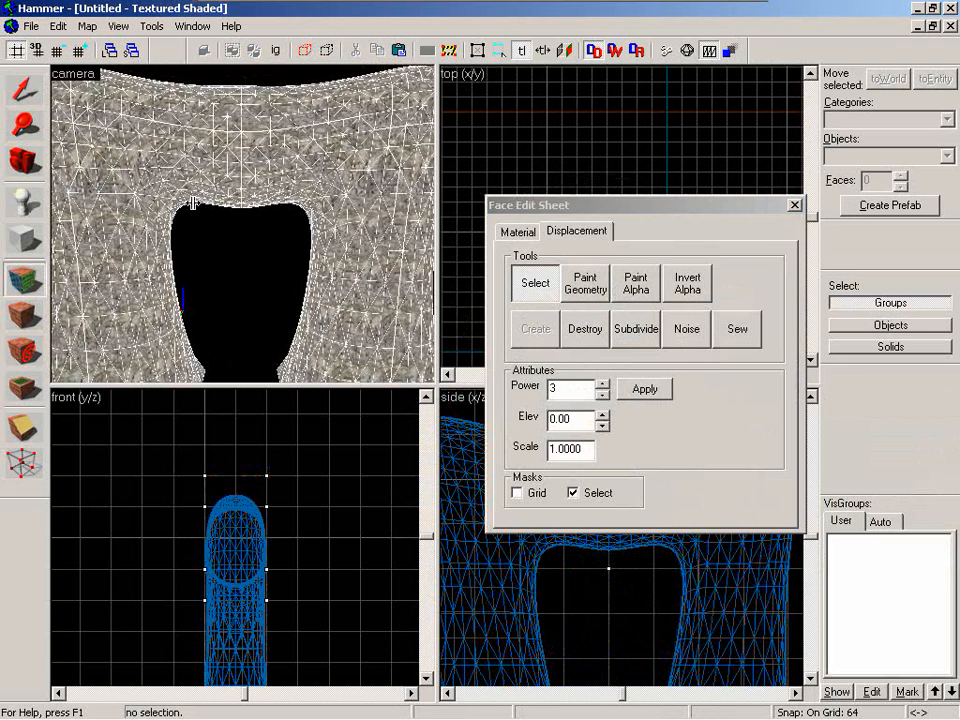
pyautogui.click(795, 205)
pyautogui.click(255, 212)
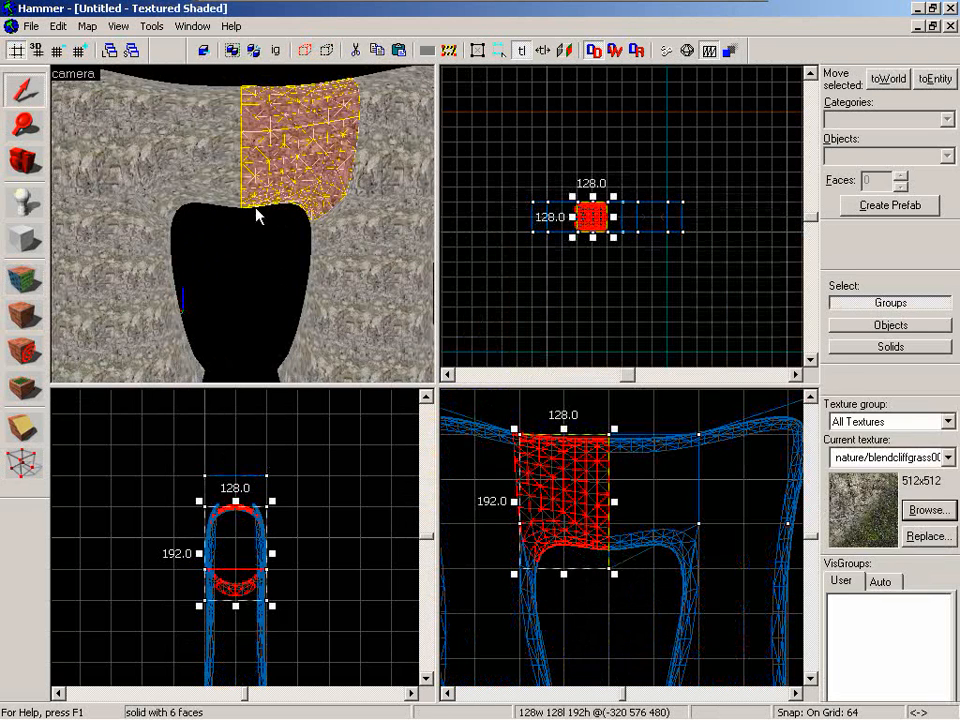
pyautogui.click(213, 193)
pyautogui.click(282, 190)
pyautogui.press('z')
pyautogui.press('s')
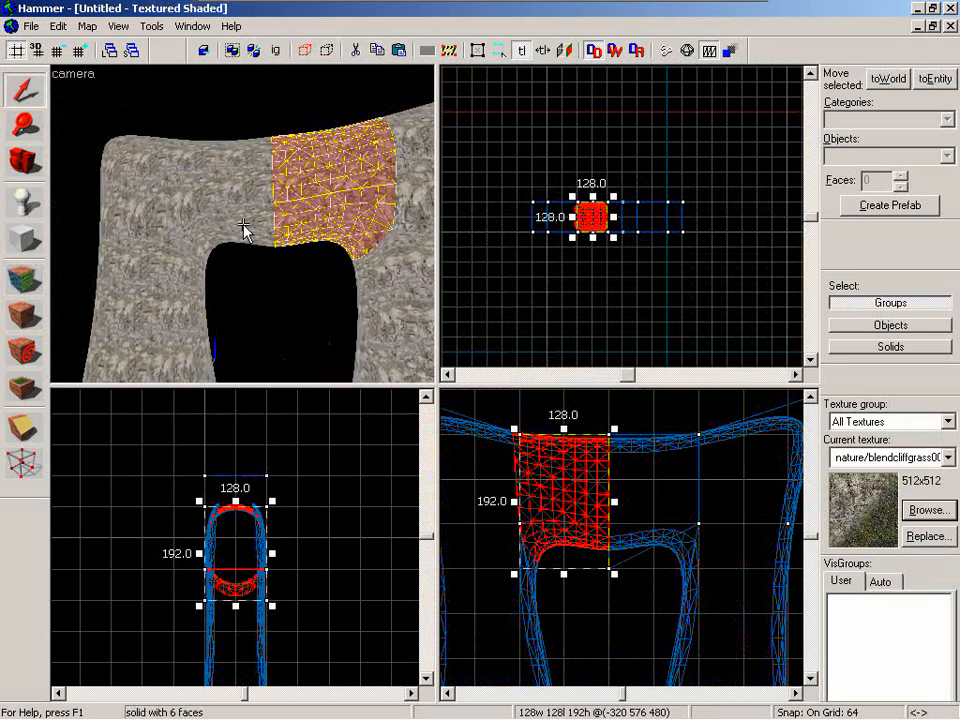
pyautogui.press('w')
pyautogui.press('z')
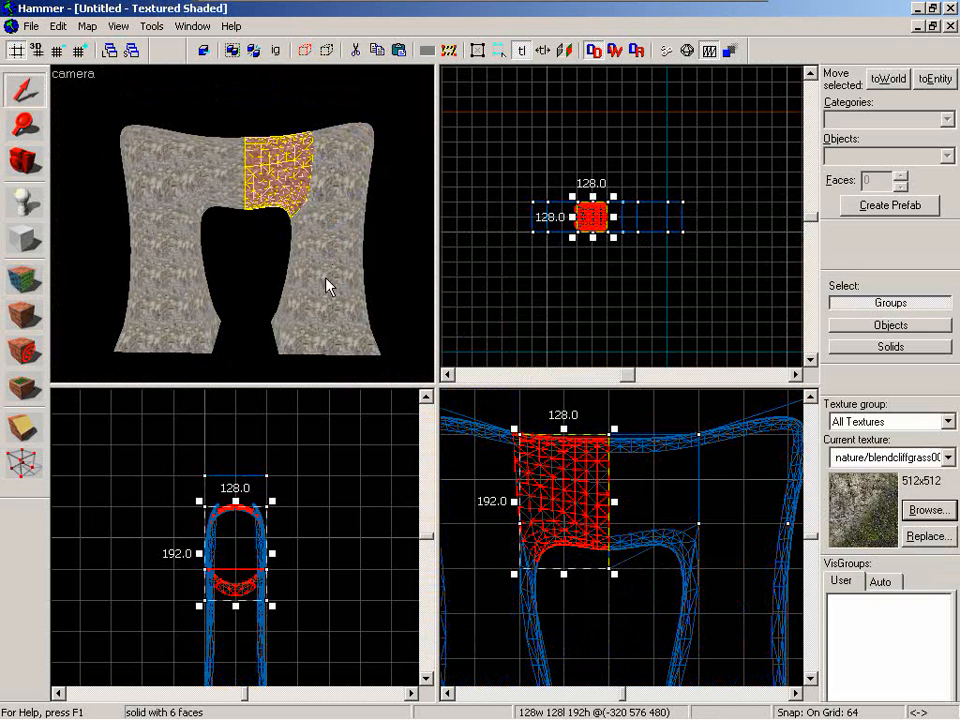
# - Set the displacement power of all six arch blocks to 2
pyautogui.click(327, 279)
pyautogui.keyDown('ctrl'); pyautogui.click(332, 200); pyautogui.keyUp('ctrl')
pyautogui.keyDown('ctrl'); pyautogui.click(282, 200); pyautogui.keyUp('ctrl')
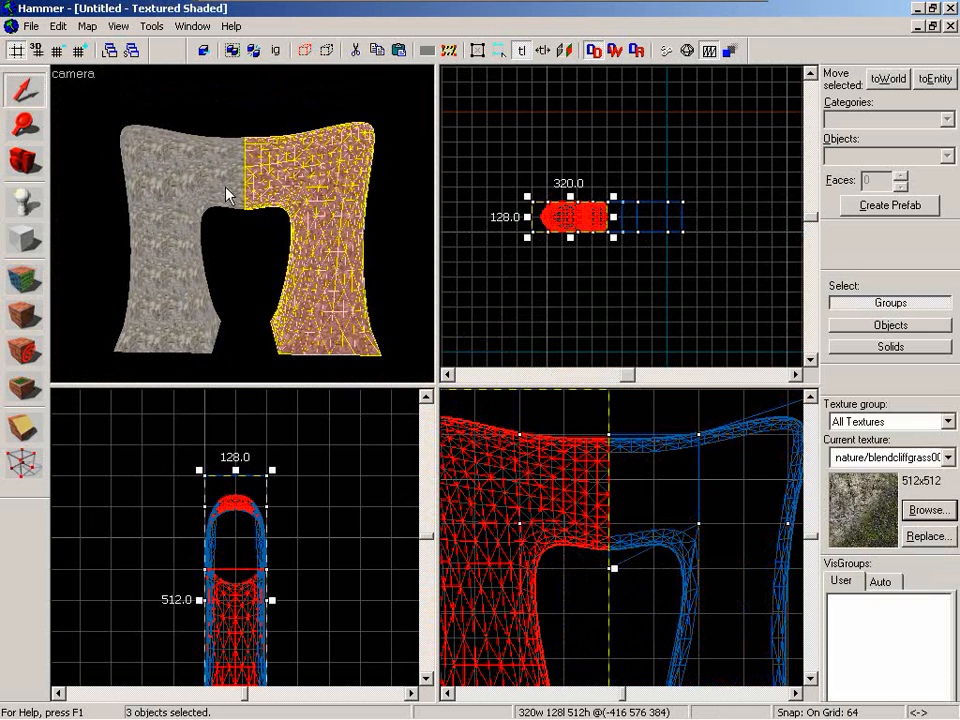
pyautogui.keyDown('ctrl'); pyautogui.click(190, 190); pyautogui.keyUp('ctrl')
pyautogui.keyDown('ctrl'); pyautogui.click(190, 190); pyautogui.keyUp('ctrl')
pyautogui.keyDown('ctrl'); pyautogui.click(180, 249); pyautogui.keyUp('ctrl')
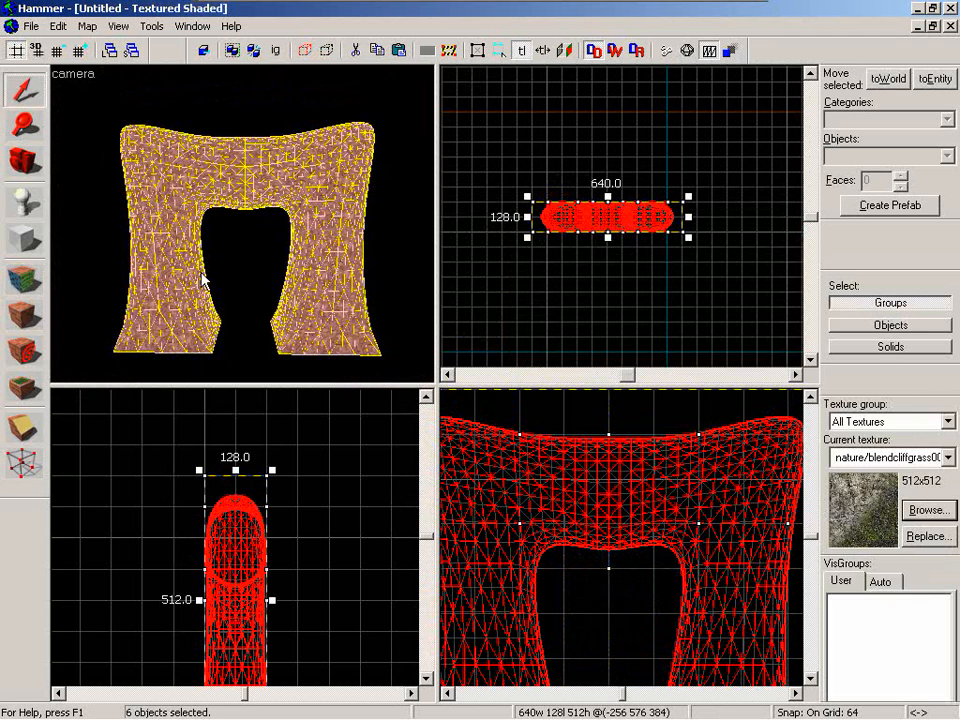
pyautogui.hotkey('shift', 'a')
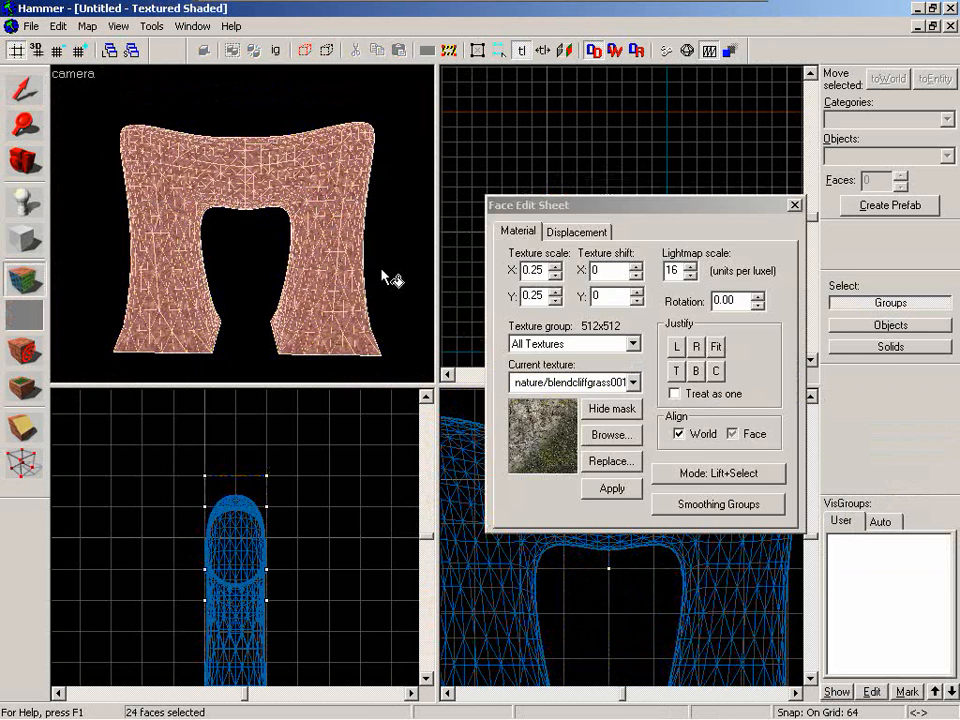
pyautogui.click(585, 234)
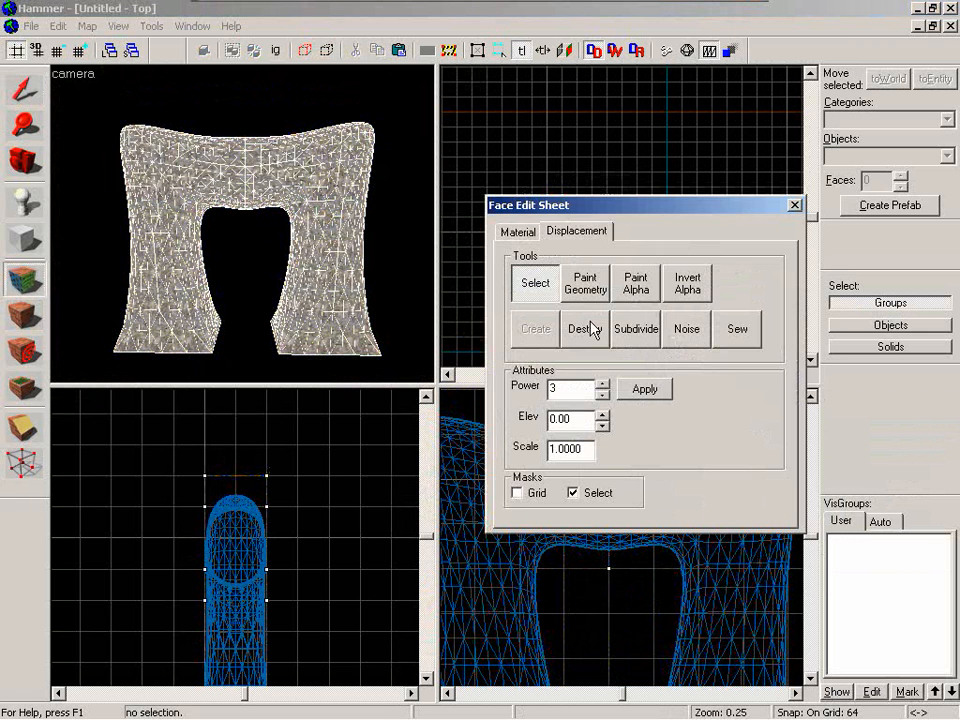
pyautogui.click(603, 385)
pyautogui.click(603, 385)
pyautogui.click(643, 406)
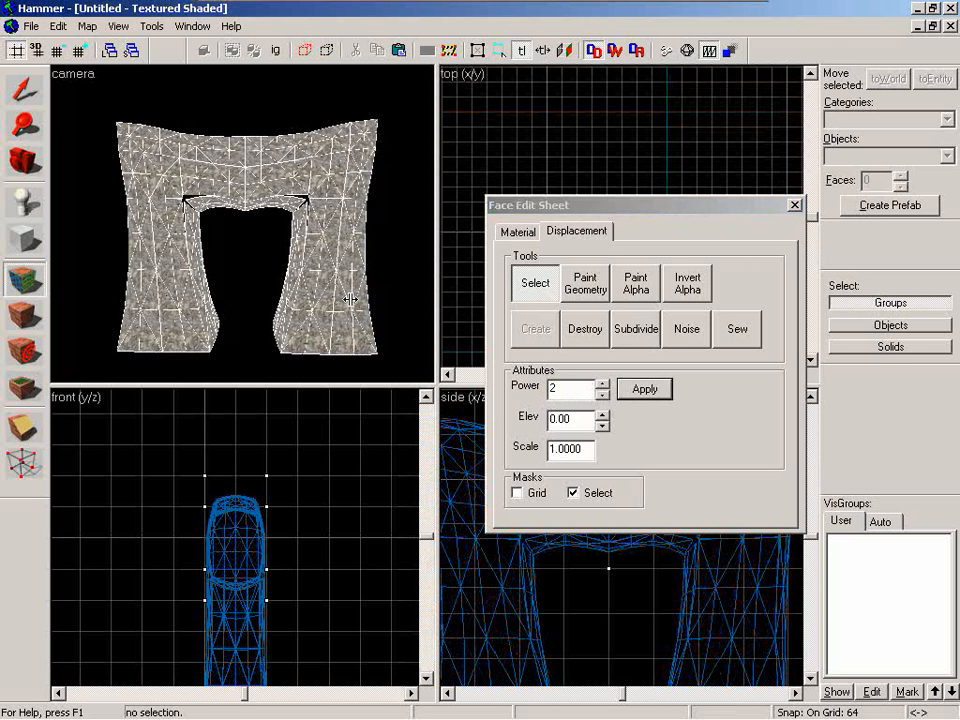
# - Sew the arch's displacement surfaces together where the blocks meet at the opening's upper corners, and close the face editor
pyautogui.press('z')
pyautogui.press('w')
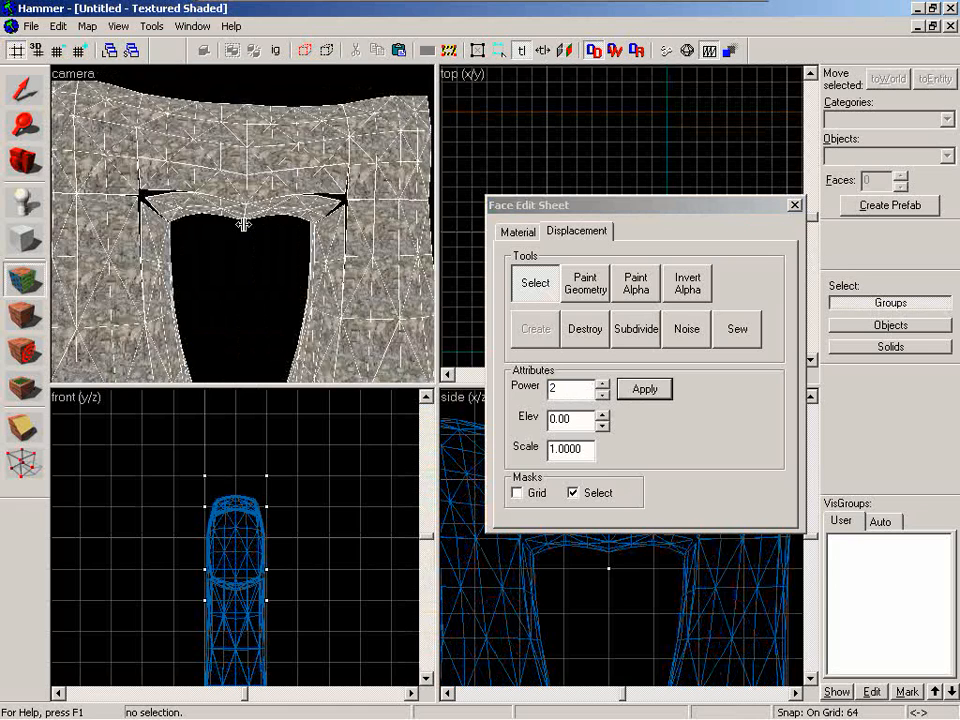
pyautogui.press('s')
pyautogui.press('d')
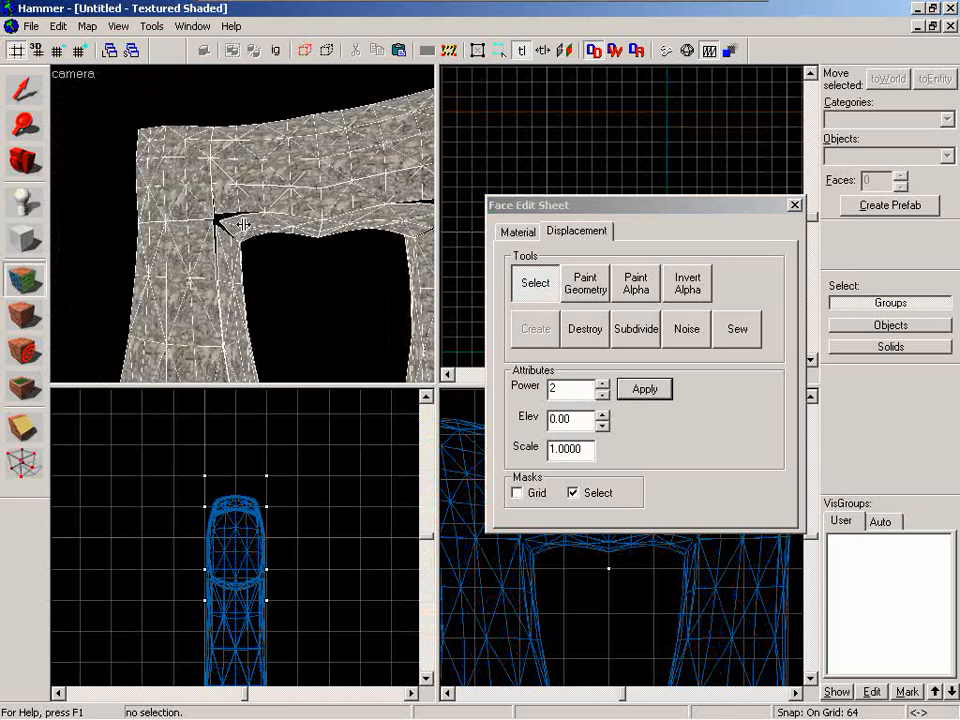
pyautogui.press('w')
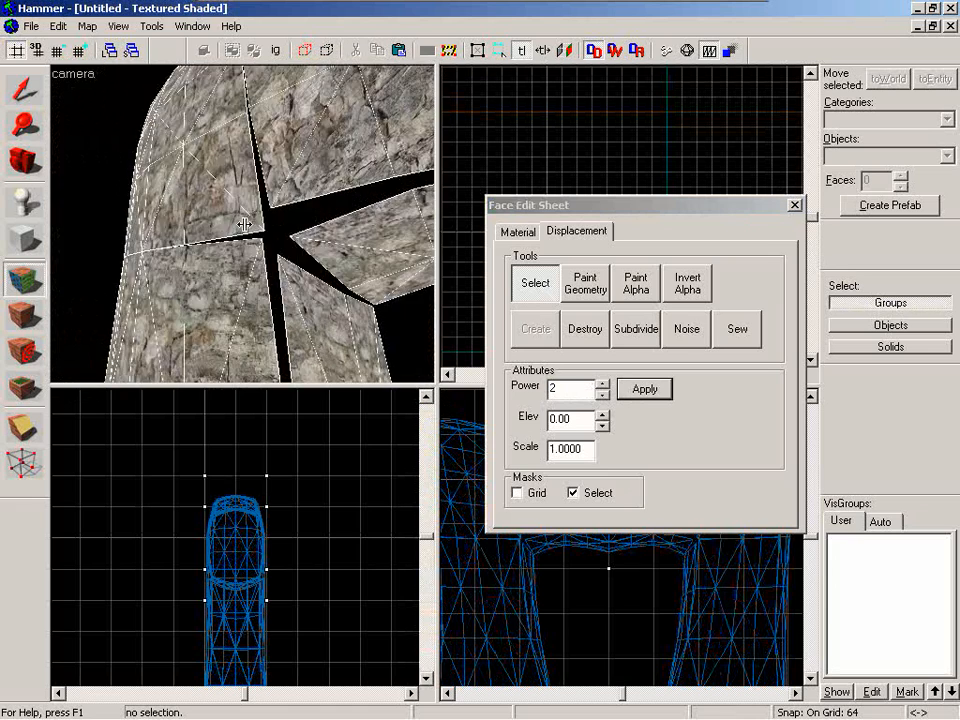
pyautogui.press('s')
pyautogui.press('z')
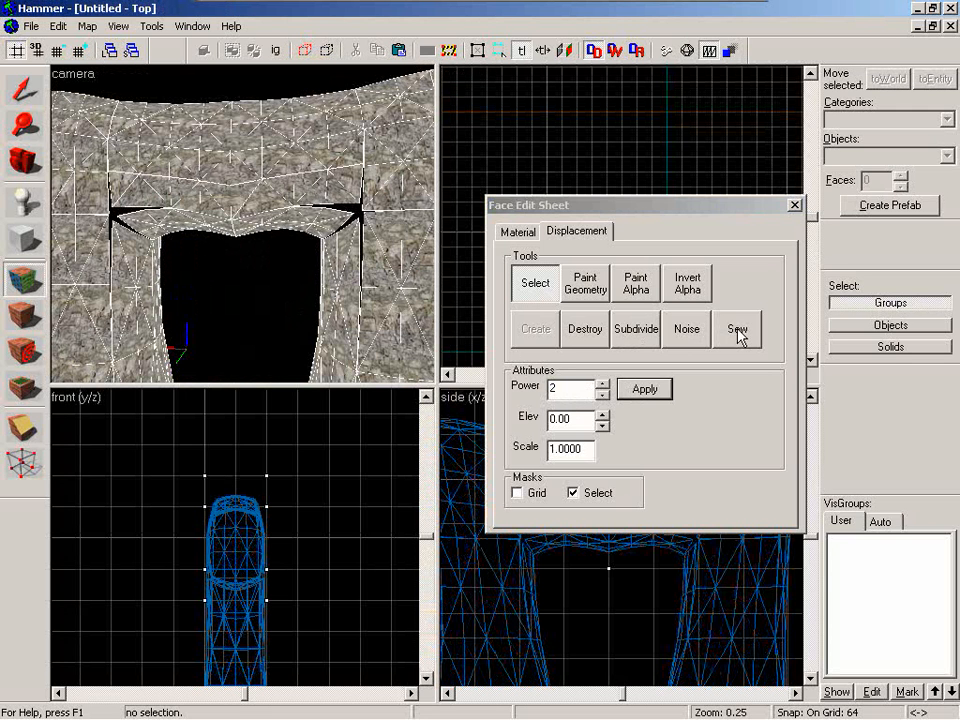
pyautogui.click(794, 204)
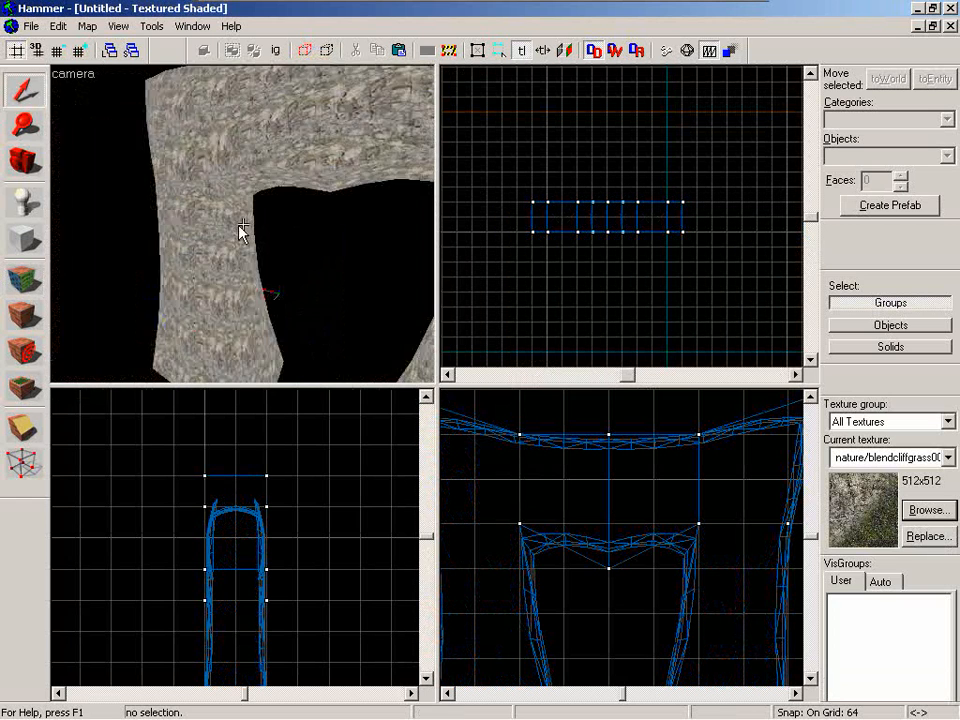
# - Examine the sewn arch from both sides, up close and from a distance
pyautogui.press('s')
pyautogui.press('d')
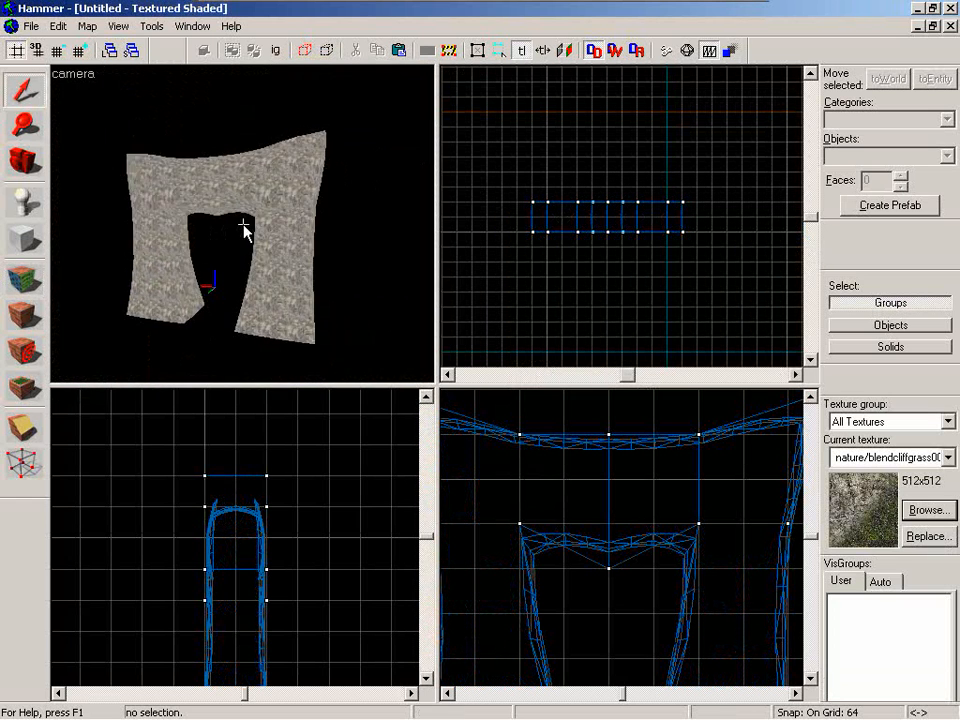
pyautogui.press('d')
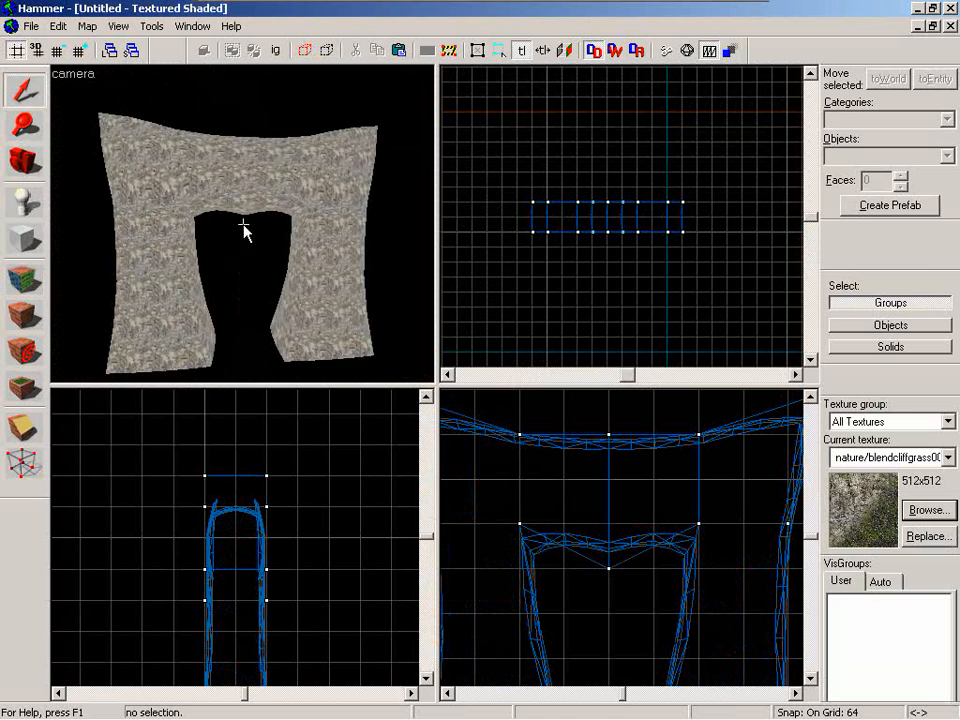
pyautogui.press('w')
pyautogui.click(243, 230)
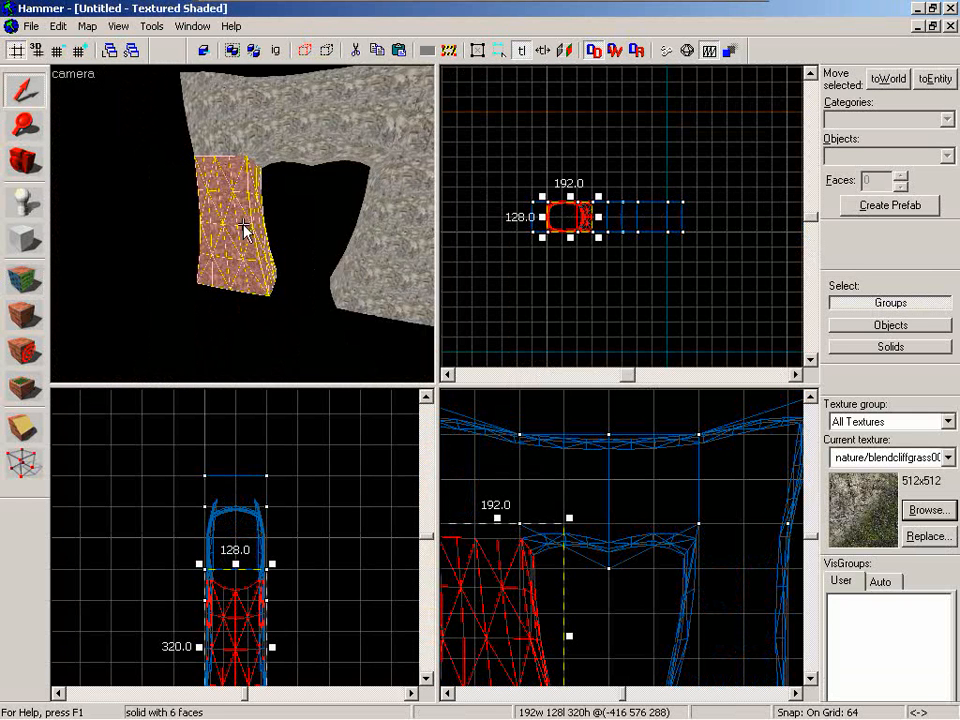
pyautogui.press('w')
pyautogui.press('Escape')
pyautogui.press('s')
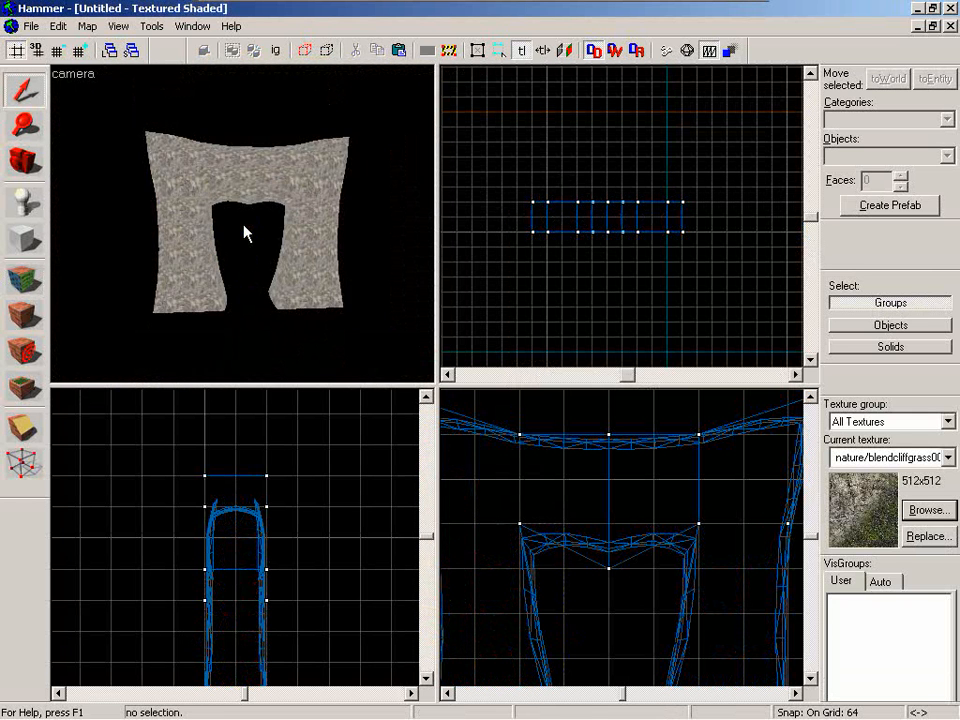
# - Delete all six blocks of the arch
pyautogui.click(207, 231)
pyautogui.keyDown('ctrl'); pyautogui.click(189, 172); pyautogui.keyUp('ctrl')
pyautogui.keyDown('ctrl'); pyautogui.click(231, 180); pyautogui.keyUp('ctrl')
pyautogui.keyDown('ctrl'); pyautogui.click(312, 178); pyautogui.keyUp('ctrl')
pyautogui.keyDown('ctrl'); pyautogui.click(307, 224); pyautogui.keyUp('ctrl')
pyautogui.keyDown('ctrl'); pyautogui.click(269, 183); pyautogui.keyUp('ctrl')
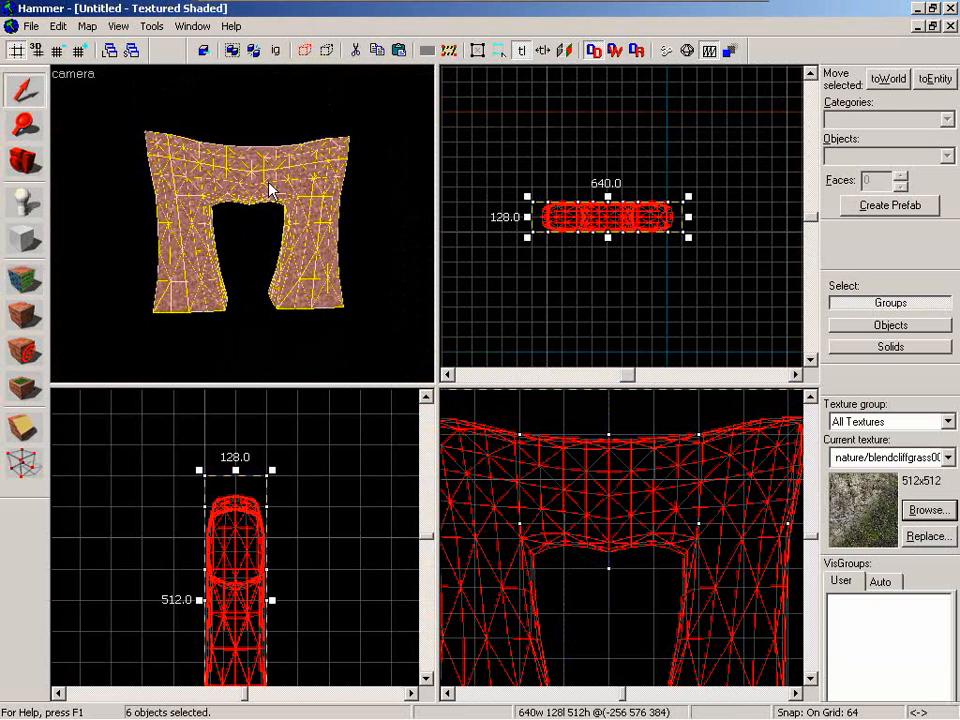
pyautogui.press('Delete')
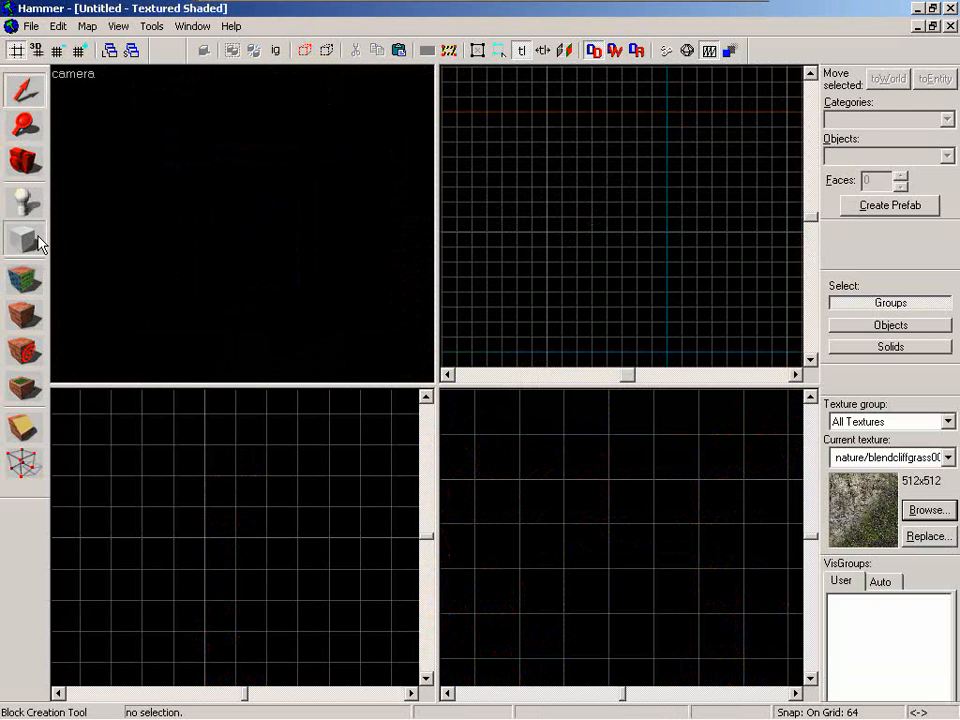
# - Create a flat block 192 units wide, 192 long and 64 high
pyautogui.click(30, 238)
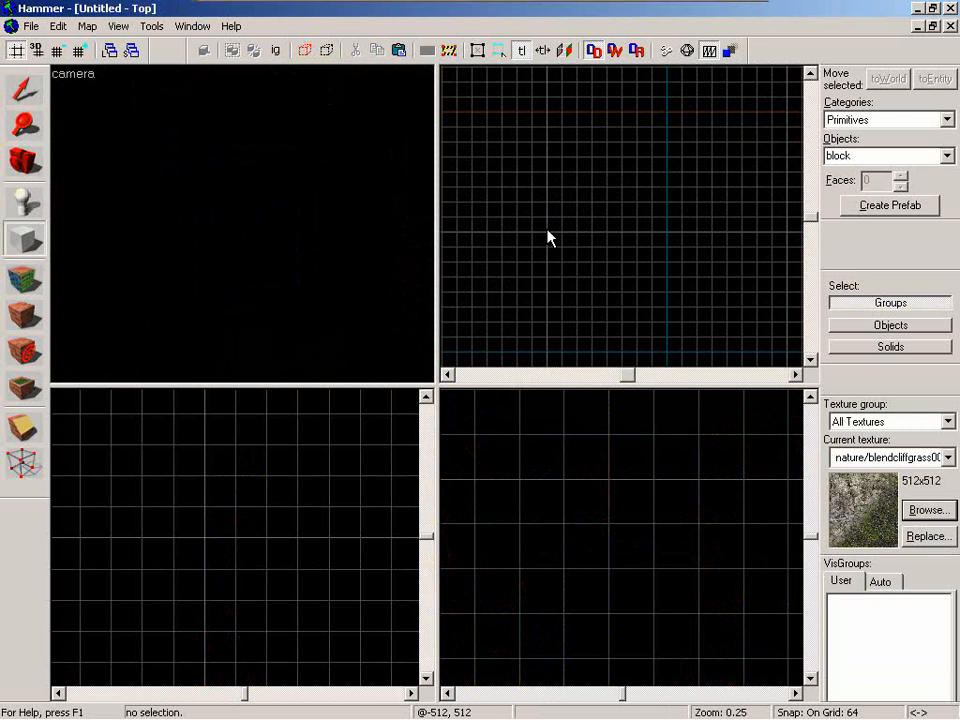
pyautogui.moveTo(548, 237); pyautogui.dragTo(597, 186)
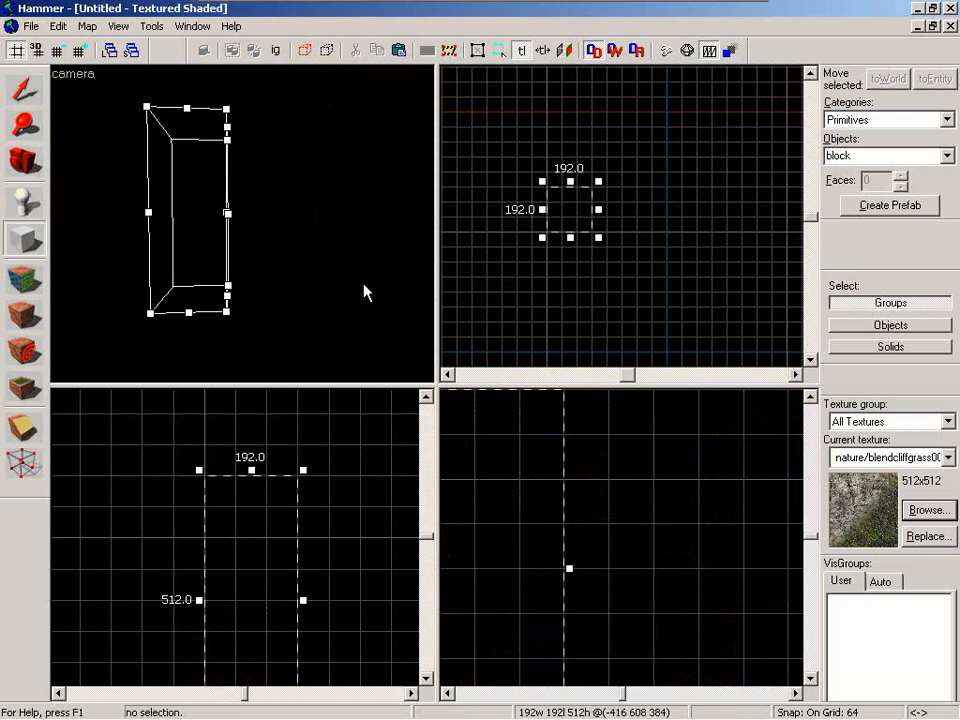
pyautogui.moveTo(261, 614); pyautogui.dragTo(365, 672)
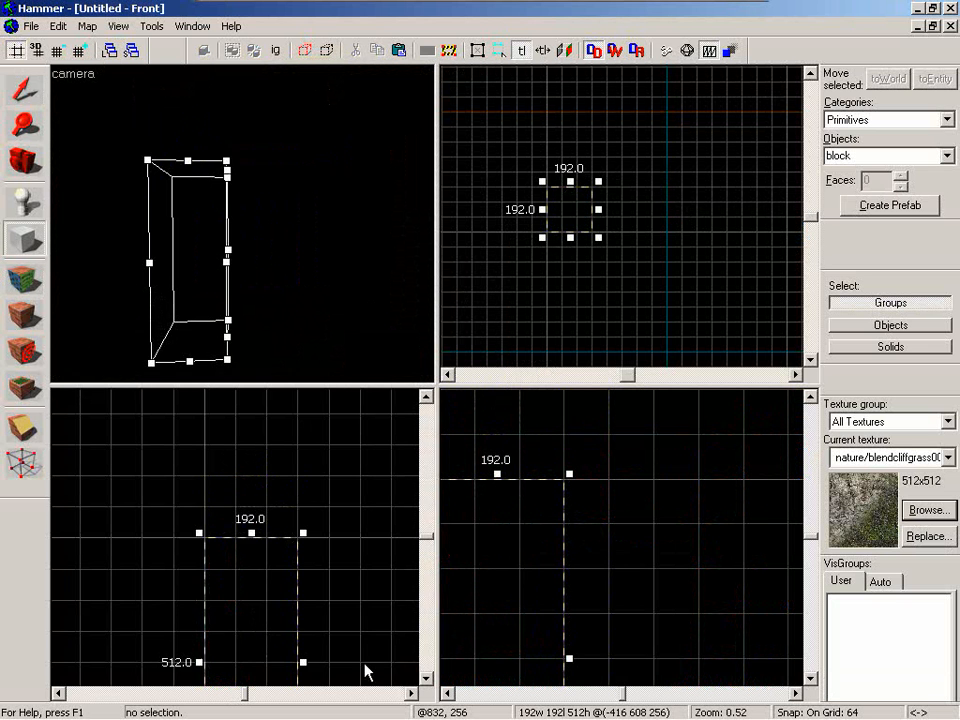
pyautogui.scroll(-3, 340, 640)
pyautogui.click(425, 678)
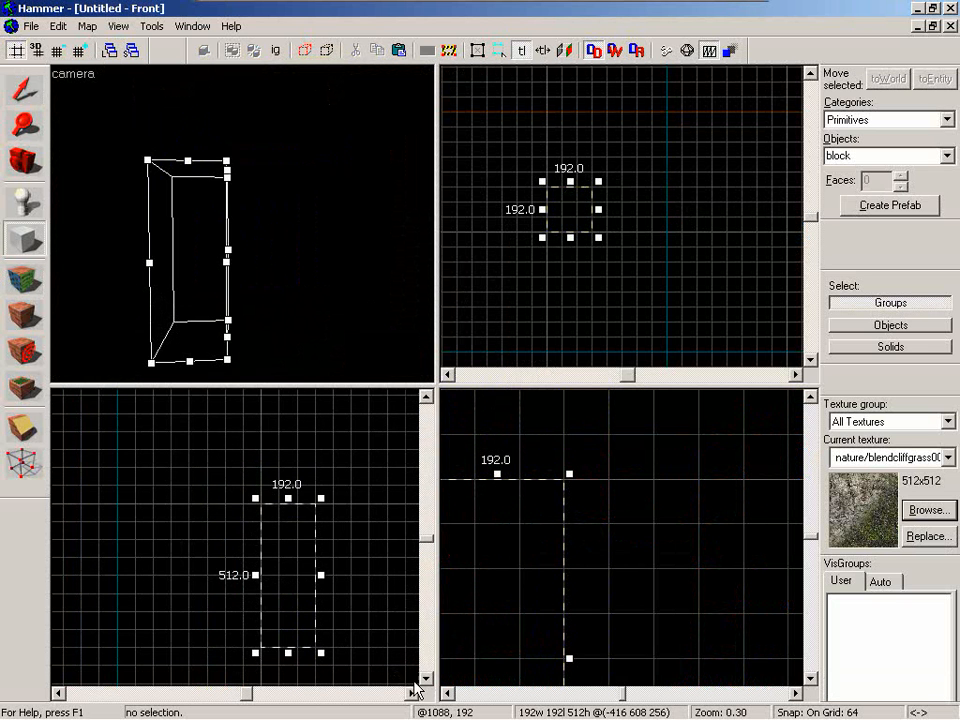
pyautogui.moveTo(287, 649)
pyautogui.mouseDown()
pyautogui.moveTo(298, 536)
pyautogui.moveTo(290, 527)
pyautogui.mouseUp()
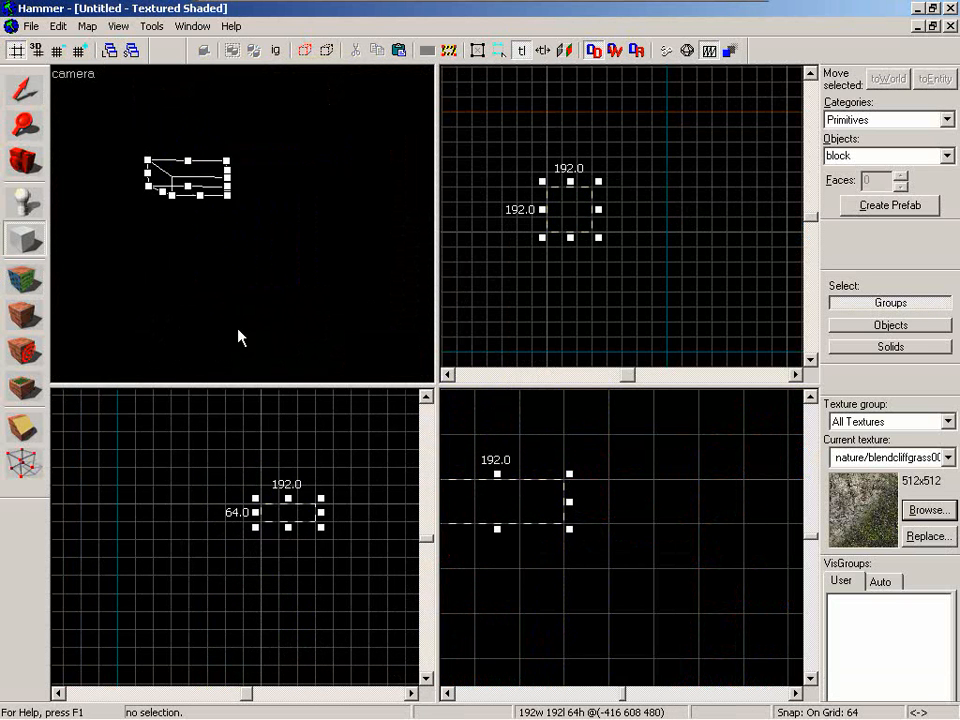
pyautogui.press('w')
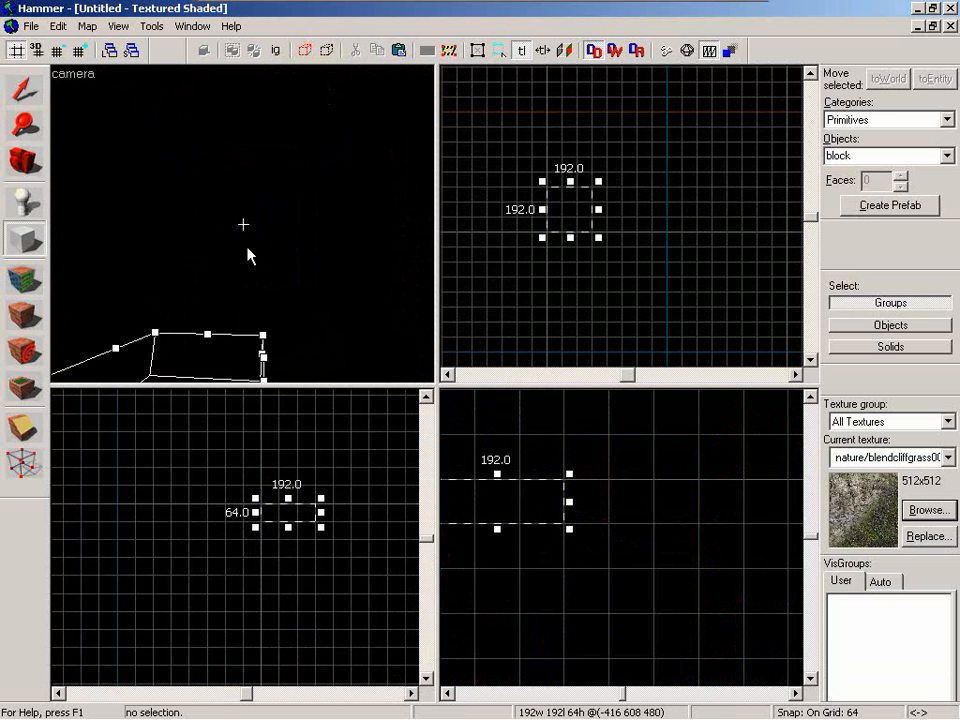
pyautogui.press('s')
pyautogui.press('z')
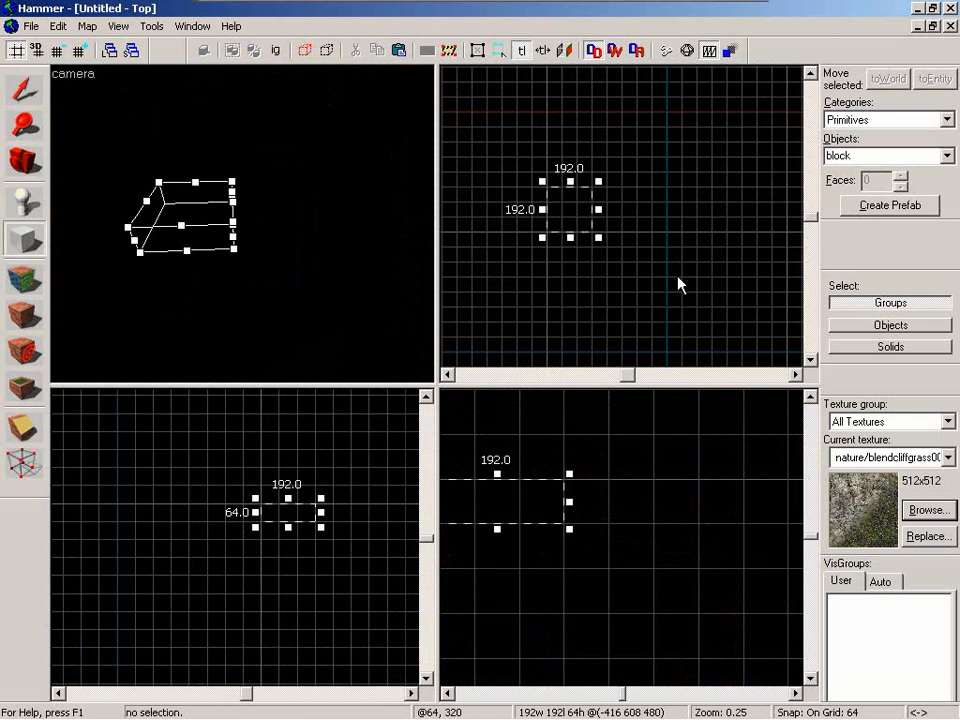
pyautogui.press('Return')
# - Copy the flat block twice and place the copies to form a row of three adjoining blocks
pyautogui.click(40, 92)
pyautogui.hotkey('ctrl', 'e')
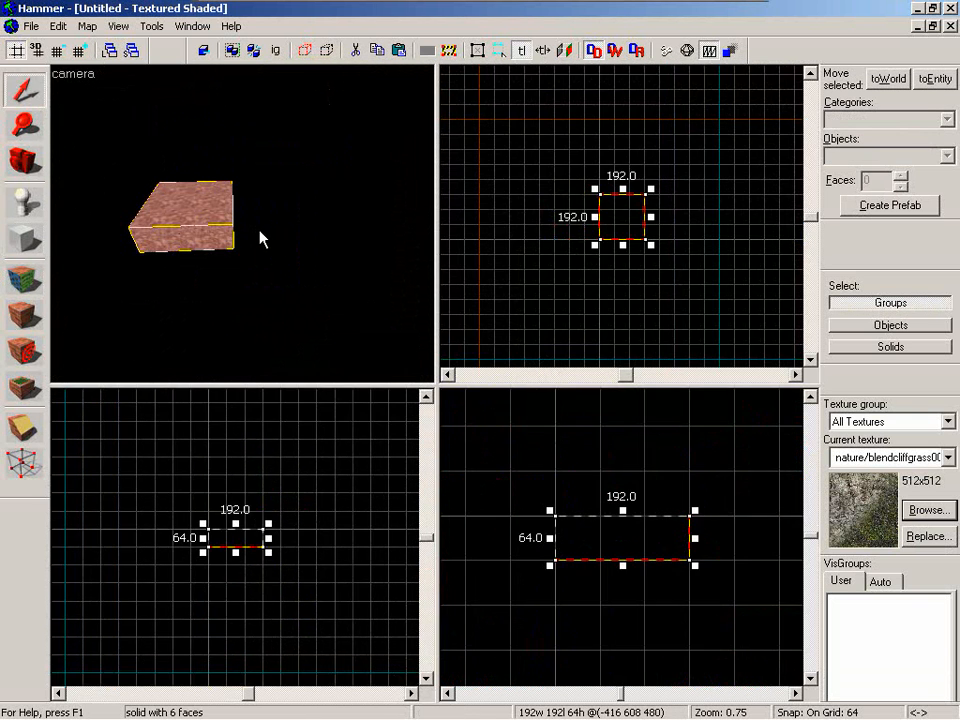
pyautogui.moveTo(628, 215)
pyautogui.keyDown('shift'); pyautogui.mouseDown()
pyautogui.moveTo(748, 195)
pyautogui.moveTo(716, 197)
pyautogui.mouseUp(); pyautogui.keyUp('shift')
pyautogui.click(626, 222)
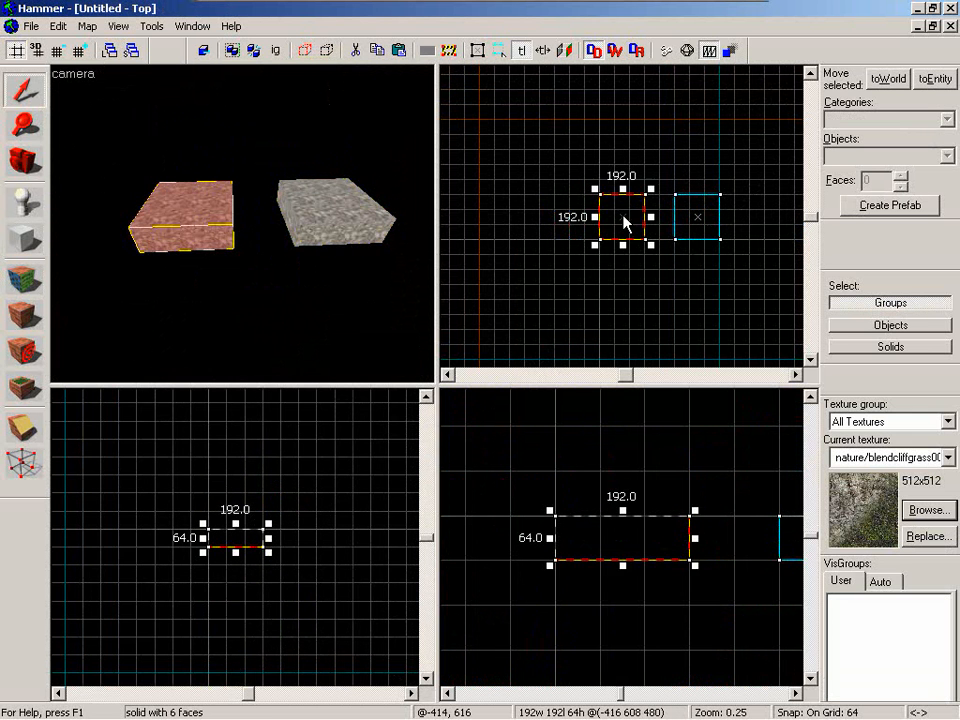
pyautogui.moveTo(621, 215); pyautogui.dragTo(668, 217)
pyautogui.click(697, 222)
pyautogui.click(595, 222)
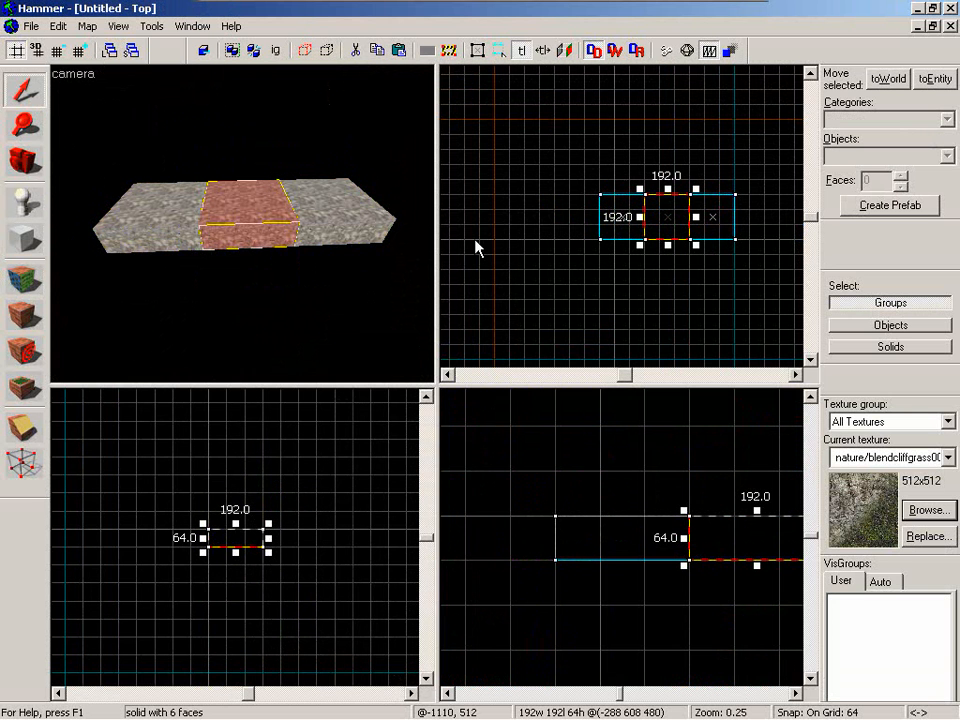
pyautogui.hotkey('ctrl', 'shift', 'e')
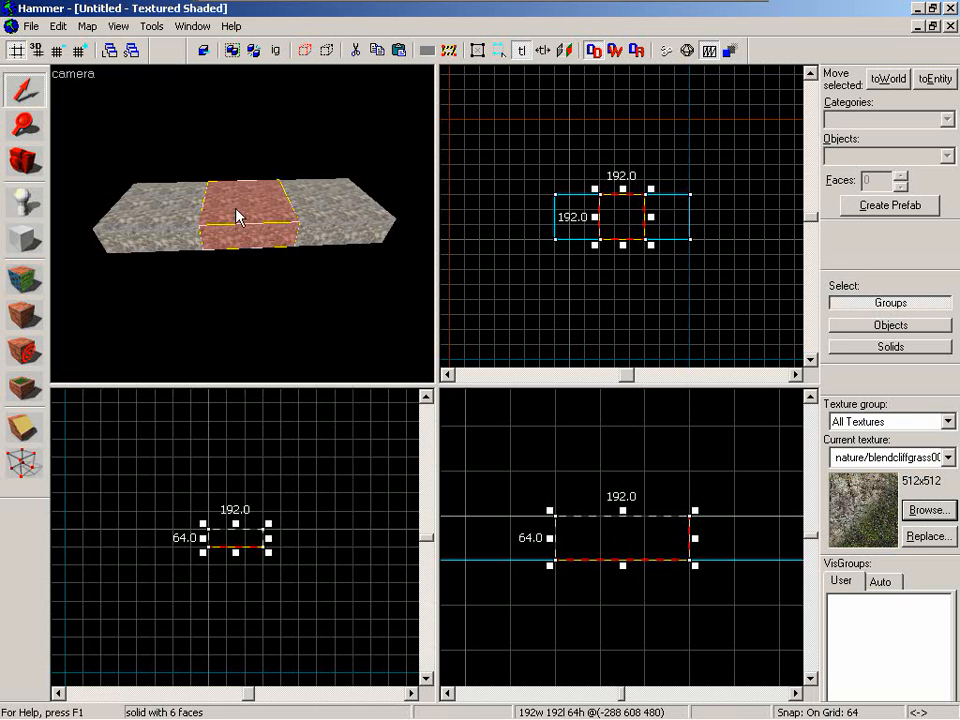
# - Copy the row's middle block directly behind it and stretch the copy to 576 units long as the floor
pyautogui.press('z')
pyautogui.press('w')
pyautogui.scroll(-5, 246, 229)
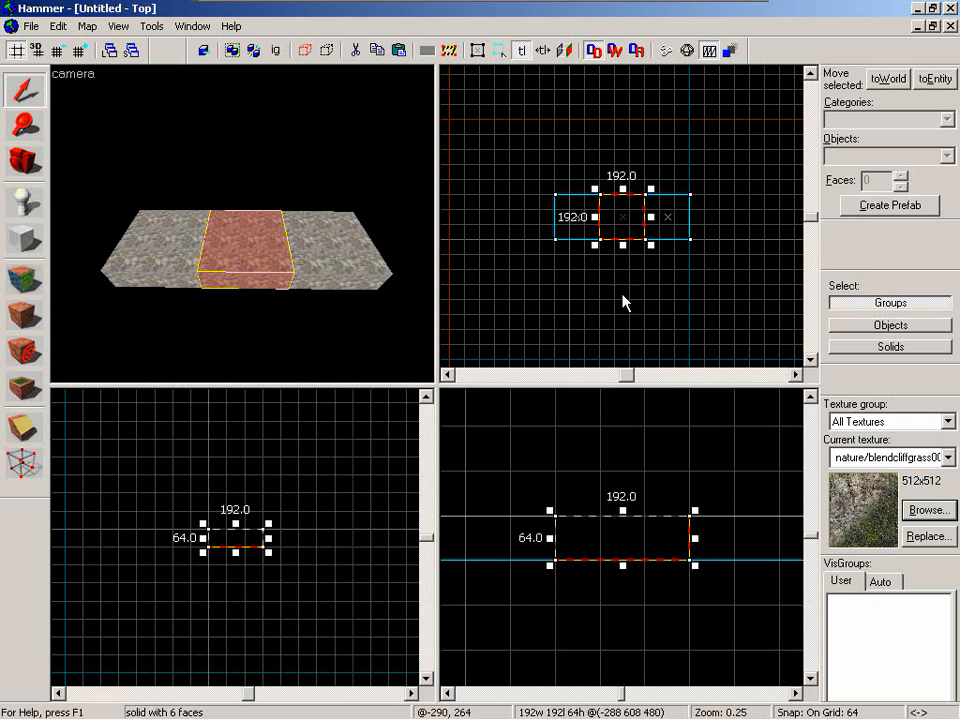
pyautogui.moveTo(622, 214)
pyautogui.keyDown('shift'); pyautogui.mouseDown()
pyautogui.moveTo(630, 44)
pyautogui.moveTo(629, 144)
pyautogui.mouseUp(); pyautogui.keyUp('shift')
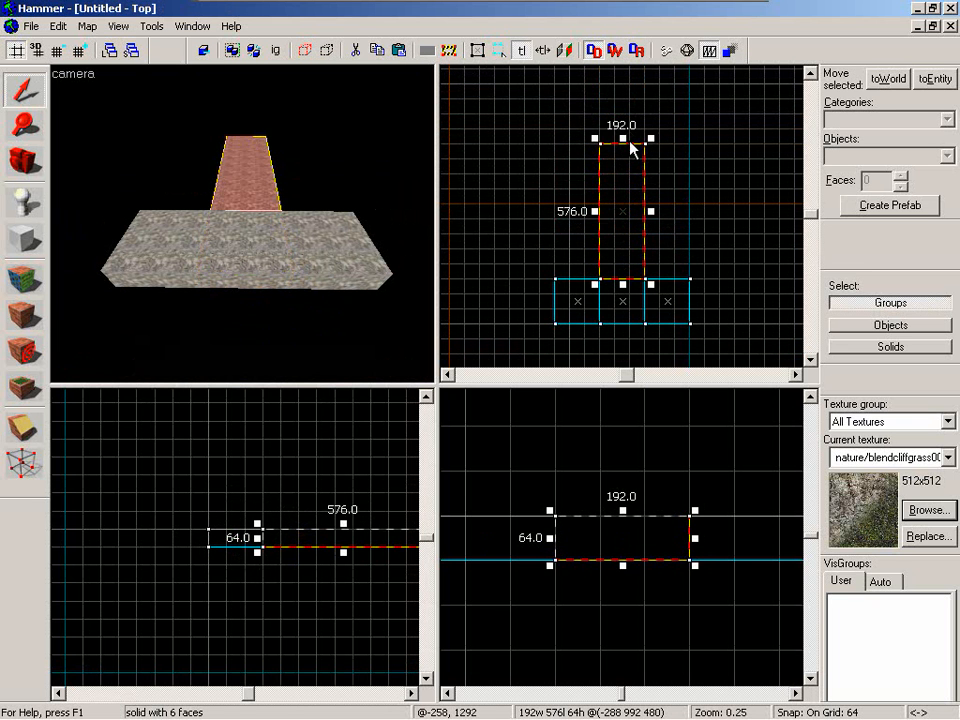
# - Copy the front row of three blocks to the far end of the long floor block
pyautogui.click(578, 301)
pyautogui.keyDown('ctrl'); pyautogui.click(623, 301); pyautogui.keyUp('ctrl')
pyautogui.keyDown('ctrl'); pyautogui.click(668, 301); pyautogui.keyUp('ctrl')
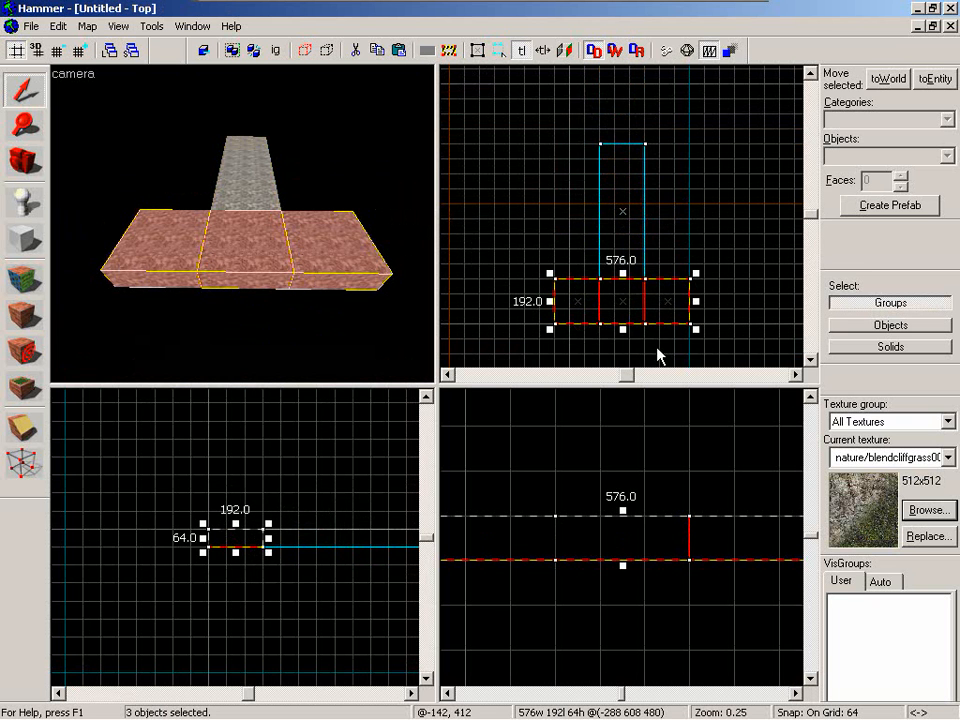
pyautogui.hotkey('ctrl', 'e')
pyautogui.moveTo(626, 199)
pyautogui.keyDown('shift'); pyautogui.mouseDown()
pyautogui.moveTo(617, 32)
pyautogui.moveTo(617, 172)
pyautogui.moveTo(624, 99)
pyautogui.moveTo(617, 156)
pyautogui.mouseUp(); pyautogui.keyUp('shift')
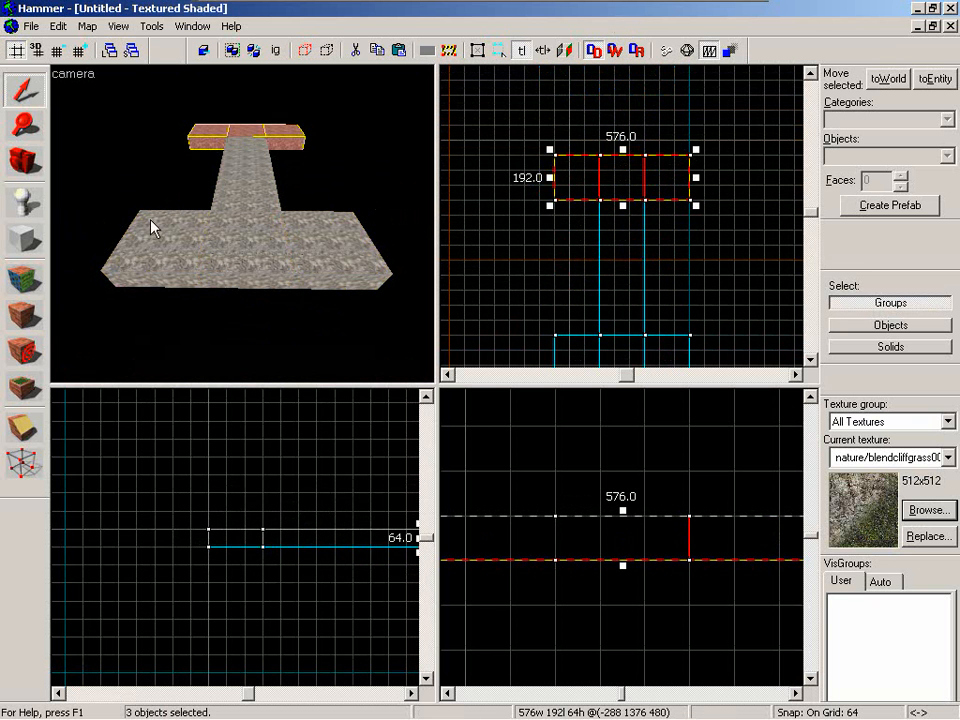
# - Copy the front-left block up 64 units, move it behind the front row and stretch it to 576 units long as the left wall
pyautogui.click(176, 238)
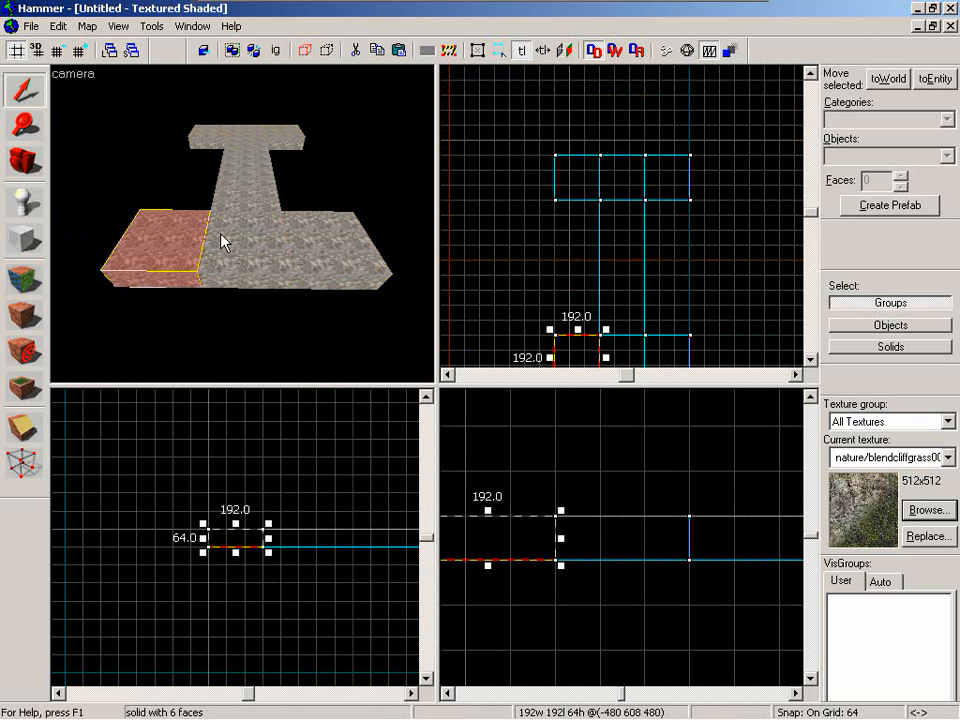
pyautogui.hotkey('ctrl', 'e')
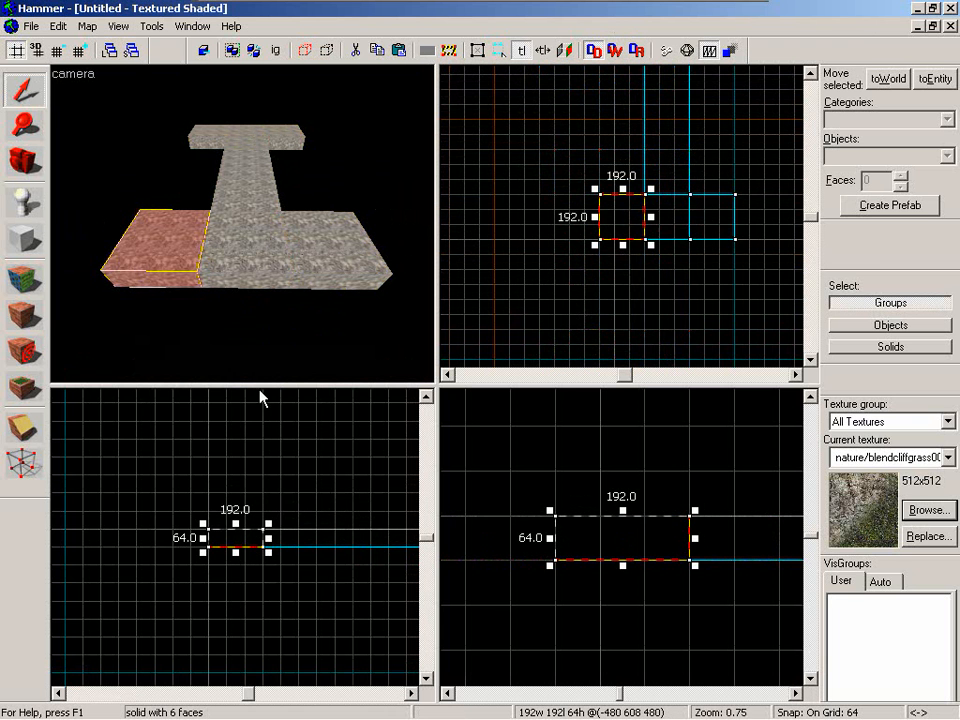
pyautogui.keyDown('shift'); pyautogui.moveTo(628, 540); pyautogui.dragTo(627, 492); pyautogui.keyUp('shift')
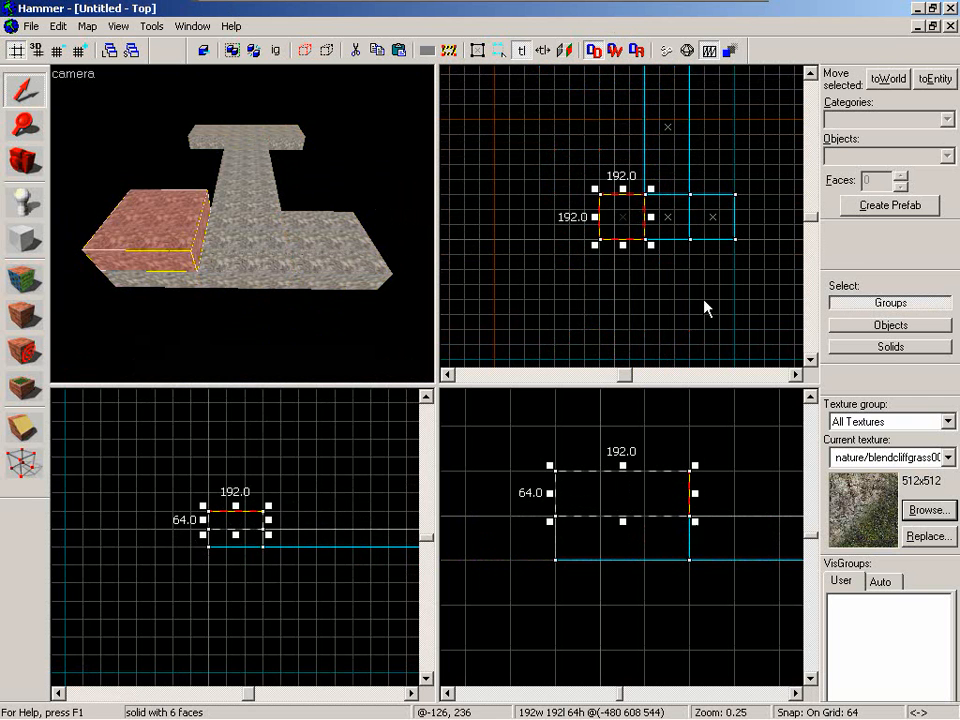
pyautogui.moveTo(615, 225)
pyautogui.mouseDown()
pyautogui.moveTo(626, 193)
pyautogui.moveTo(622, 70)
pyautogui.moveTo(624, 184)
pyautogui.mouseUp()
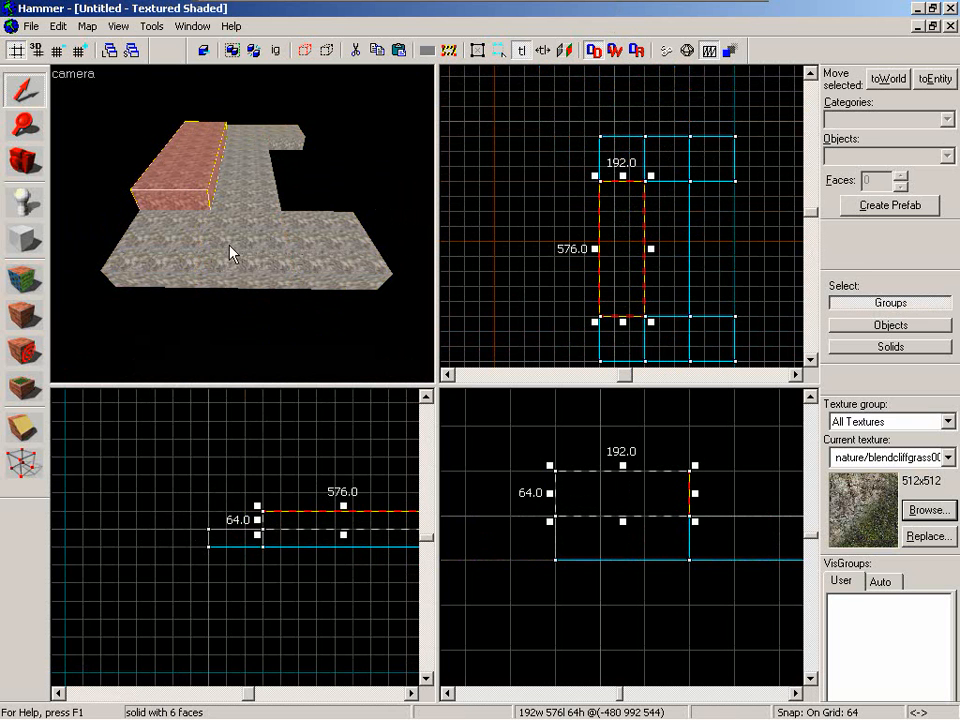
# - Copy the left wall block to the opposite side of the floor as the right wall
pyautogui.hotkey('ctrl', 'e')
pyautogui.keyDown('shift'); pyautogui.moveTo(635, 217); pyautogui.dragTo(722, 217); pyautogui.keyUp('shift')
pyautogui.hotkey('ctrl', 'z')
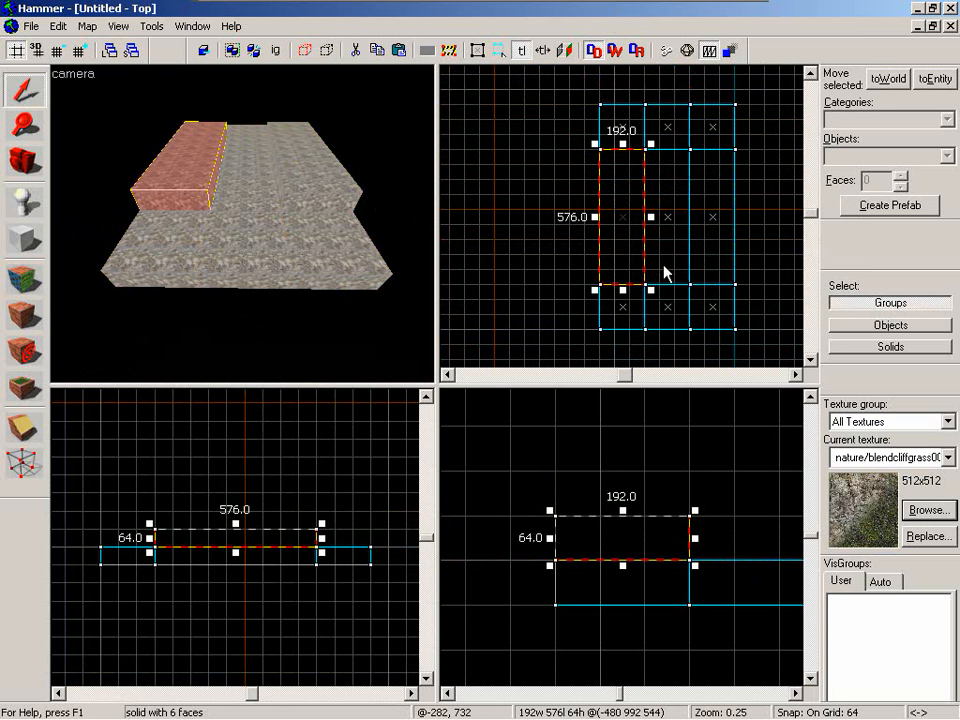
# - Copy the wall block to the middle column, raised 64 units, as the tunnel's roof
pyautogui.moveTo(662, 270); pyautogui.dragTo(675, 366)
pyautogui.moveTo(741, 538); pyautogui.dragTo(739, 495)
pyautogui.press('z')
pyautogui.press('w')
pyautogui.scroll(-5, 246, 229)
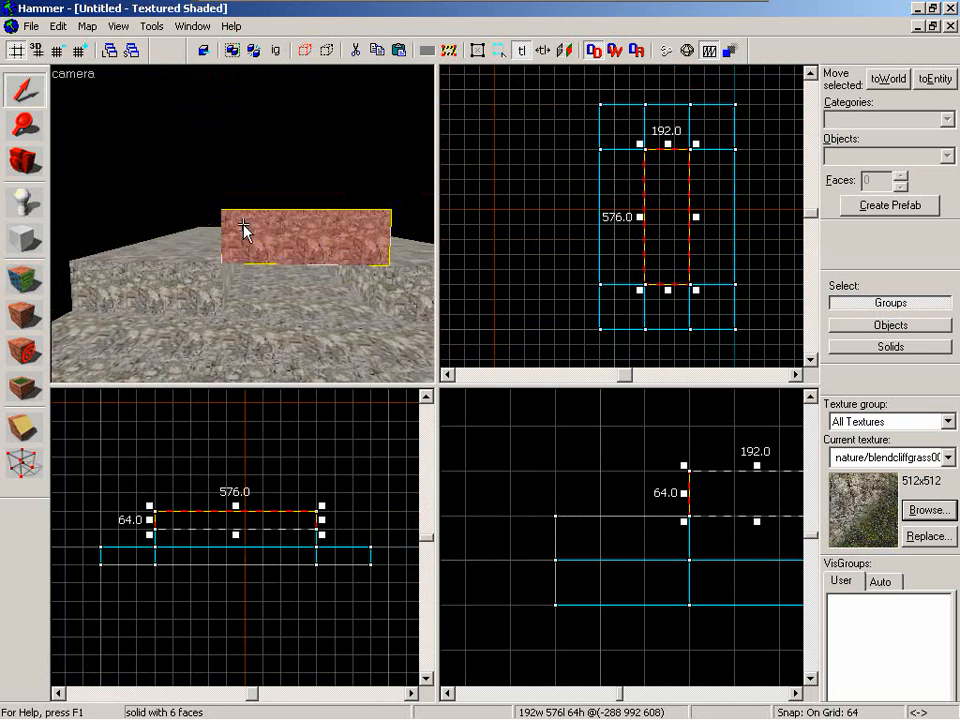
# - Stretch both side walls upward to 128 units high and raise the middle roof block 64 units to their top level
pyautogui.click(200, 265)
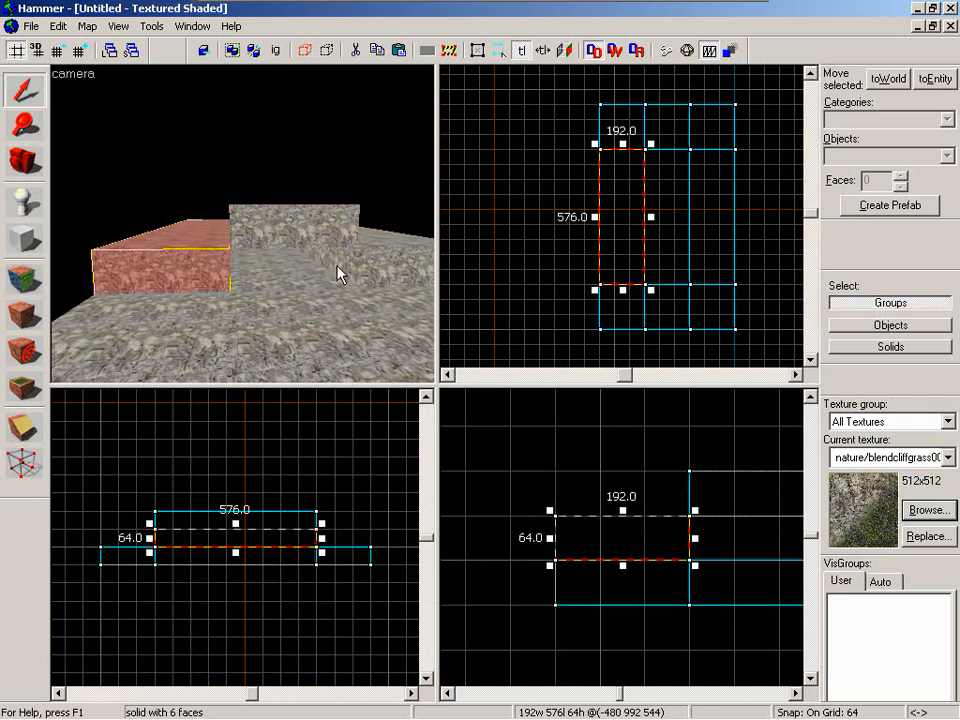
pyautogui.click(336, 268)
pyautogui.keyDown('ctrl'); pyautogui.click(201, 274); pyautogui.keyUp('ctrl')
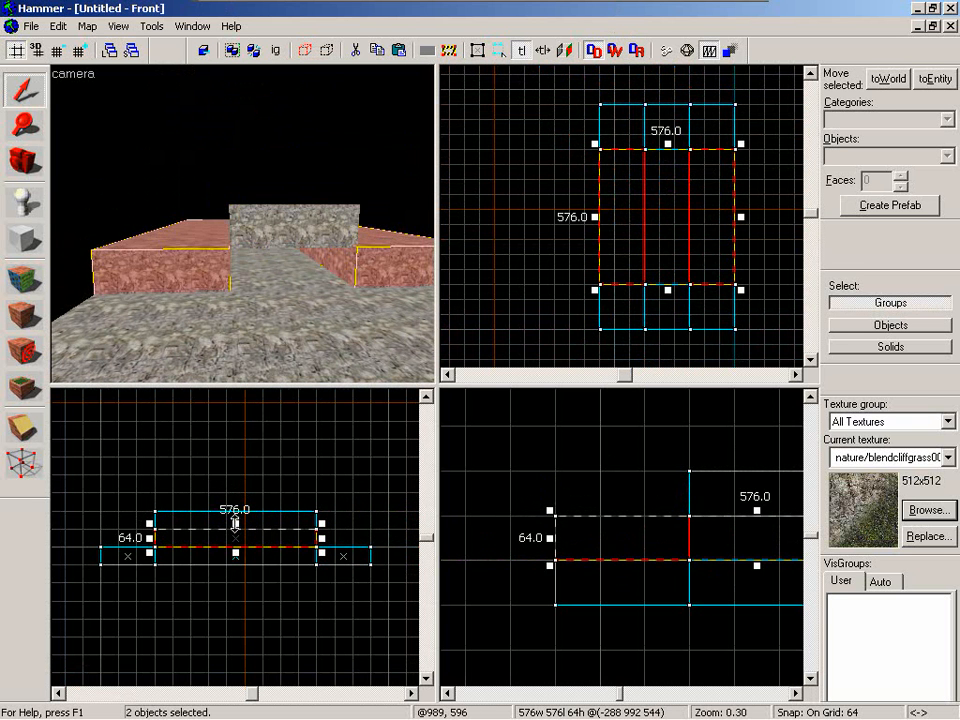
pyautogui.moveTo(235, 522); pyautogui.dragTo(235, 504)
pyautogui.click(272, 242)
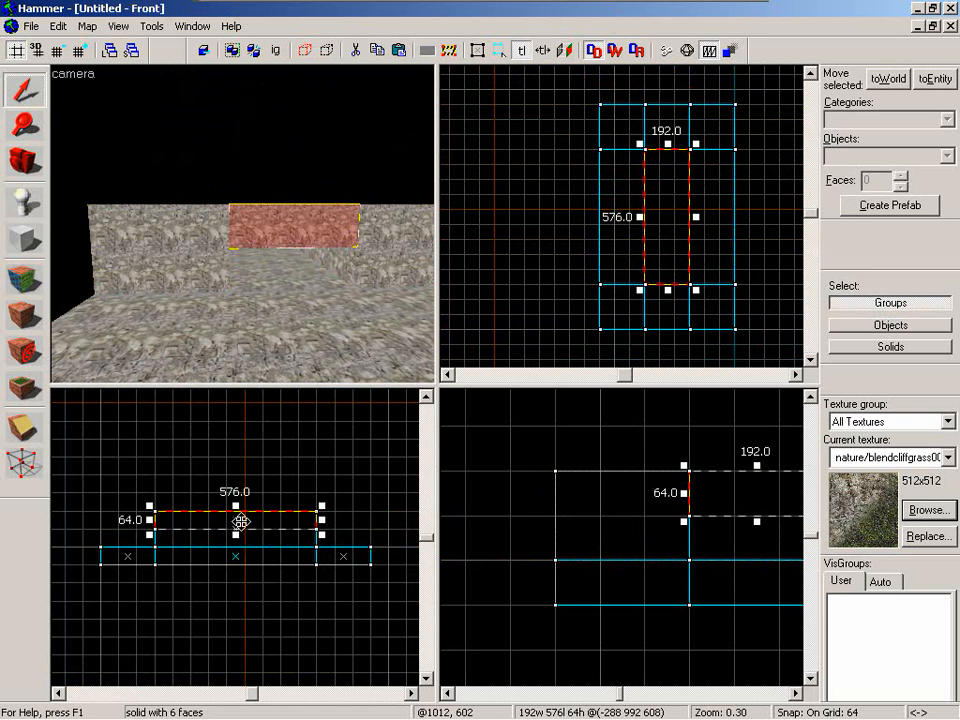
pyautogui.moveTo(238, 518); pyautogui.dragTo(238, 499)
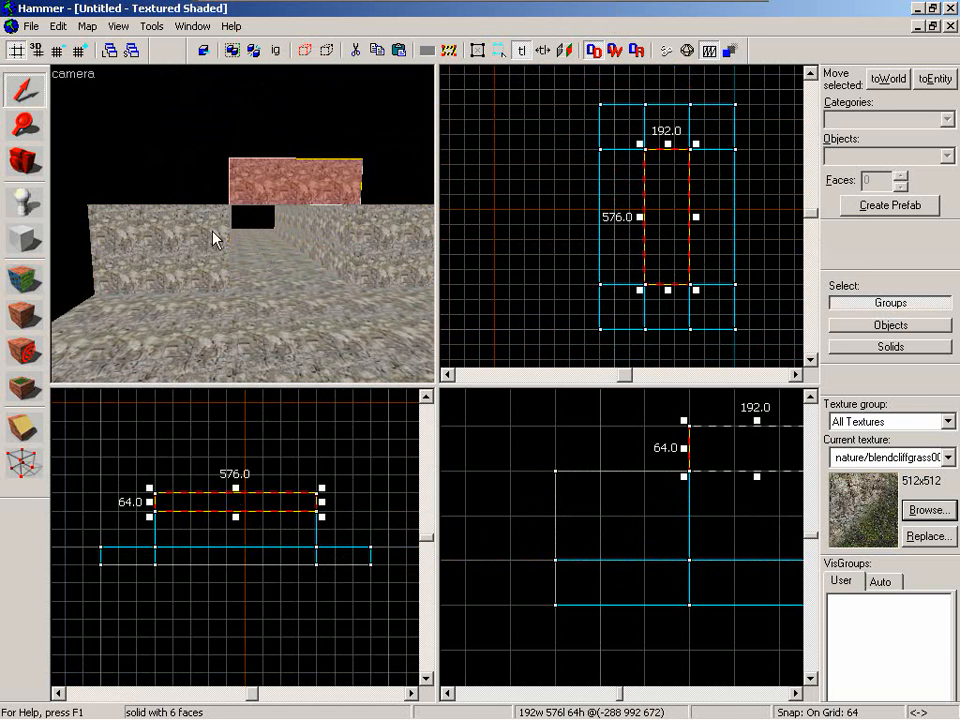
# - Place a 64-unit-high copy of the left wall block on top of it, level with the roof block
pyautogui.click(213, 236)
pyautogui.press('z')
pyautogui.press('w')
pyautogui.press('d')
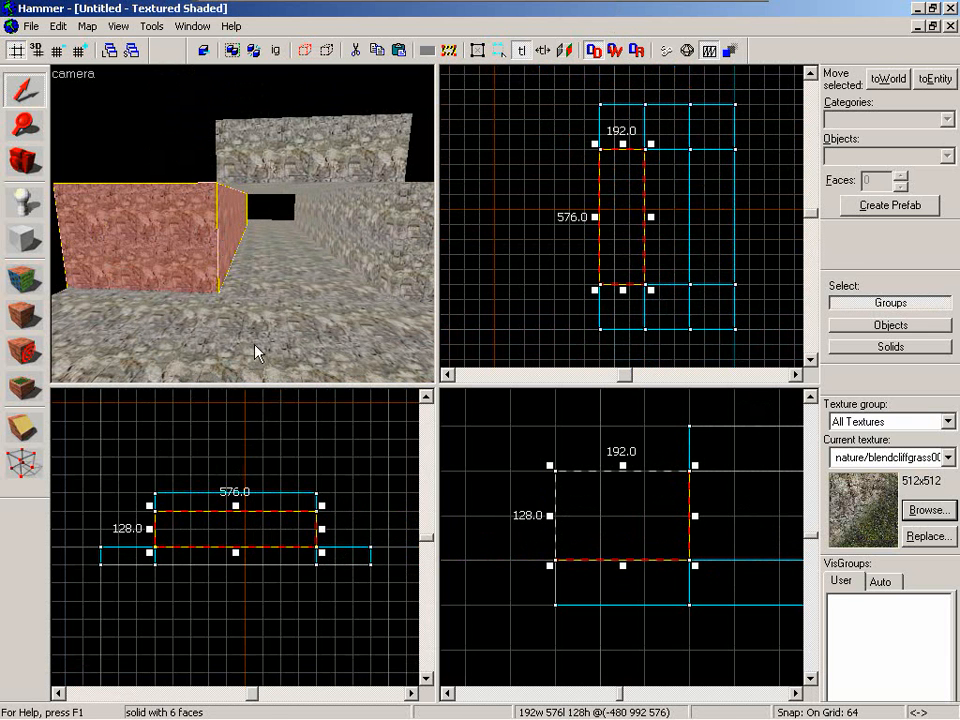
pyautogui.hotkey('ctrl', 'e')
pyautogui.moveTo(251, 536); pyautogui.dragTo(240, 521)
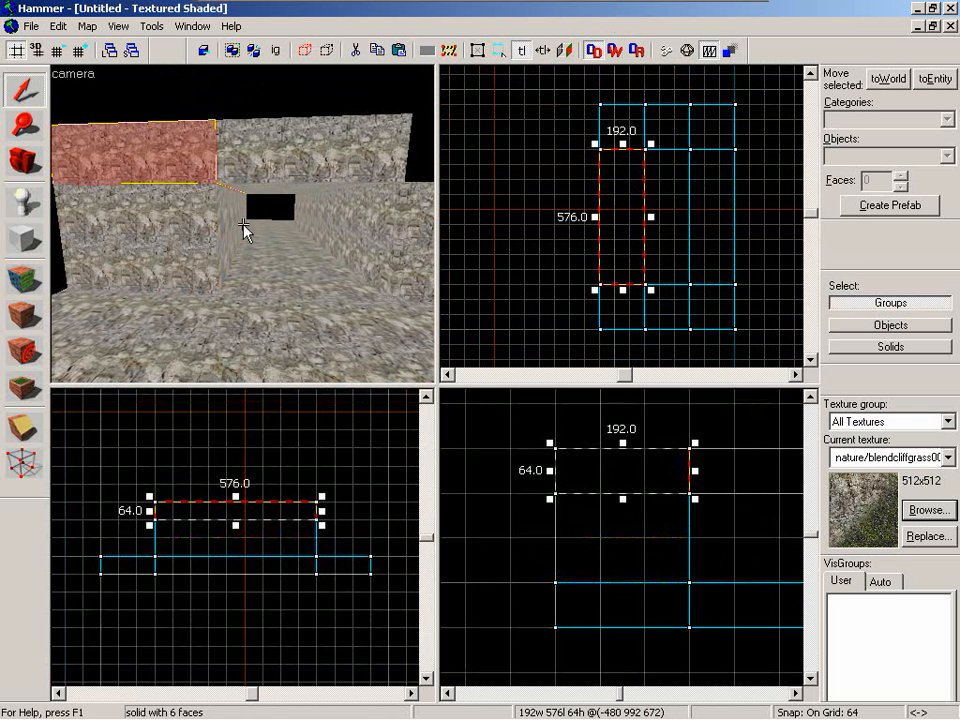
# - Copy the upper left block across to the top of the right wall, beside the roof block
pyautogui.hotkey('ctrl', 'e')
pyautogui.moveTo(611, 227); pyautogui.dragTo(701, 222)
pyautogui.press('z')
pyautogui.press('s')
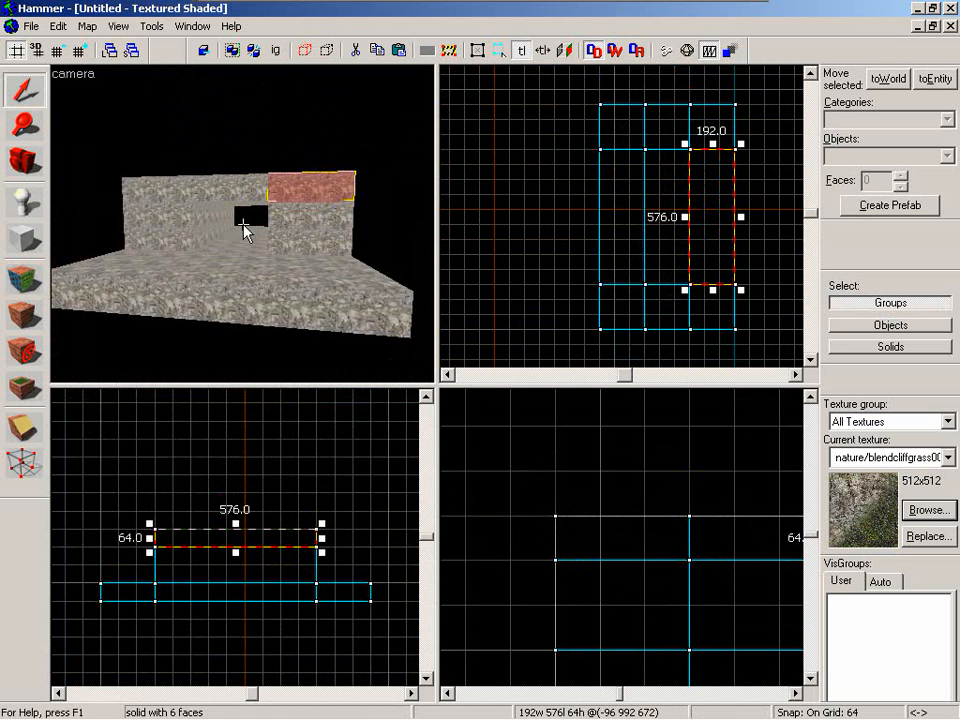
pyautogui.press('w')
pyautogui.press('a')
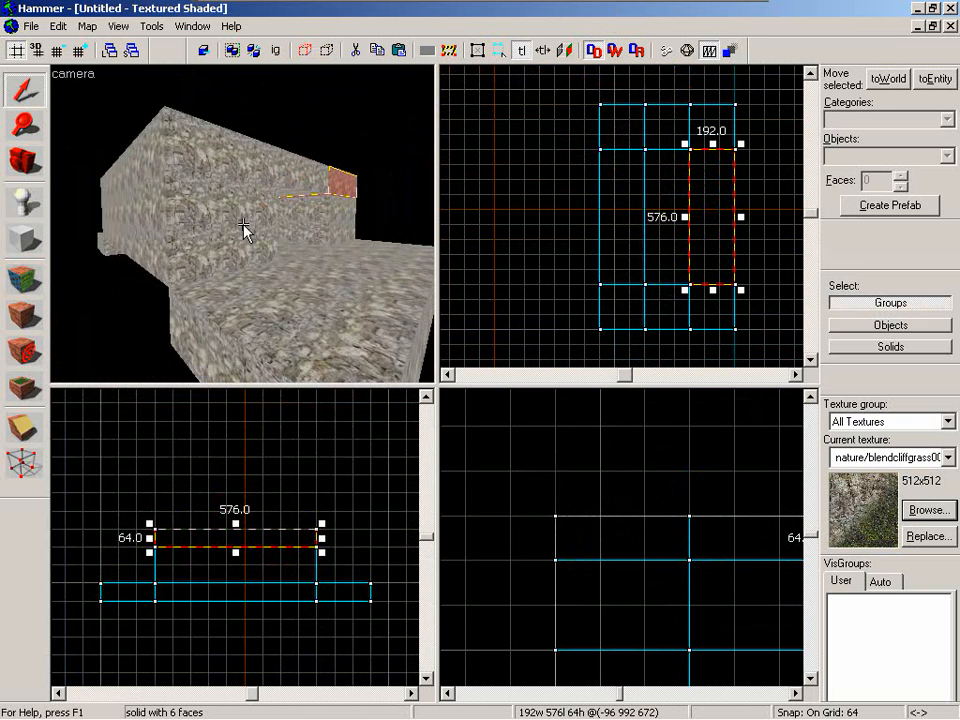
# - Select for face editing one end's three ground tops, both wall fronts, the tunnel floor and the tunnel's left inner wall
pyautogui.press('w')
pyautogui.press('d')
pyautogui.press('Down')
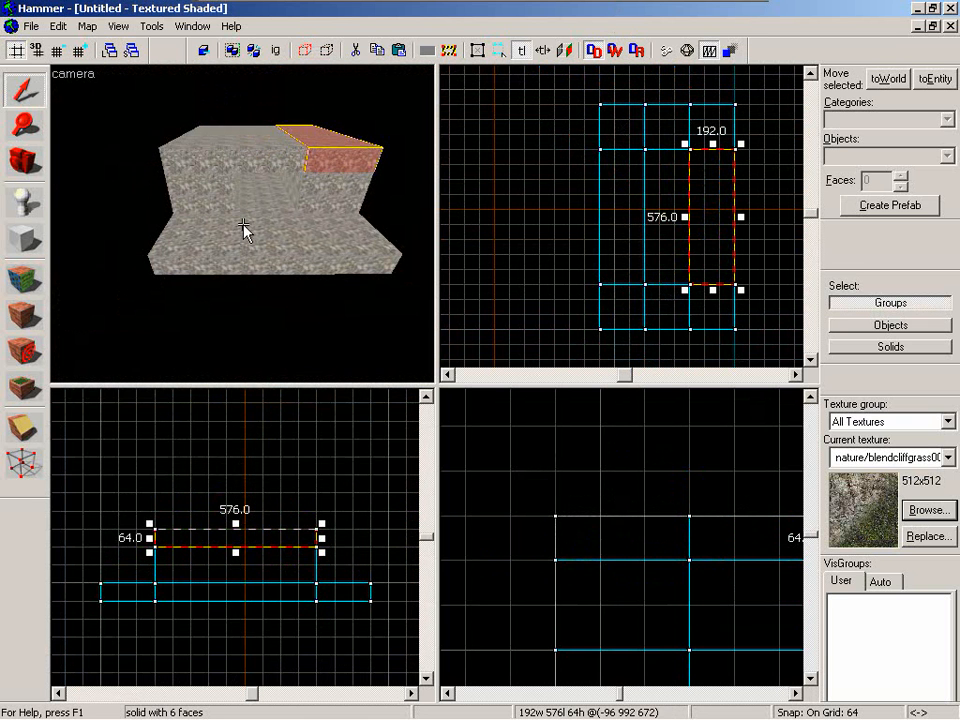
pyautogui.click(191, 200)
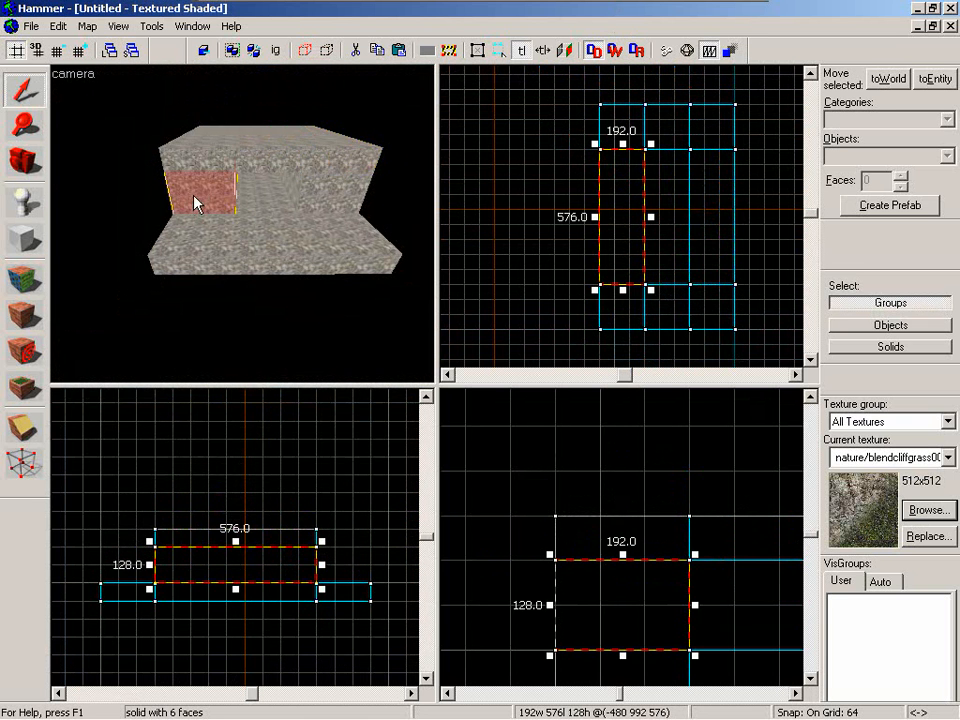
pyautogui.press('z')
pyautogui.press('w')
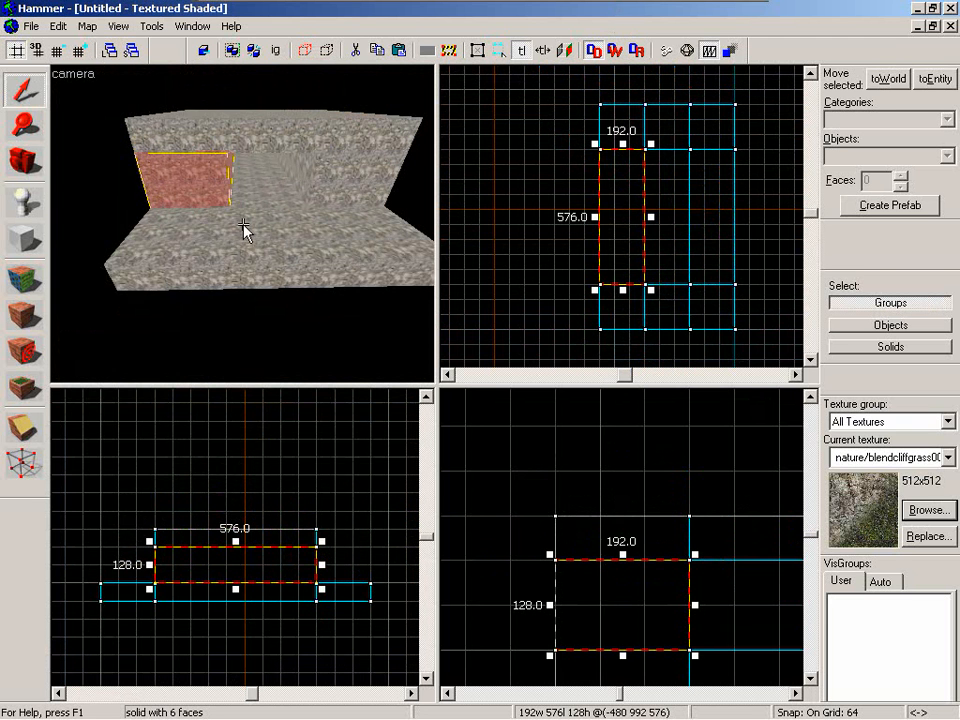
pyautogui.hotkey('shift', 'a')
pyautogui.click(171, 257)
pyautogui.keyDown('ctrl'); pyautogui.click(300, 252); pyautogui.keyUp('ctrl')
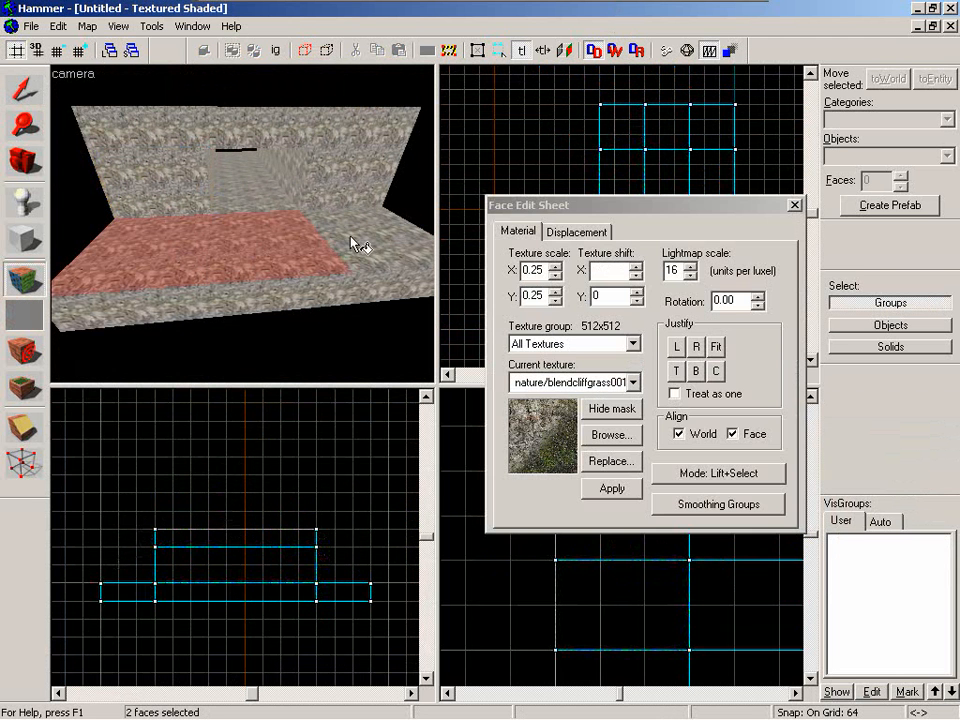
pyautogui.keyDown('ctrl'); pyautogui.click(351, 237); pyautogui.keyUp('ctrl')
pyautogui.keyDown('ctrl'); pyautogui.click(332, 198); pyautogui.keyUp('ctrl')
pyautogui.keyDown('ctrl'); pyautogui.click(260, 195); pyautogui.keyUp('ctrl')
pyautogui.keyDown('ctrl'); pyautogui.click(198, 185); pyautogui.keyUp('ctrl')
pyautogui.keyDown('ctrl'); pyautogui.click(212, 165); pyautogui.keyUp('ctrl')
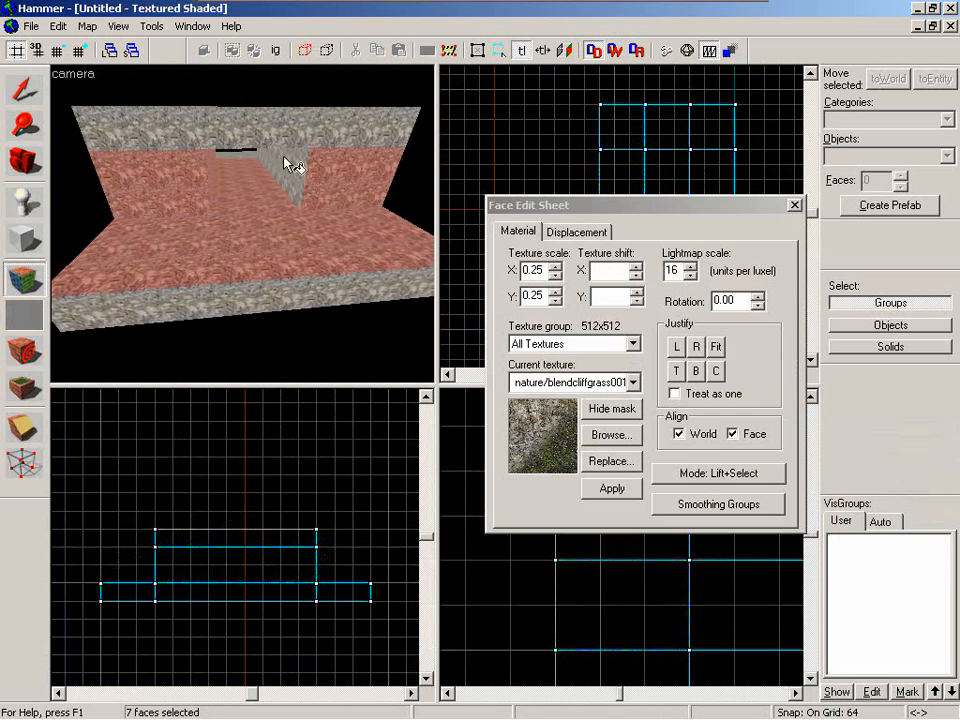
# - Add the tunnel's right inner wall, the three upper block fronts and the tunnel ceiling to the face selection
pyautogui.keyDown('ctrl'); pyautogui.click(285, 159); pyautogui.keyUp('ctrl')
pyautogui.keyDown('ctrl'); pyautogui.click(326, 140); pyautogui.keyUp('ctrl')
pyautogui.keyDown('ctrl'); pyautogui.click(274, 140); pyautogui.keyUp('ctrl')
pyautogui.keyDown('ctrl'); pyautogui.click(190, 137); pyautogui.keyUp('ctrl')
pyautogui.press('z')
pyautogui.press('w')
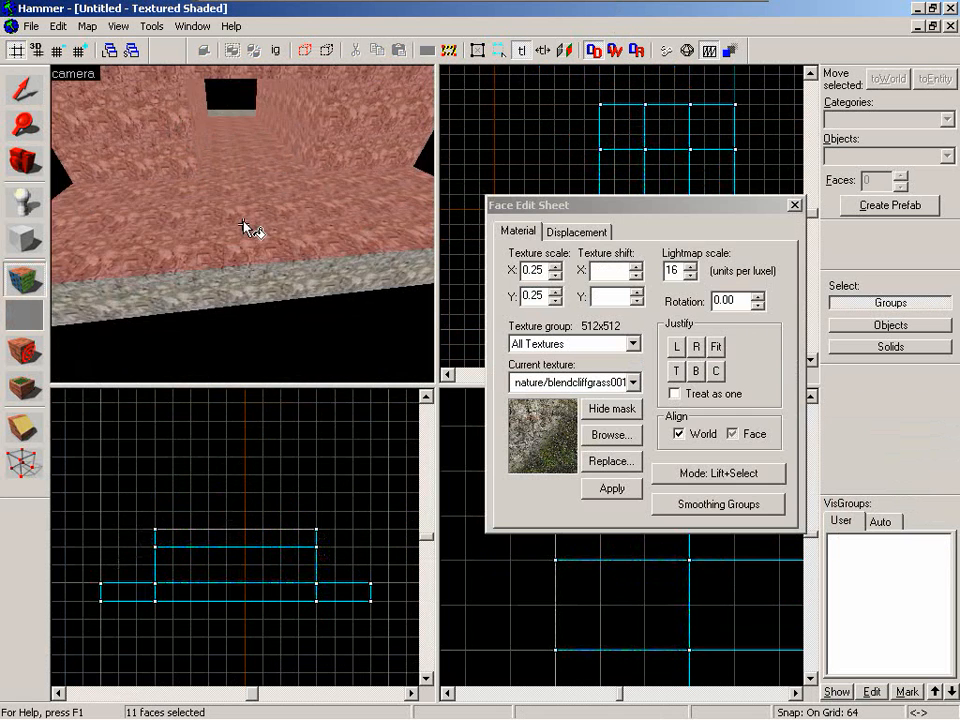
pyautogui.keyDown('ctrl'); pyautogui.click(243, 224); pyautogui.keyUp('ctrl')
# - Add the three ground tops and both wall fronts at the tunnel's opposite end to the face selection
pyautogui.press('w')
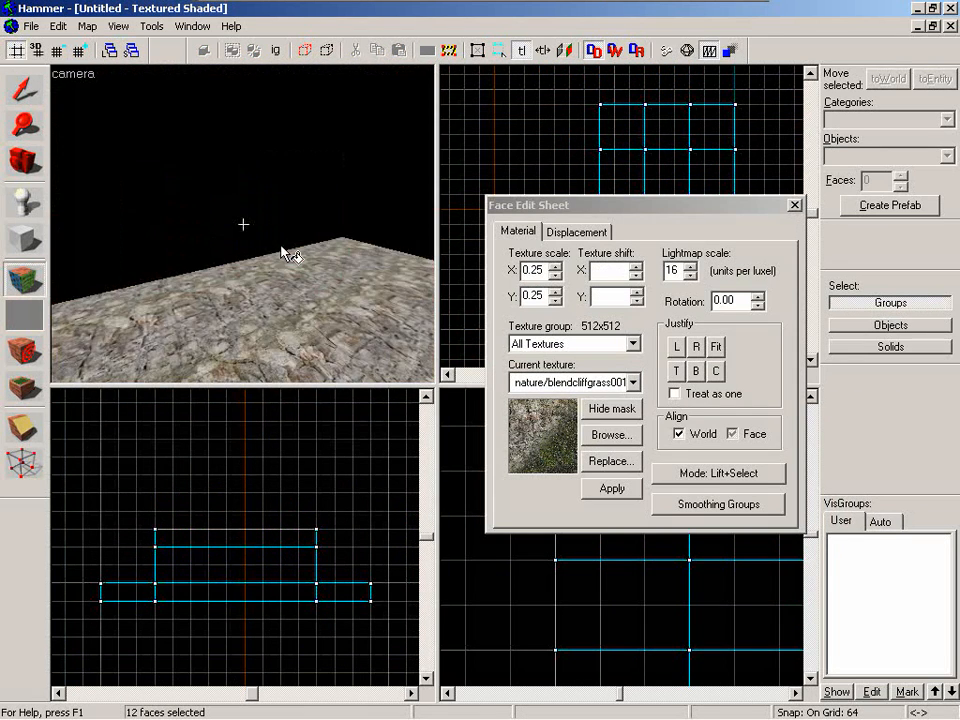
pyautogui.press('s')
pyautogui.press('z')
pyautogui.keyDown('ctrl'); pyautogui.click(274, 257); pyautogui.keyUp('ctrl')
pyautogui.keyDown('ctrl'); pyautogui.click(196, 243); pyautogui.keyUp('ctrl')
pyautogui.keyDown('ctrl'); pyautogui.click(147, 238); pyautogui.keyUp('ctrl')
pyautogui.keyDown('ctrl'); pyautogui.click(162, 195); pyautogui.keyUp('ctrl')
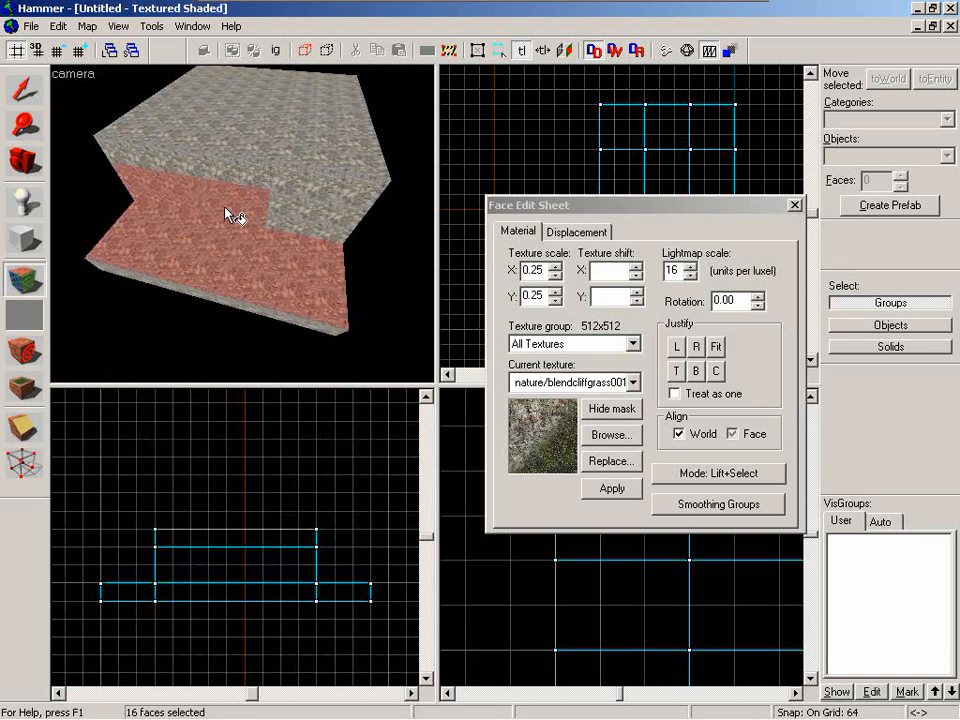
pyautogui.keyDown('ctrl'); pyautogui.click(292, 216); pyautogui.keyUp('ctrl')
# - Add the opposite end's three upper block fronts and the three roof top faces to the selection
pyautogui.keyDown('ctrl'); pyautogui.click(294, 186); pyautogui.keyUp('ctrl')
pyautogui.keyDown('ctrl'); pyautogui.click(236, 174); pyautogui.keyUp('ctrl')
pyautogui.keyDown('ctrl'); pyautogui.click(165, 160); pyautogui.keyUp('ctrl')
pyautogui.keyDown('ctrl'); pyautogui.click(176, 128); pyautogui.keyUp('ctrl')
pyautogui.keyDown('ctrl'); pyautogui.click(246, 128); pyautogui.keyUp('ctrl')
pyautogui.keyDown('ctrl'); pyautogui.click(296, 131); pyautogui.keyUp('ctrl')
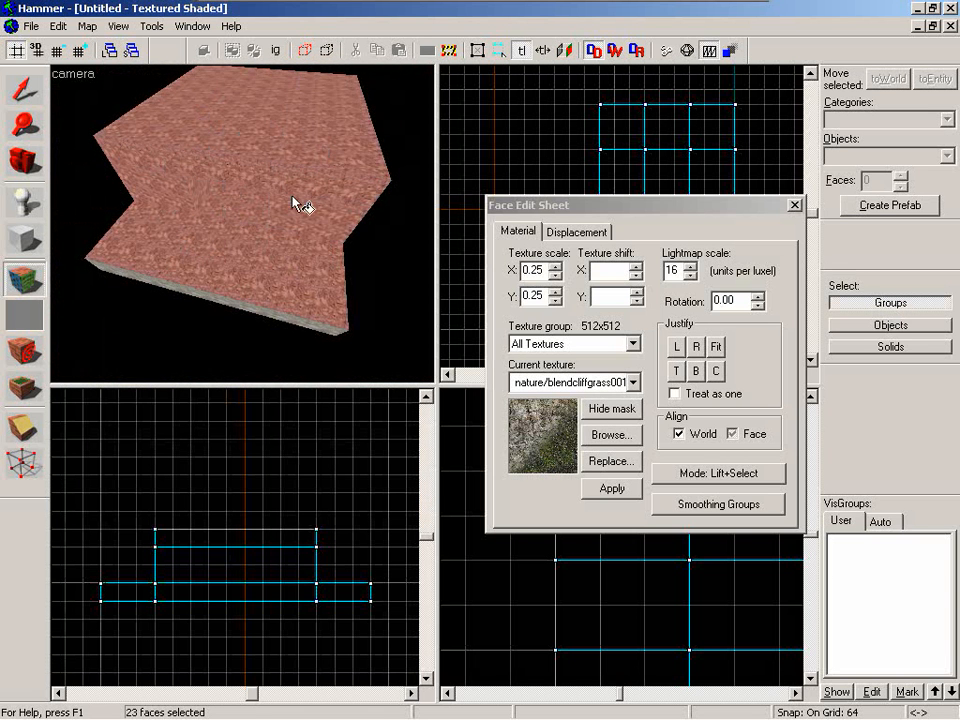
# - Add the outer side faces of the wall and upper blocks on both sides of the tunnel to the selection
pyautogui.press('z')
pyautogui.press('d')
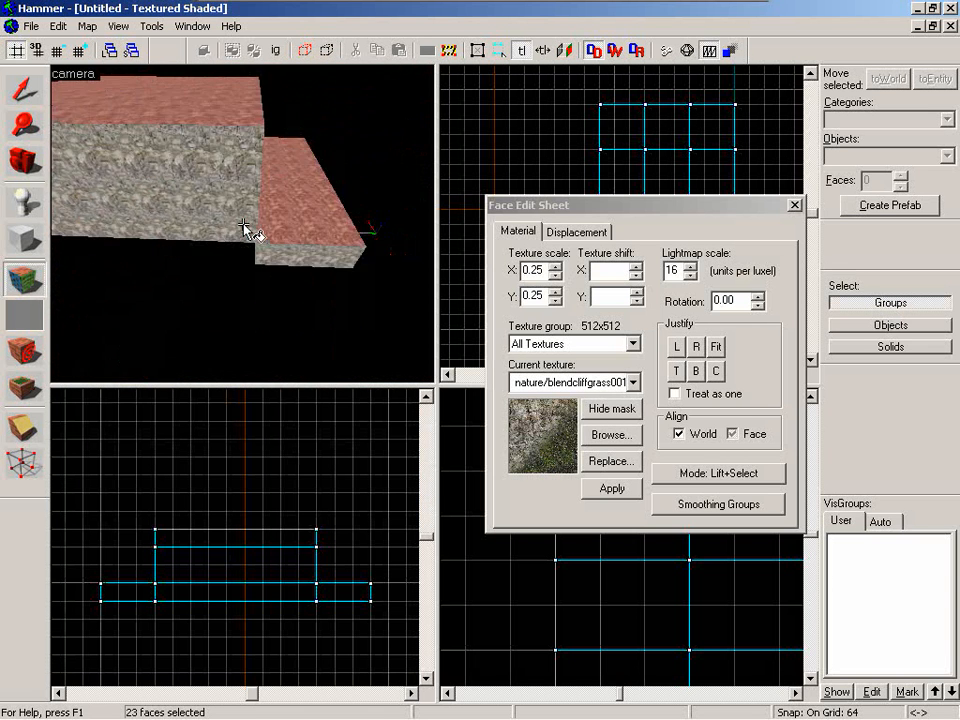
pyautogui.press('d')
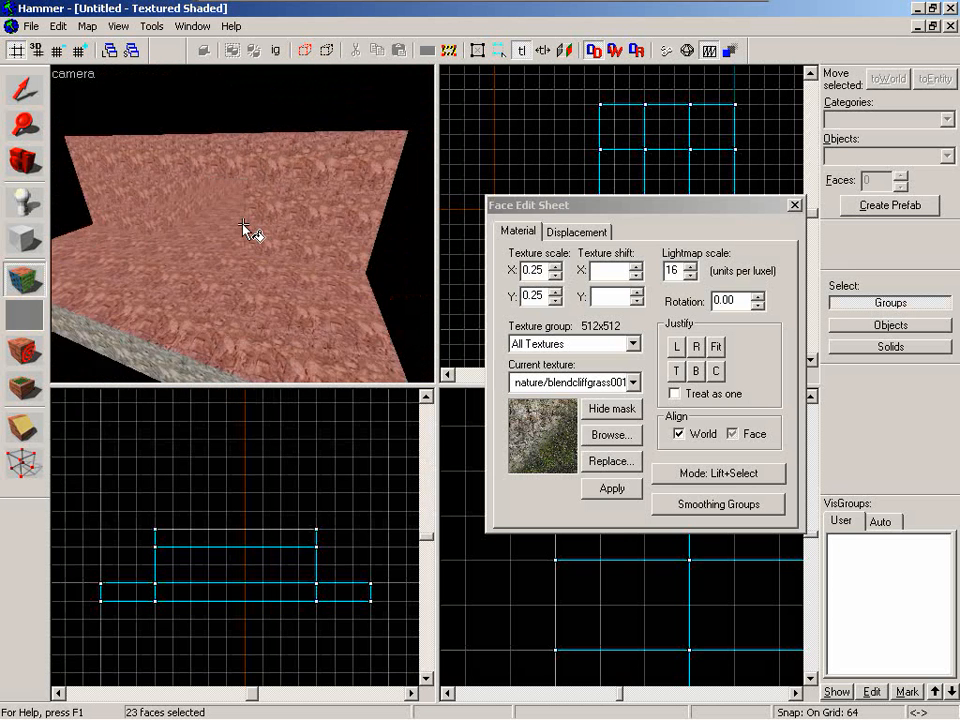
pyautogui.keyDown('ctrl'); pyautogui.click(243, 228); pyautogui.keyUp('ctrl')
pyautogui.keyDown('ctrl'); pyautogui.click(243, 228); pyautogui.keyUp('ctrl')
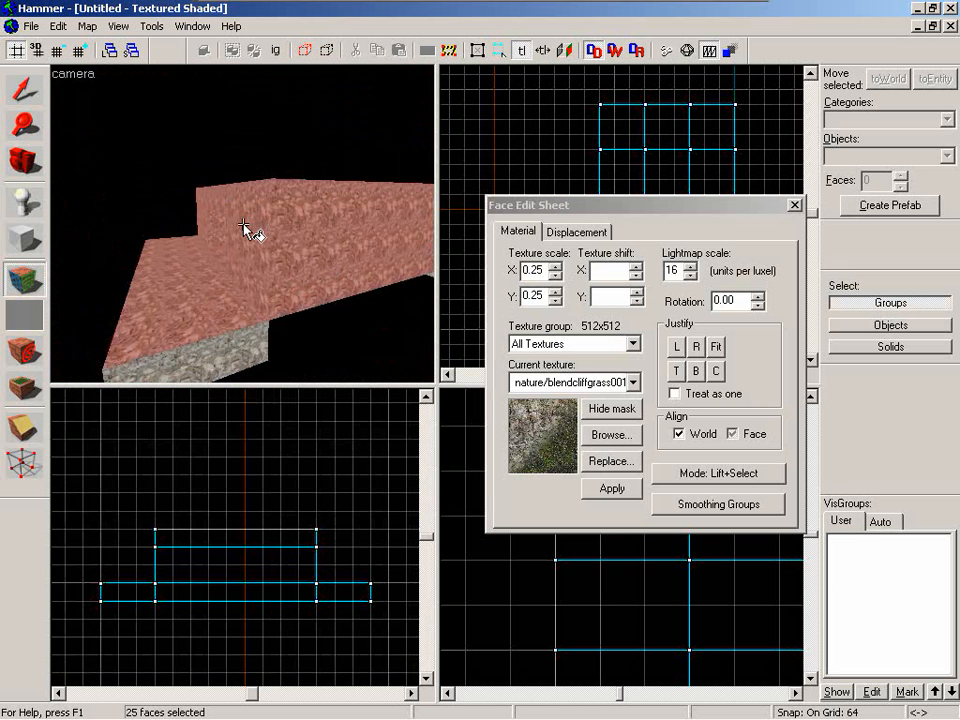
pyautogui.keyDown('ctrl'); pyautogui.click(243, 228); pyautogui.keyUp('ctrl')
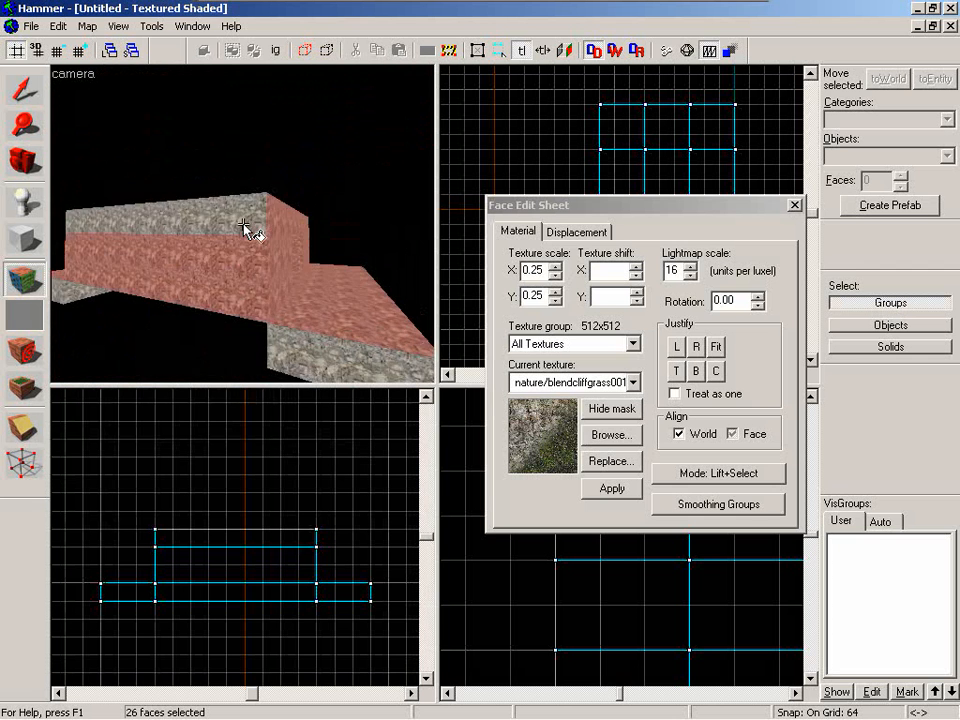
pyautogui.keyDown('ctrl'); pyautogui.click(243, 228); pyautogui.keyUp('ctrl')
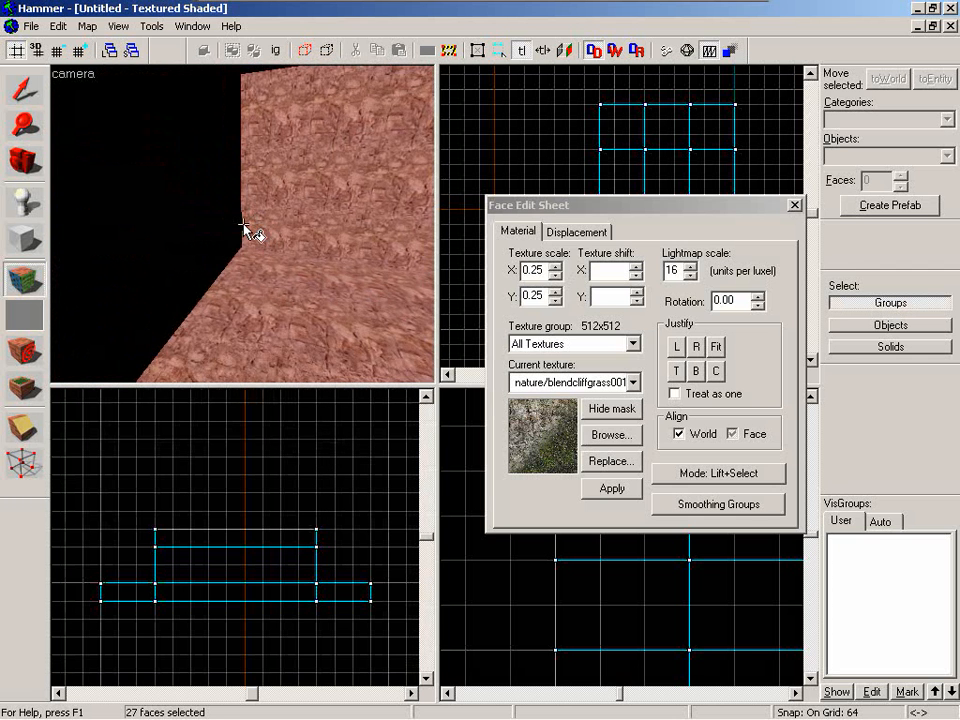
# - Create displacements with power 3 on all selected faces
pyautogui.press('d')
pyautogui.press('s')
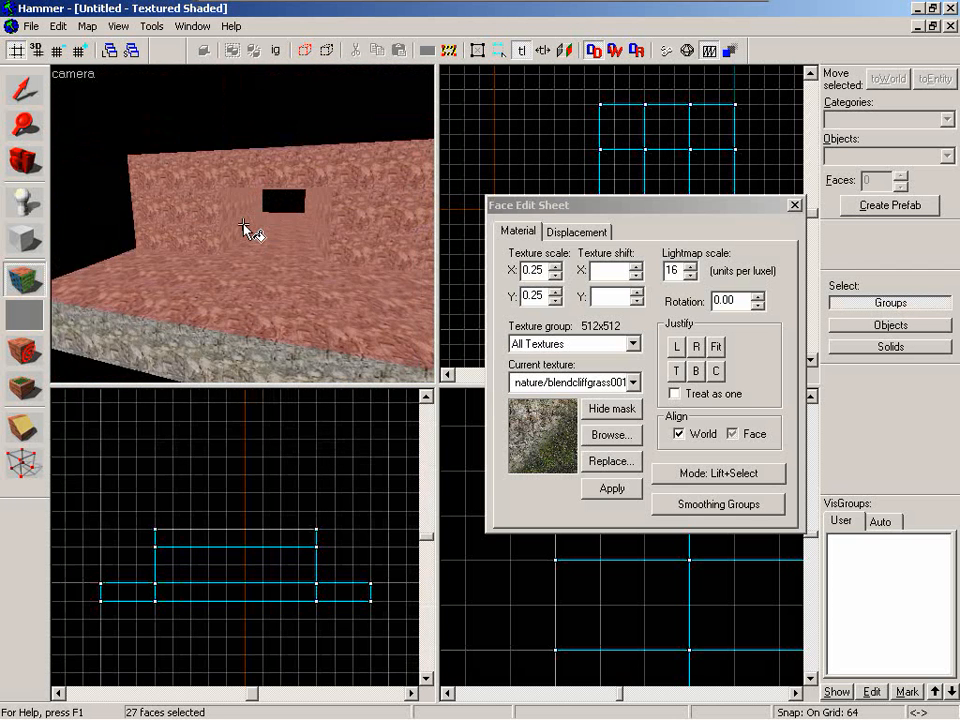
pyautogui.click(574, 231)
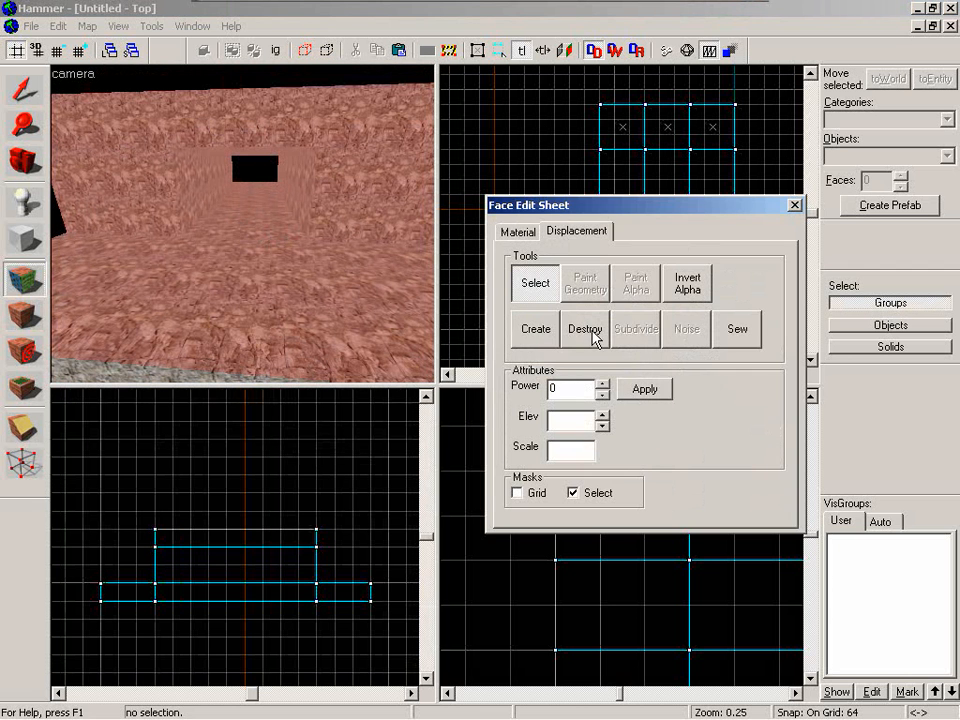
pyautogui.click(537, 330)
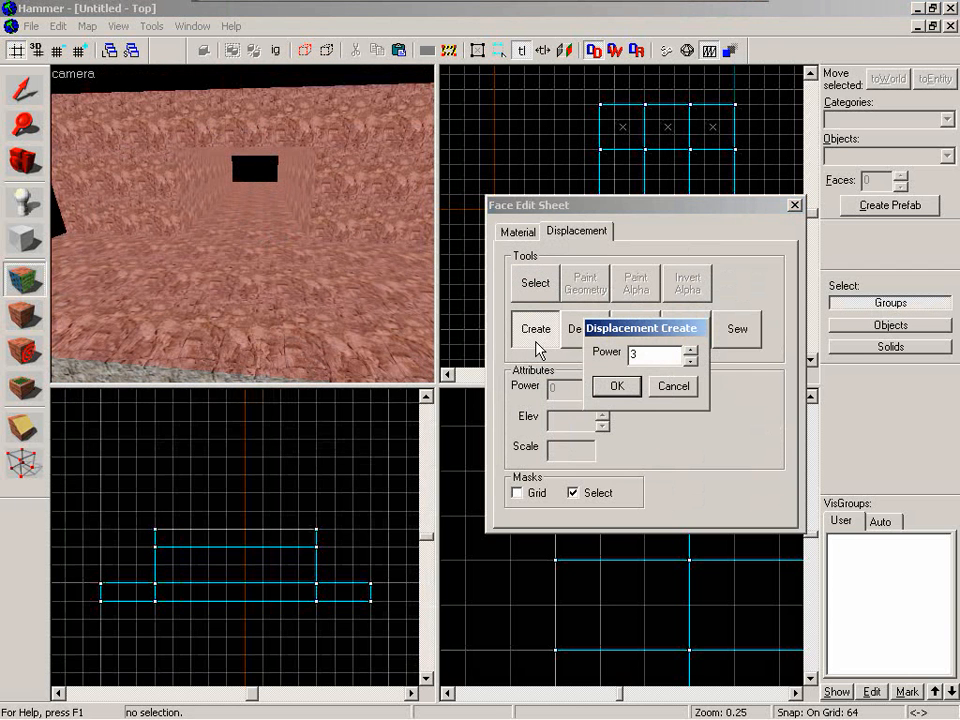
pyautogui.click(615, 389)
# - Invert the alpha of the two outer ground displacements at one end and the three roof top displacements
pyautogui.press('z')
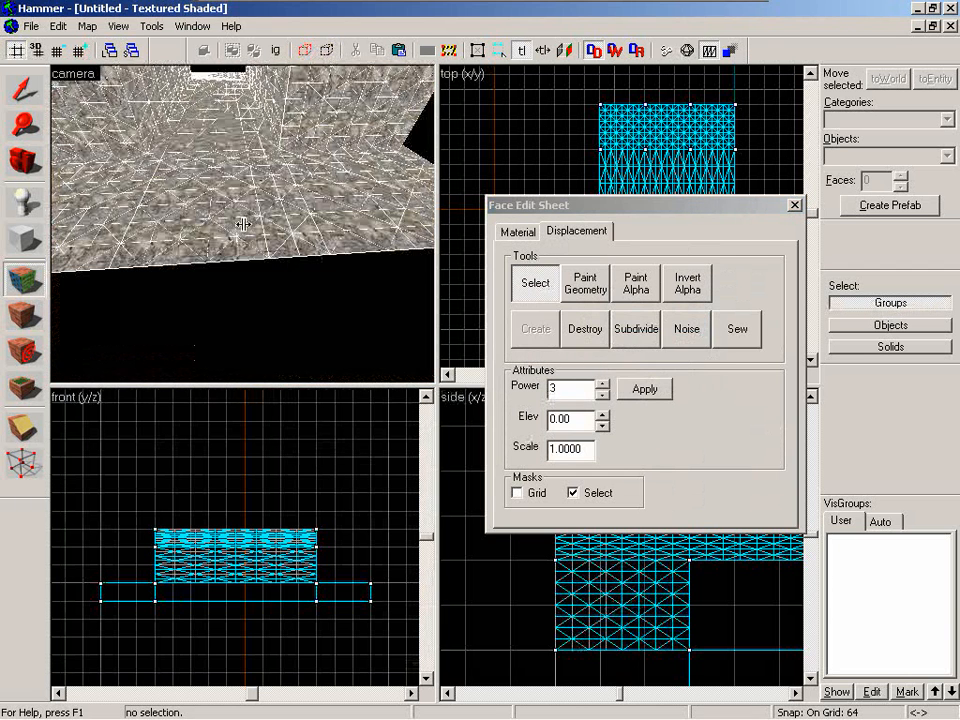
pyautogui.press('s')
pyautogui.click(335, 234)
pyautogui.keyDown('ctrl'); pyautogui.click(124, 214); pyautogui.keyUp('ctrl')
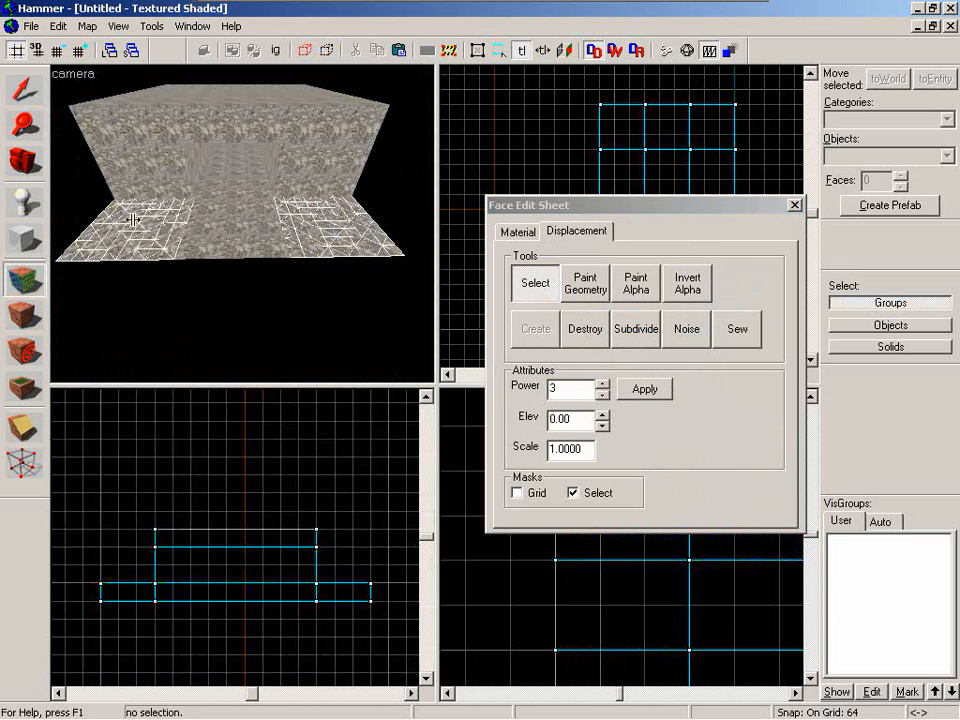
pyautogui.keyDown('ctrl'); pyautogui.click(154, 97); pyautogui.keyUp('ctrl')
pyautogui.keyDown('ctrl'); pyautogui.click(225, 98); pyautogui.keyUp('ctrl')
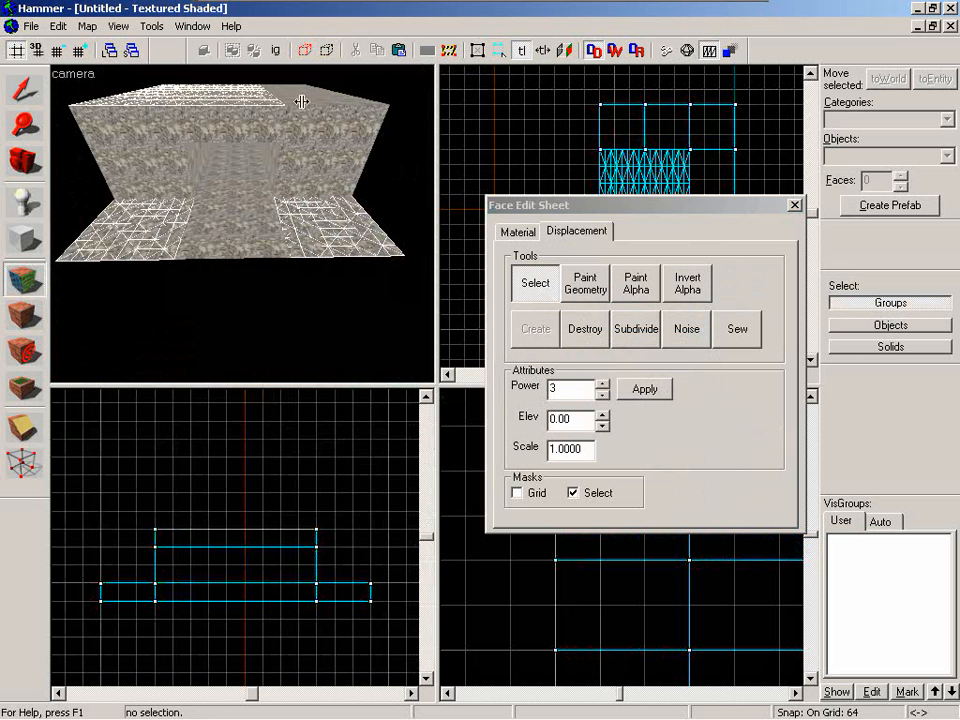
pyautogui.keyDown('ctrl'); pyautogui.click(300, 100); pyautogui.keyUp('ctrl')
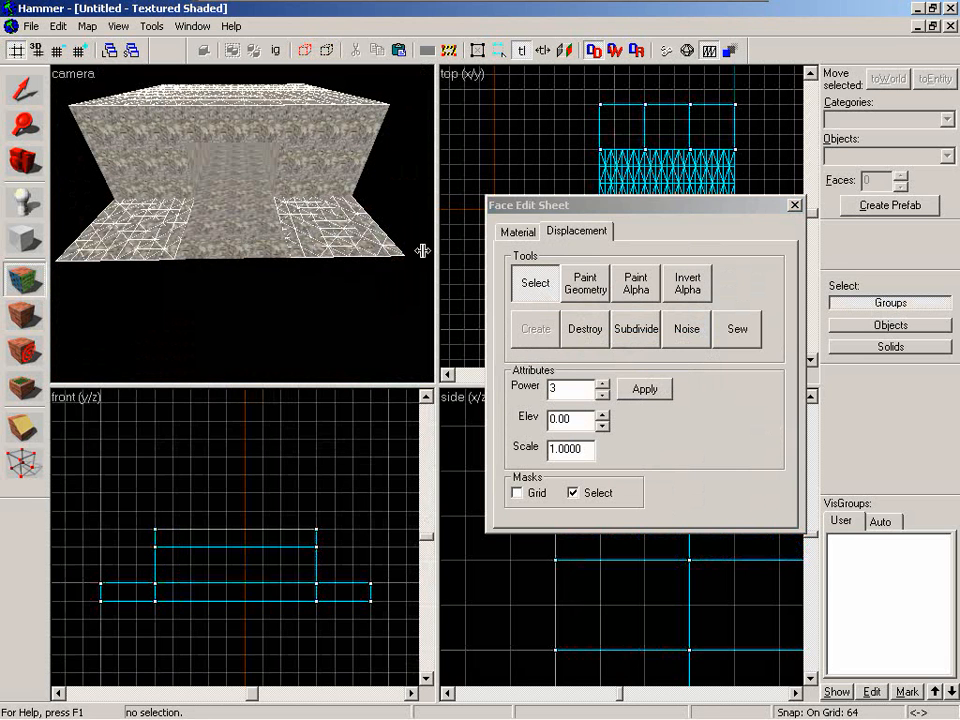
pyautogui.click(686, 288)
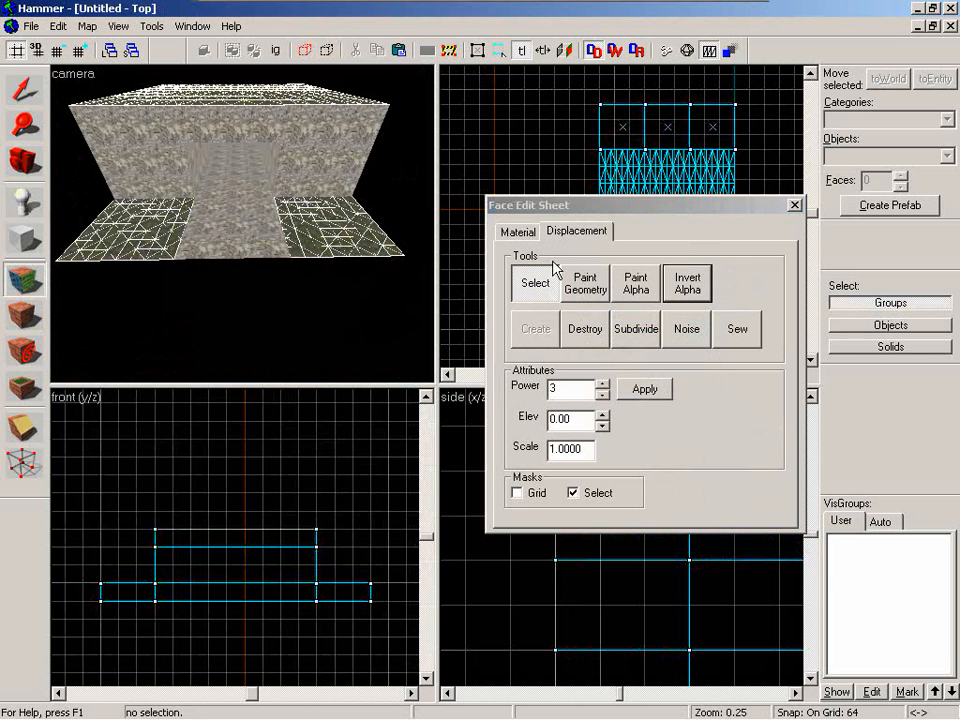
pyautogui.click(795, 206)
# - Examine the textured ground beside the tunnel entrance and look through the tunnel's interior
pyautogui.press('z')
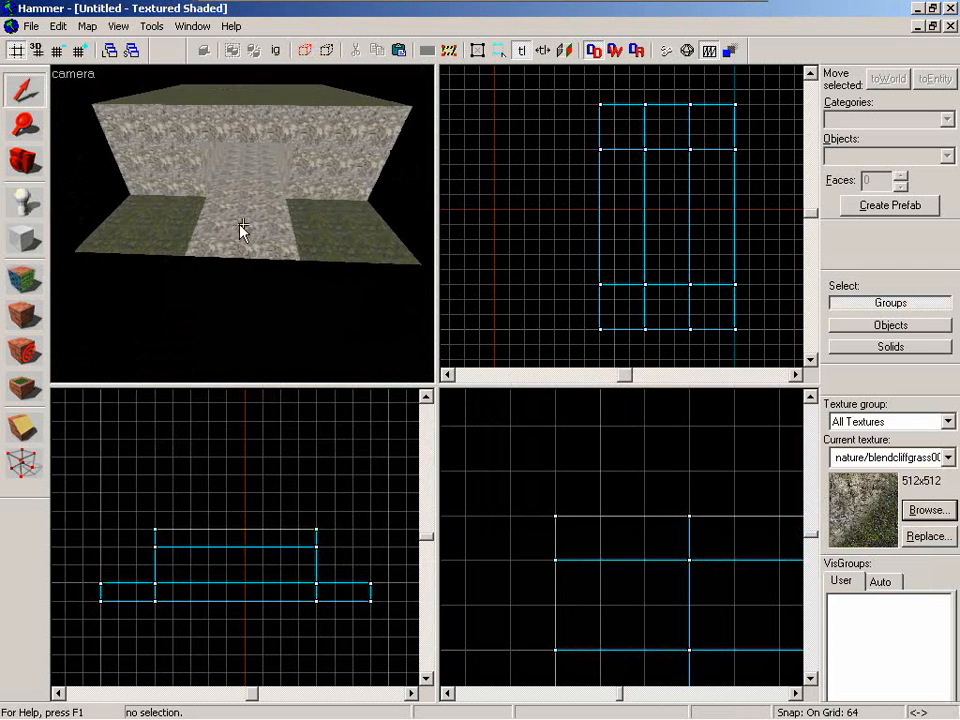
pyautogui.press('w')
pyautogui.press('w')
pyautogui.press('s')
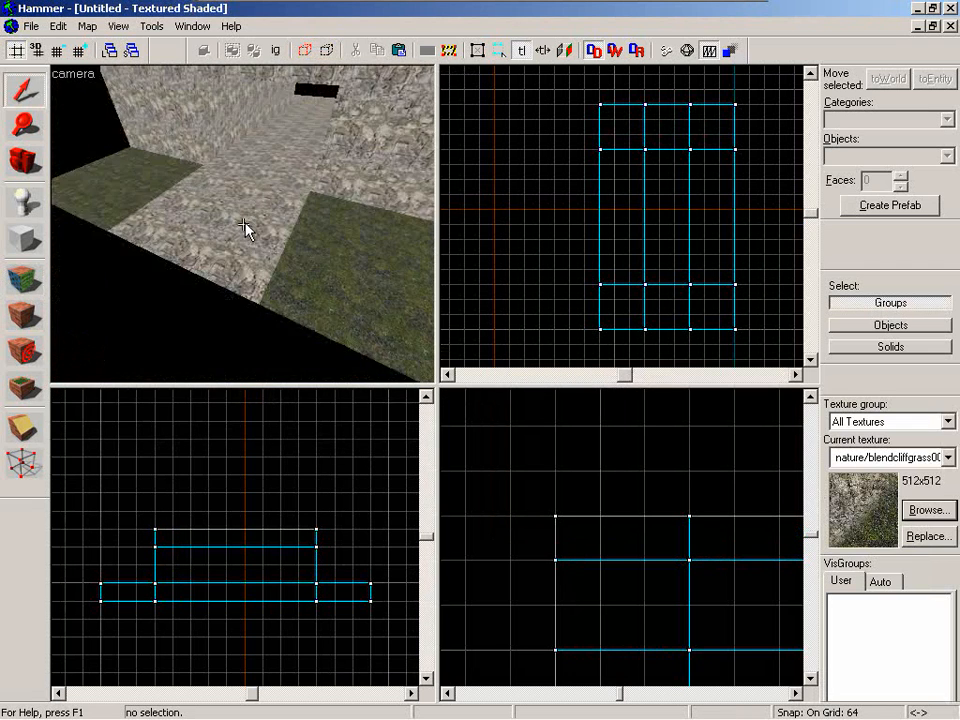
pyautogui.press('a')
pyautogui.press('a')
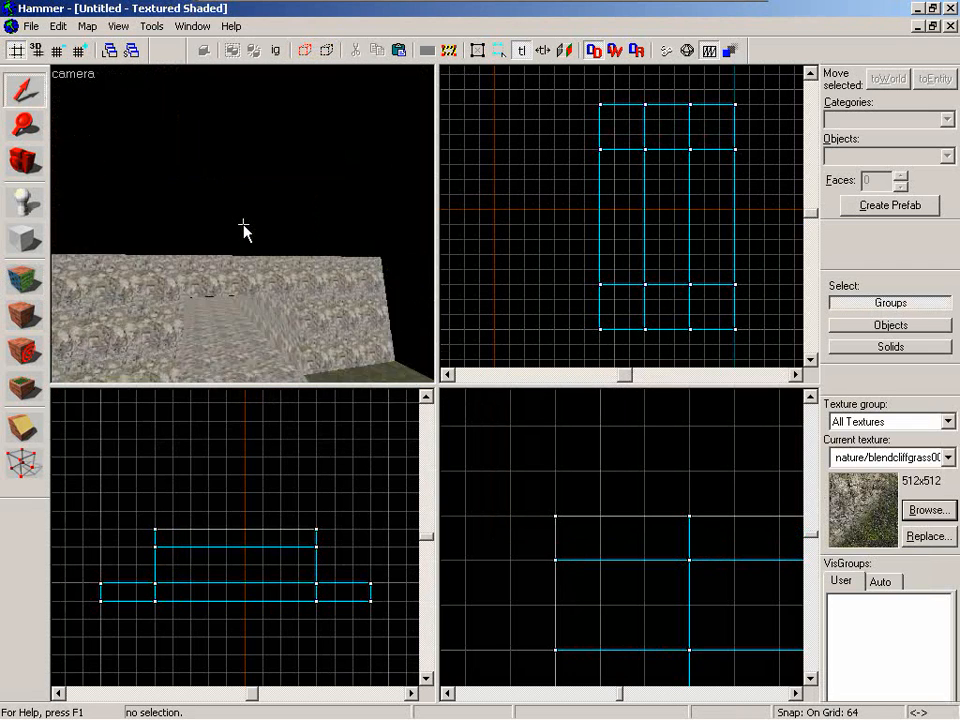
pyautogui.press('w')
pyautogui.press('w')
pyautogui.press('Up')
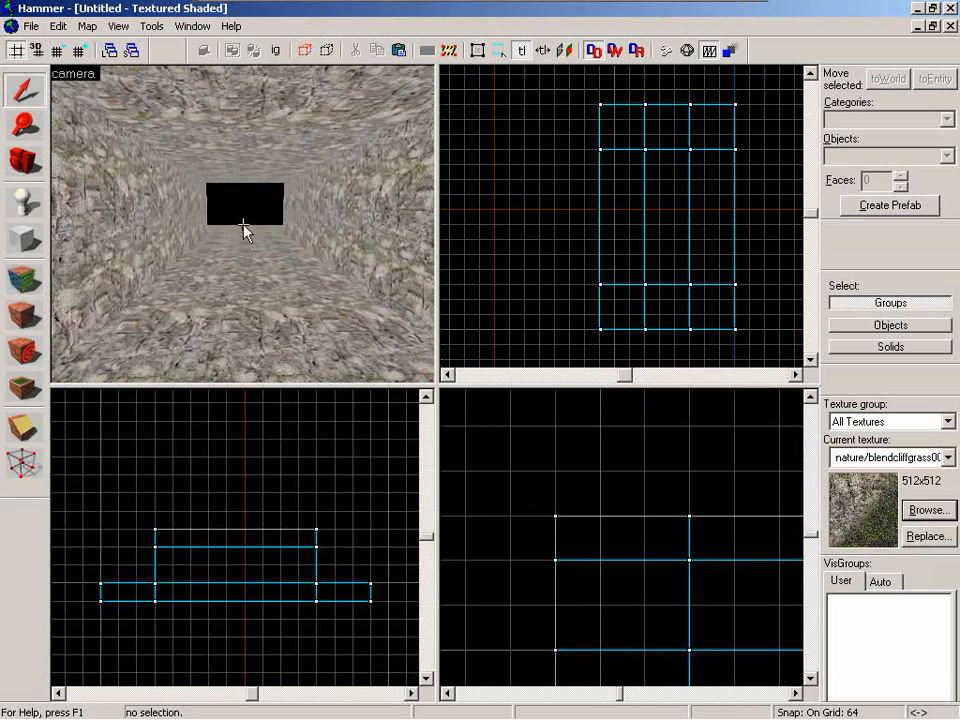
pyautogui.press('Down')
pyautogui.press('s')
# - Invert the alpha of the two outer ground displacements at the tunnel's opposite end
pyautogui.press('z')
pyautogui.click(290, 245)
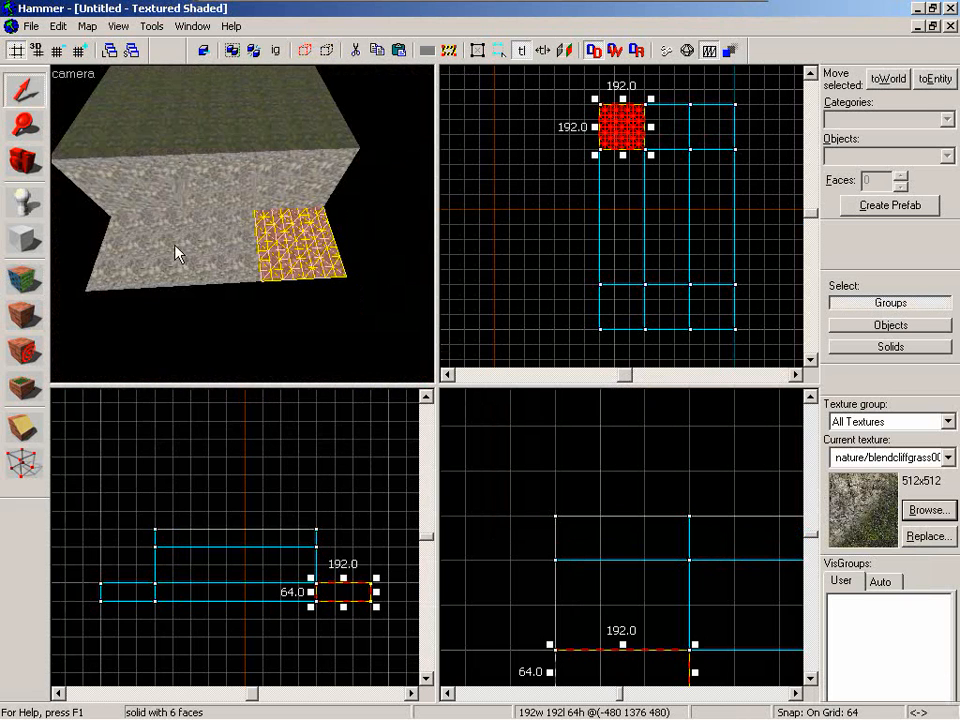
pyautogui.hotkey('shift', 'a')
pyautogui.click(144, 248)
pyautogui.keyDown('ctrl'); pyautogui.click(275, 241); pyautogui.keyUp('ctrl')
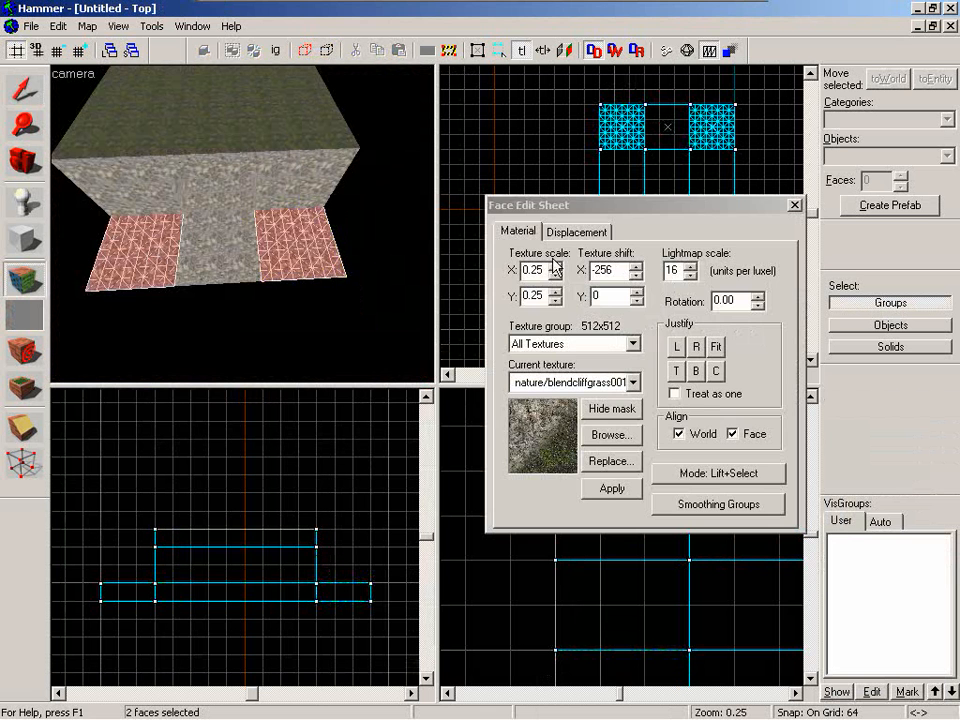
pyautogui.click(577, 233)
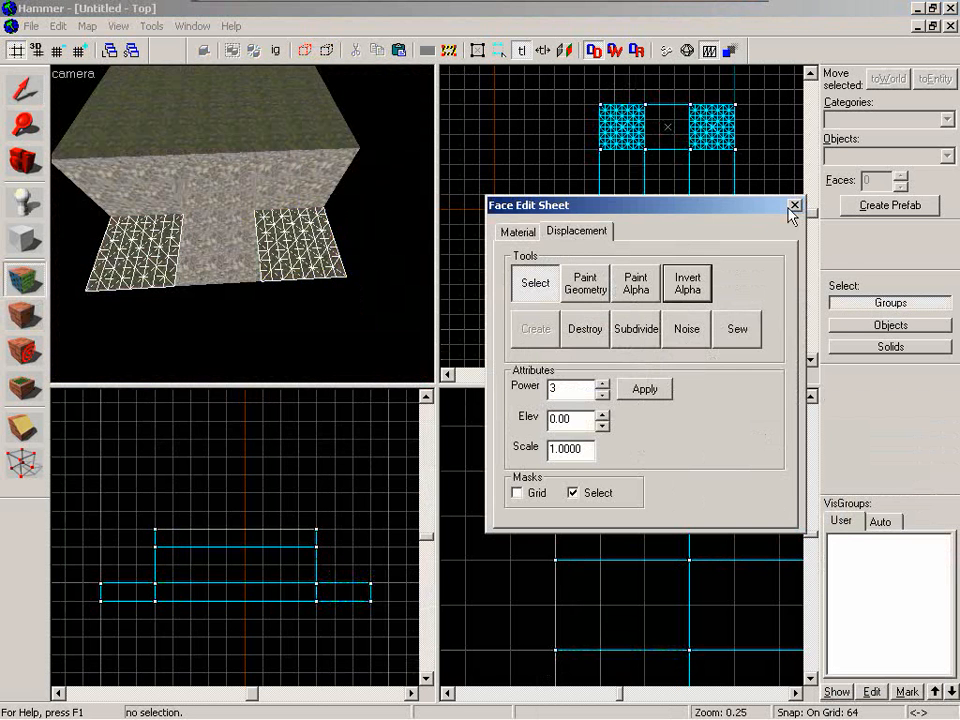
pyautogui.click(794, 206)
# - Select all twelve blocks of the tunnel and its end grounds in the top view
pyautogui.press('z')
pyautogui.press('w')
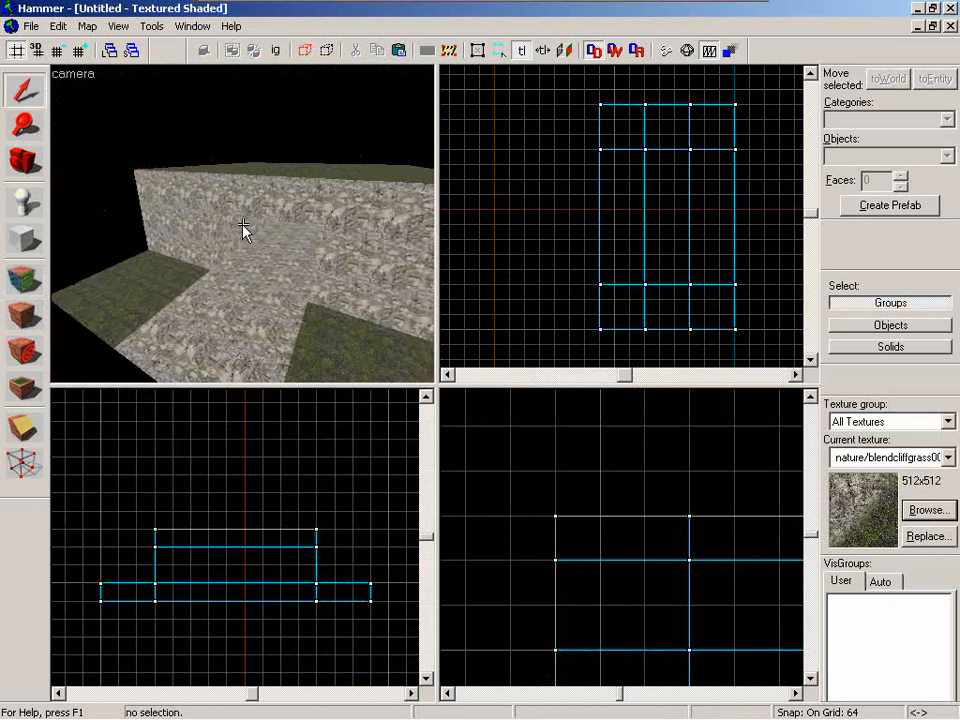
pyautogui.press('s')
pyautogui.press('d')
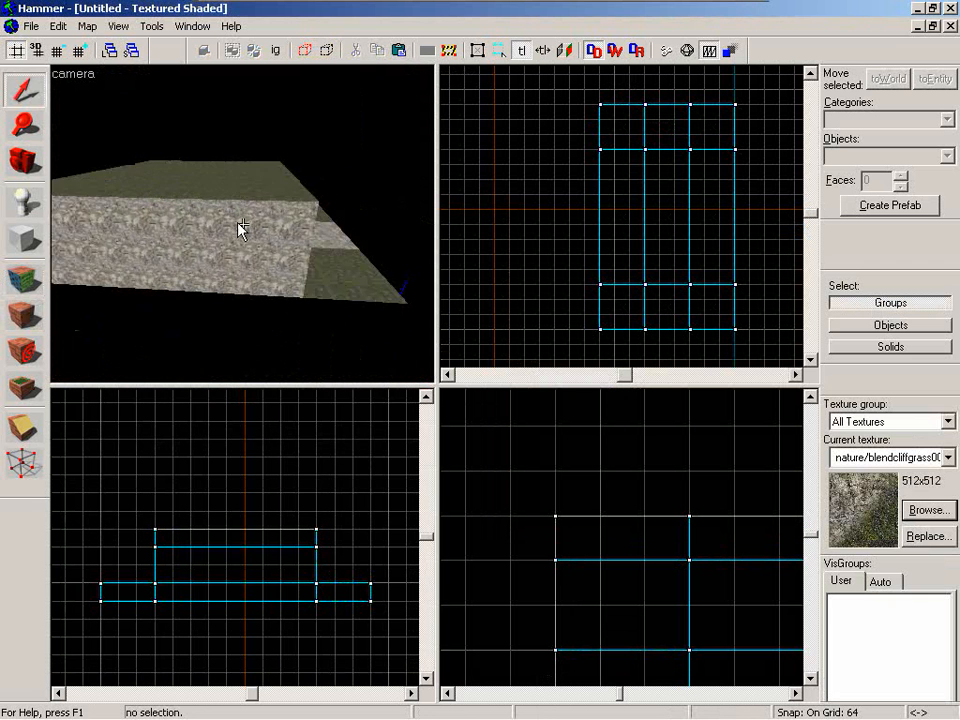
pyautogui.press('d')
pyautogui.press('s')
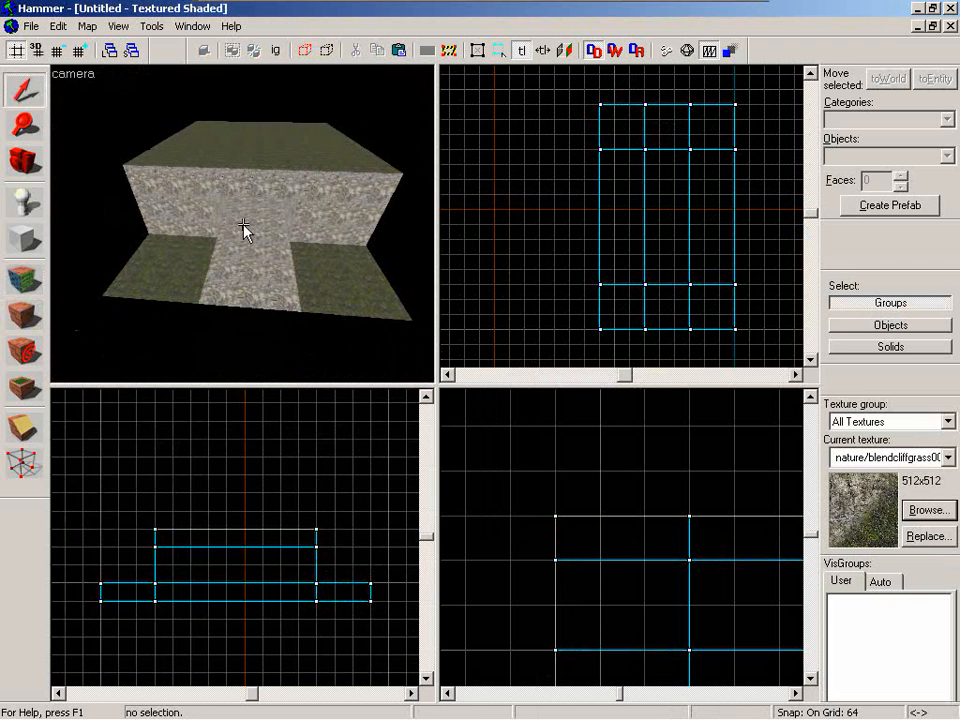
pyautogui.click(313, 277)
pyautogui.moveTo(570, 90); pyautogui.dragTo(760, 355)
pyautogui.press('Return')
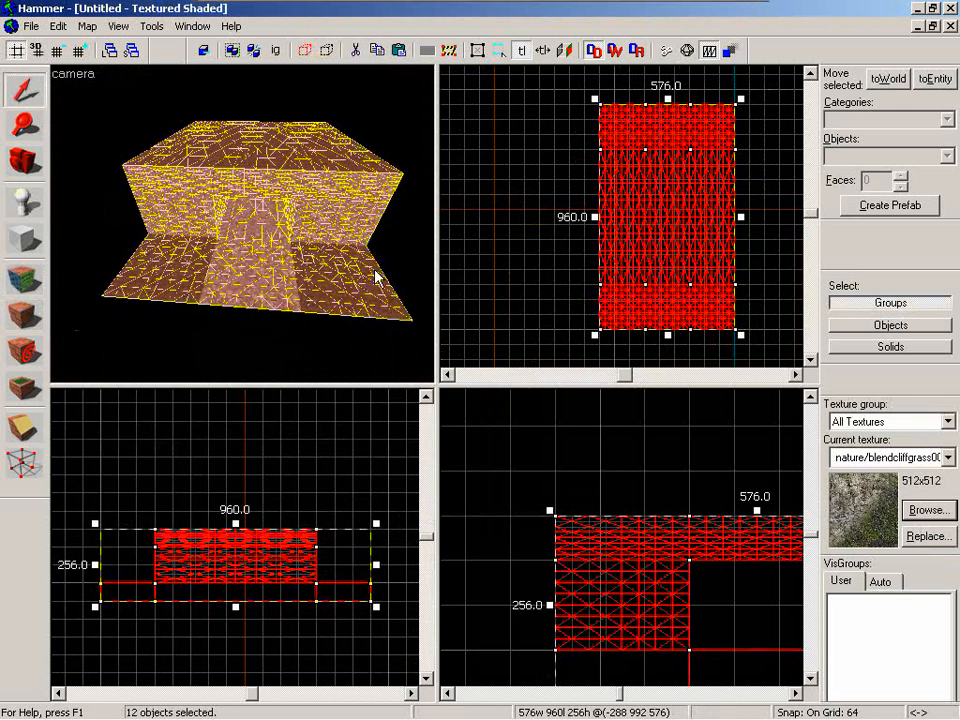
# - Subdivide all displacements of the selected tunnel blocks together
pyautogui.hotkey('shift', 'a')
pyautogui.click(583, 234)
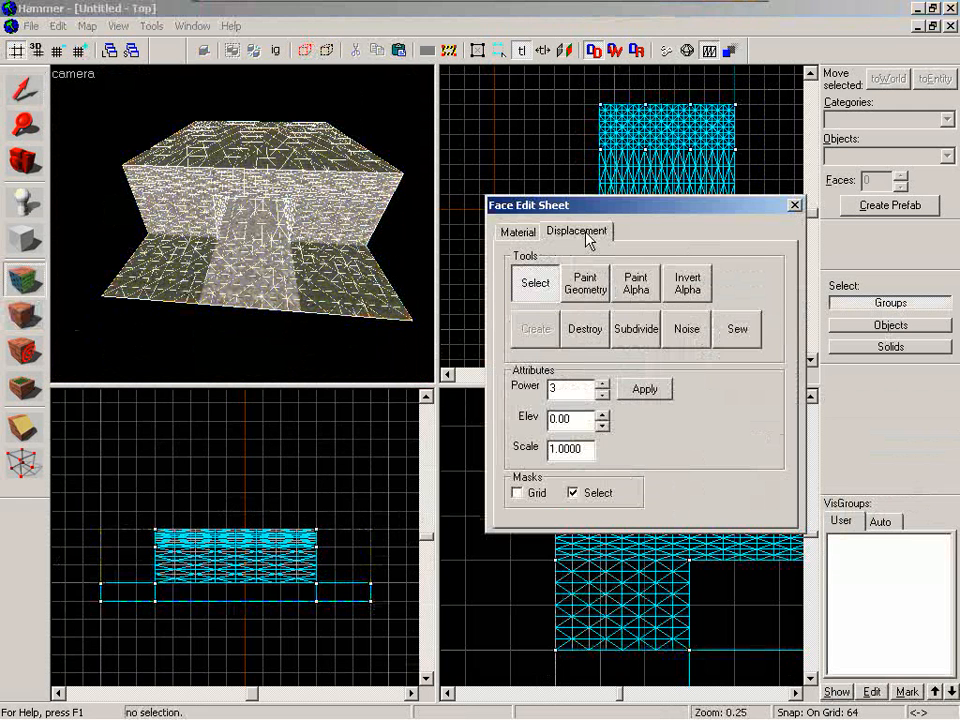
pyautogui.click(634, 337)
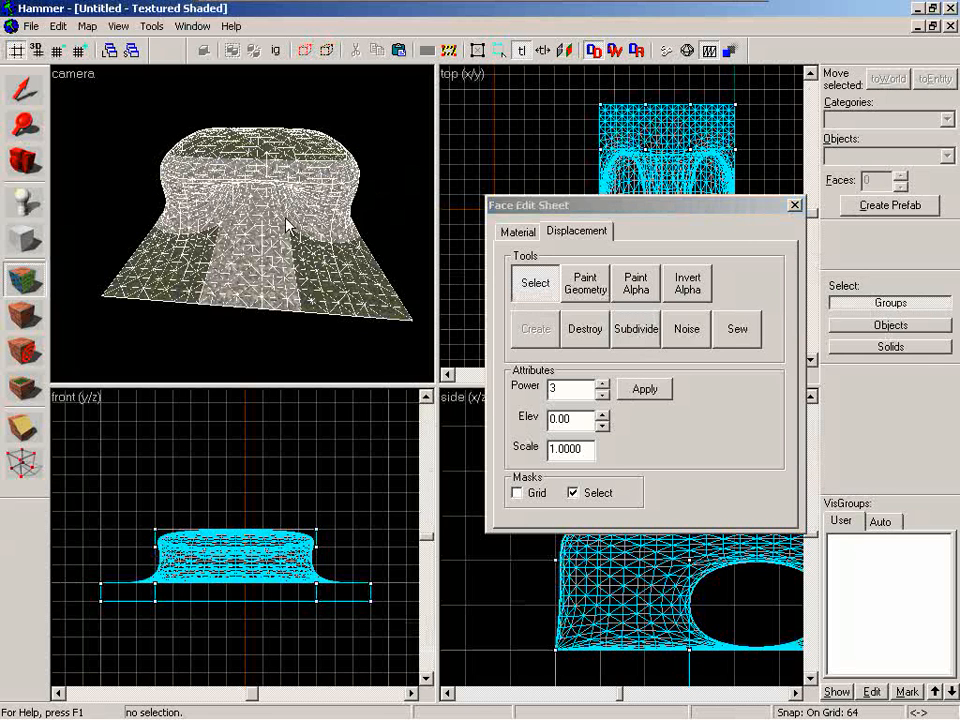
# - Examine the subdivided tunnel from several angles, including both ends, the opening and the surrounding ground
pyautogui.press('z')
pyautogui.press('w')
pyautogui.scroll(-8, 242, 231)
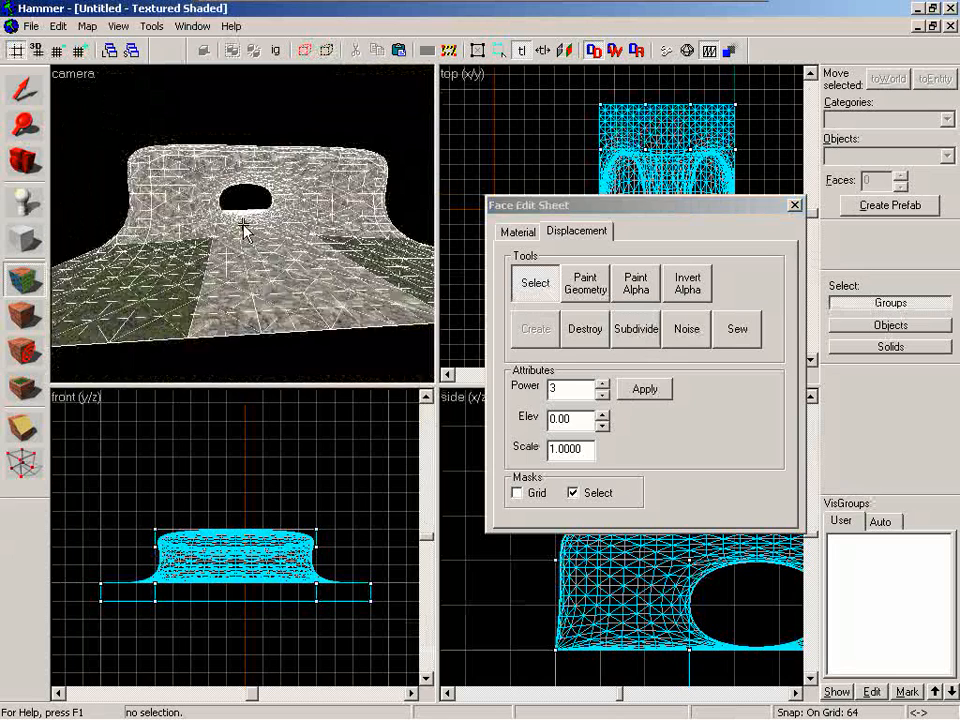
pyautogui.press('w')
pyautogui.press('a')
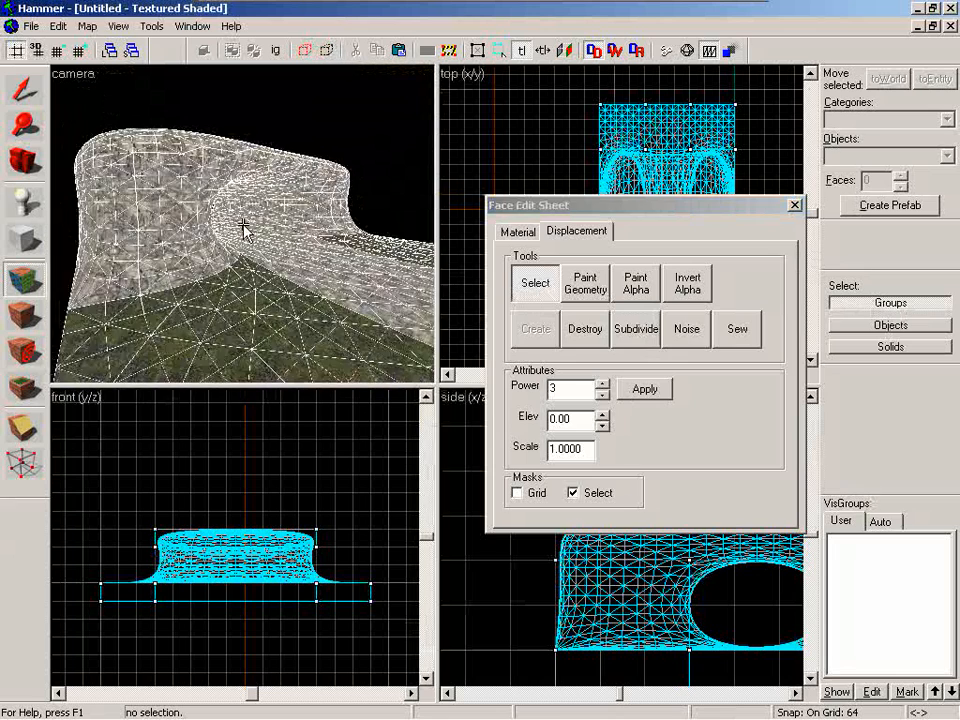
pyautogui.press('d')
pyautogui.press('w')
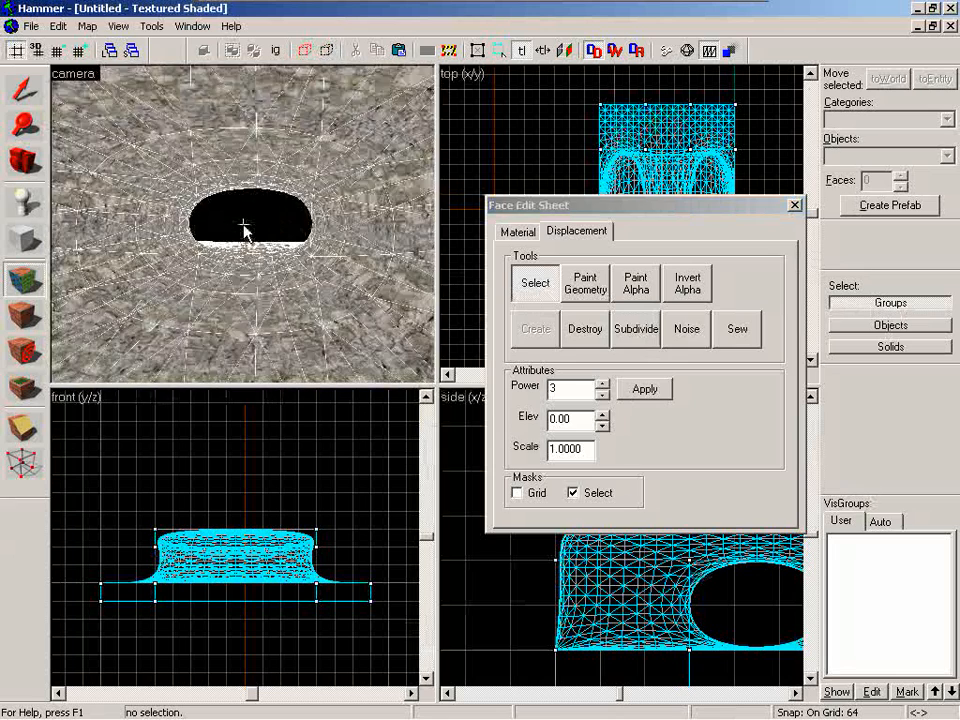
pyautogui.press('s')
pyautogui.press('s')
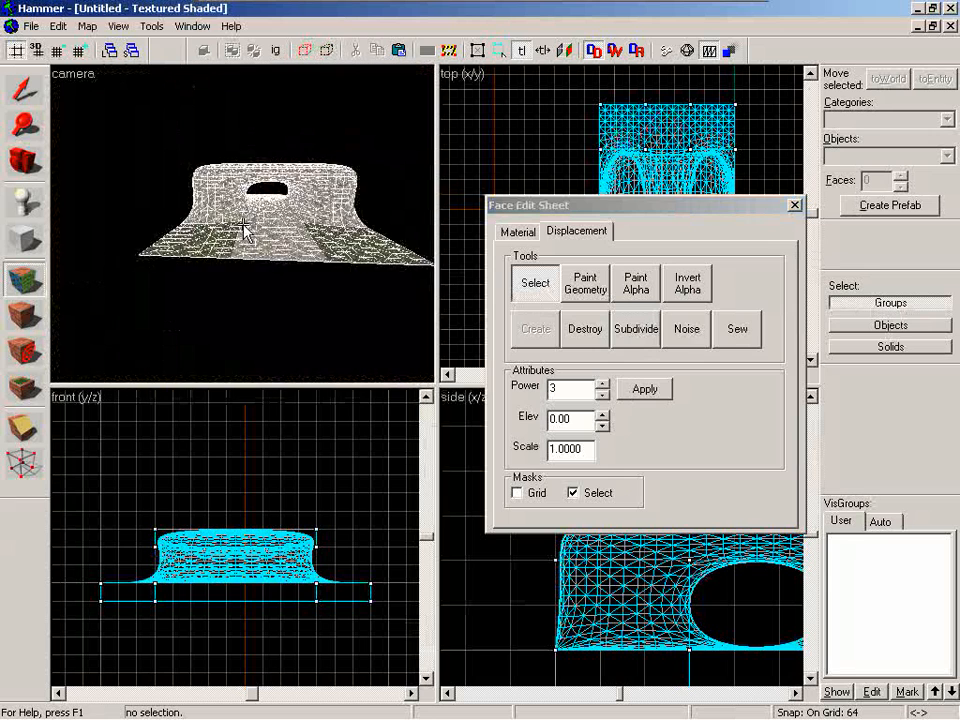
pyautogui.press('a')
pyautogui.press('a')
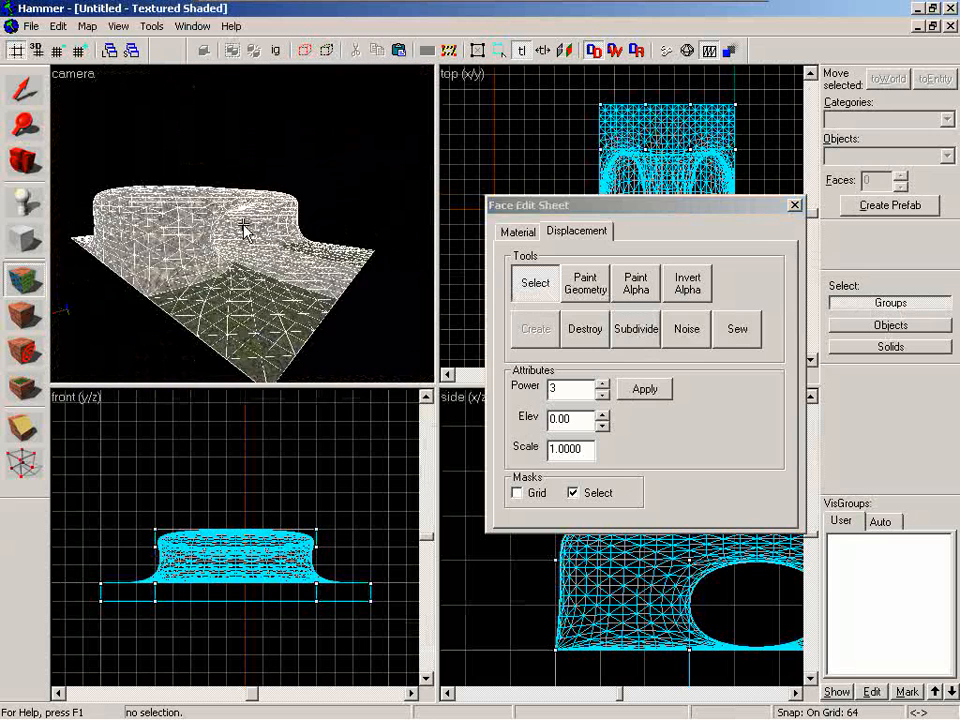
pyautogui.press('w')
pyautogui.press('z')
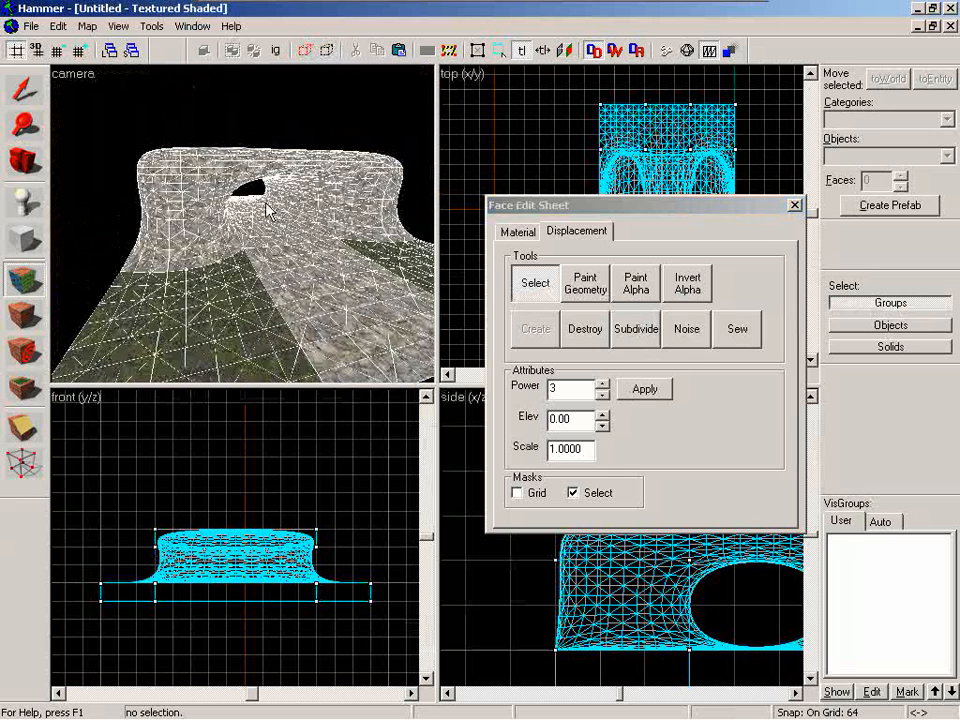
# - Clear the face selection and inspect the bare rock and grass textures around the tunnel entrance
pyautogui.click(341, 199)
pyautogui.click(319, 175)
pyautogui.press('z')
pyautogui.press('s')
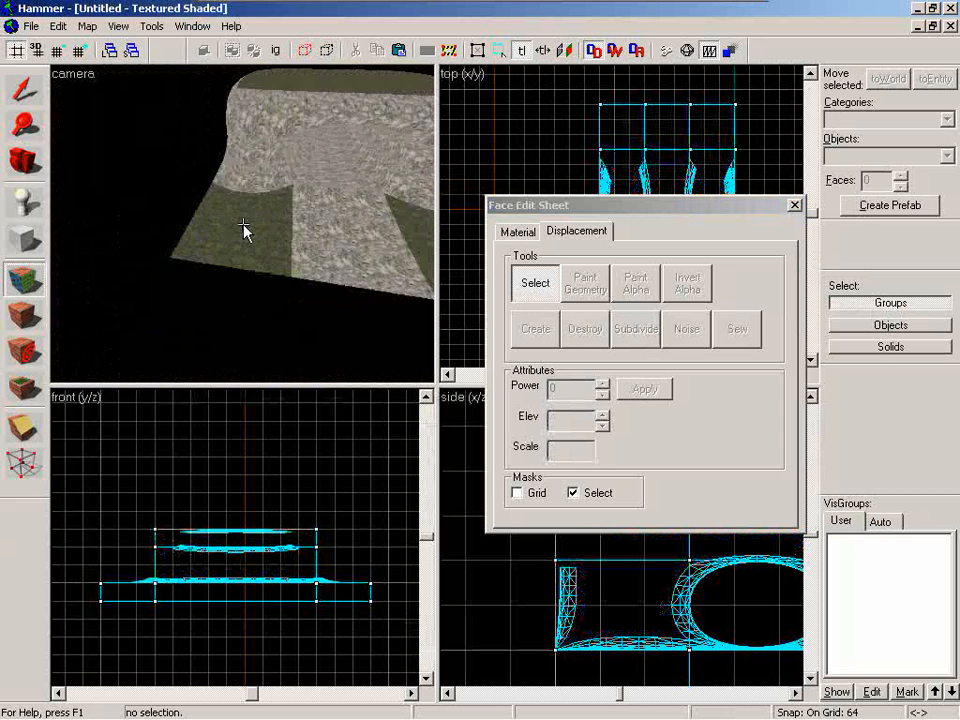
pyautogui.press('d')
pyautogui.press('w')
pyautogui.press('w')
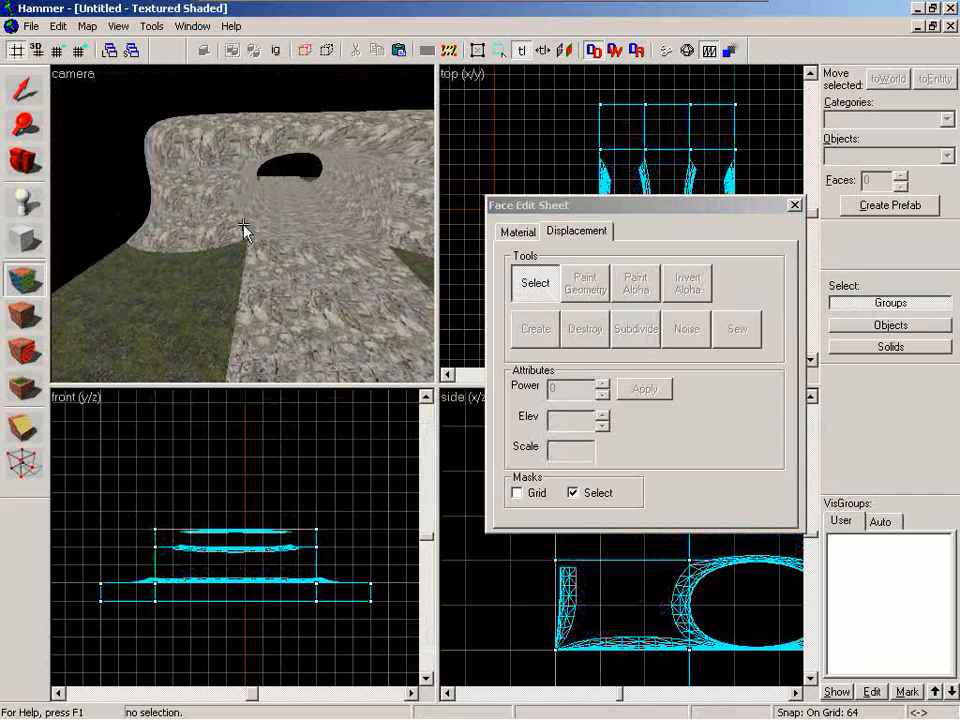
pyautogui.press('s')
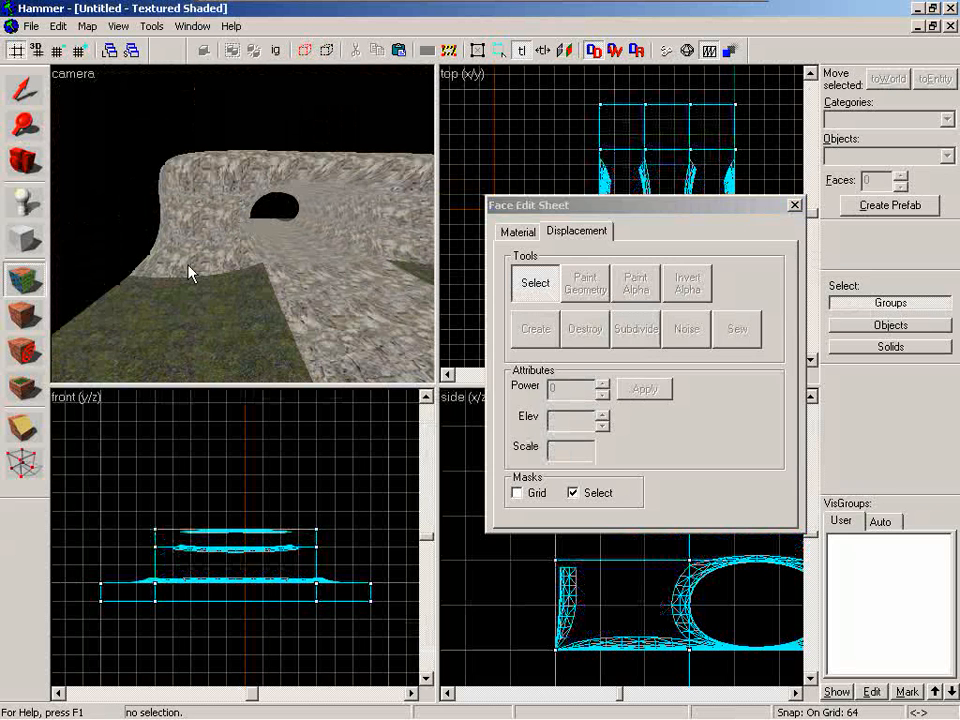
# - Select the rock wall face above the grass ground beside the tunnel entrance for face editing
pyautogui.hotkey('shift', 's')
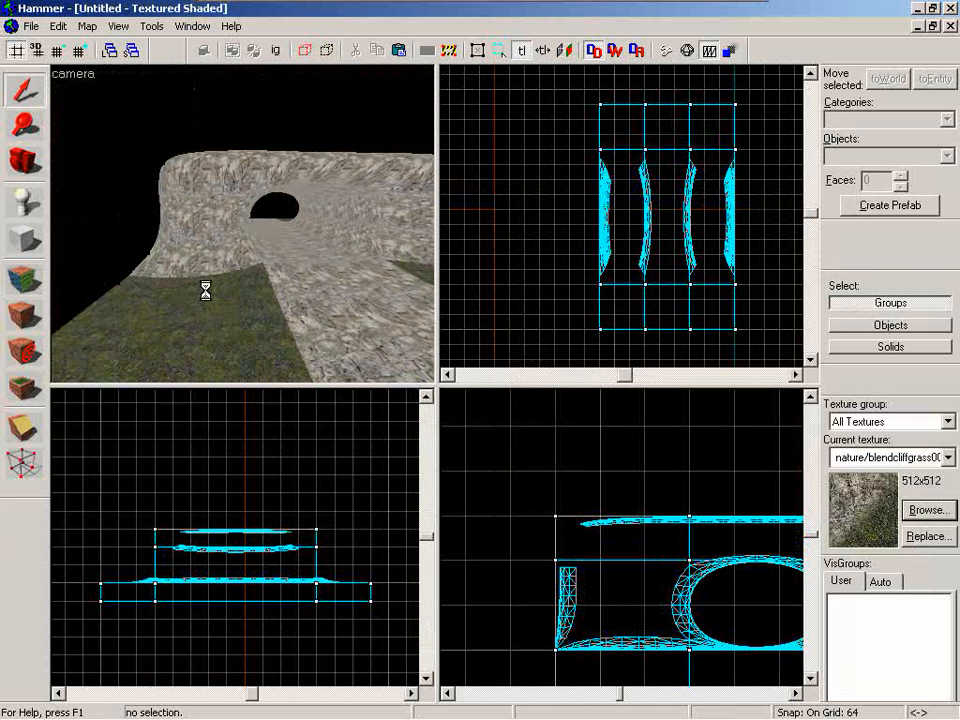
pyautogui.hotkey('shift', 'a')
pyautogui.click(206, 277)
pyautogui.press('z')
pyautogui.press('a')
pyautogui.press('w')
pyautogui.press('z')
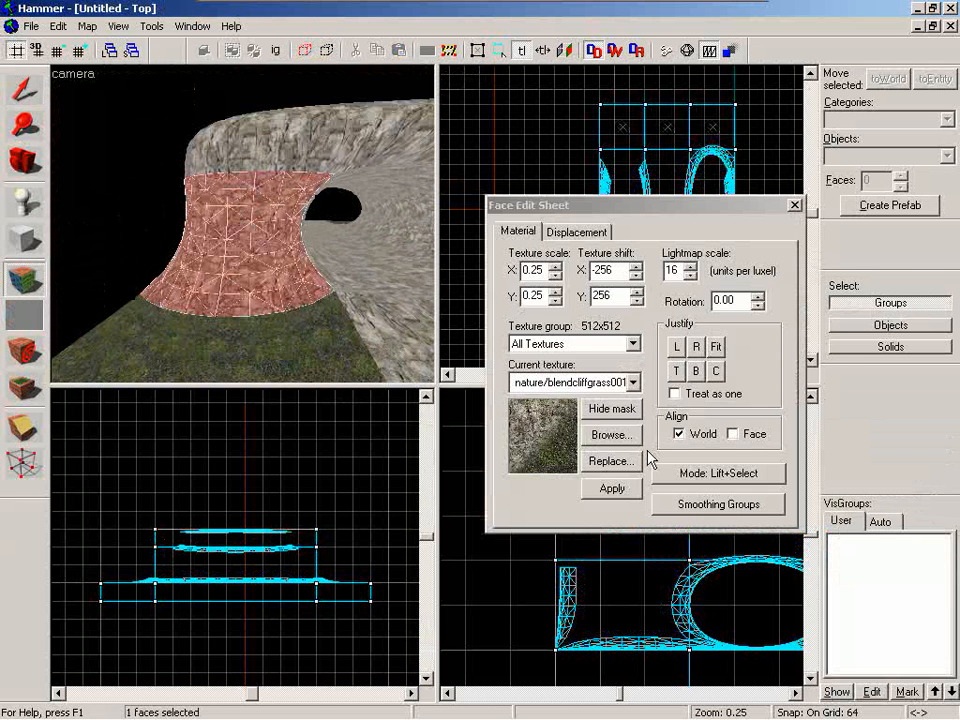
# - Enable the Grid mask alongside the Select mask in the displacement settings to hide the wireframe overlay
pyautogui.click(577, 232)
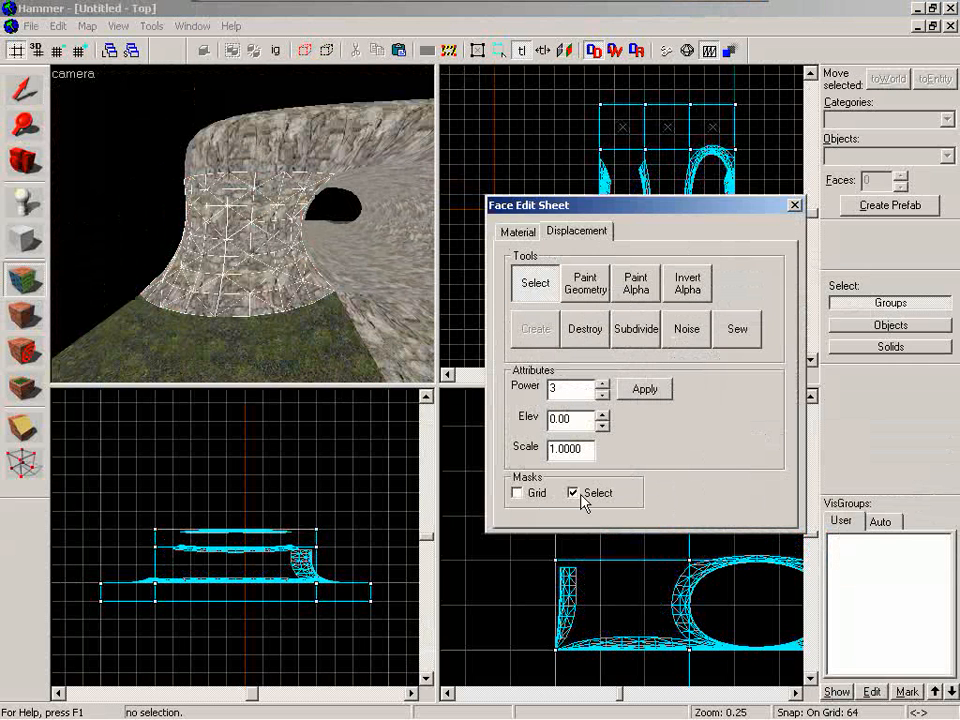
pyautogui.click(573, 493)
pyautogui.click(573, 493)
pyautogui.click(517, 493)
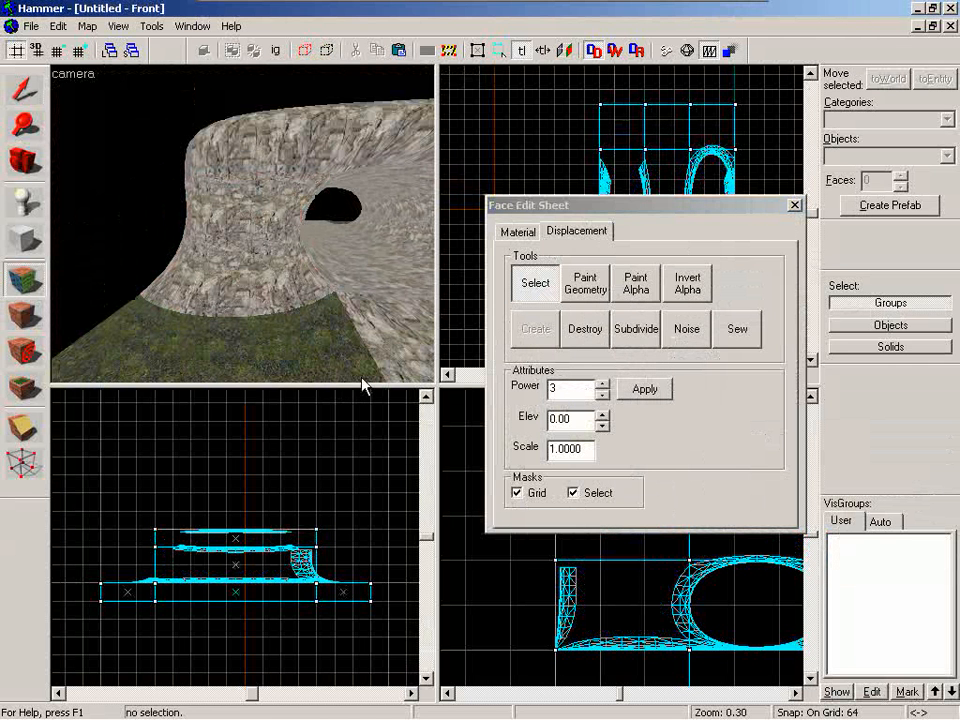
# - Paint alpha along the base of the selected entrance wall with Raise/Lower at 67, then close the face editing
pyautogui.click(638, 285)
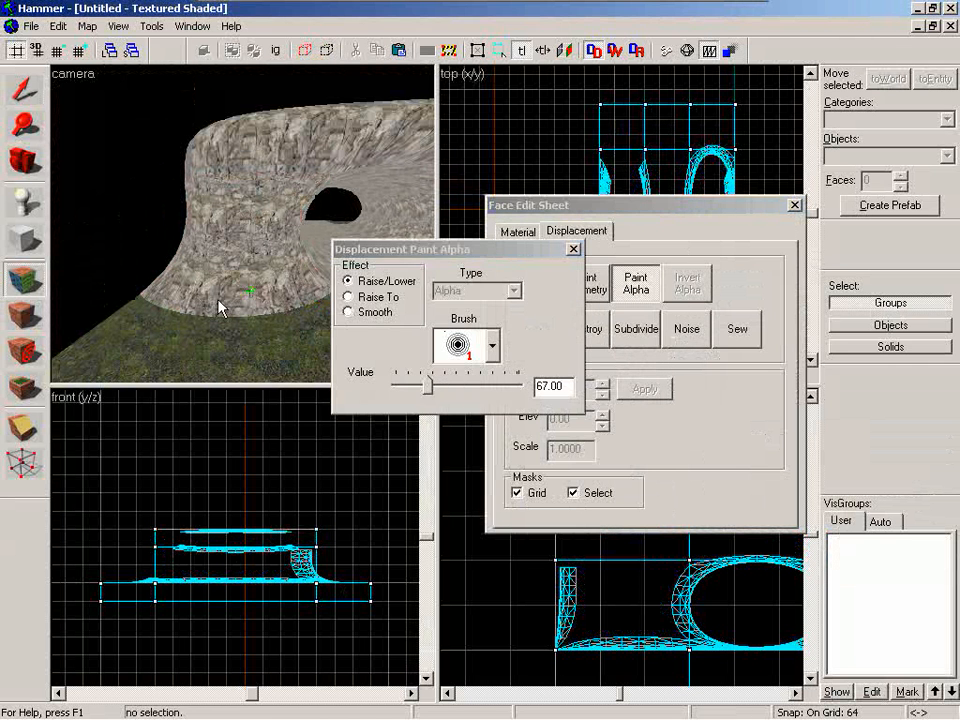
pyautogui.moveTo(204, 306)
pyautogui.mouseDown()
pyautogui.moveTo(266, 313)
pyautogui.moveTo(257, 321)
pyautogui.moveTo(323, 304)
pyautogui.mouseUp()
pyautogui.press('z')
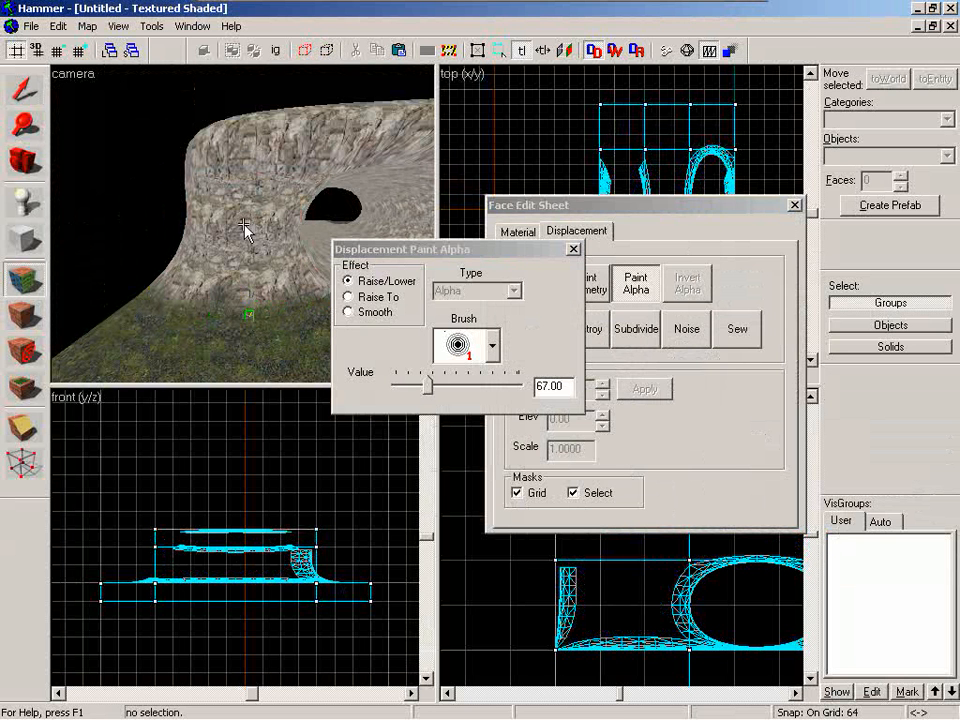
pyautogui.press('w')
pyautogui.press('z')
pyautogui.moveTo(172, 270); pyautogui.dragTo(229, 270)
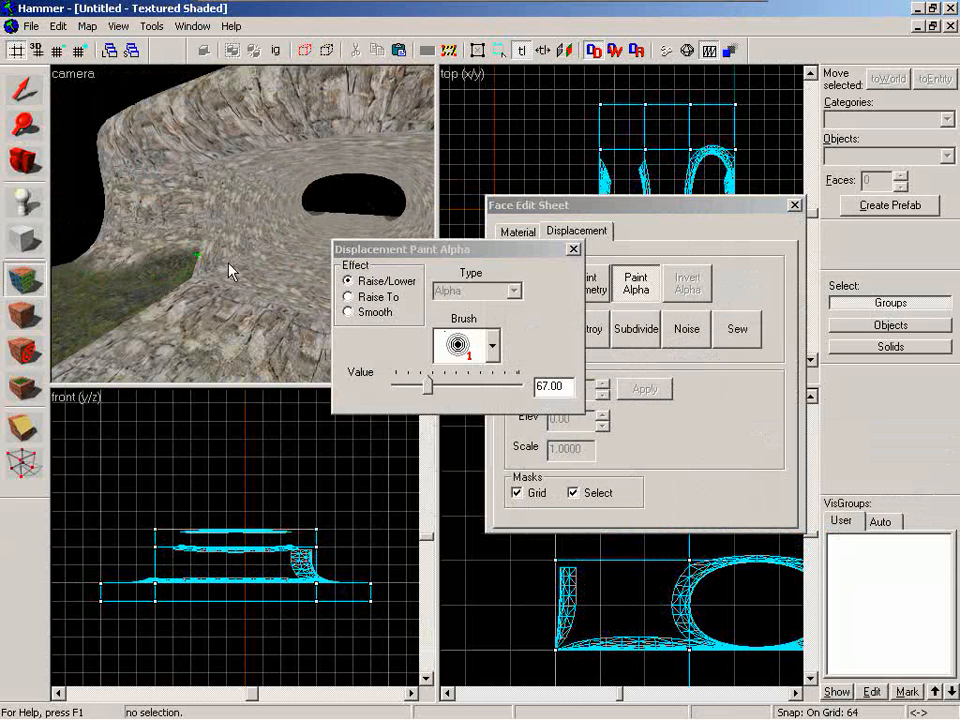
pyautogui.press('z')
pyautogui.press('s')
pyautogui.press('z')
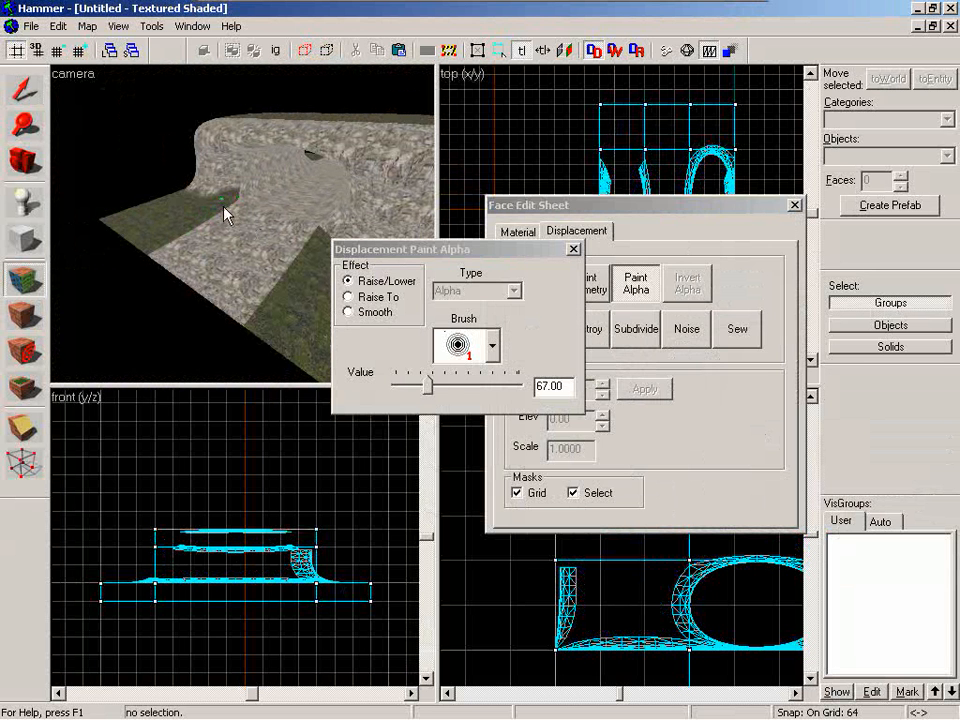
pyautogui.click(573, 249)
pyautogui.click(794, 205)
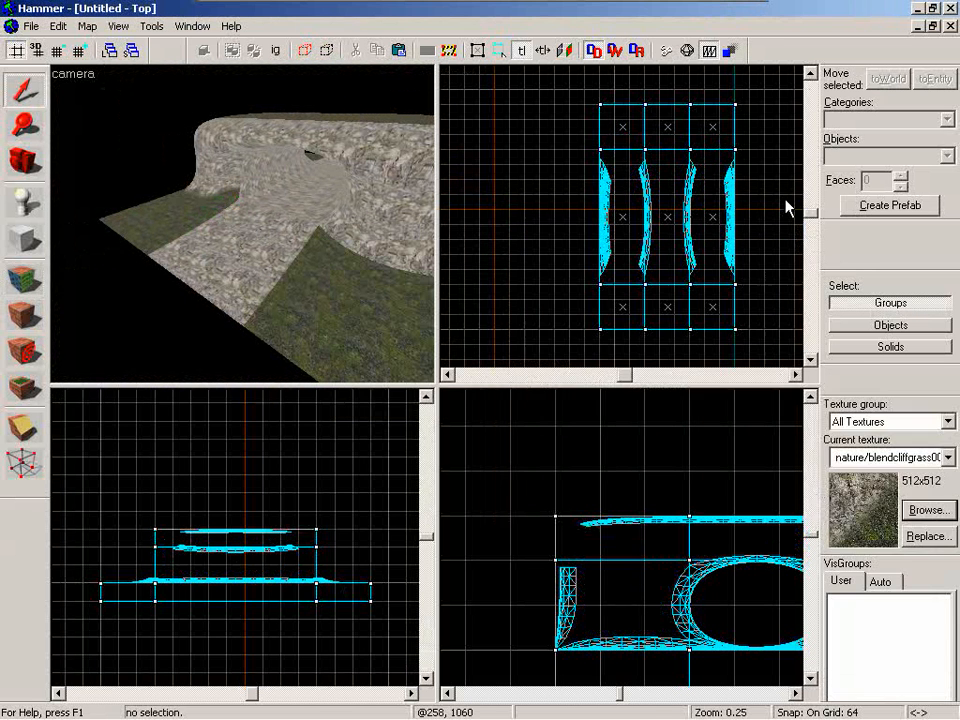
# - Select all tunnel and ground blocks in the top view and bring their faces into displacement editing
pyautogui.moveTo(598, 90); pyautogui.dragTo(752, 297)
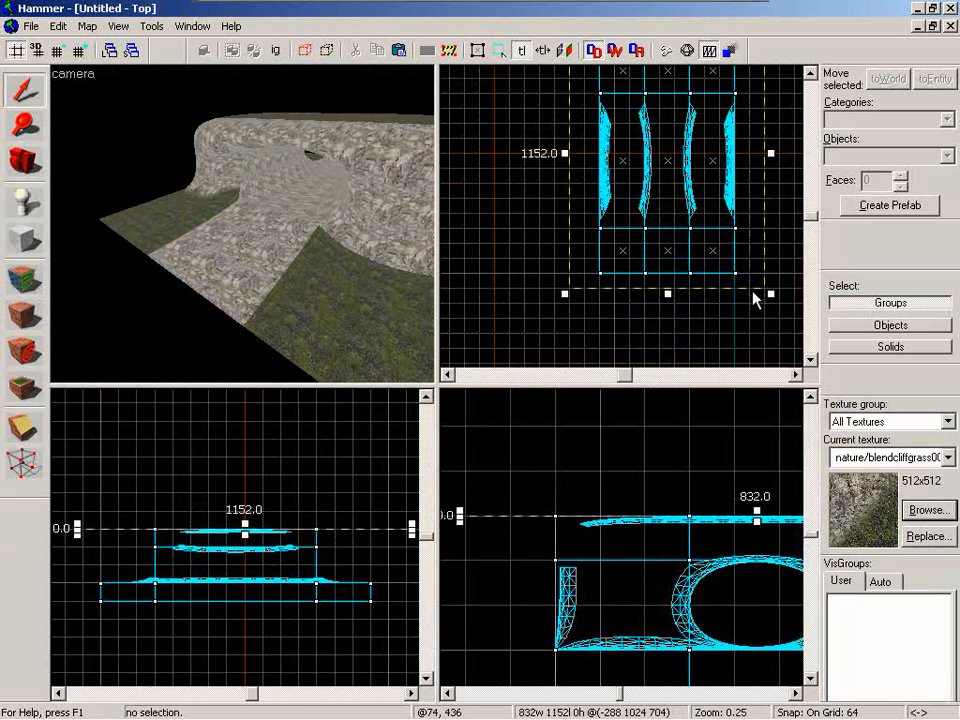
pyautogui.press('Return')
pyautogui.hotkey('shift', 'a')
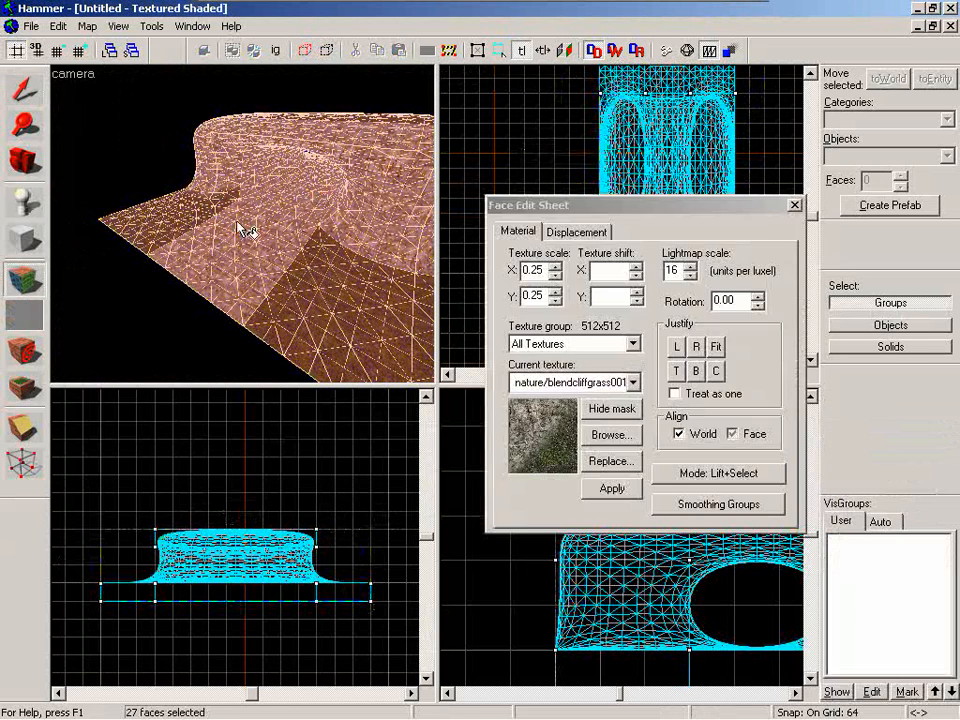
pyautogui.press('z')
pyautogui.press('w')
pyautogui.press('z')
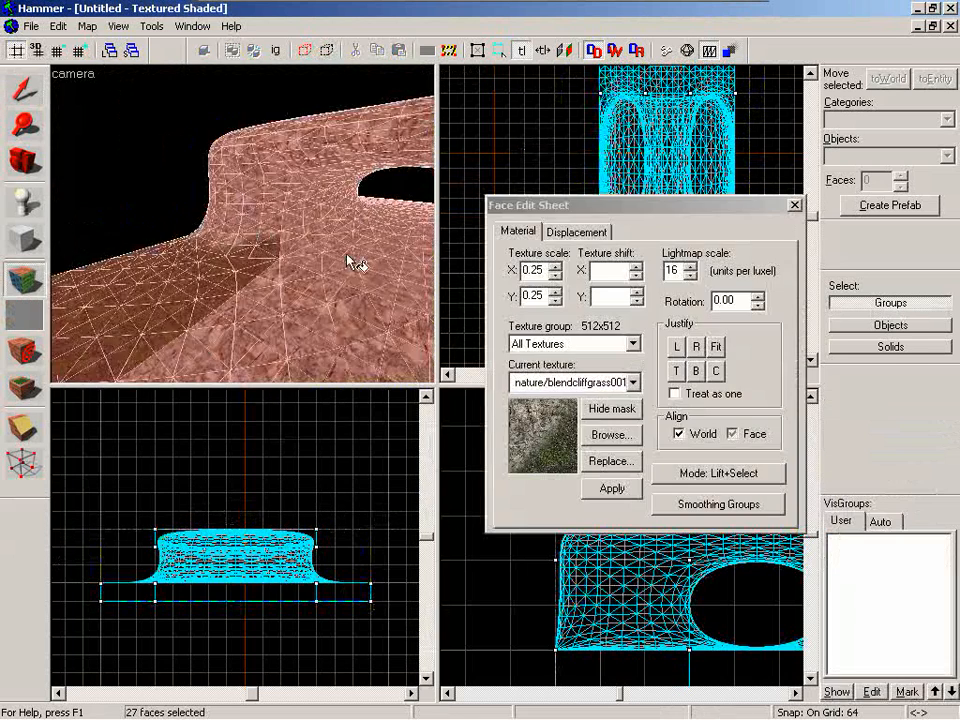
pyautogui.click(598, 234)
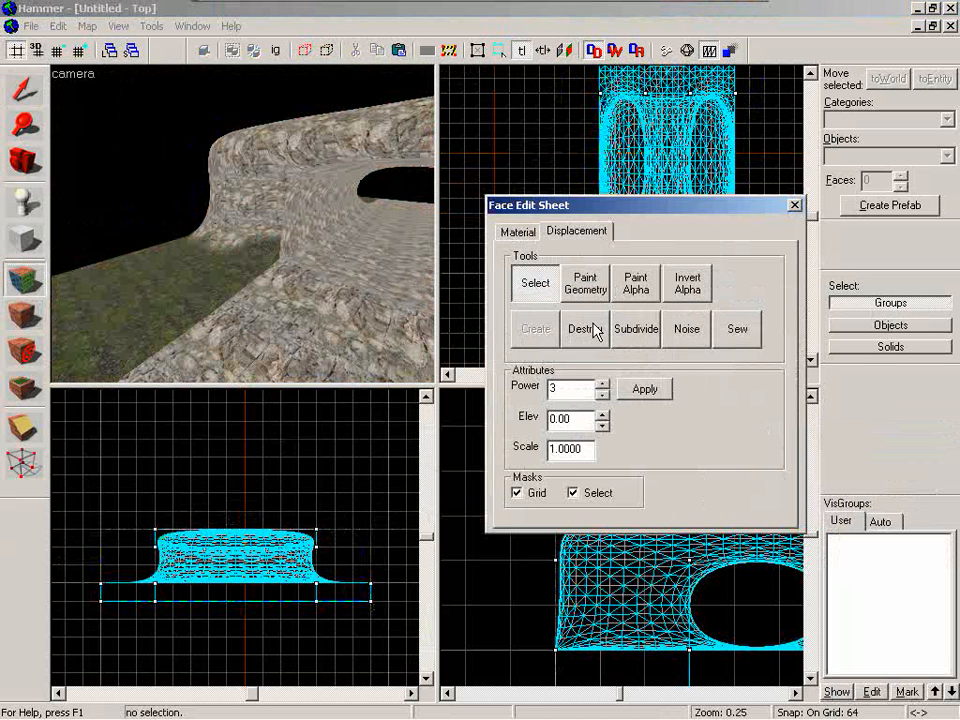
# - Paint alpha with Raise/Lower at 67 along the seam between the grass ground and the central rock path
pyautogui.click(575, 296)
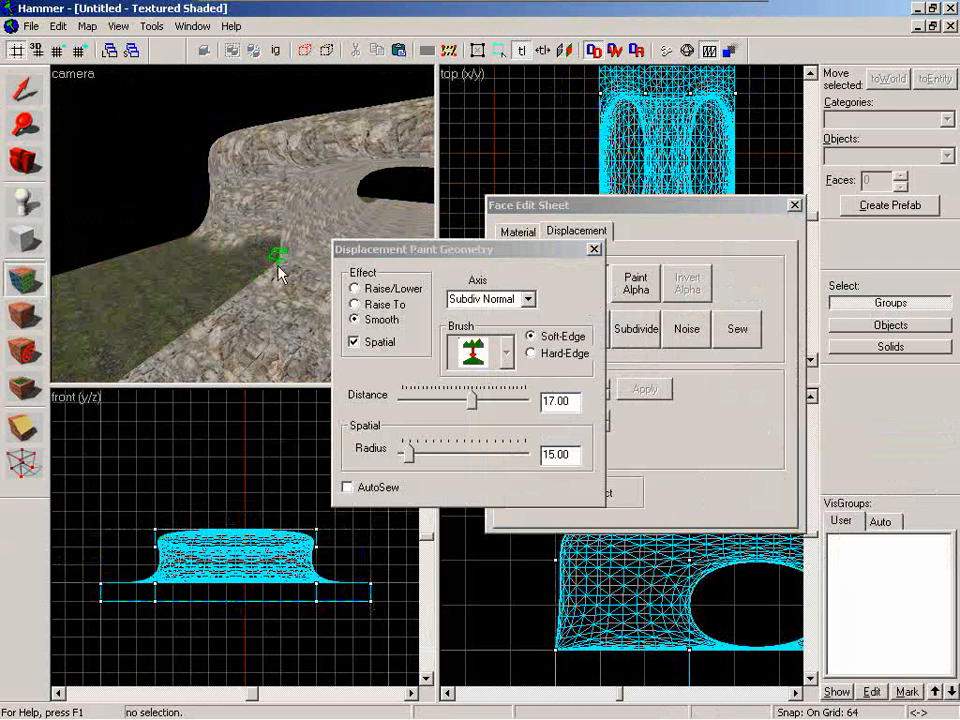
pyautogui.click(594, 250)
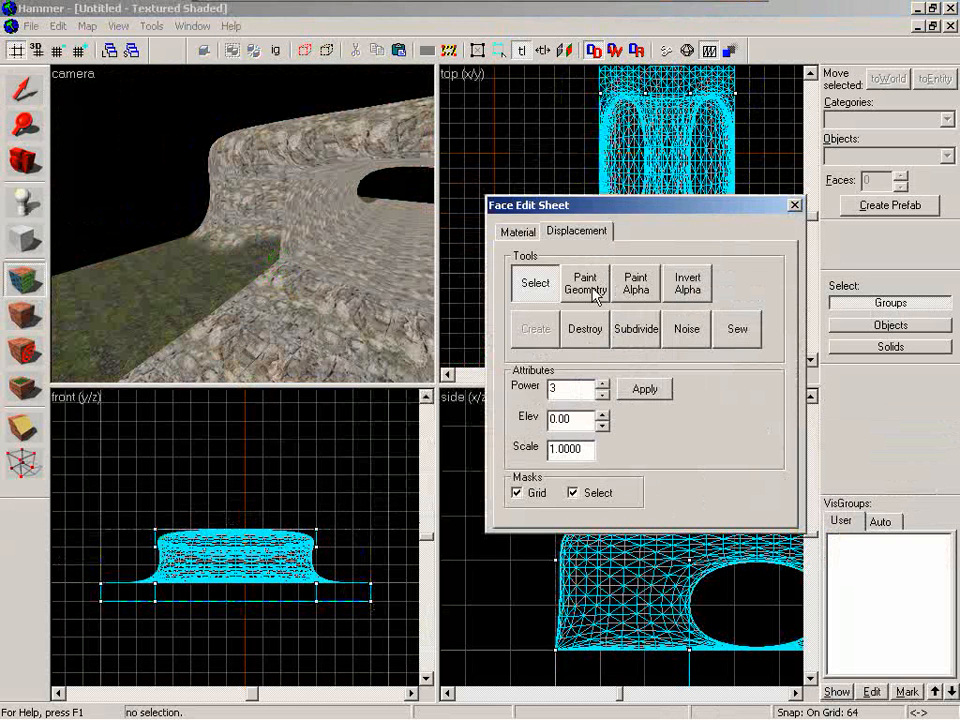
pyautogui.click(638, 290)
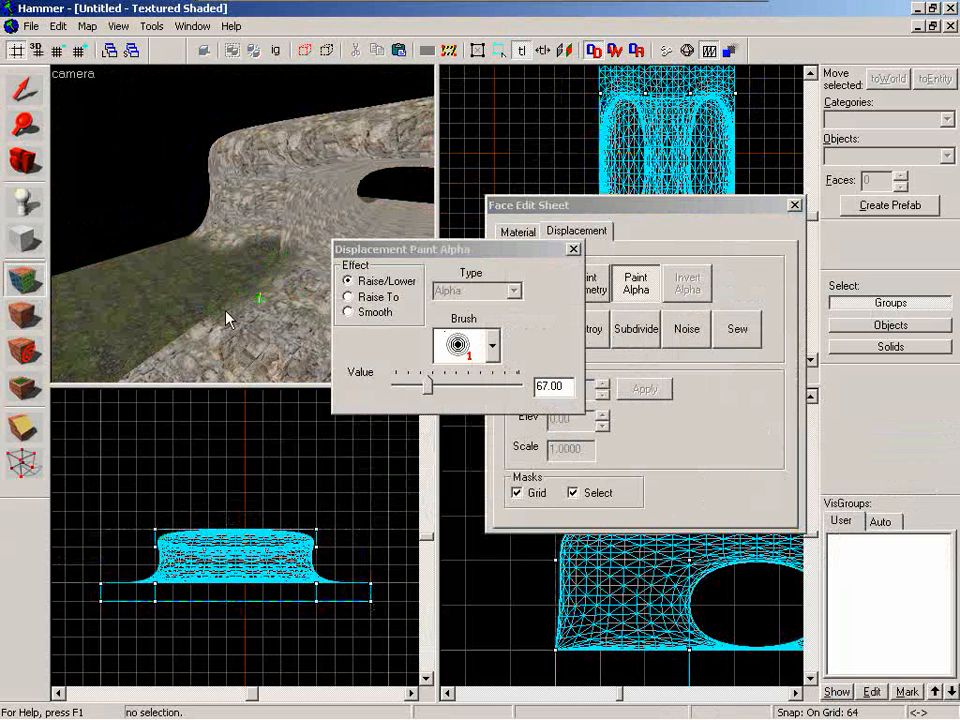
pyautogui.moveTo(180, 365)
pyautogui.mouseDown()
pyautogui.moveTo(163, 355)
pyautogui.moveTo(133, 366)
pyautogui.mouseUp()
pyautogui.press('z')
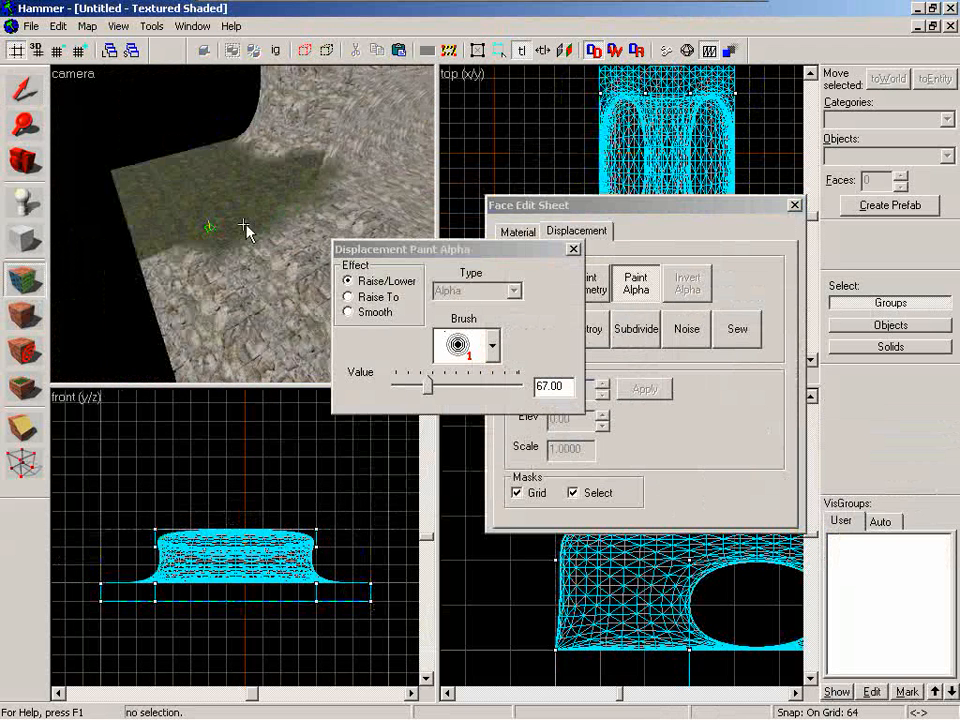
pyautogui.press('z')
pyautogui.moveTo(178, 276); pyautogui.dragTo(189, 289)
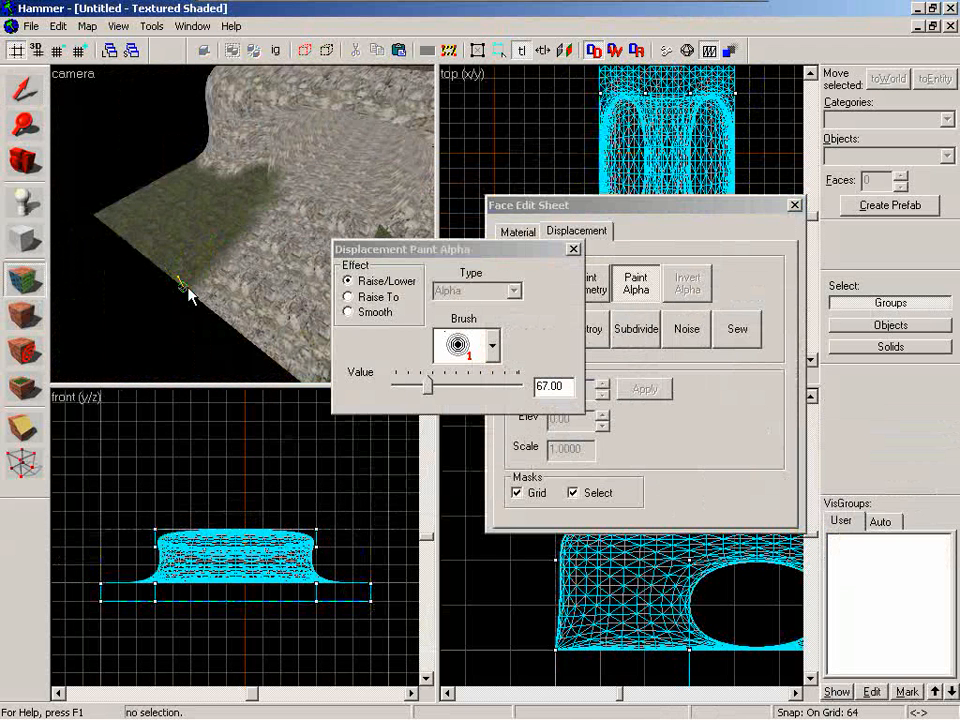
# - Continue the alpha painting along the remaining path edges, the wall bases and both sides of the tunnel floor
pyautogui.press('z')
pyautogui.press('z')
pyautogui.moveTo(255, 283)
pyautogui.mouseDown()
pyautogui.moveTo(253, 266)
pyautogui.moveTo(268, 338)
pyautogui.moveTo(225, 189)
pyautogui.moveTo(195, 144)
pyautogui.moveTo(244, 199)
pyautogui.moveTo(222, 183)
pyautogui.moveTo(304, 195)
pyautogui.mouseUp()
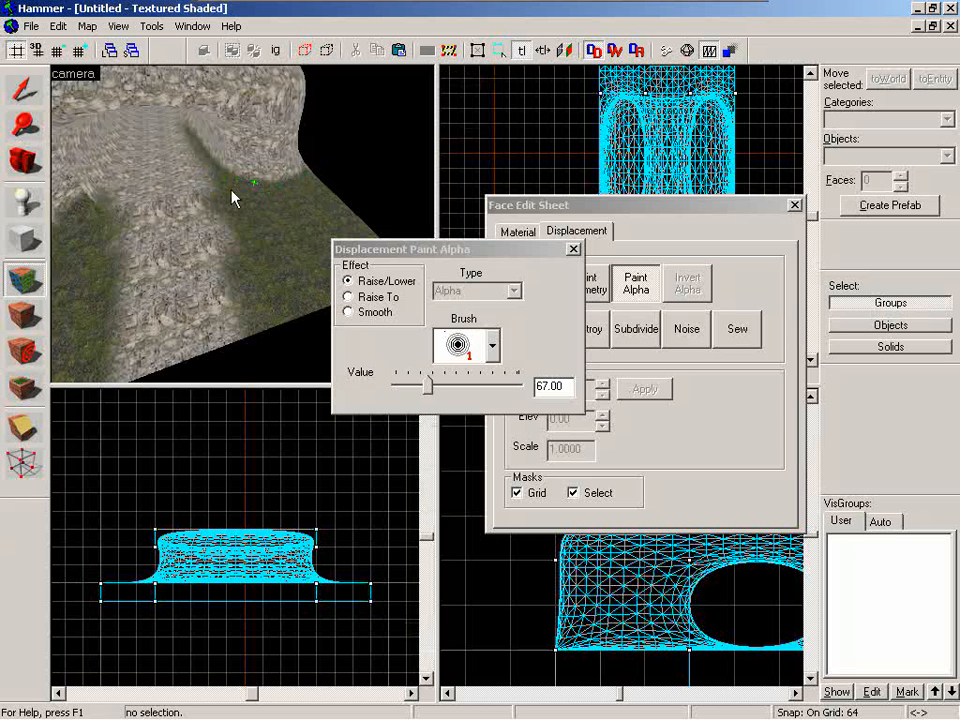
pyautogui.press('z')
pyautogui.moveTo(245, 233)
pyautogui.mouseDown()
pyautogui.moveTo(229, 231)
pyautogui.moveTo(225, 214)
pyautogui.moveTo(237, 226)
pyautogui.mouseUp()
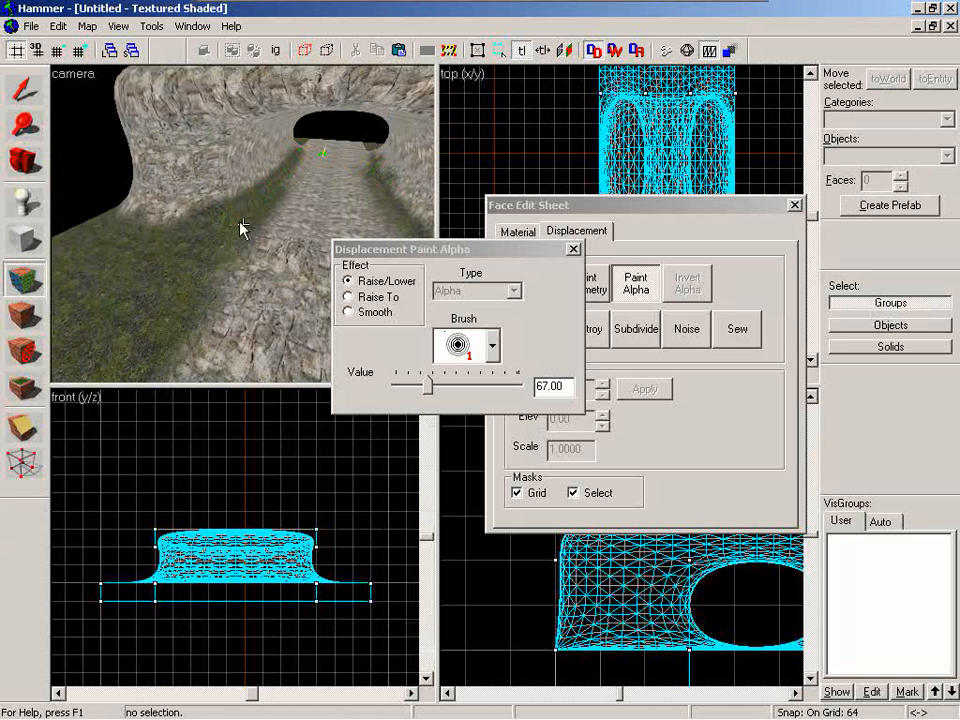
# - Paint alpha at value 100 along the upper rim of the tunnel to blend its grassy roof into the rock
pyautogui.press('s')
pyautogui.press('w')
pyautogui.press('z')
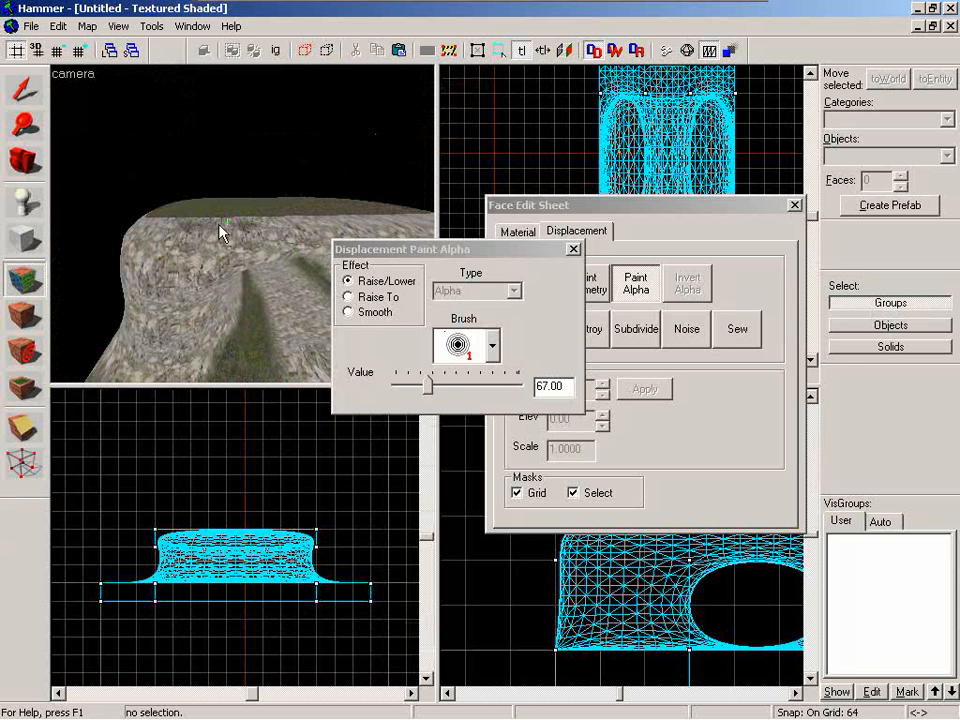
pyautogui.moveTo(427, 383); pyautogui.dragTo(444, 383)
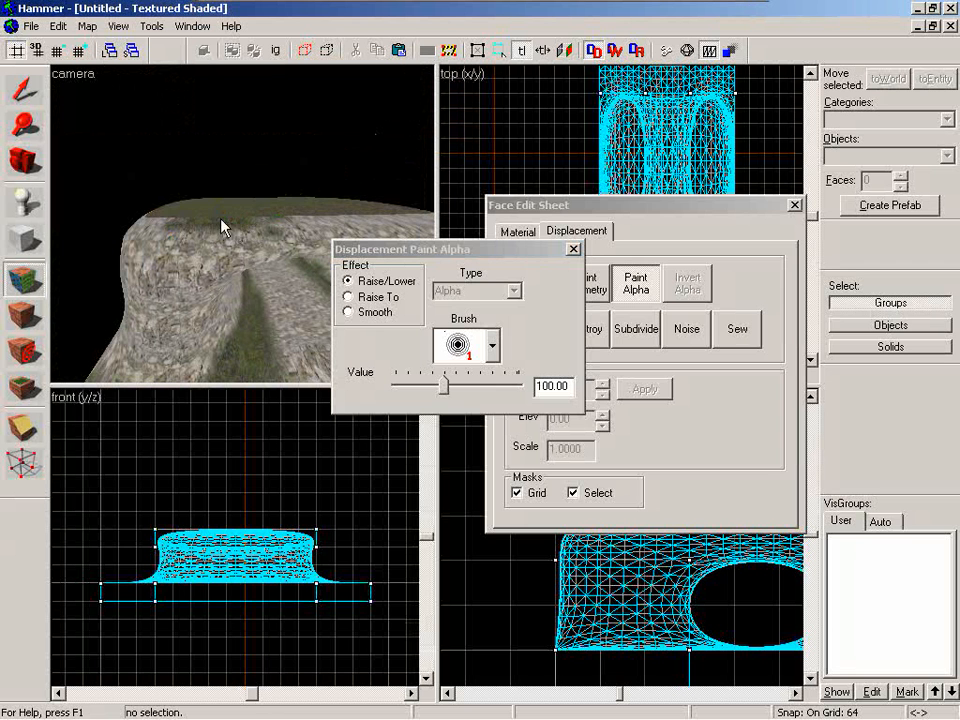
pyautogui.moveTo(140, 217)
pyautogui.mouseDown()
pyautogui.moveTo(284, 218)
pyautogui.moveTo(218, 225)
pyautogui.moveTo(324, 215)
pyautogui.mouseUp()
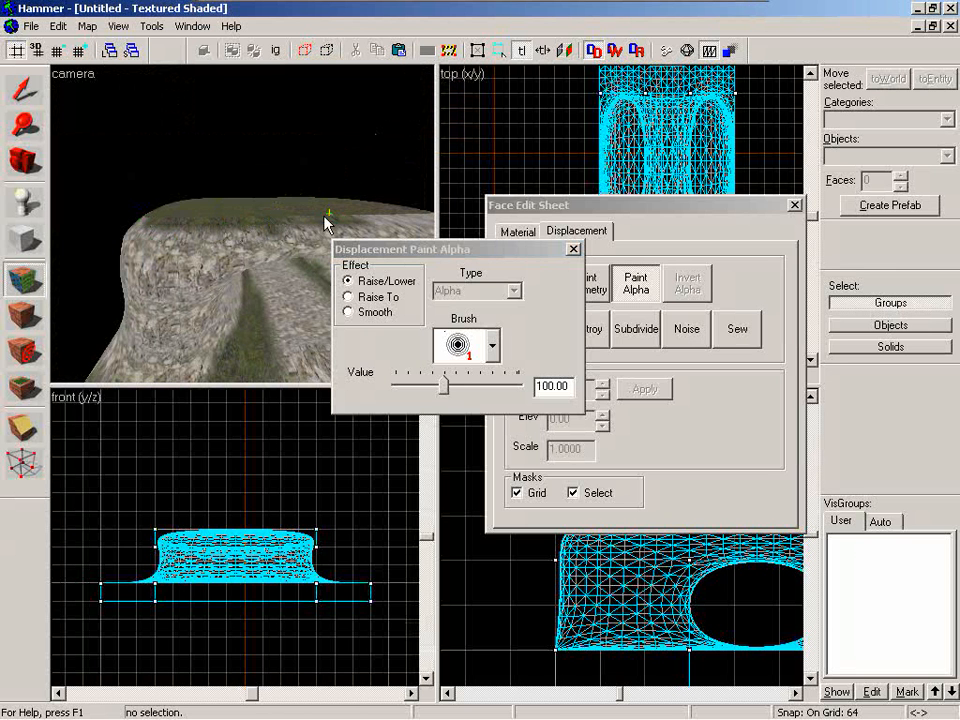
pyautogui.press('z')
pyautogui.press('s')
pyautogui.press('z')
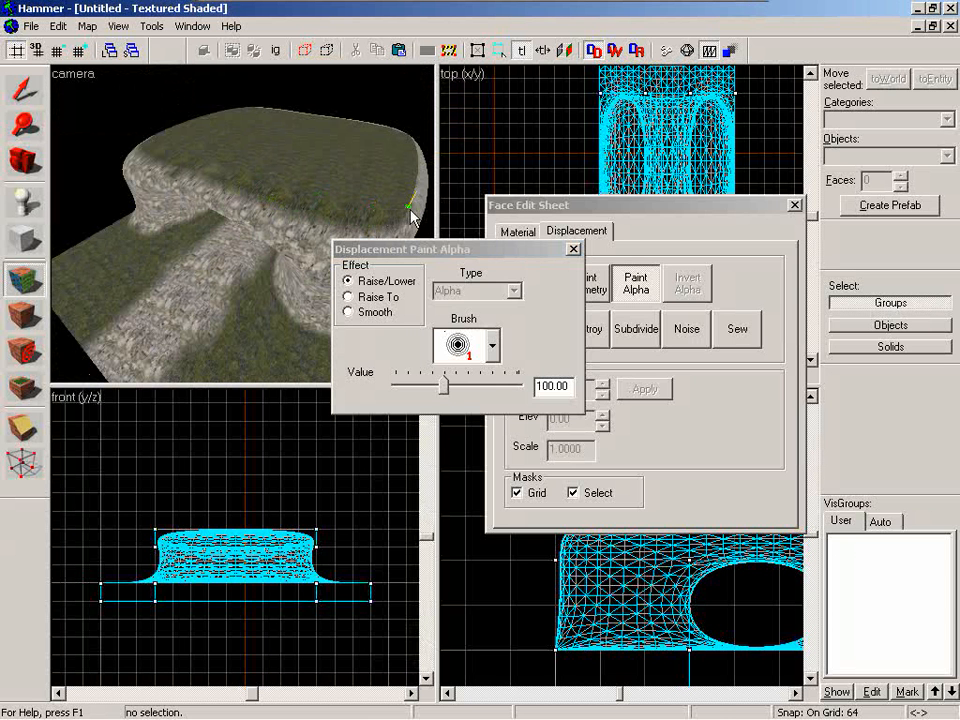
# - Finish the alpha painting, check the blended ground, and leave face editing
pyautogui.click(573, 249)
pyautogui.press('z')
pyautogui.press('w')
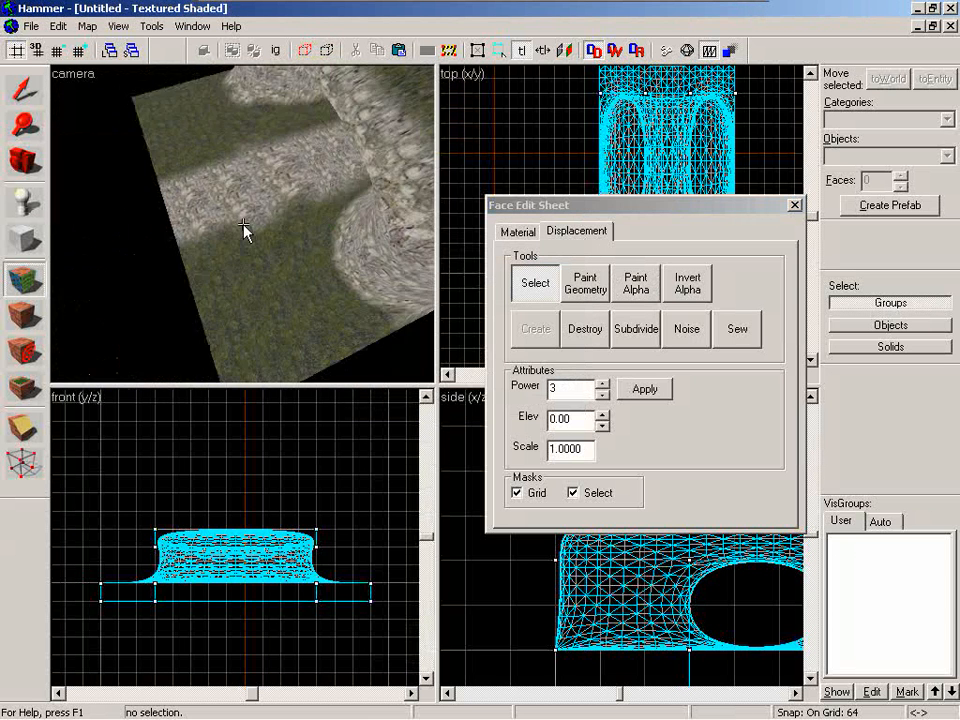
pyautogui.press('s')
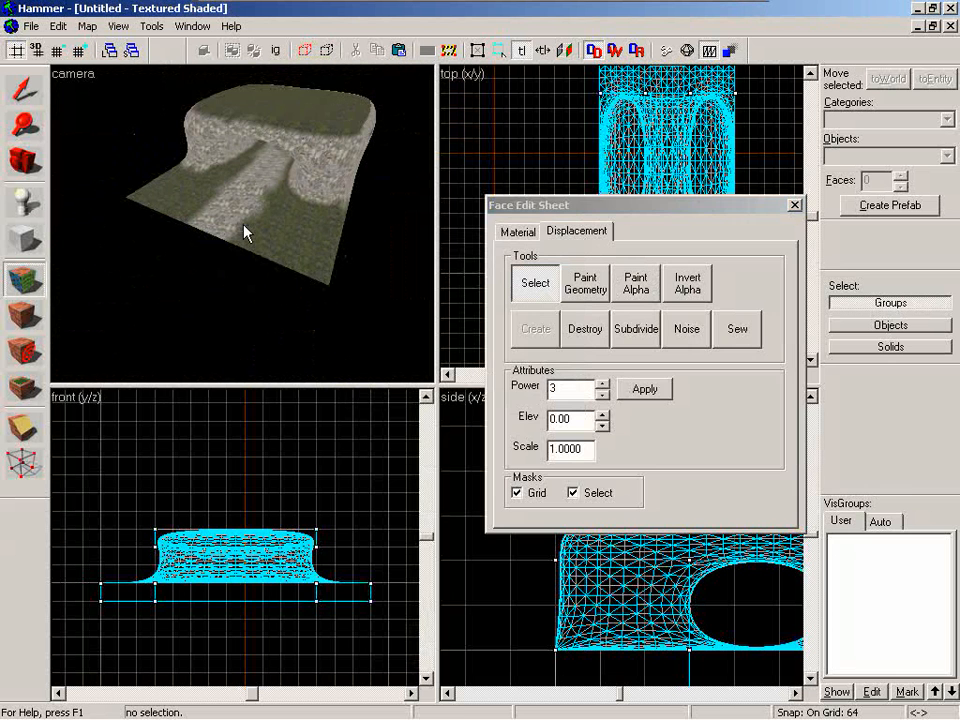
pyautogui.press('z')
pyautogui.click(794, 205)
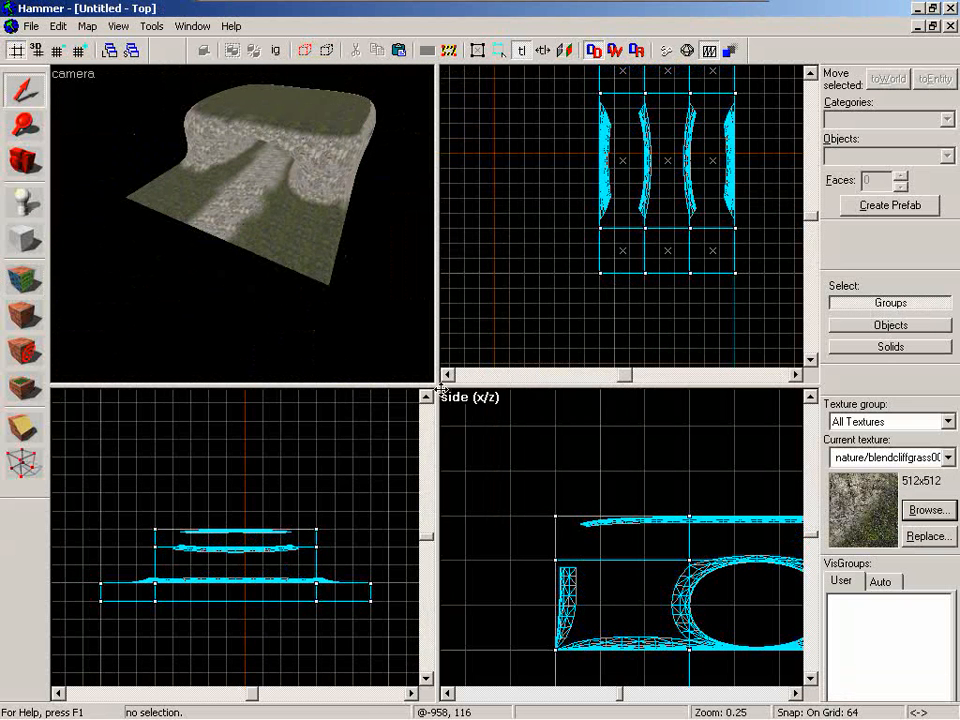
# - Enlarge the camera view and examine the finished rock tunnel with its blended grass from several angles
pyautogui.moveTo(437, 385); pyautogui.dragTo(787, 672)
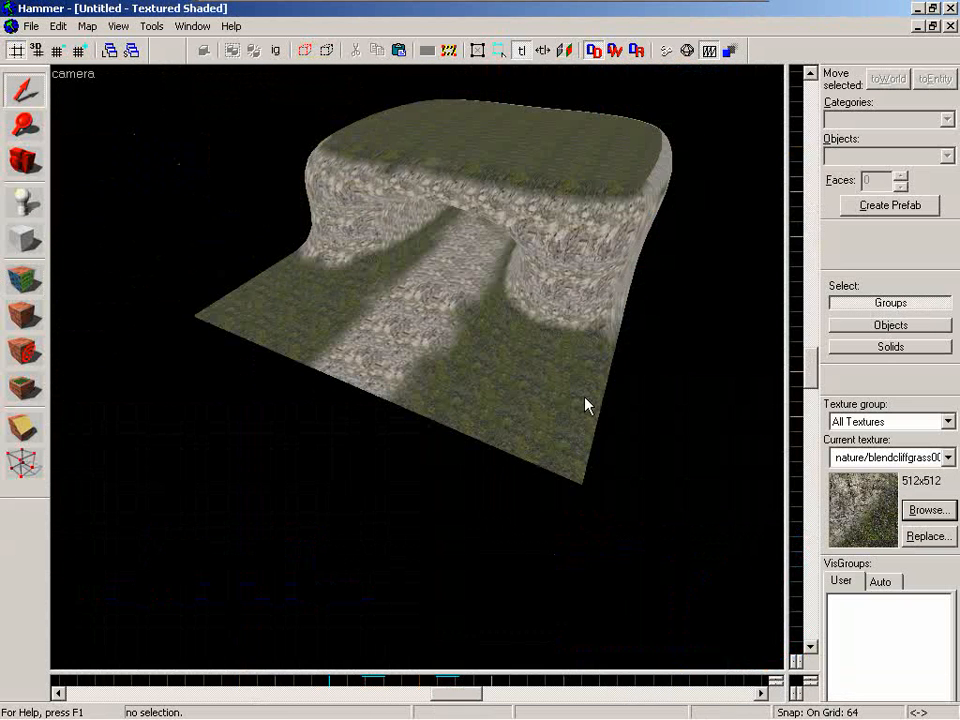
pyautogui.press('z')
pyautogui.press('a')
pyautogui.press('a')
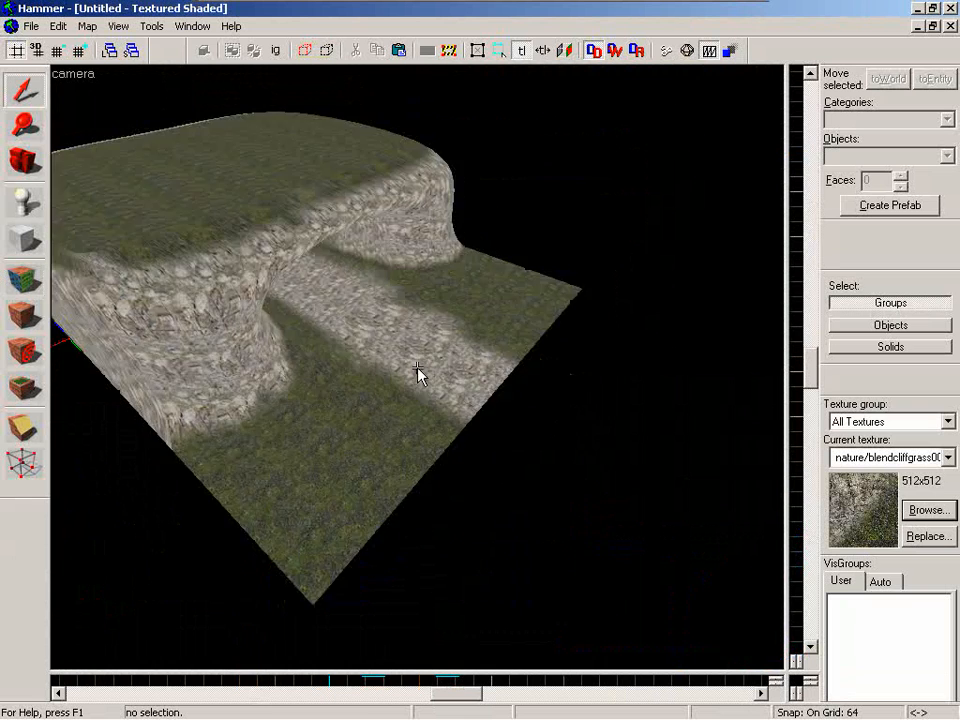
pyautogui.press('w')
pyautogui.press('d')
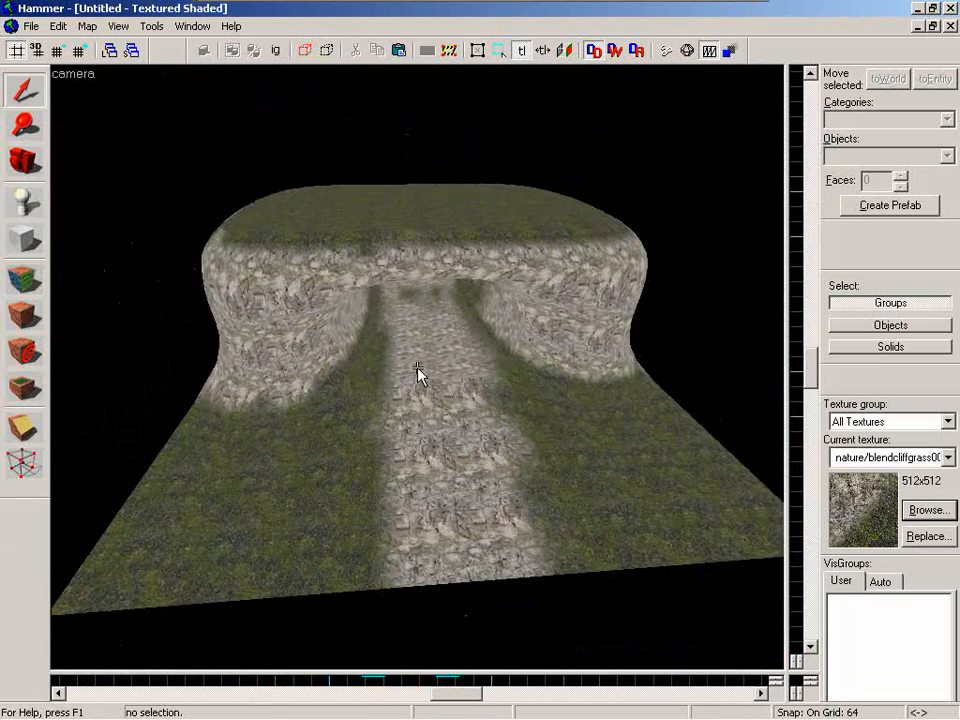
pyautogui.press('z')
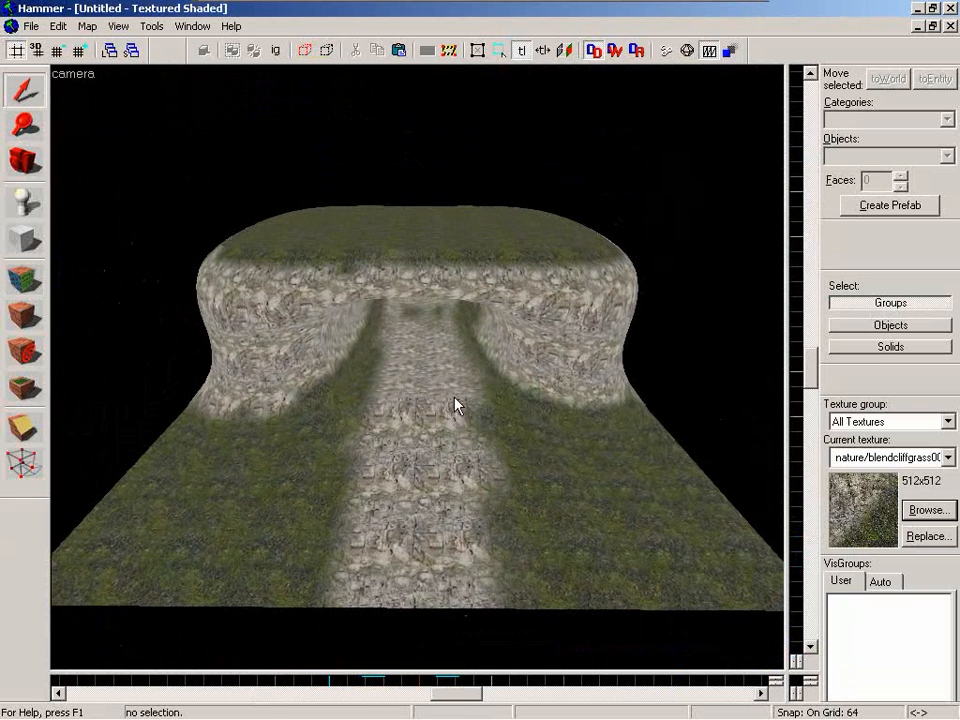